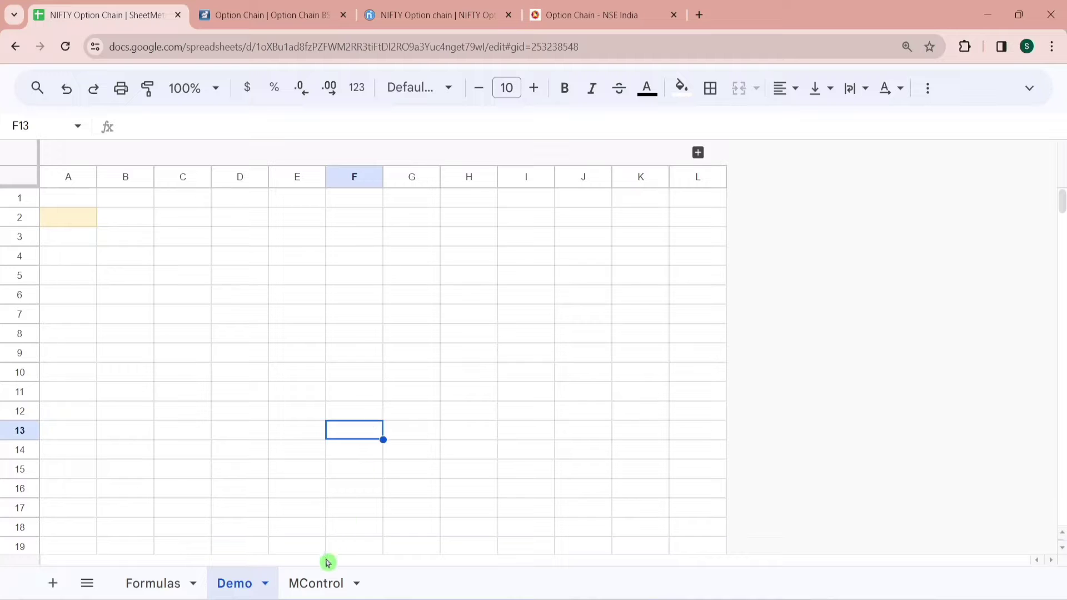
# Review the MControl option chain sheet and the function list on the Formulas sheet, and select cell A2 on the Demo sheet.
pyautogui.click(320, 581)
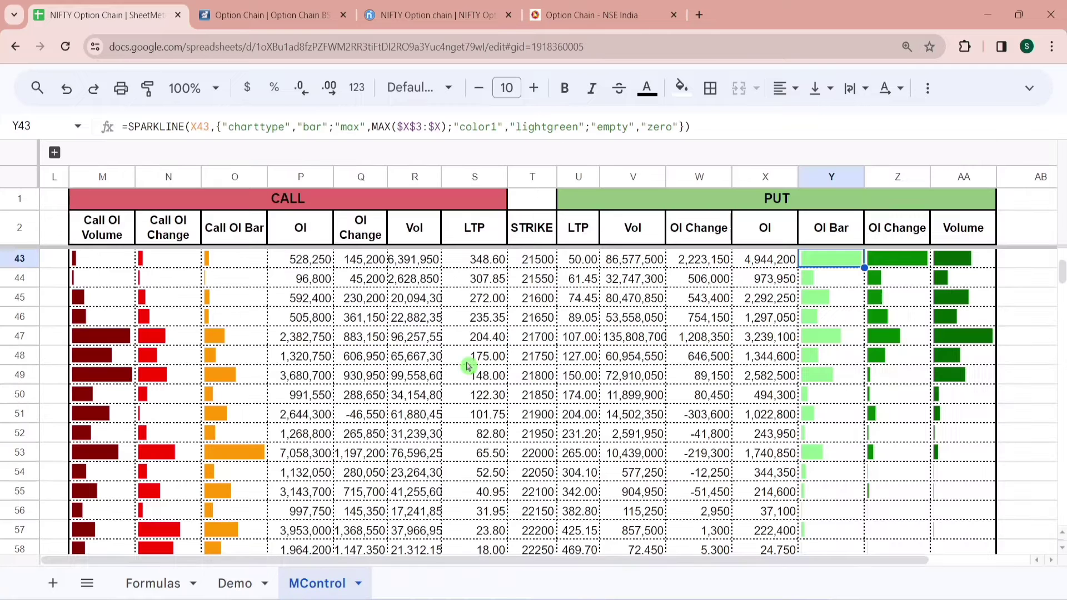
pyautogui.click(604, 283)
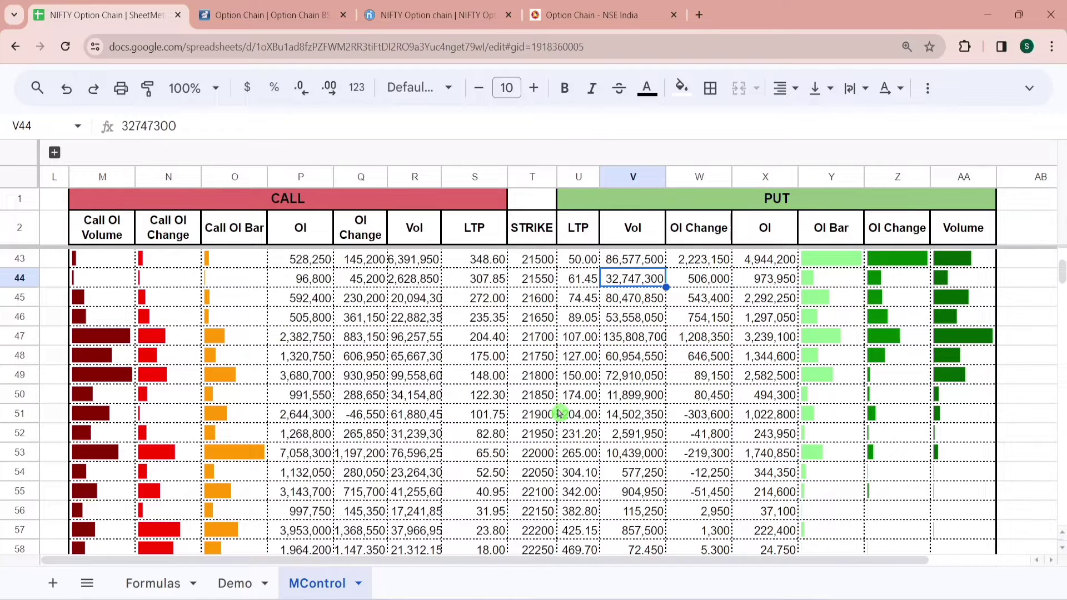
pyautogui.click(167, 588)
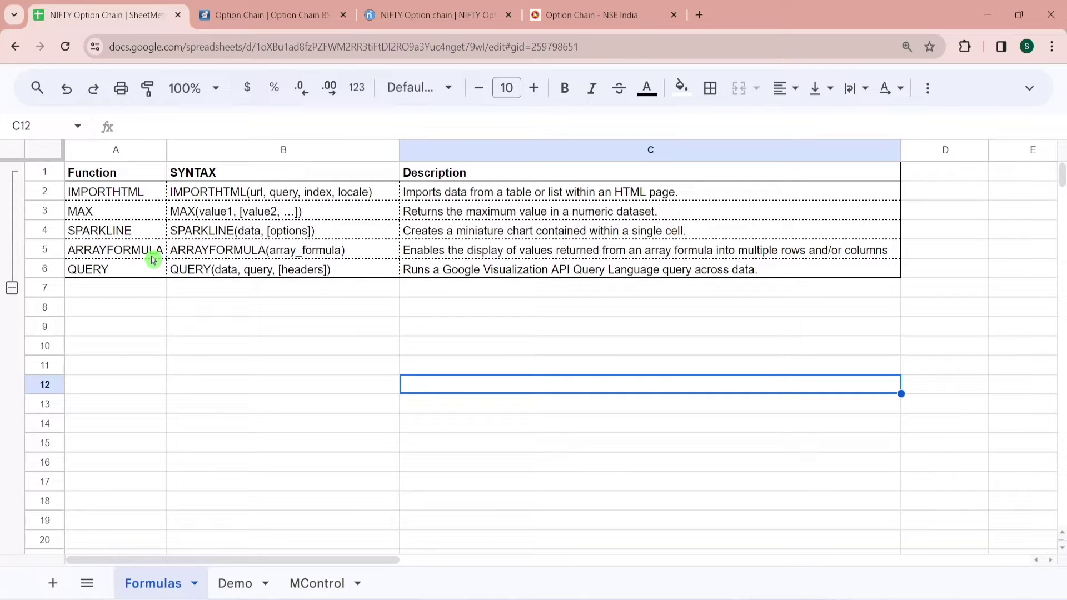
pyautogui.click(153, 314)
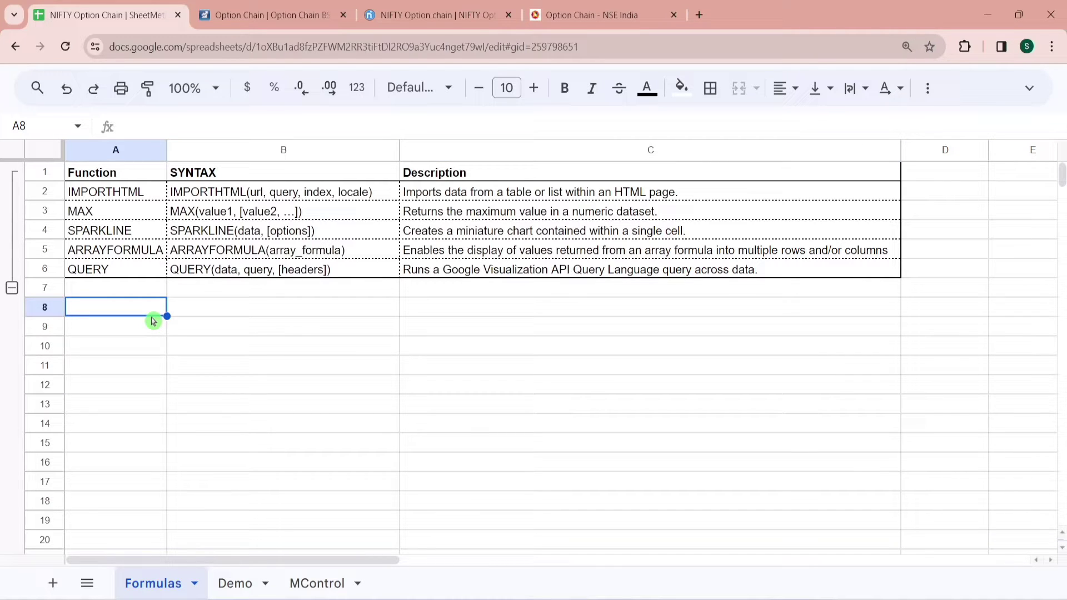
pyautogui.click(318, 588)
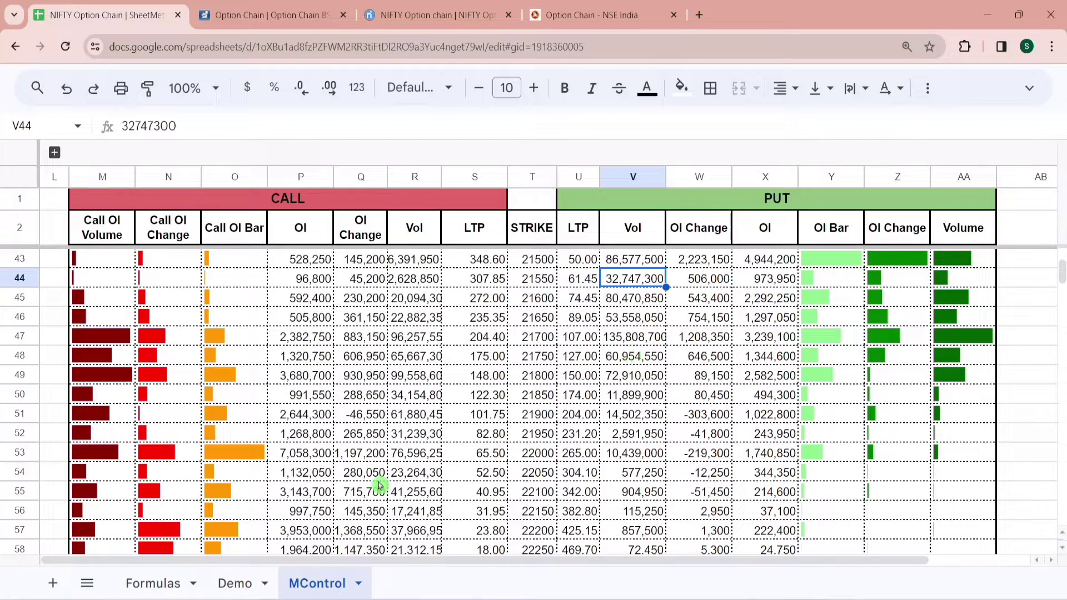
pyautogui.click(228, 584)
pyautogui.click(76, 222)
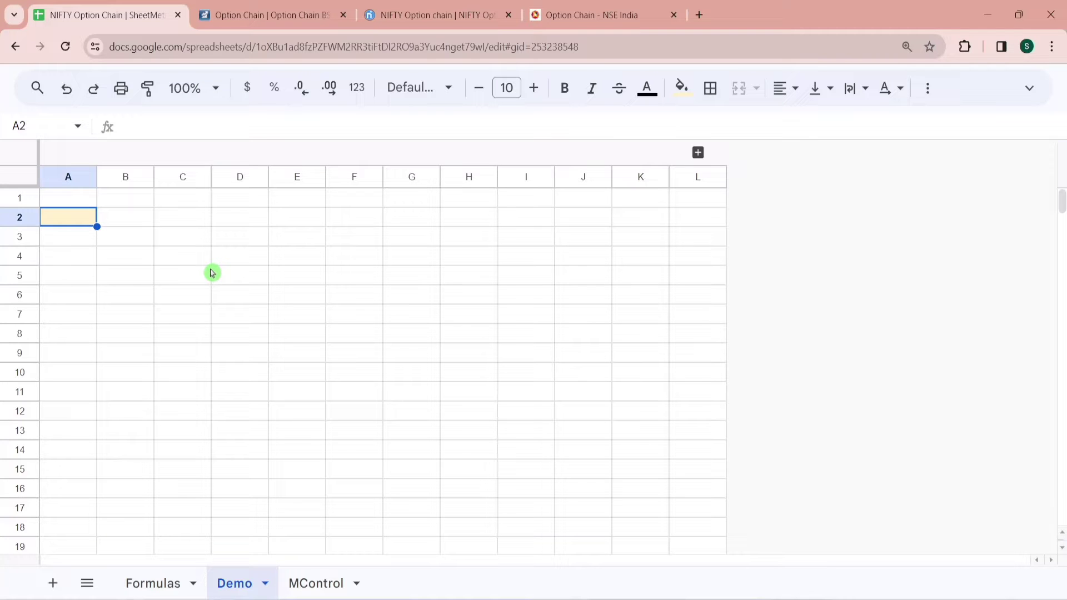
# Examine the NIFTY option chain tables on the NSE India and NiftyInvest sites, including the NiftyInvest page address.
pyautogui.click(608, 7)
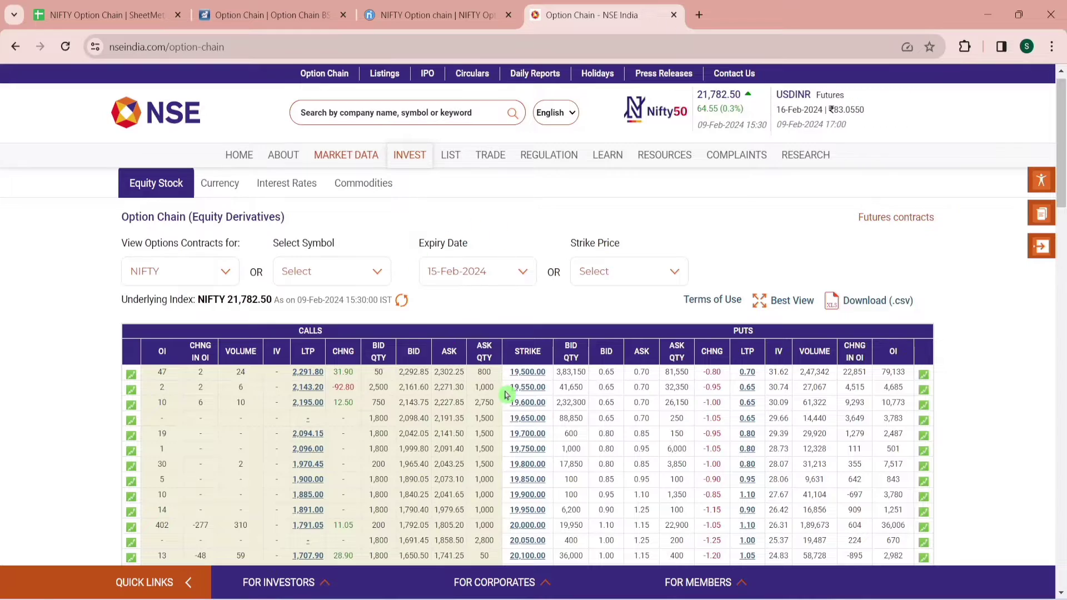
pyautogui.moveTo(1062, 142)
pyautogui.mouseDown()
pyautogui.moveTo(1062, 192)
pyautogui.moveTo(1063, 163)
pyautogui.mouseUp()
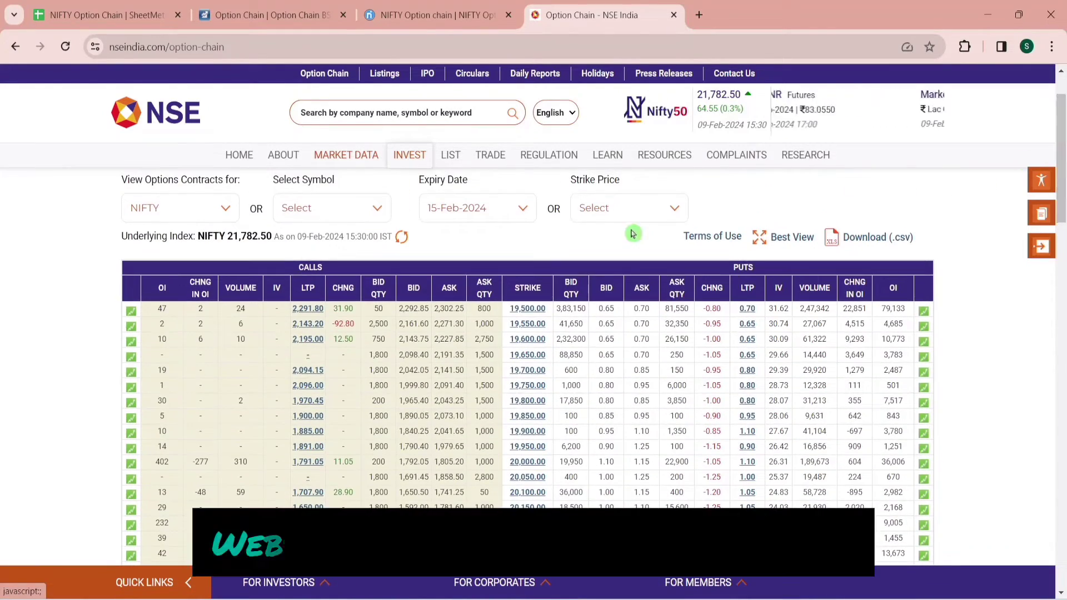
pyautogui.click(403, 4)
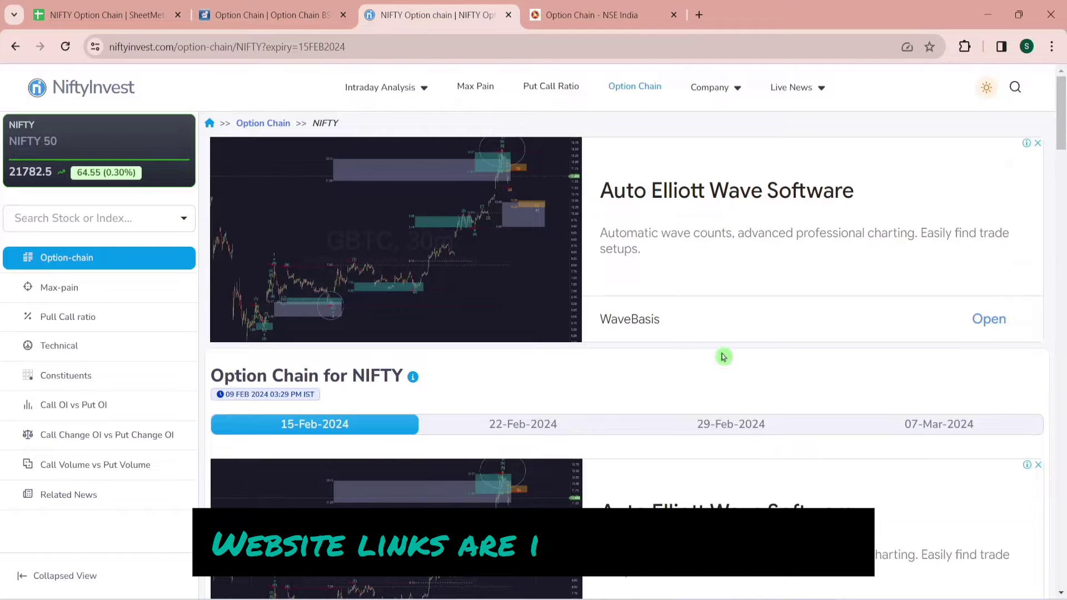
pyautogui.scroll(-2, 1063, 146)
pyautogui.moveTo(1065, 146); pyautogui.dragTo(1062, 179)
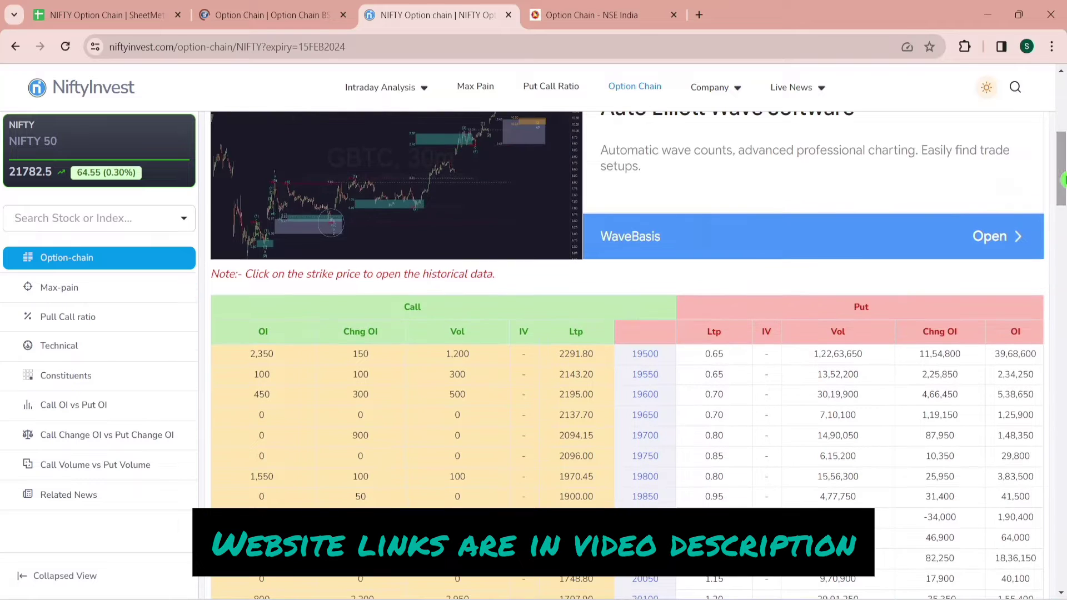
pyautogui.click(434, 47)
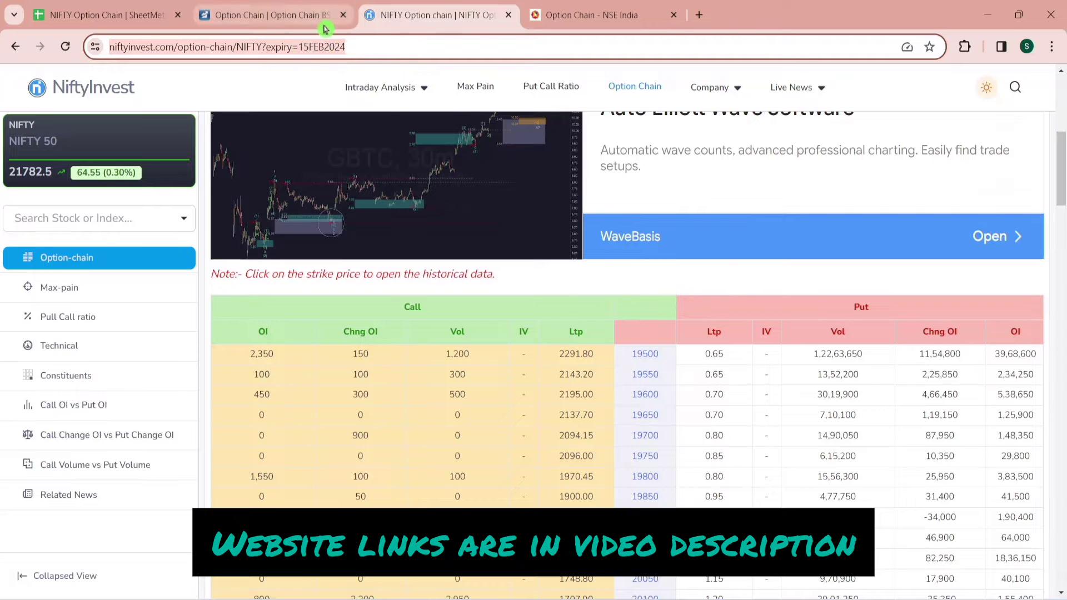
pyautogui.moveTo(400, 88)
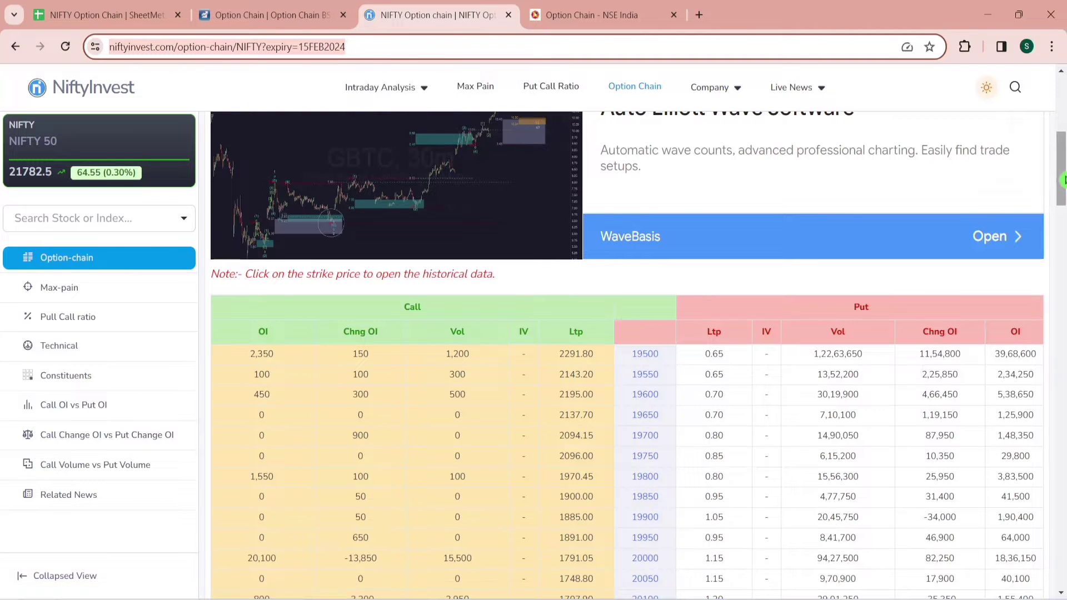
# Switch the NiftyInvest option chain for NIFTY to the 22-Feb-2024 expiry, dismissing the advertisement.
pyautogui.scroll(3, 1063, 179)
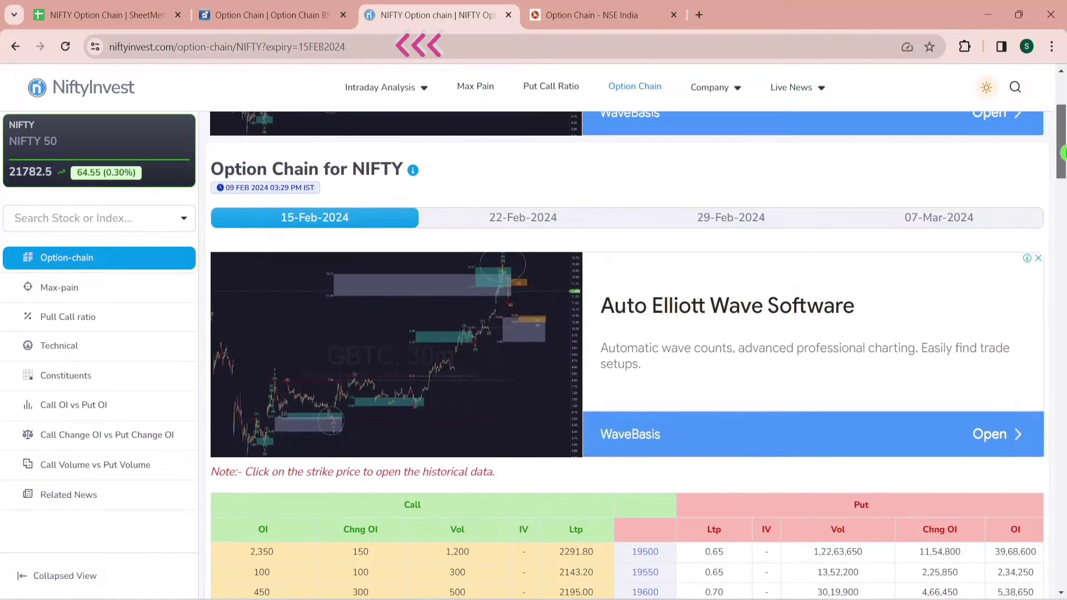
pyautogui.click(512, 225)
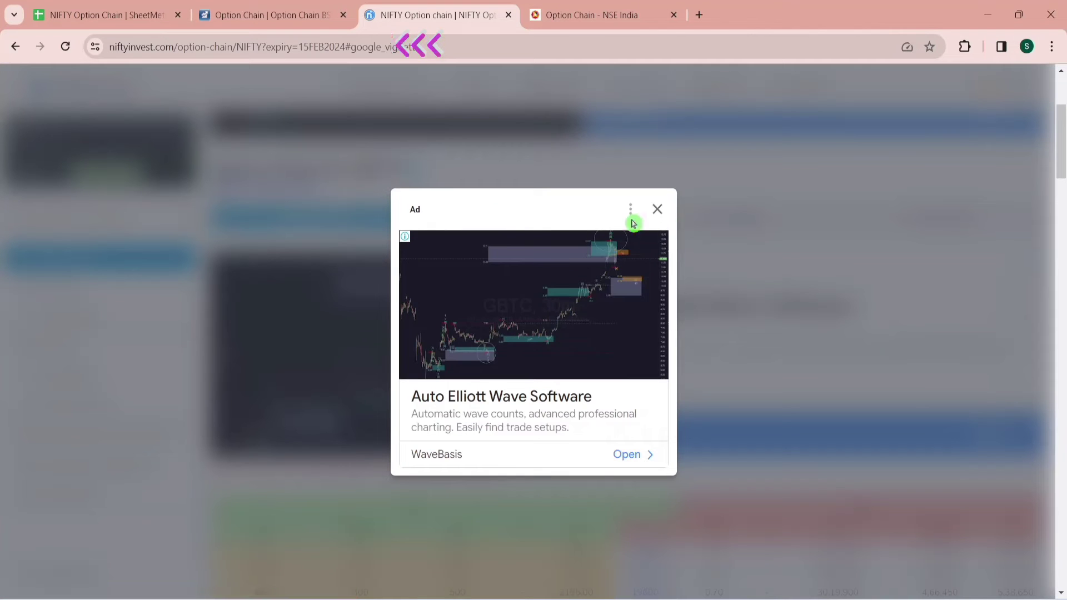
pyautogui.click(656, 211)
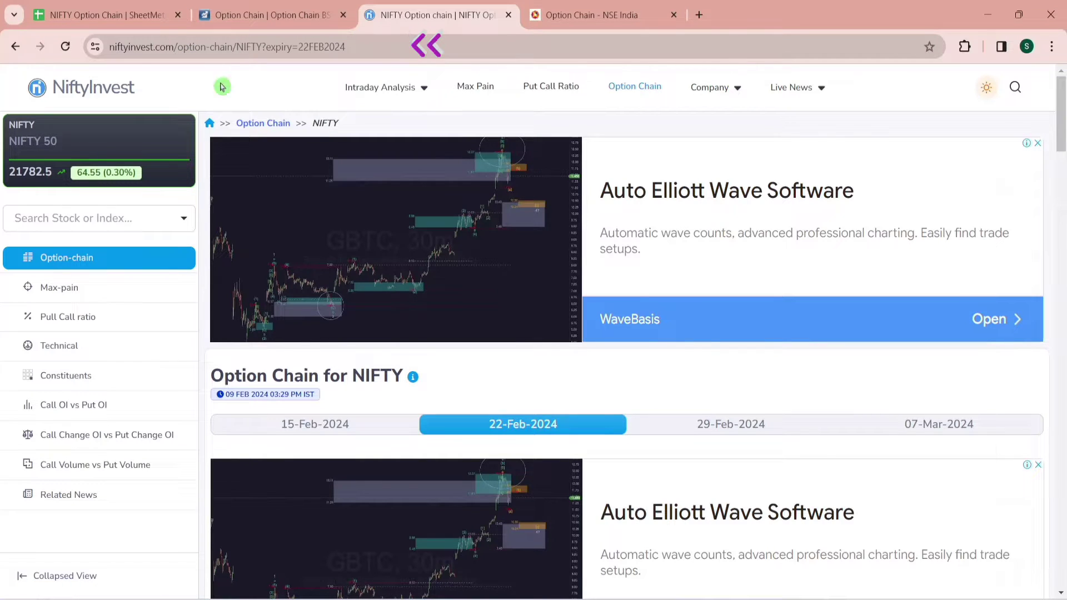
pyautogui.moveTo(1062, 130); pyautogui.dragTo(1066, 161)
# On the Moneycontrol option chain page, load the NIFTY index with the 29 Feb, 2024 expiry.
pyautogui.click(308, 12)
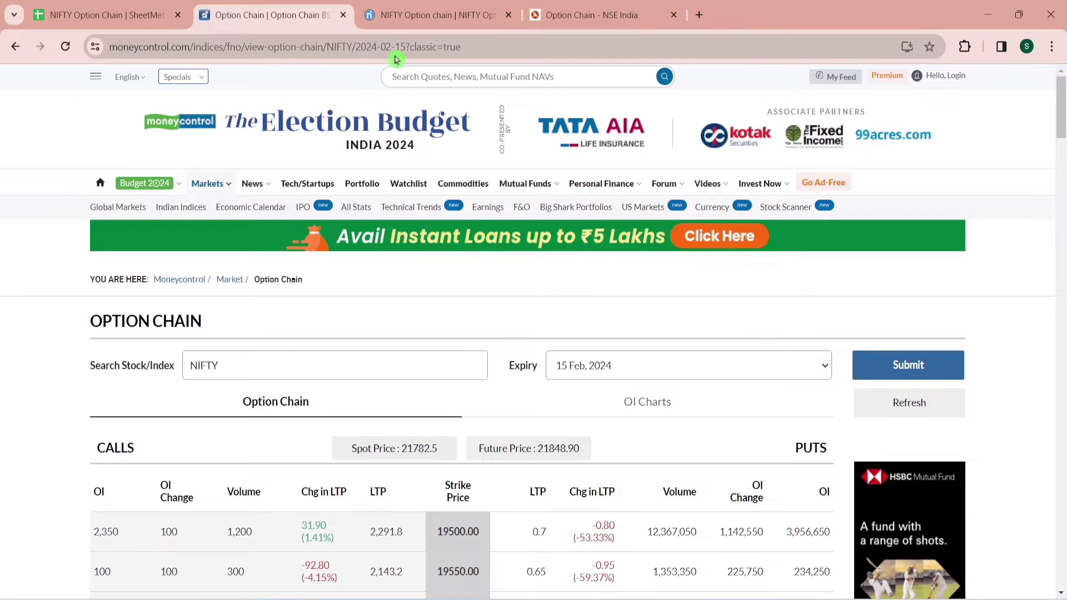
pyautogui.click(687, 366)
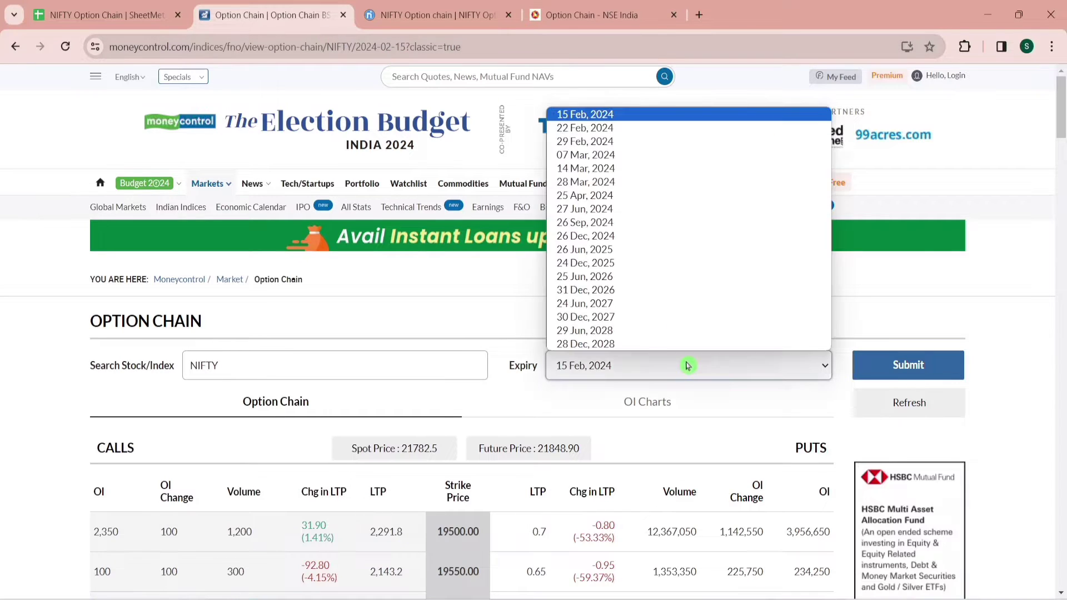
pyautogui.click(334, 366)
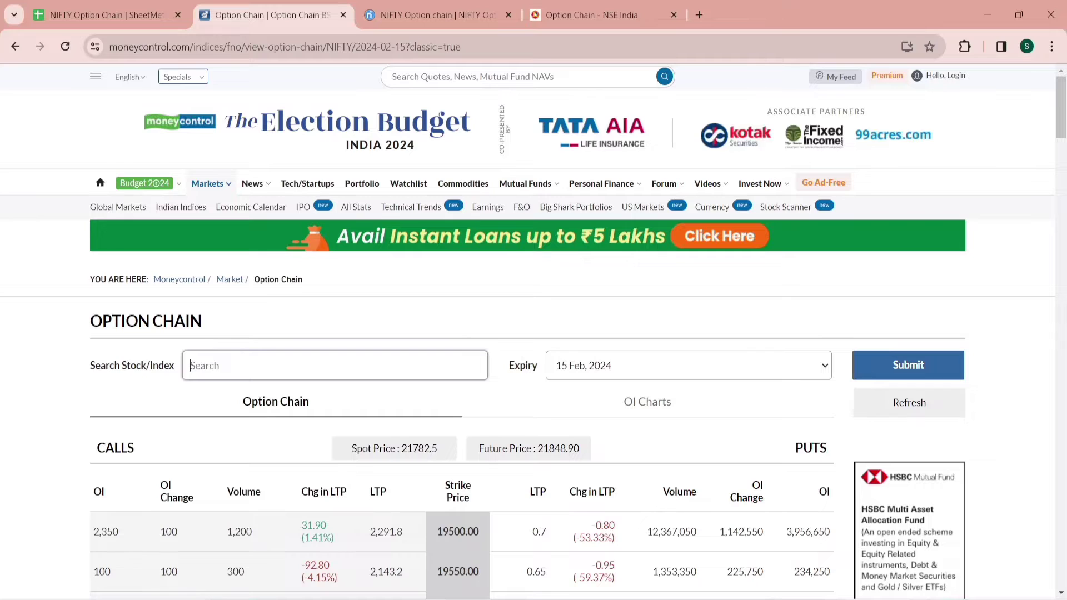
pyautogui.write('nifty')
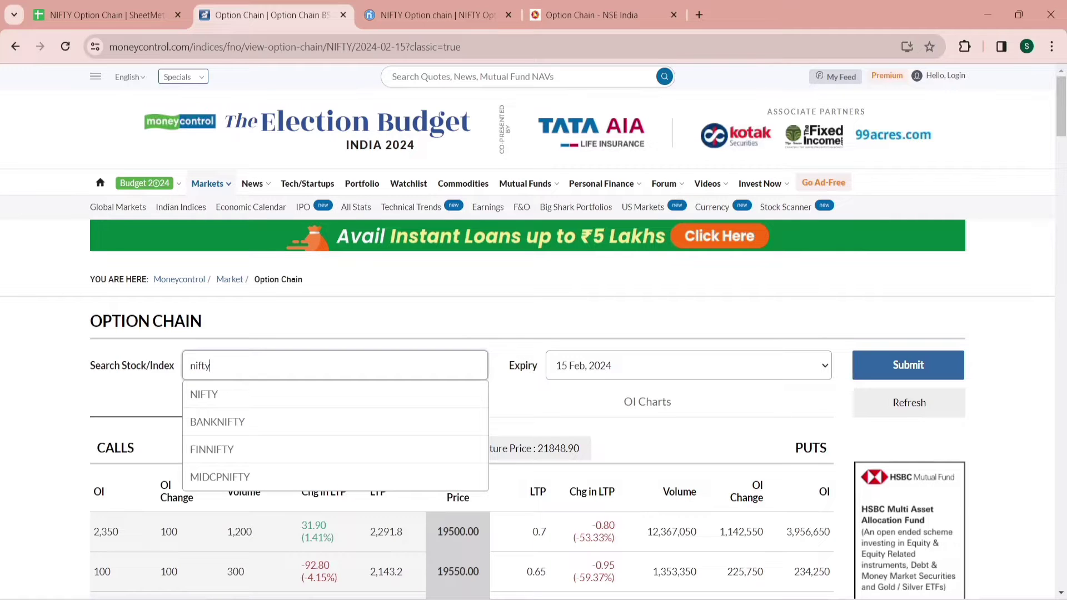
pyautogui.click(341, 405)
pyautogui.click(773, 368)
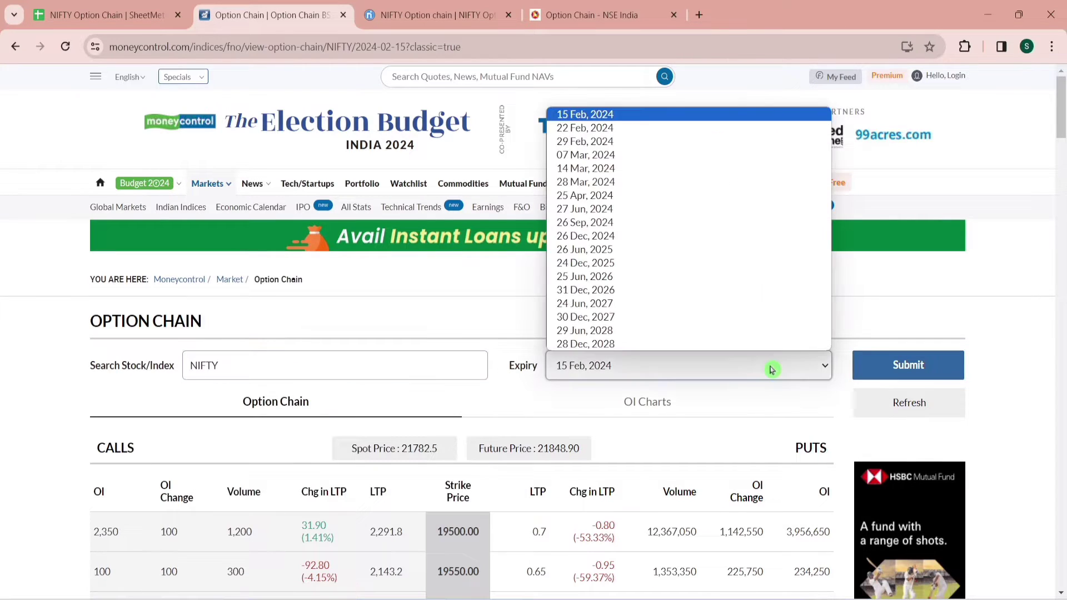
pyautogui.click(653, 144)
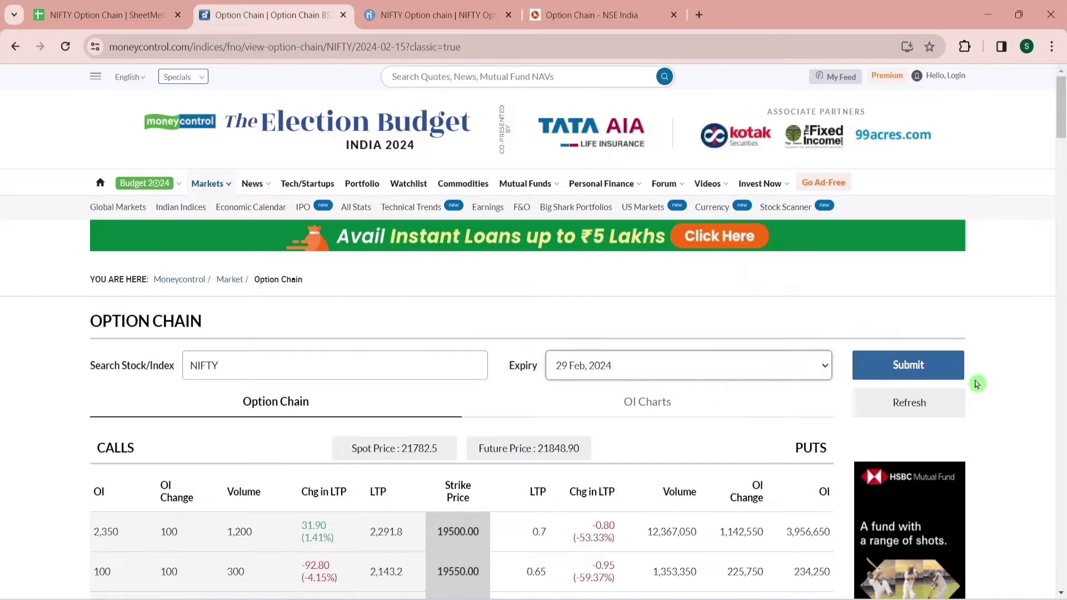
pyautogui.click(920, 367)
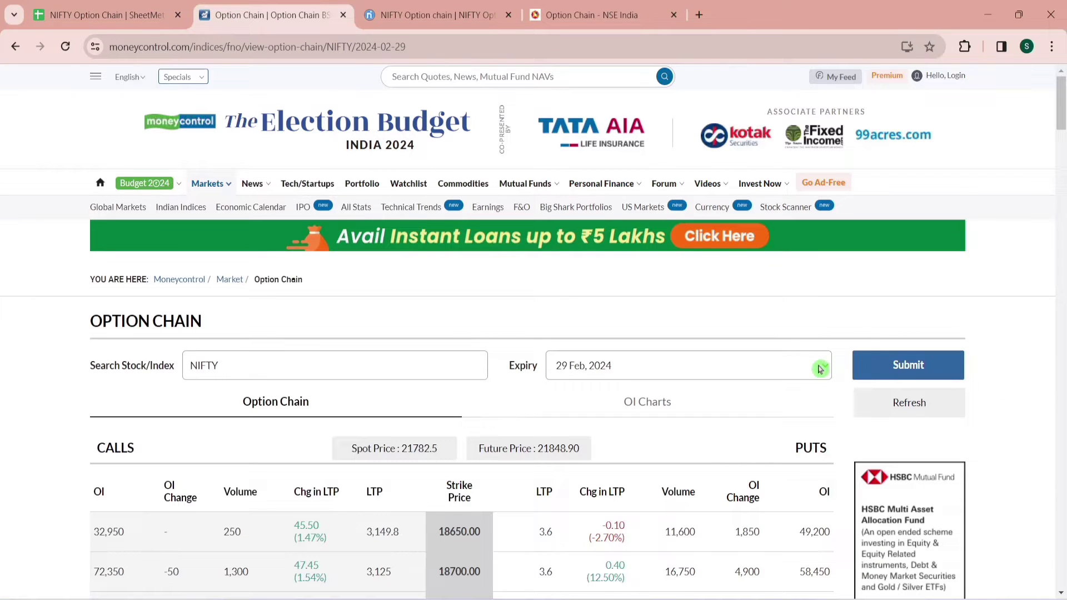
# Set the Moneycontrol option chain to the 15 Feb, 2024 expiry for NIFTY and submit it.
pyautogui.click(820, 370)
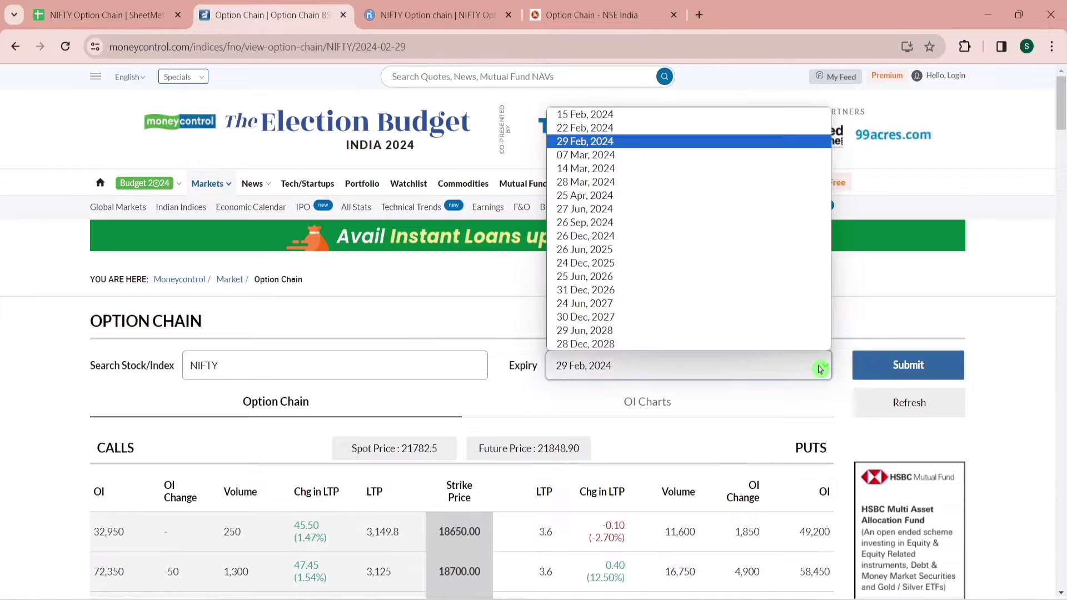
pyautogui.click(694, 118)
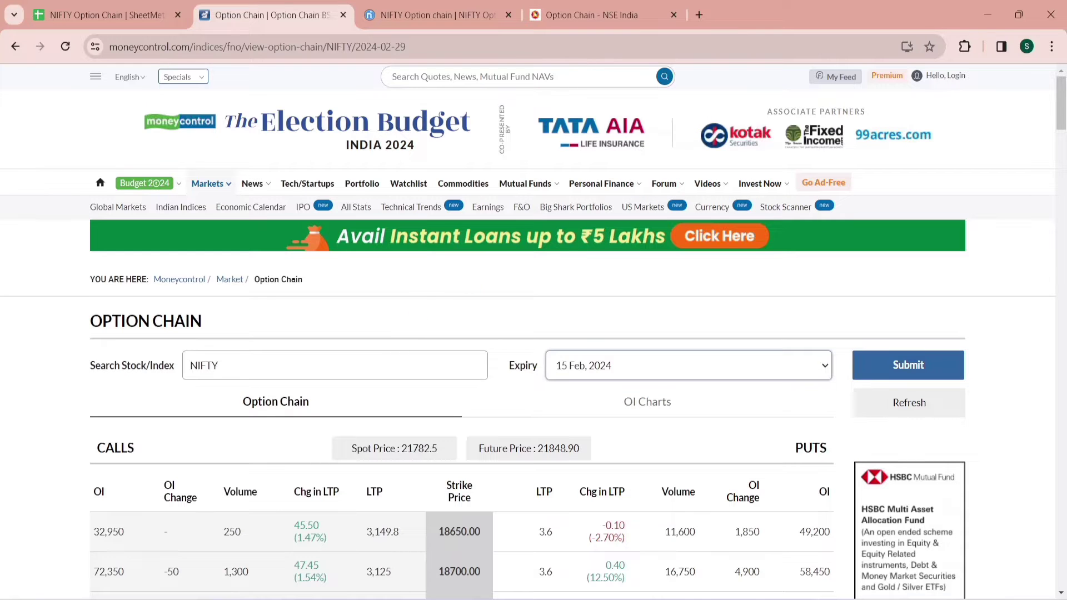
pyautogui.click(335, 366)
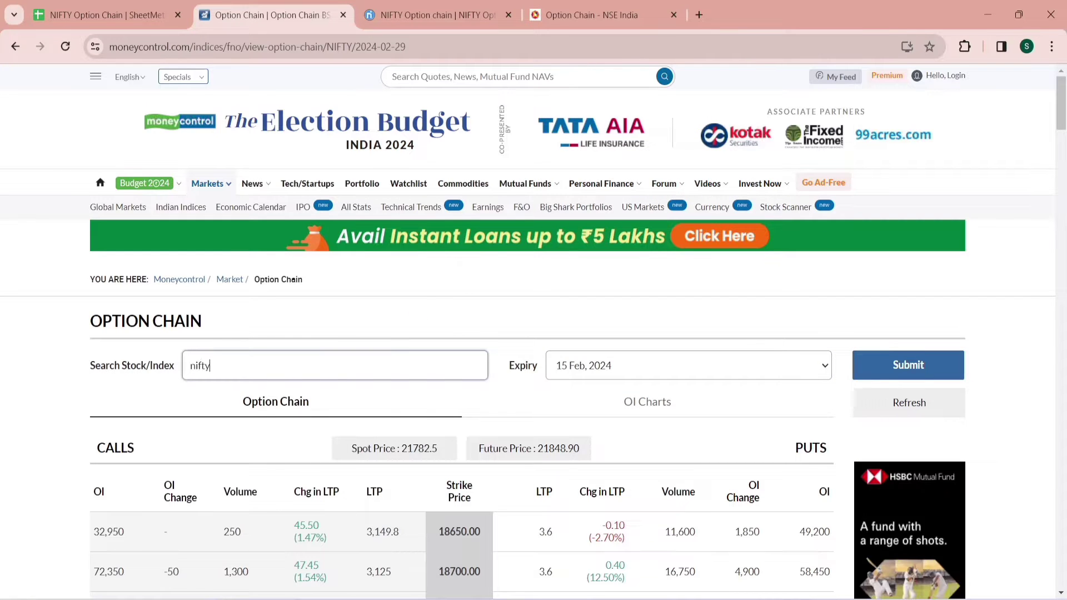
pyautogui.click(332, 396)
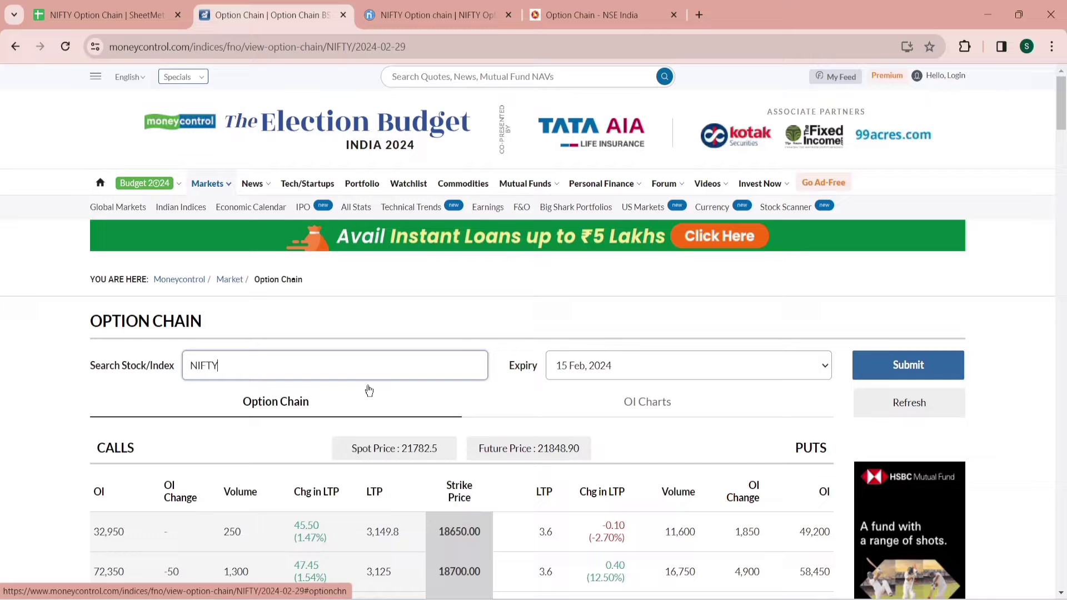
pyautogui.click(877, 363)
# Compare the option chain pages of NSE India, NiftyInvest and Moneycontrol as possible data sources.
pyautogui.click(600, 12)
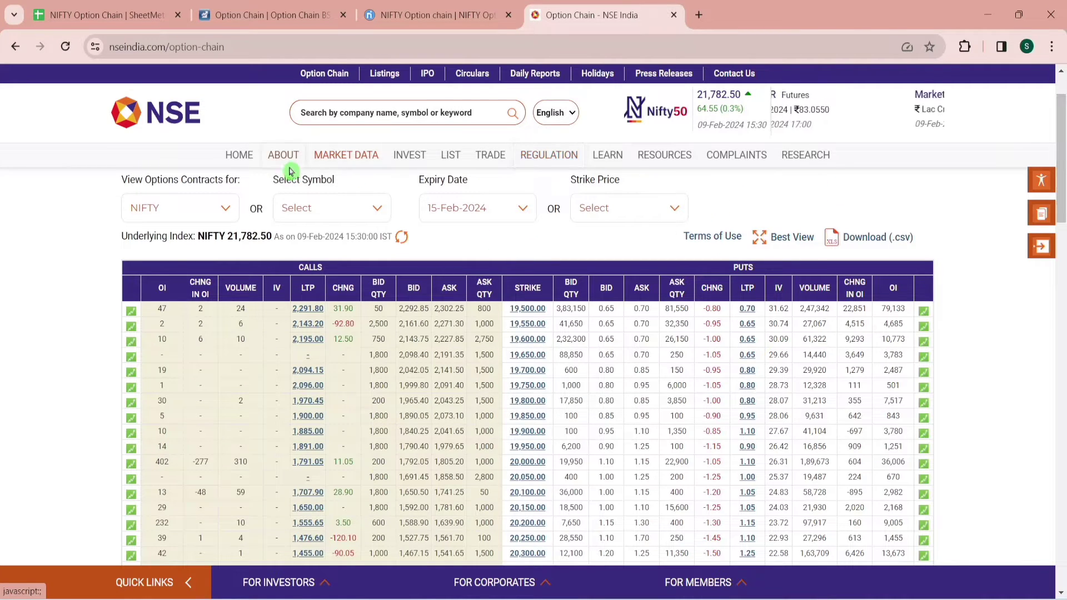
pyautogui.click(439, 6)
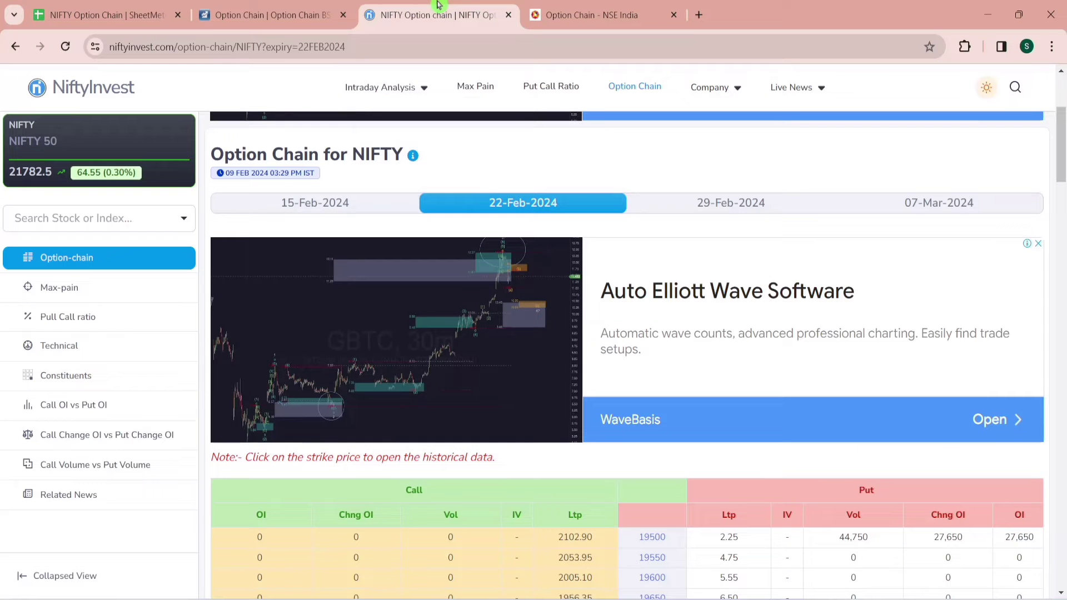
pyautogui.moveTo(1062, 157); pyautogui.dragTo(1062, 213)
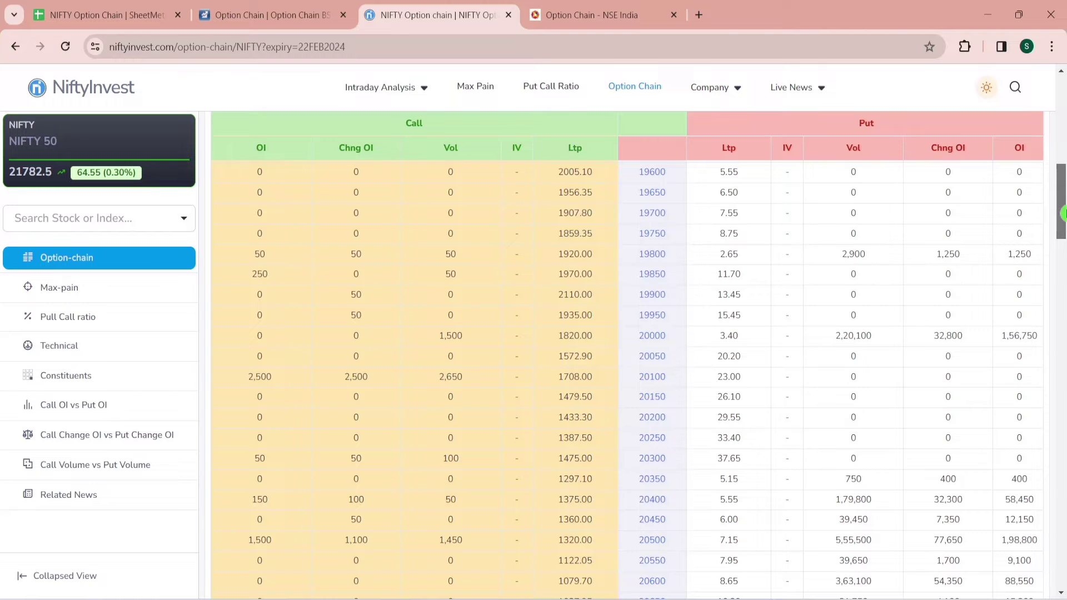
pyautogui.scroll(6, 809, 161)
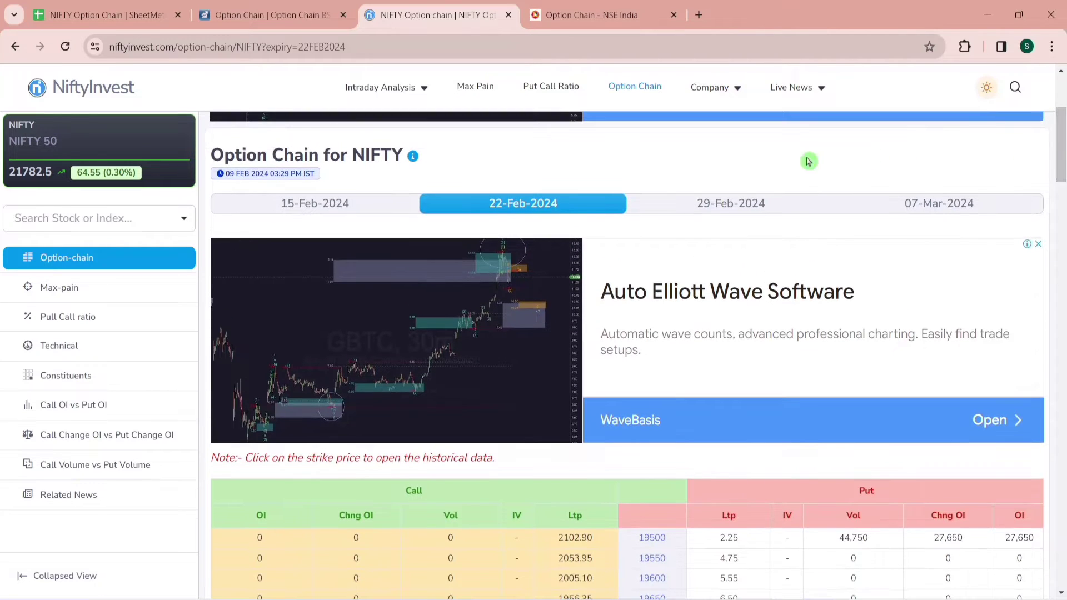
pyautogui.click(272, 14)
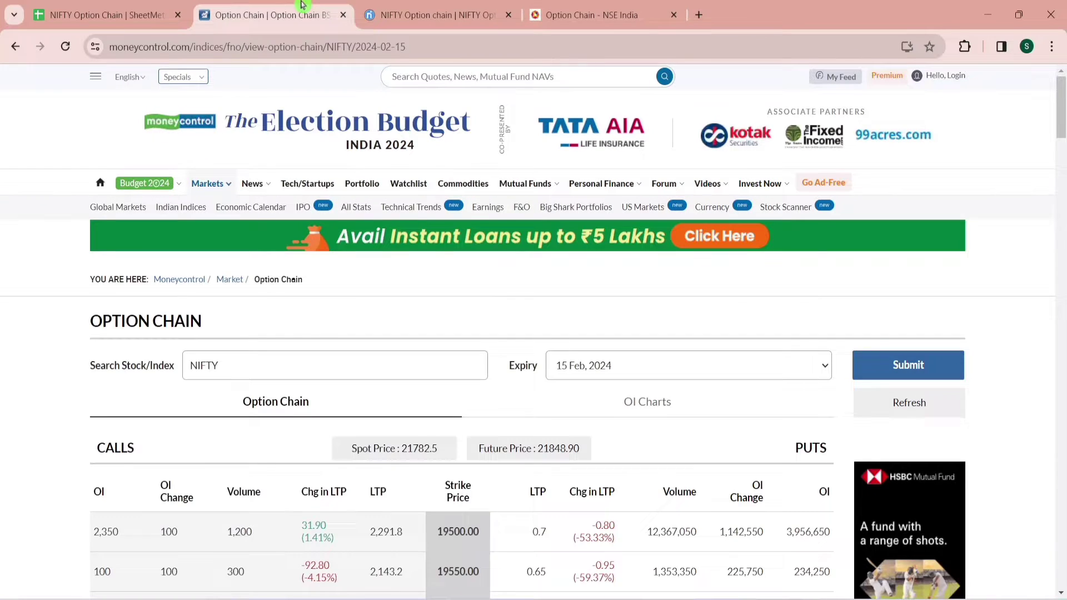
pyautogui.click(157, 5)
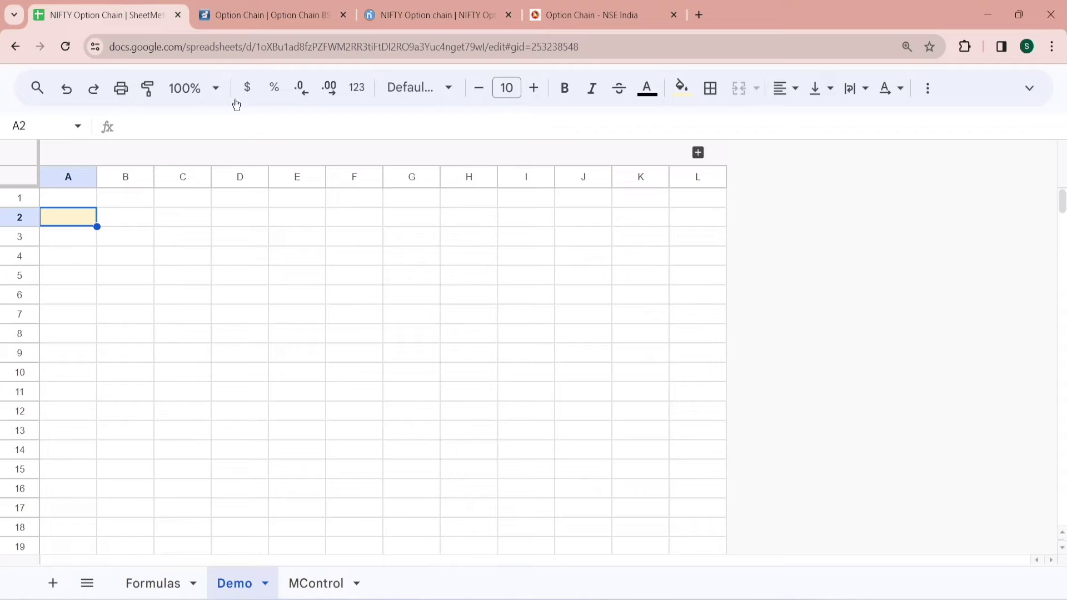
pyautogui.click(85, 244)
pyautogui.write('=')
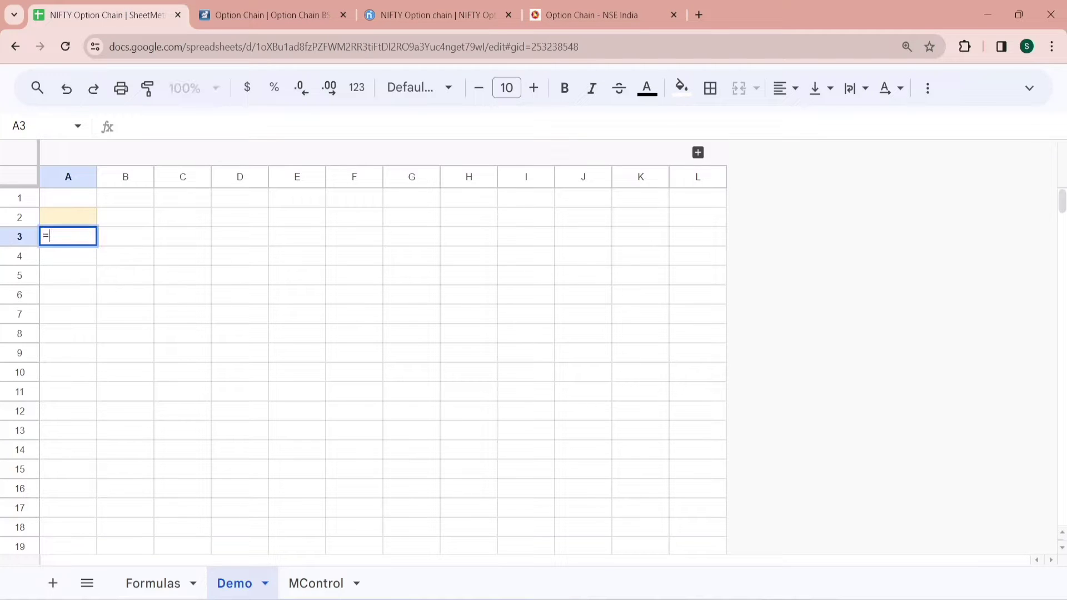
pyautogui.write('importhtm')
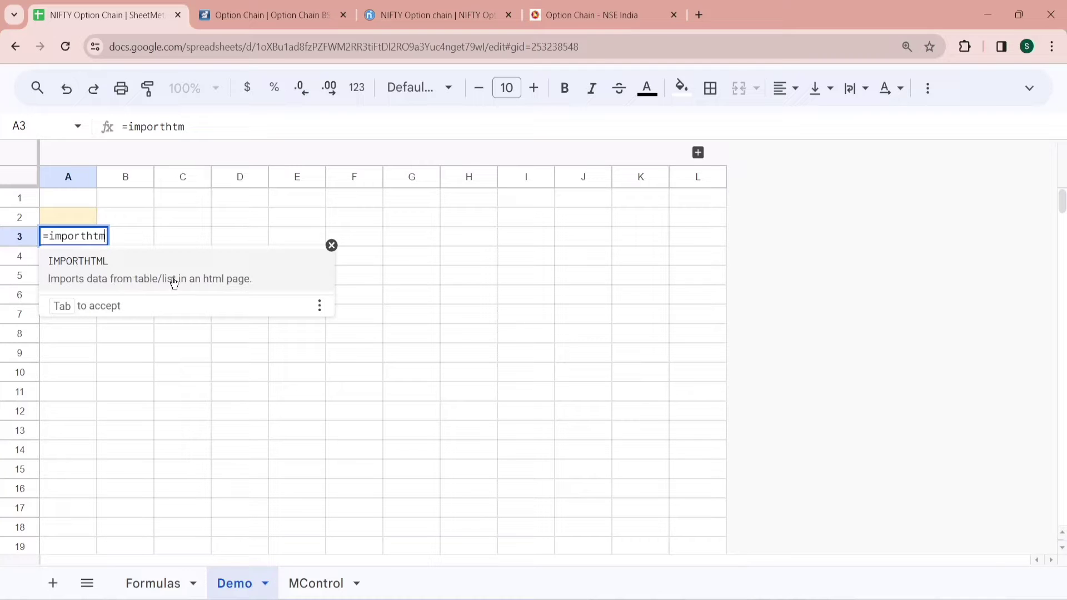
pyautogui.click(293, 12)
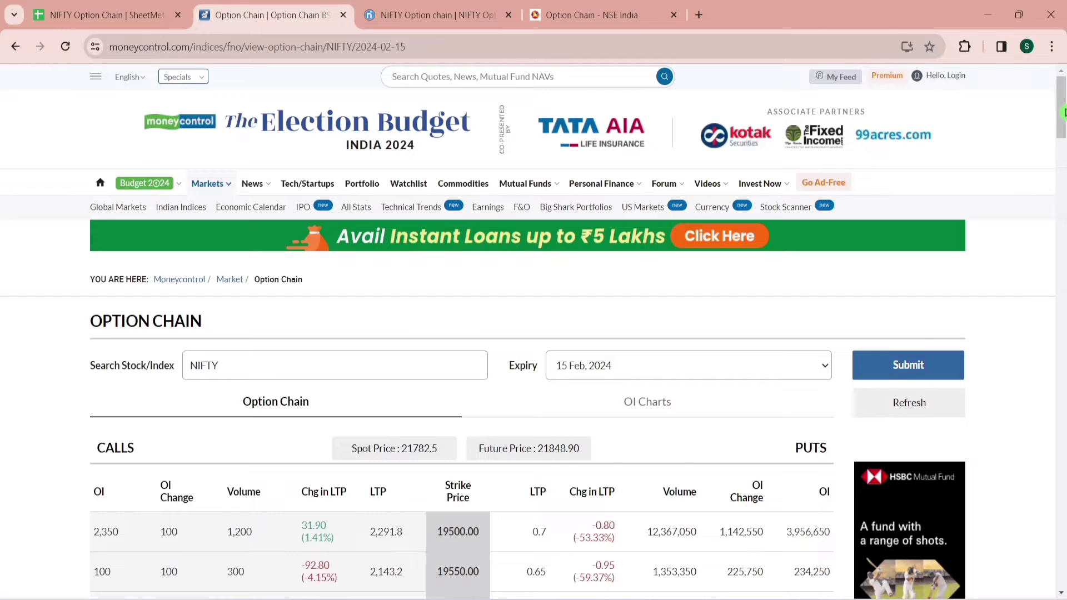
pyautogui.moveTo(1064, 111); pyautogui.dragTo(1062, 143)
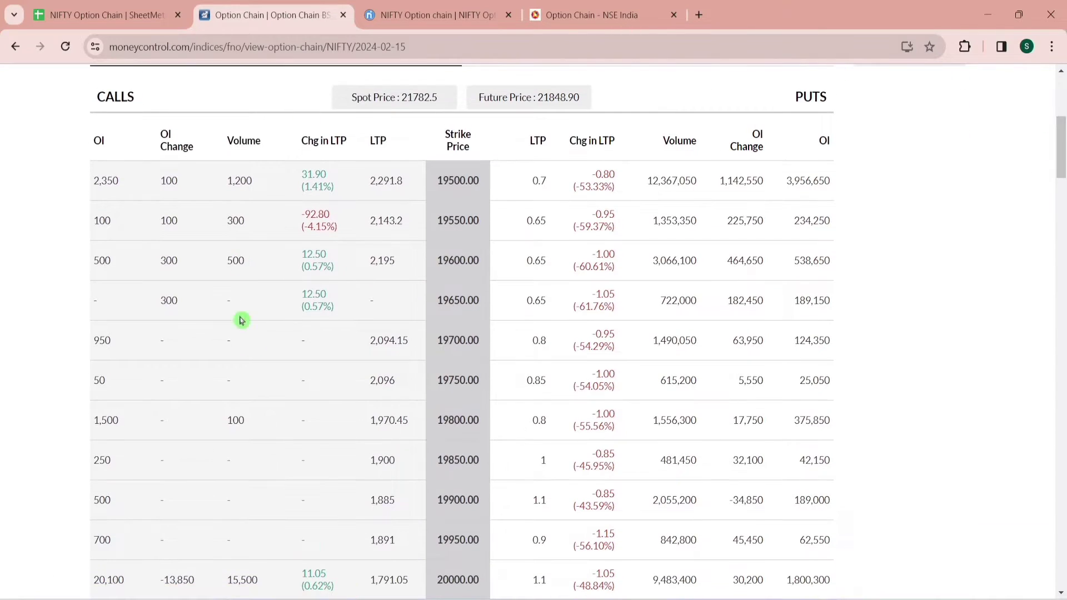
pyautogui.moveTo(1062, 167); pyautogui.dragTo(1062, 126)
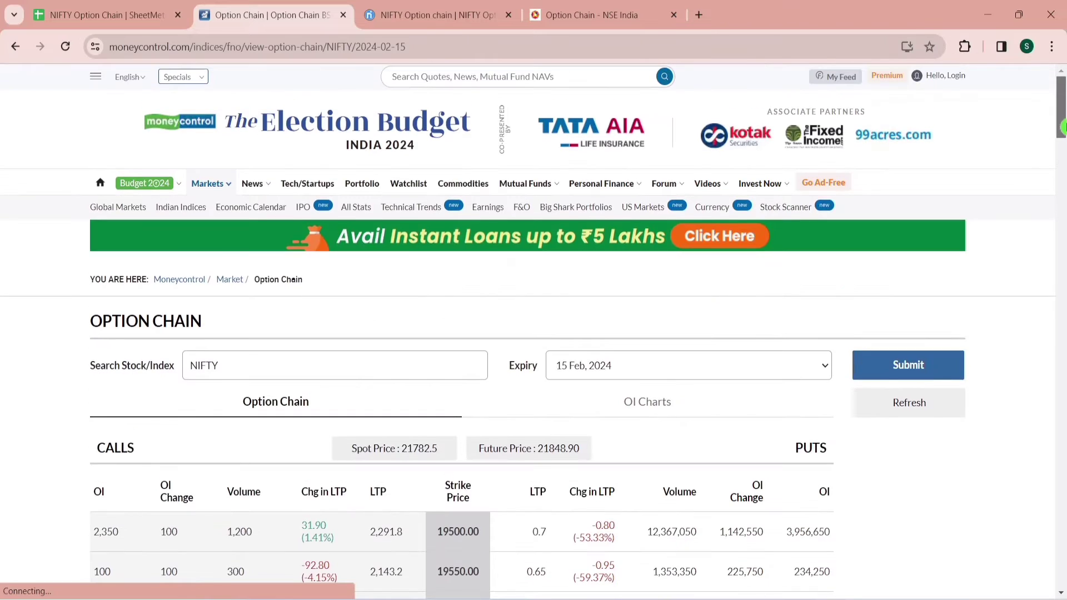
pyautogui.click(141, 23)
pyautogui.press('Escape')
pyautogui.press('Escape')
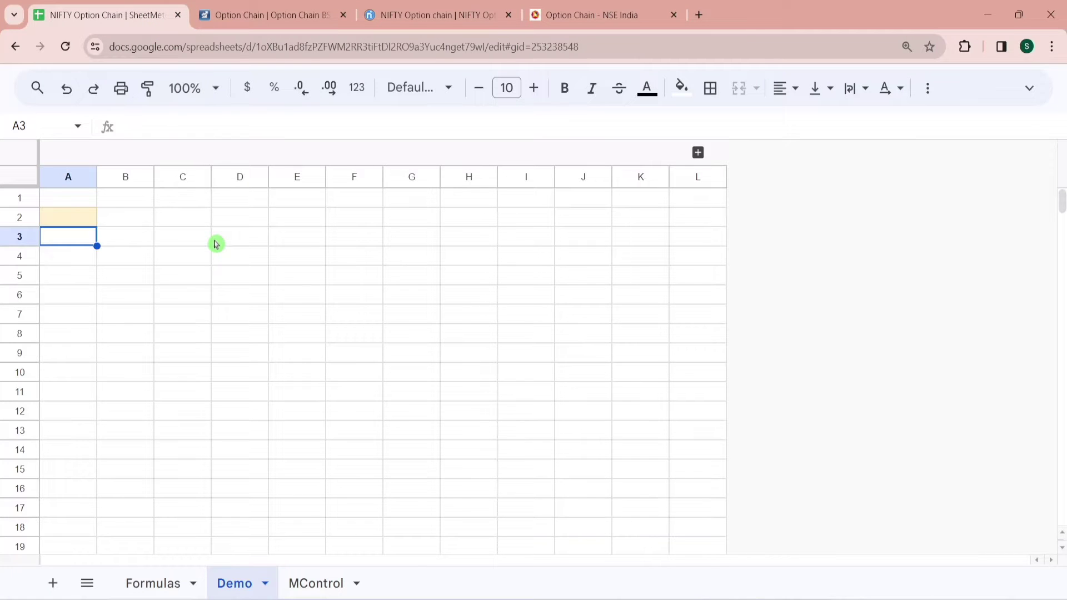
# Start an IMPORTHTML formula in cell A2 of the Demo sheet.
pyautogui.click(89, 225)
pyautogui.write('=')
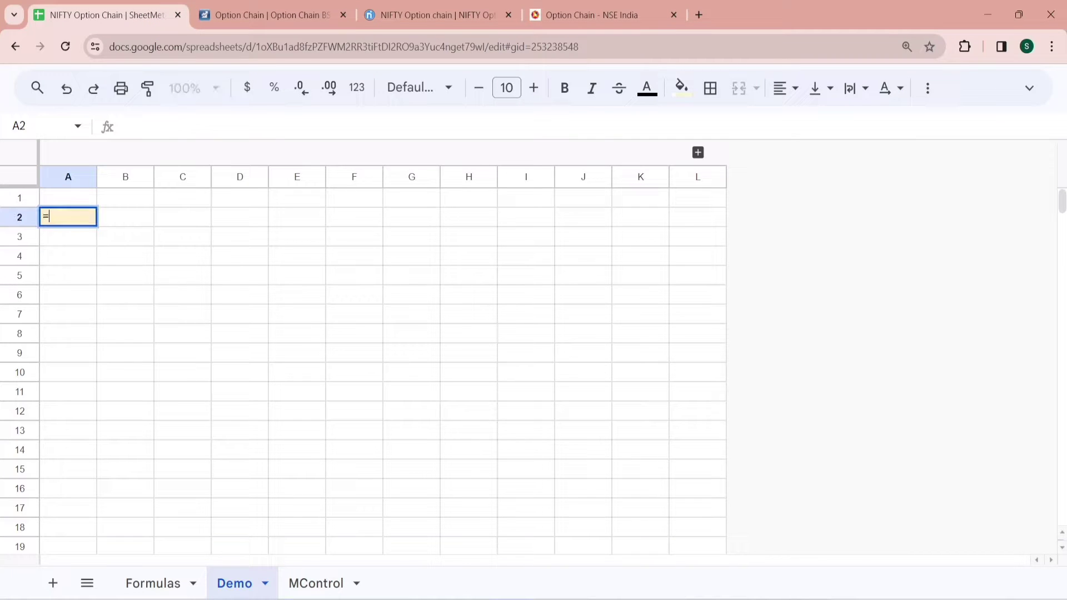
pyautogui.write('IMPORT')
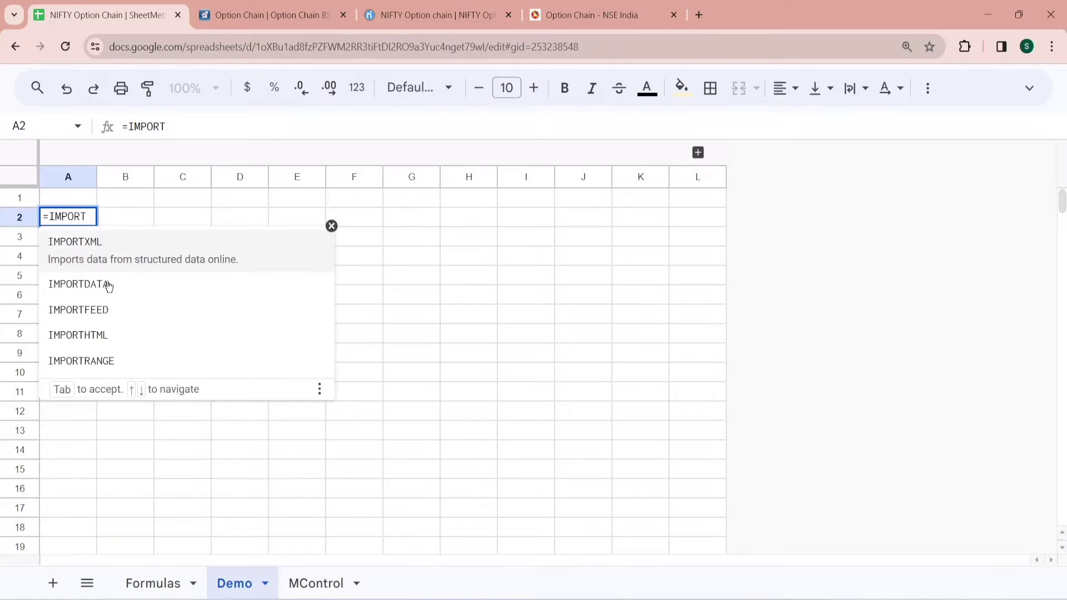
pyautogui.click(123, 336)
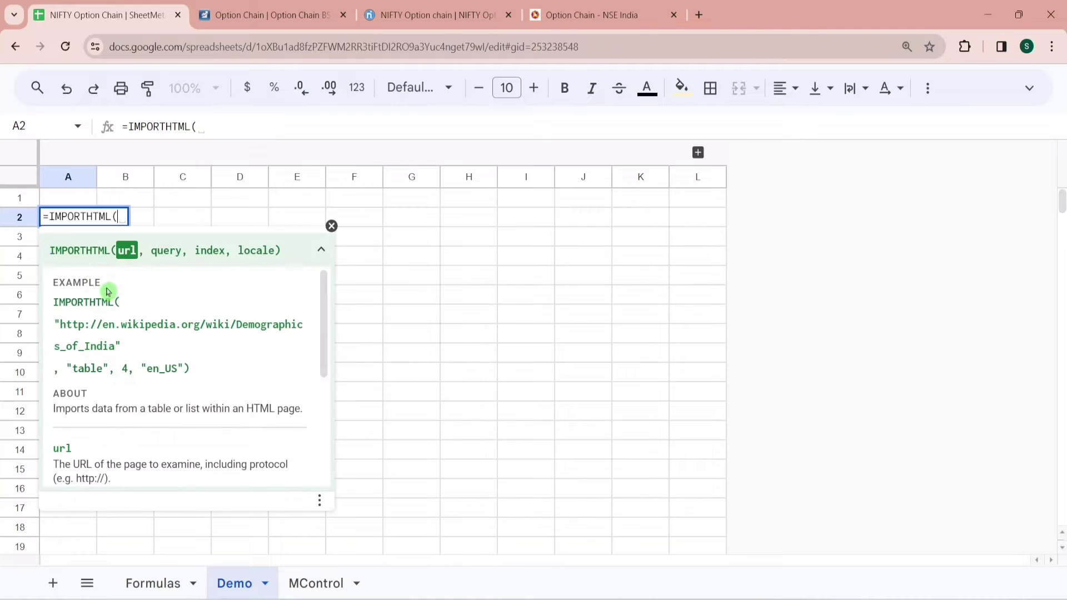
# Copy the Moneycontrol option chain page's address into the IMPORTHTML formula as its URL and set the query to "table".
pyautogui.click(285, 8)
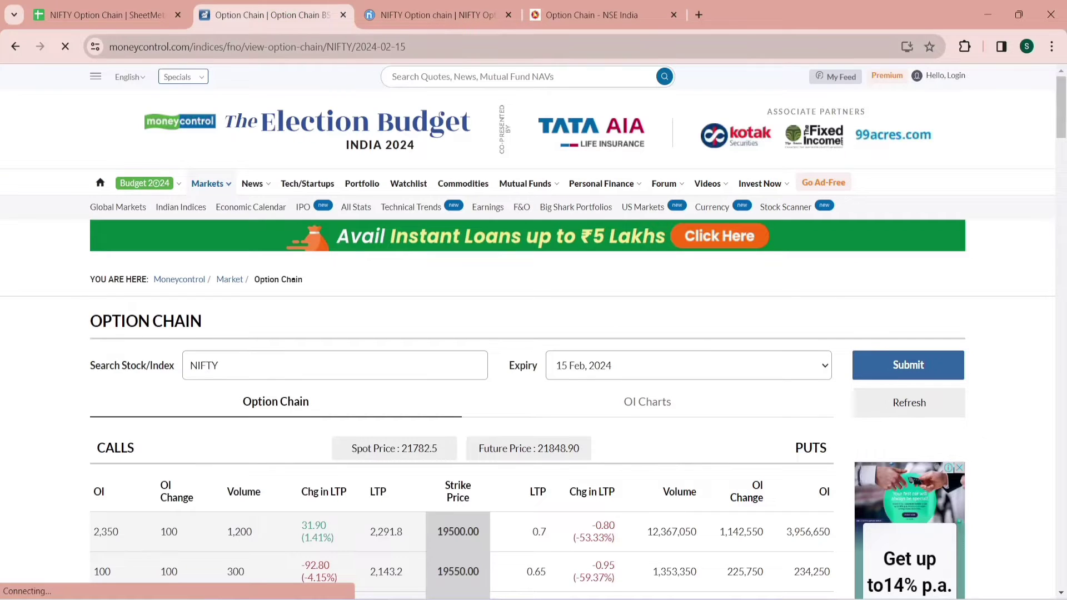
pyautogui.moveTo(410, 46); pyautogui.dragTo(106, 47)
pyautogui.hotkey('ctrl', 'c')
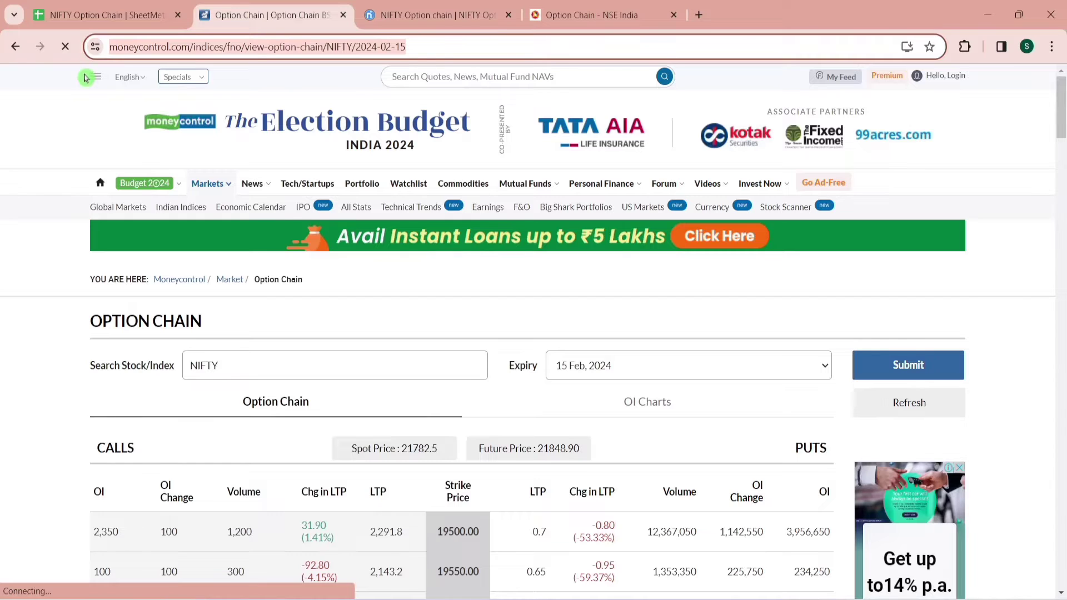
pyautogui.click(106, 15)
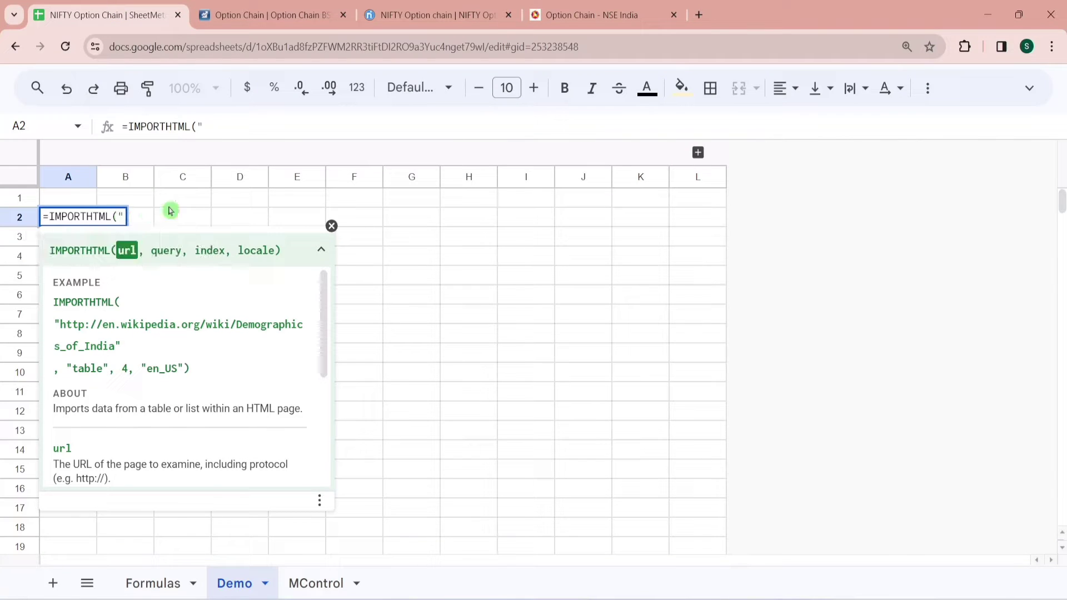
pyautogui.hotkey('ctrl', 'v')
pyautogui.write('",')
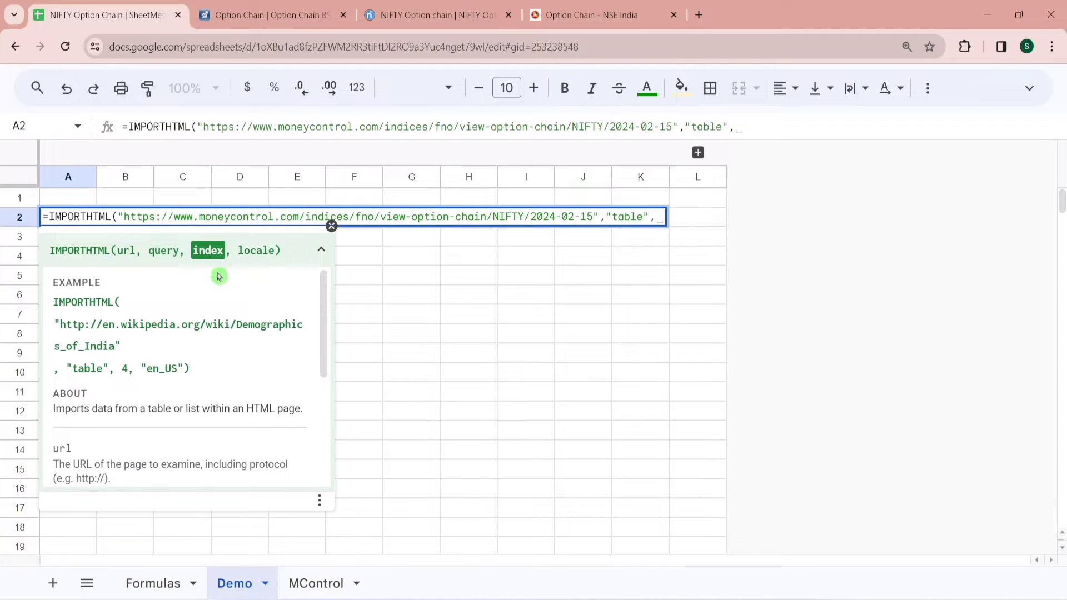
# Inspect the HTML elements of the Moneycontrol option chain page to look for the table's index, and close the inspector.
pyautogui.click(270, 15)
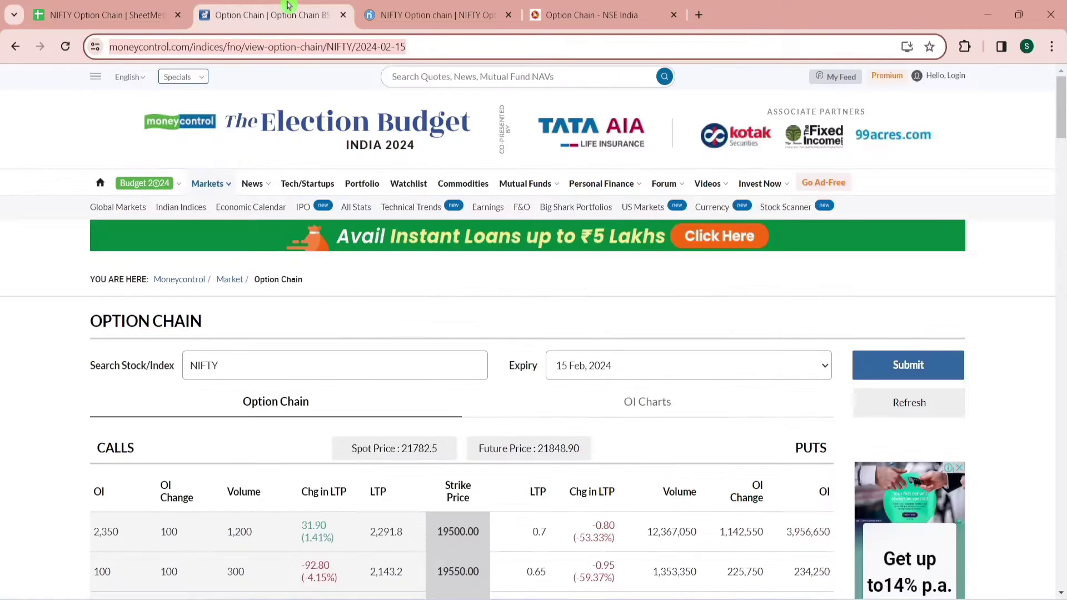
pyautogui.moveTo(1062, 107)
pyautogui.mouseDown()
pyautogui.moveTo(1063, 170)
pyautogui.moveTo(1062, 118)
pyautogui.mouseUp()
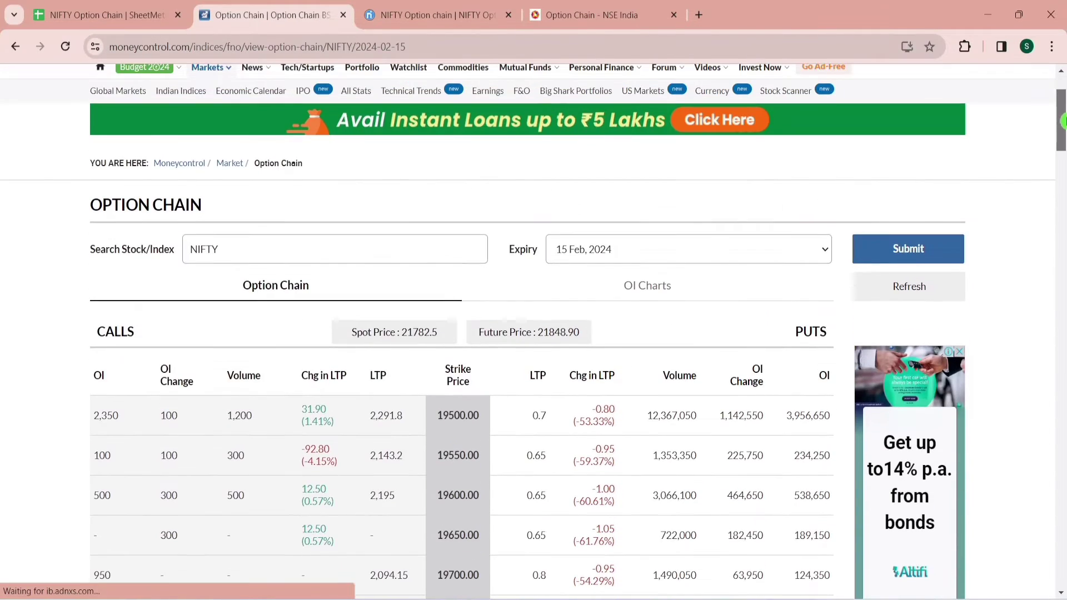
pyautogui.rightClick(995, 176)
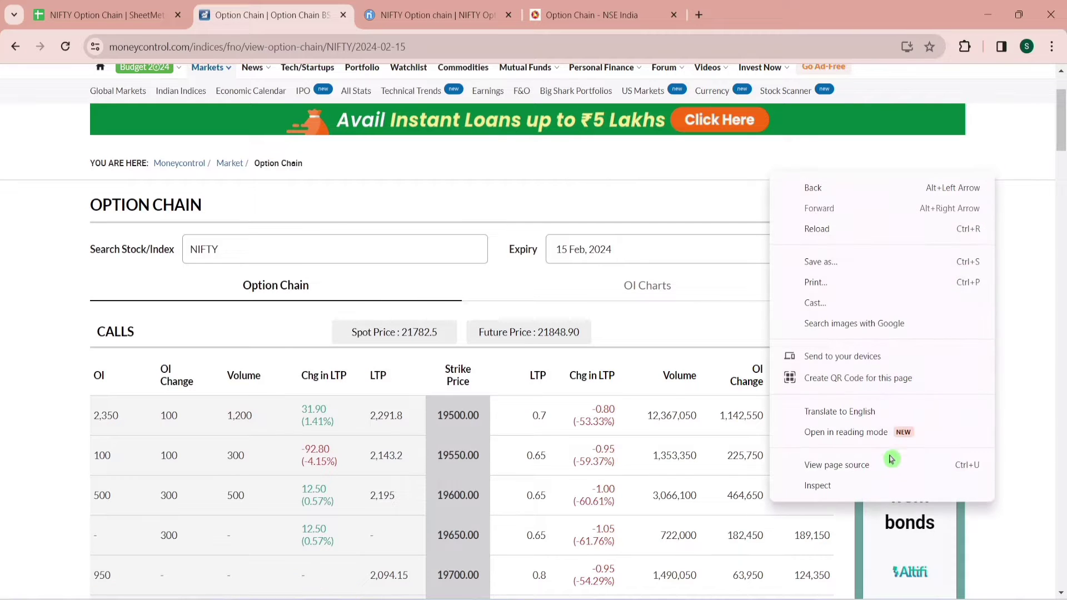
pyautogui.click(885, 485)
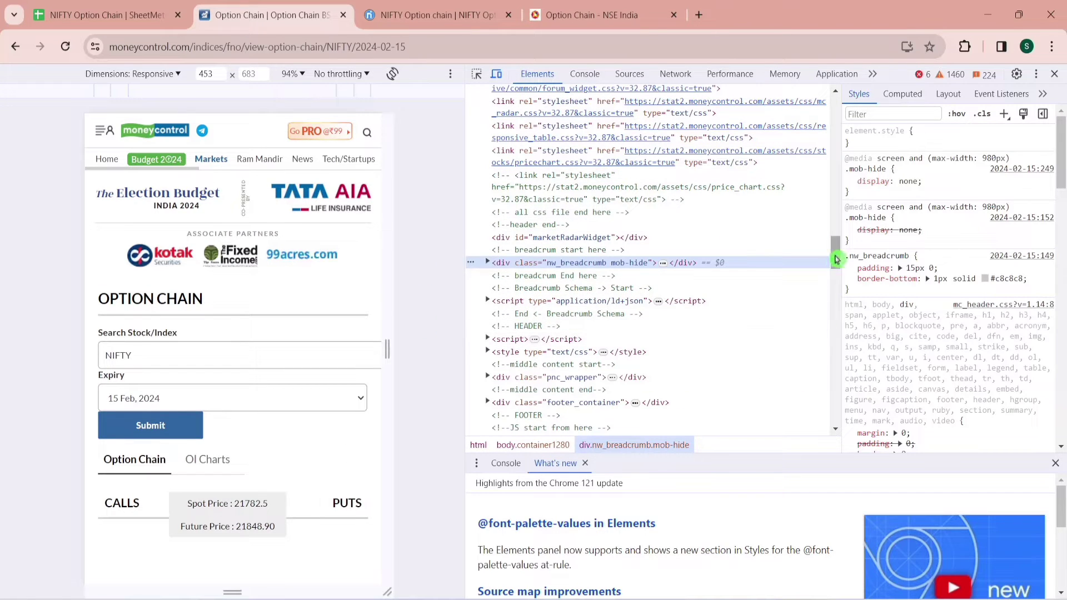
pyautogui.moveTo(836, 260); pyautogui.dragTo(841, 318)
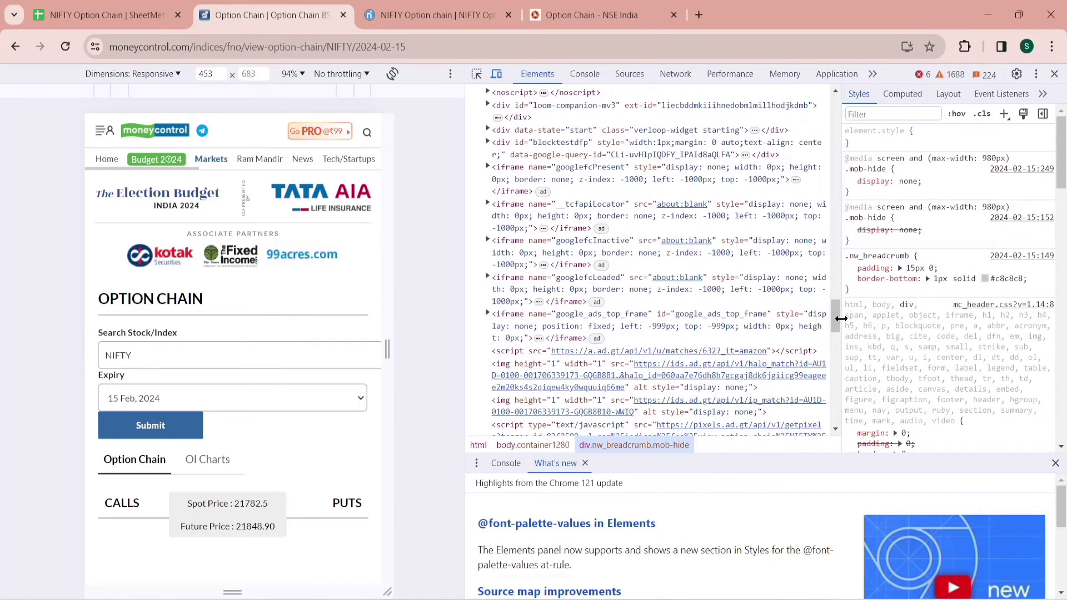
pyautogui.click(1055, 74)
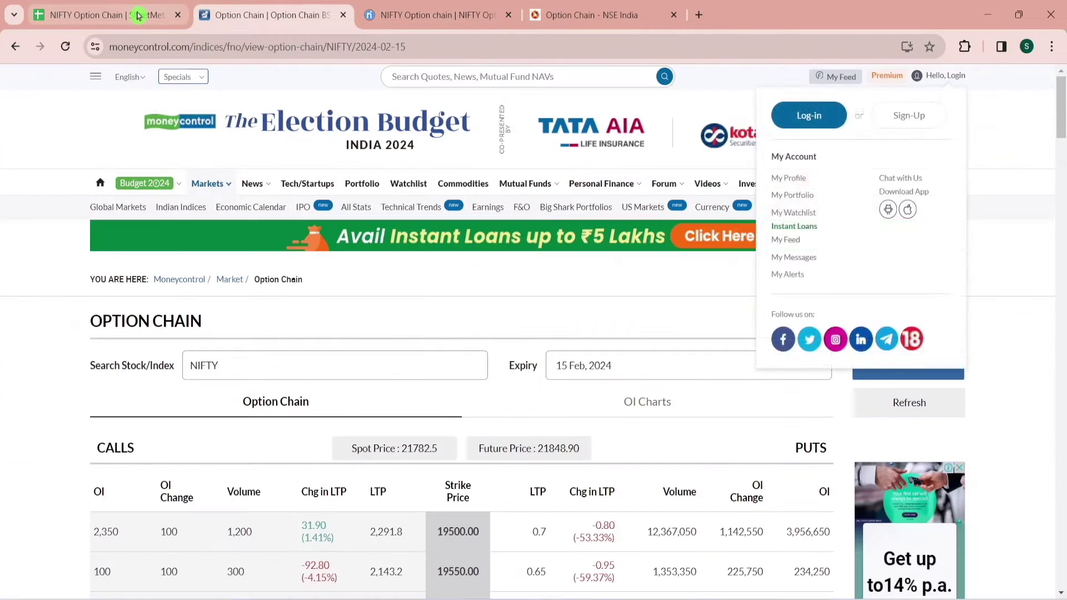
# Complete the IMPORTHTML formula in A2 with table index 2 and enter it.
pyautogui.click(138, 15)
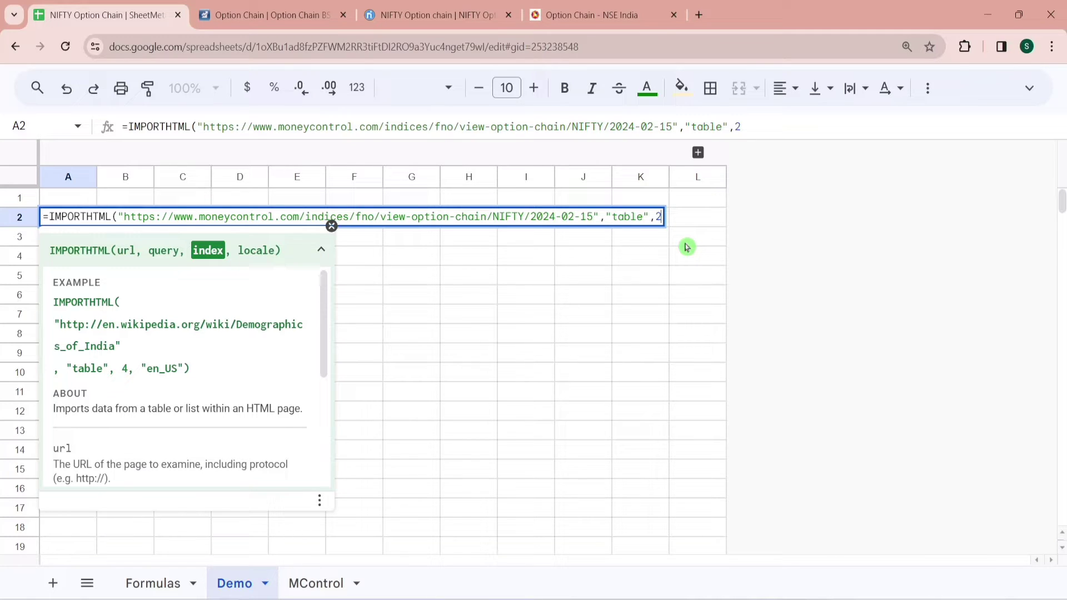
pyautogui.write(')')
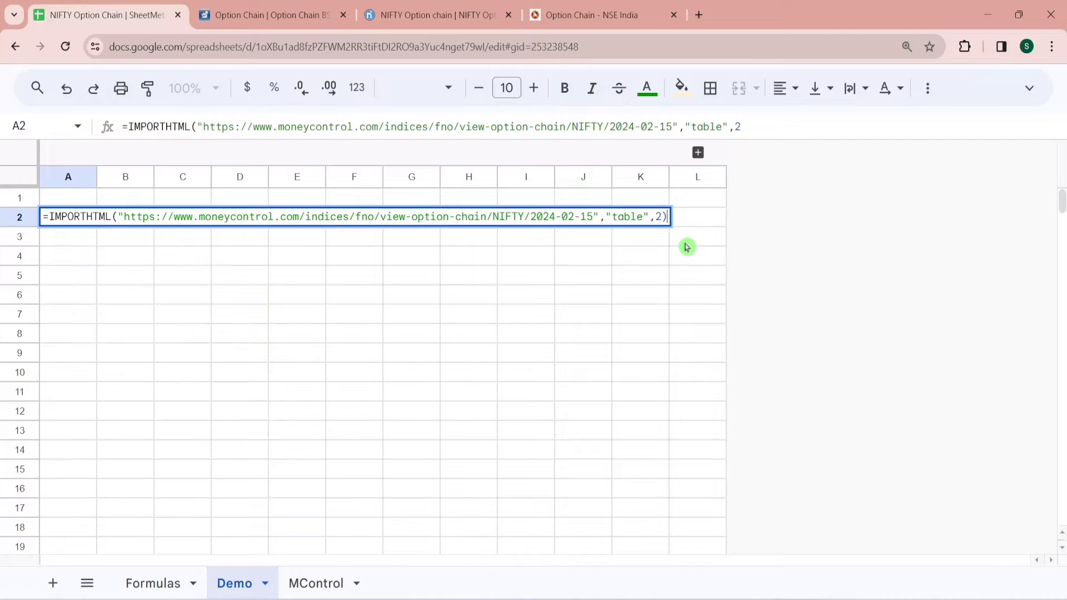
pyautogui.press('Return')
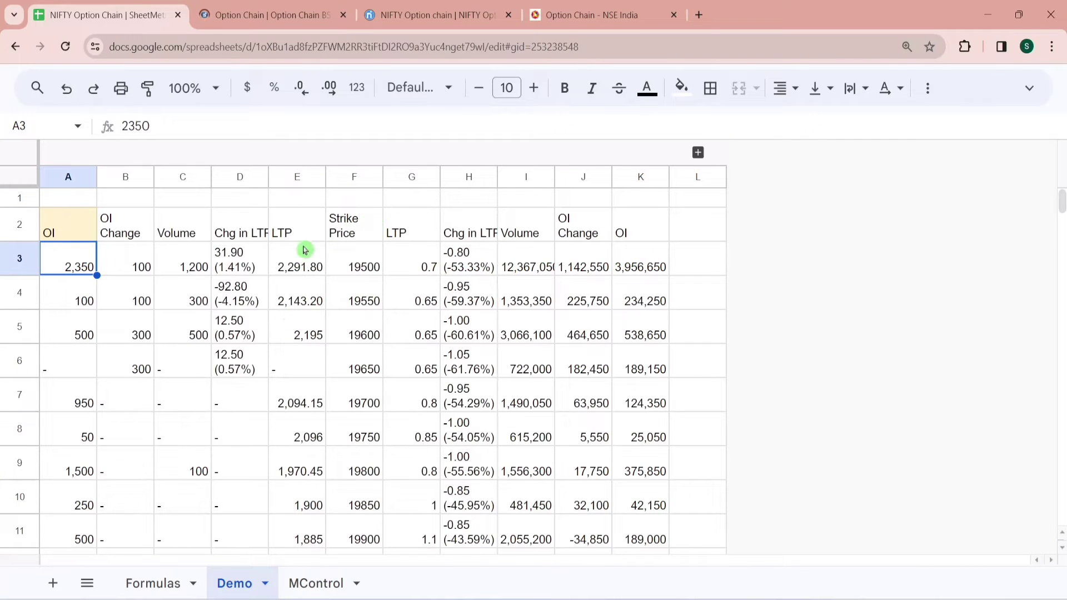
# Review the imported data and the formula in A2 against the Moneycontrol option chain page.
pyautogui.click(136, 320)
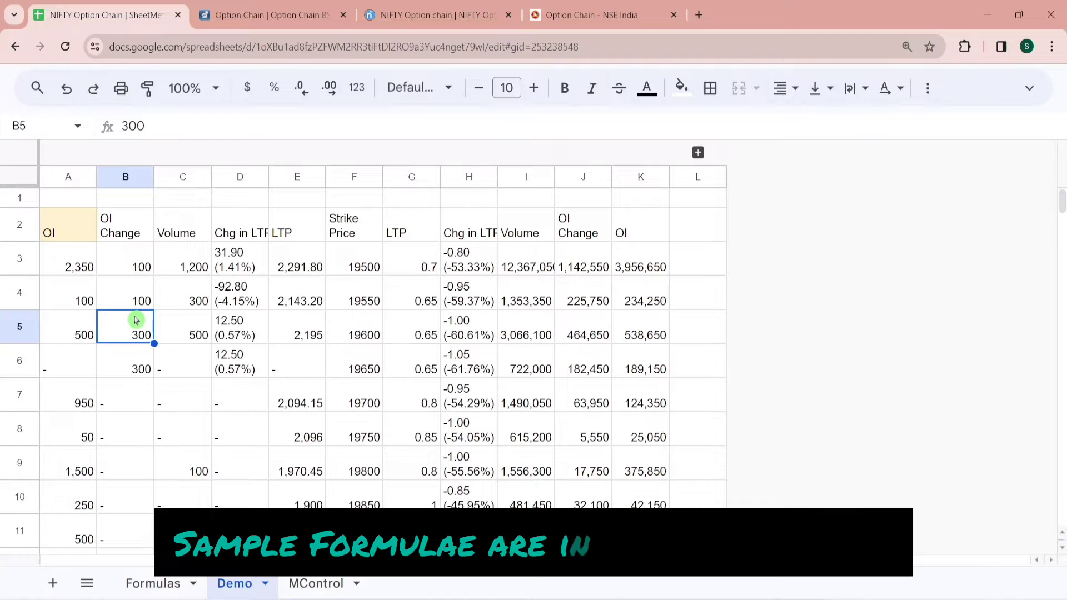
pyautogui.press('Up')
pyautogui.press('Up')
pyautogui.press('Up')
pyautogui.press('Left')
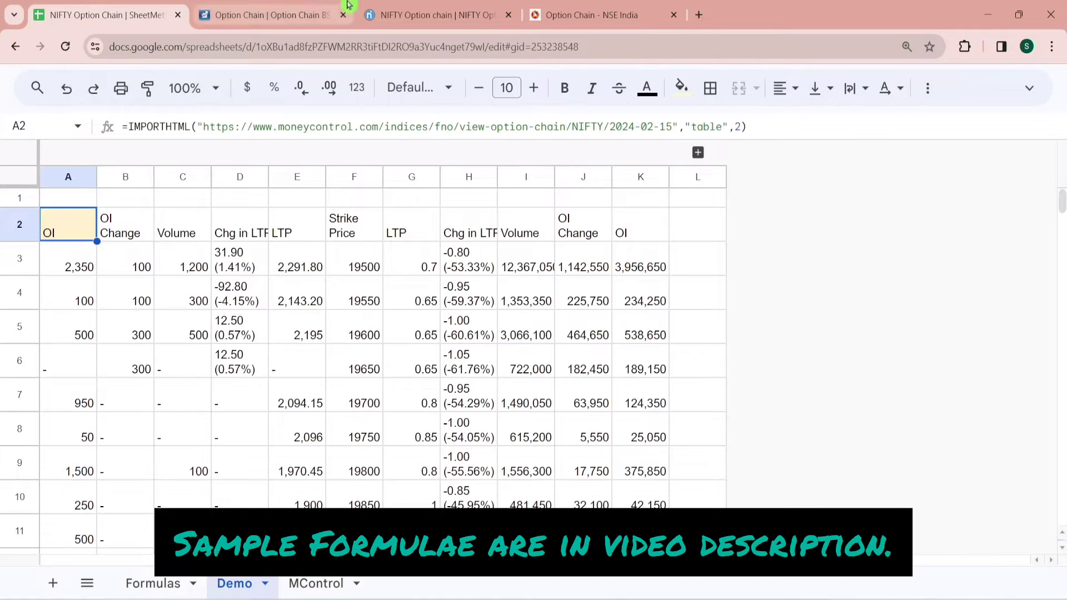
pyautogui.click(289, 13)
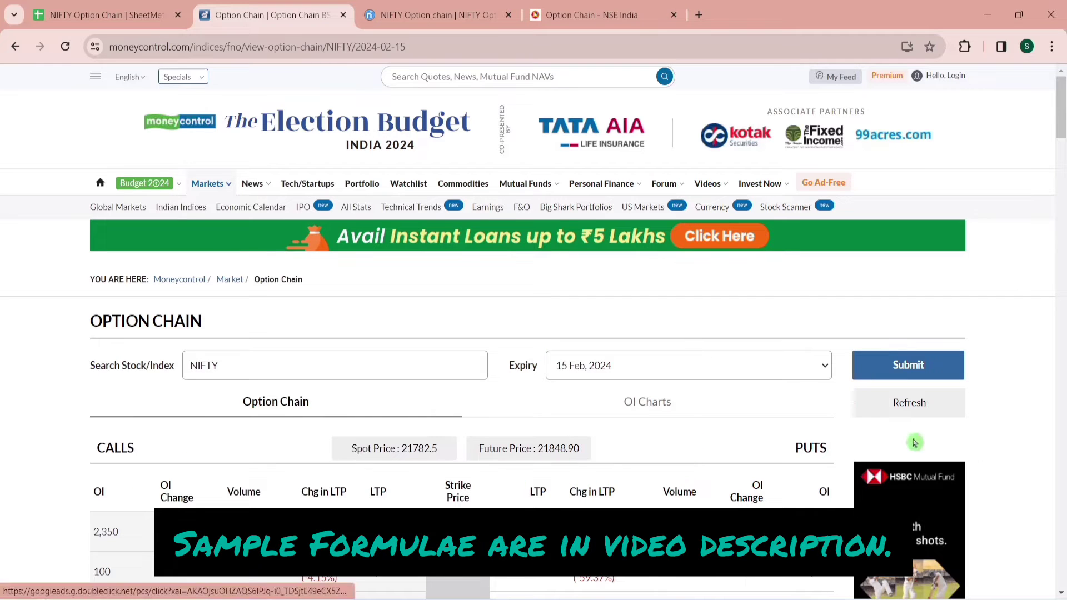
pyautogui.click(92, 5)
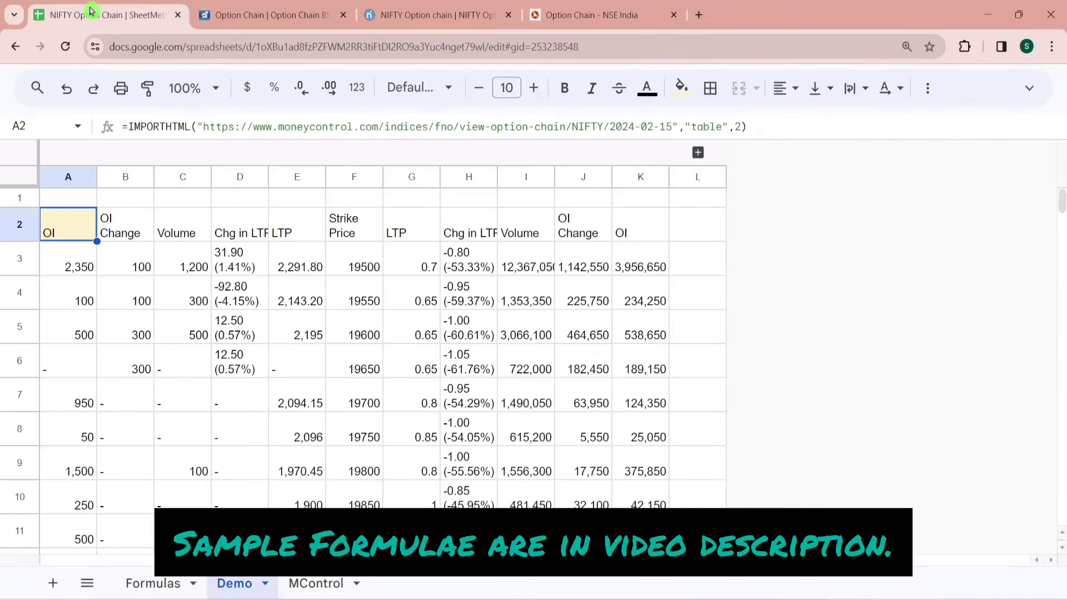
pyautogui.click(413, 6)
pyautogui.moveTo(347, 47); pyautogui.dragTo(113, 47)
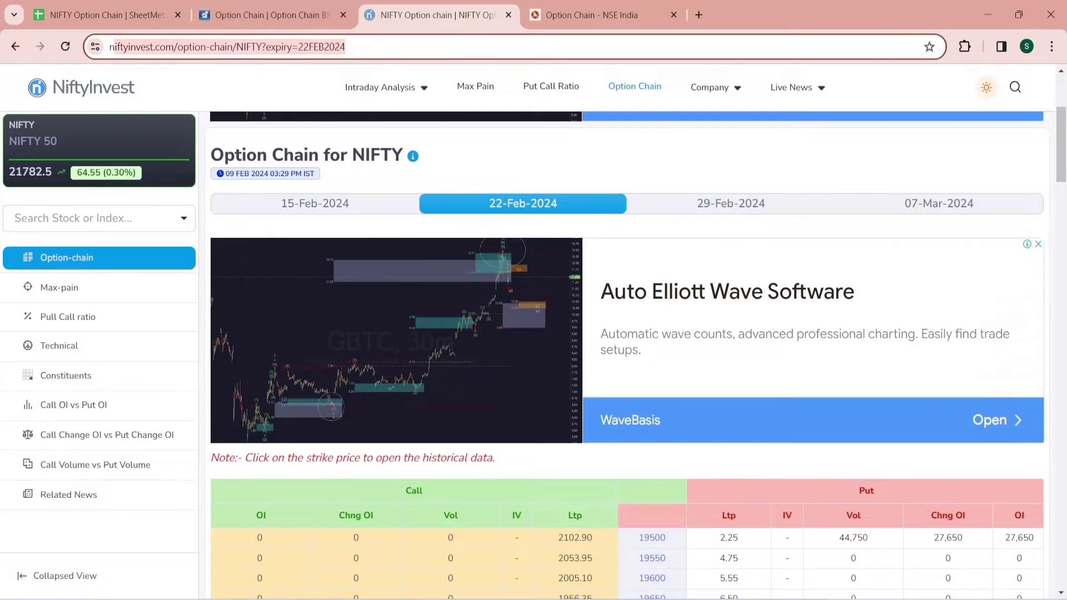
pyautogui.click(123, 6)
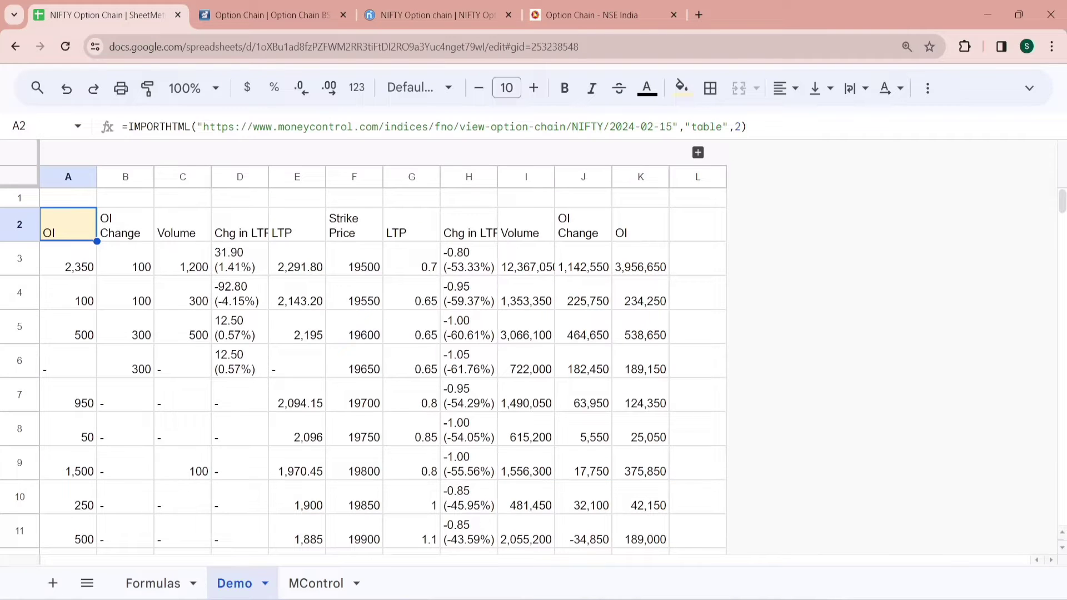
pyautogui.moveTo(203, 127); pyautogui.dragTo(672, 118)
pyautogui.press('BackSpace')
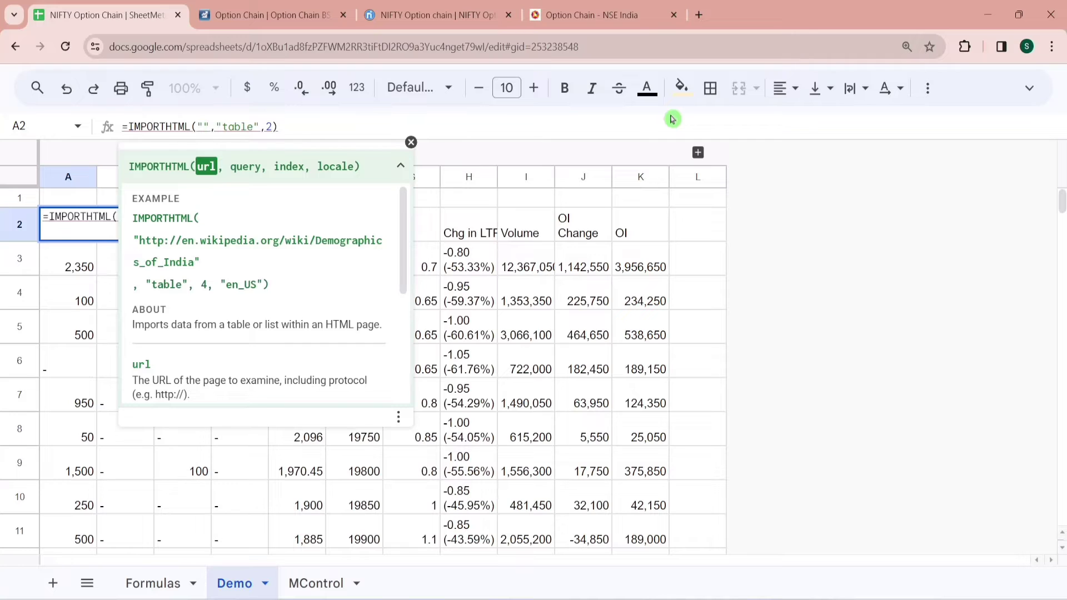
pyautogui.write('https://niftyinvest.com/option-chain/NIFTY?expiry=22FEB2024')
pyautogui.press('Return')
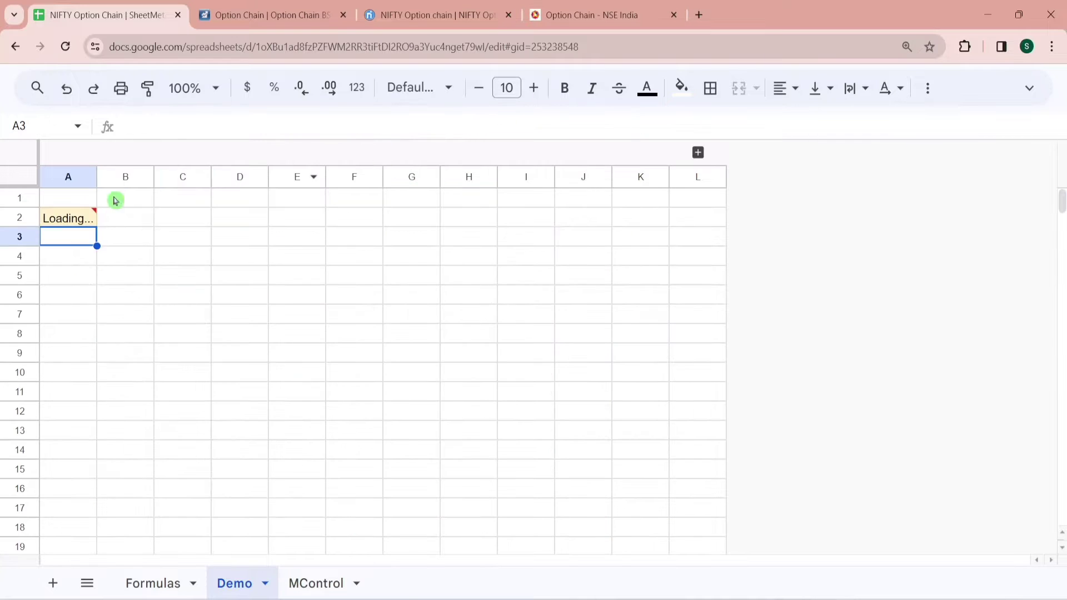
# Change the table index in A2's IMPORTHTML formula to 1 and reselect the cell.
pyautogui.click(68, 217)
pyautogui.click(83, 371)
pyautogui.click(93, 222)
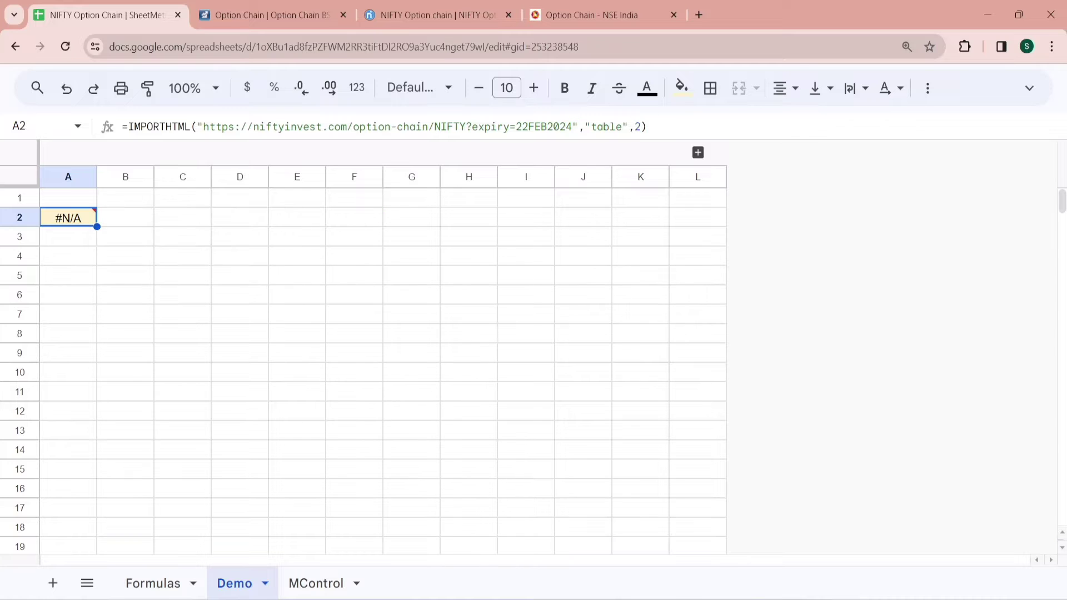
pyautogui.press('Return')
pyautogui.press('Left')
pyautogui.press('BackSpace')
pyautogui.write('1')
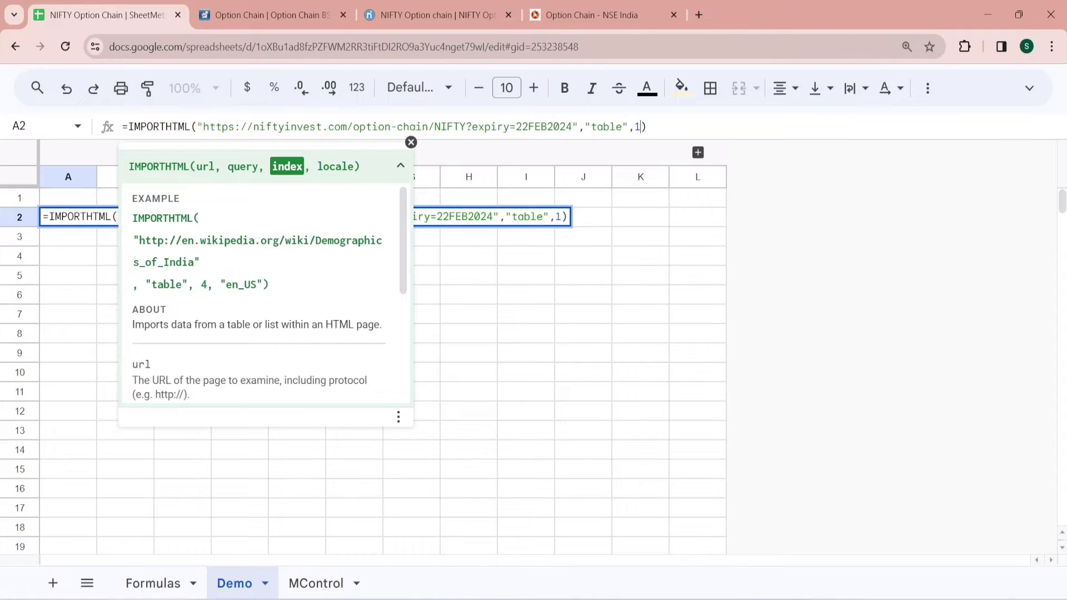
pyautogui.press('Return')
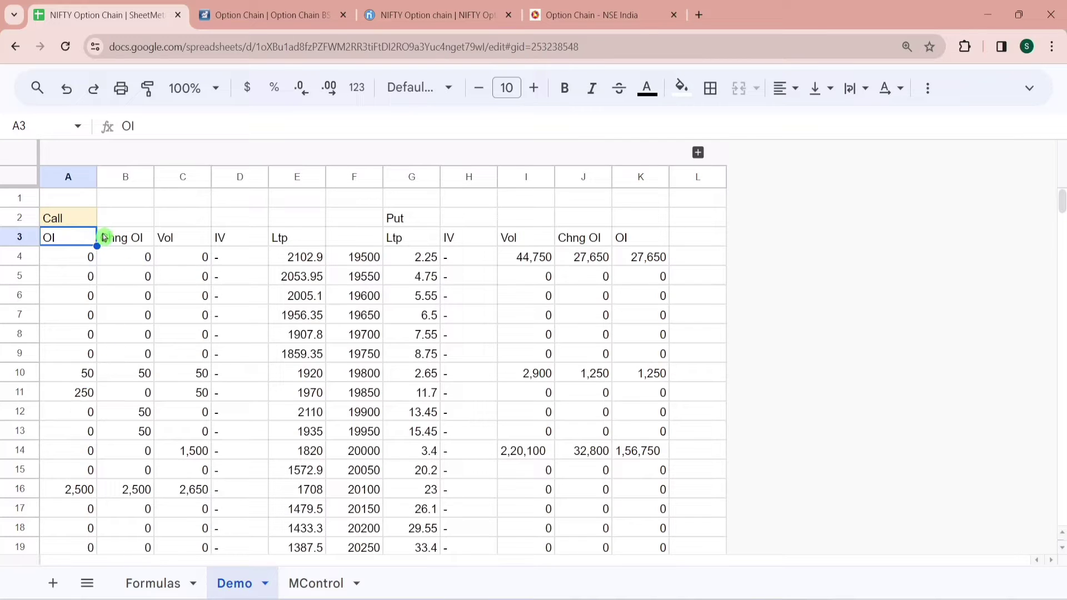
pyautogui.click(74, 218)
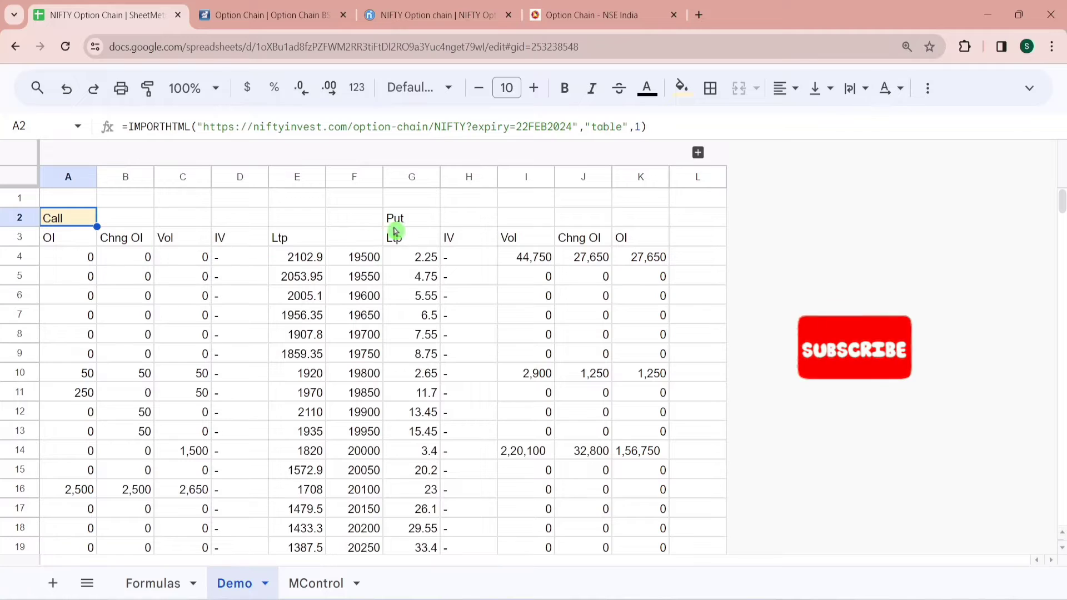
# Examine the imported NiftyInvest option chain rows on the Demo sheet, checking OI values in column A and put volumes in column I.
pyautogui.click(82, 341)
pyautogui.press('Down')
pyautogui.press('Down')
pyautogui.press('Down')
pyautogui.press('Down')
pyautogui.press('Down')
pyautogui.press('Down')
pyautogui.press('Down')
pyautogui.press('Down')
pyautogui.press('Down')
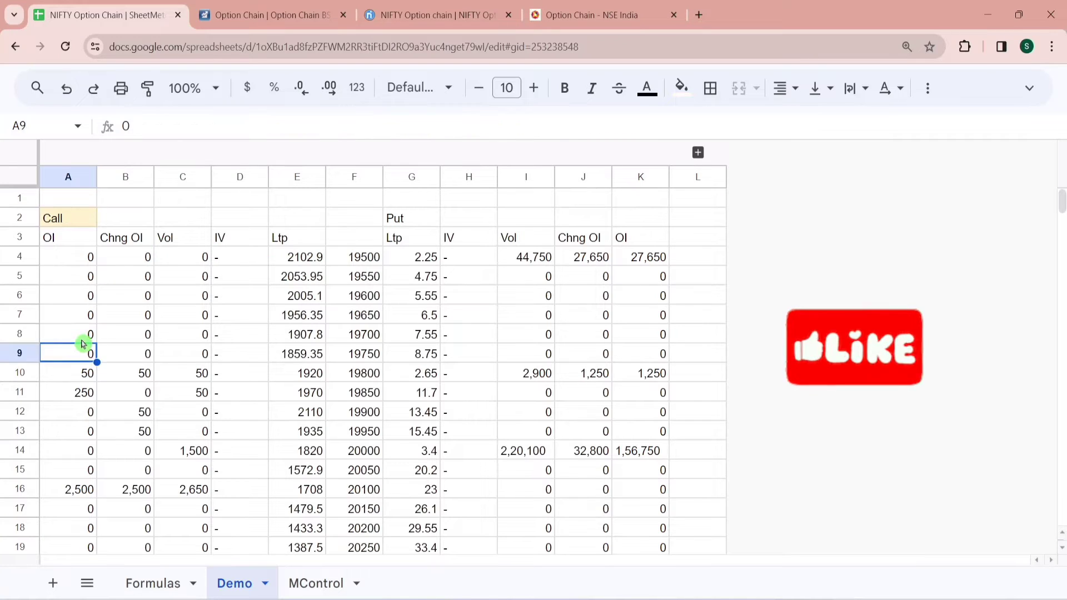
pyautogui.press('Down')
pyautogui.press('Down')
pyautogui.press('Down')
pyautogui.press('Down')
pyautogui.press('Down')
pyautogui.press('Down')
pyautogui.press('Down')
pyautogui.press('Down')
pyautogui.press('Down')
pyautogui.press('Down')
pyautogui.press('Down')
pyautogui.press('Down')
pyautogui.press('Down')
pyautogui.press('Down')
pyautogui.press('Down')
pyautogui.press('Down')
pyautogui.press('Down')
pyautogui.press('Down')
pyautogui.press('Down')
pyautogui.press('Down')
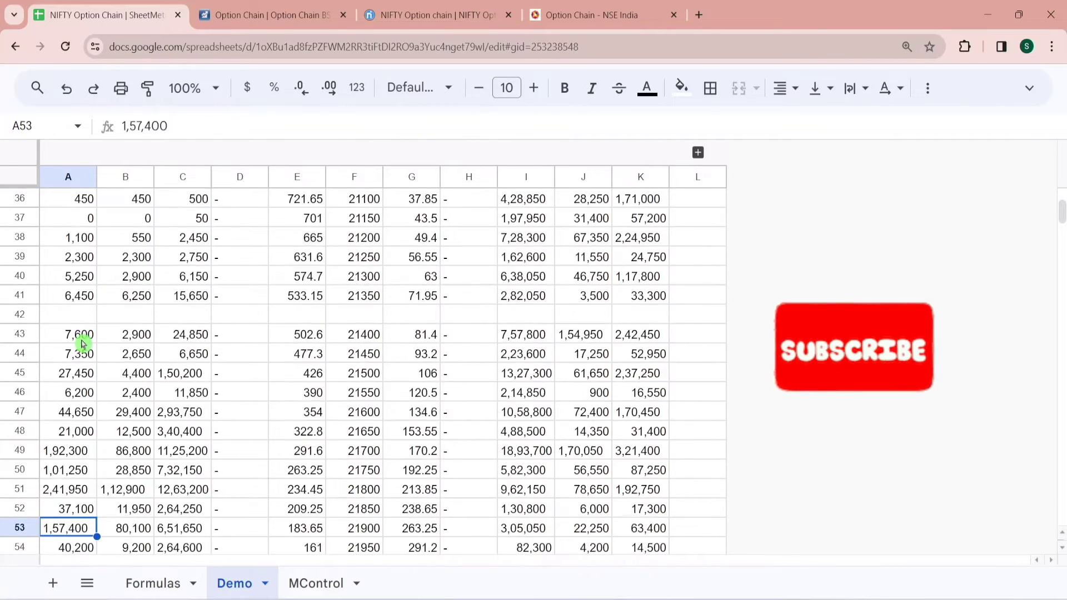
pyautogui.click(54, 470)
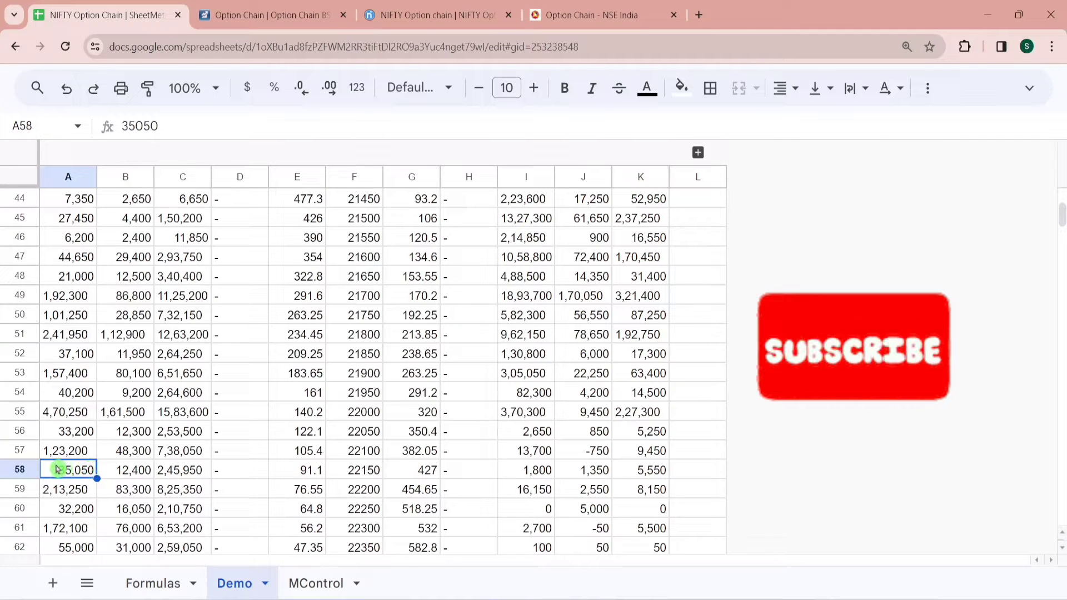
pyautogui.click(84, 491)
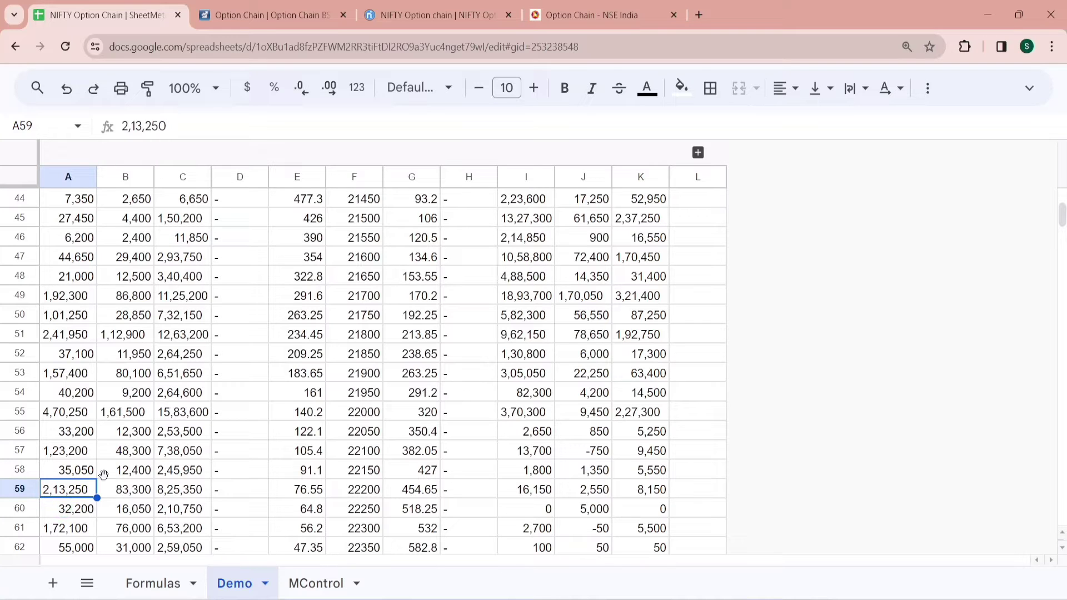
pyautogui.click(543, 378)
pyautogui.moveTo(543, 380); pyautogui.dragTo(536, 393)
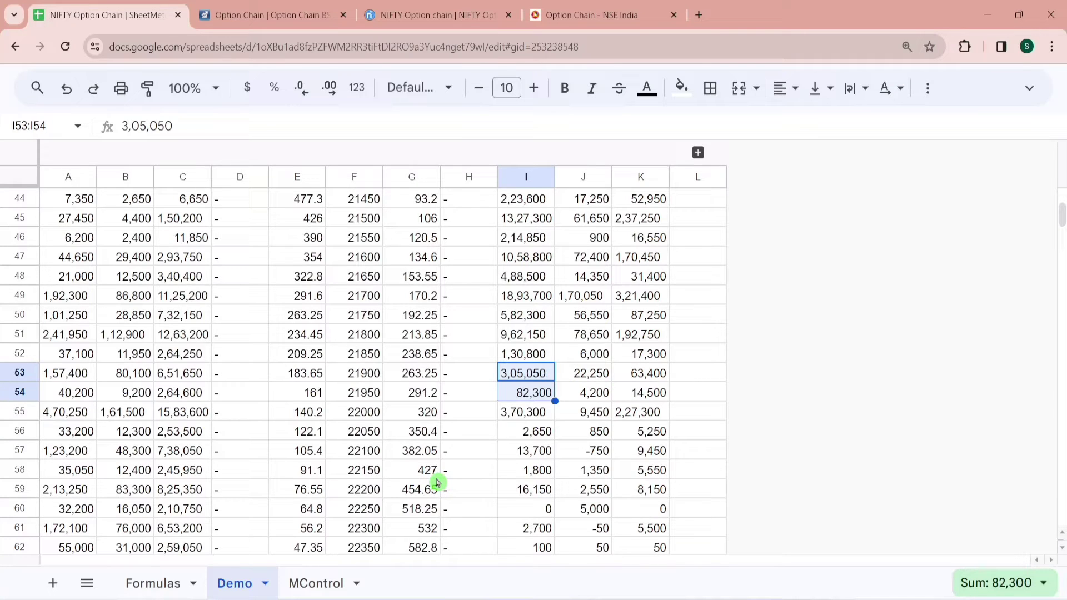
# Compare the NiftyInvest import with the MControl sheet and return to the import formula in A2 of the Demo sheet.
pyautogui.click(328, 585)
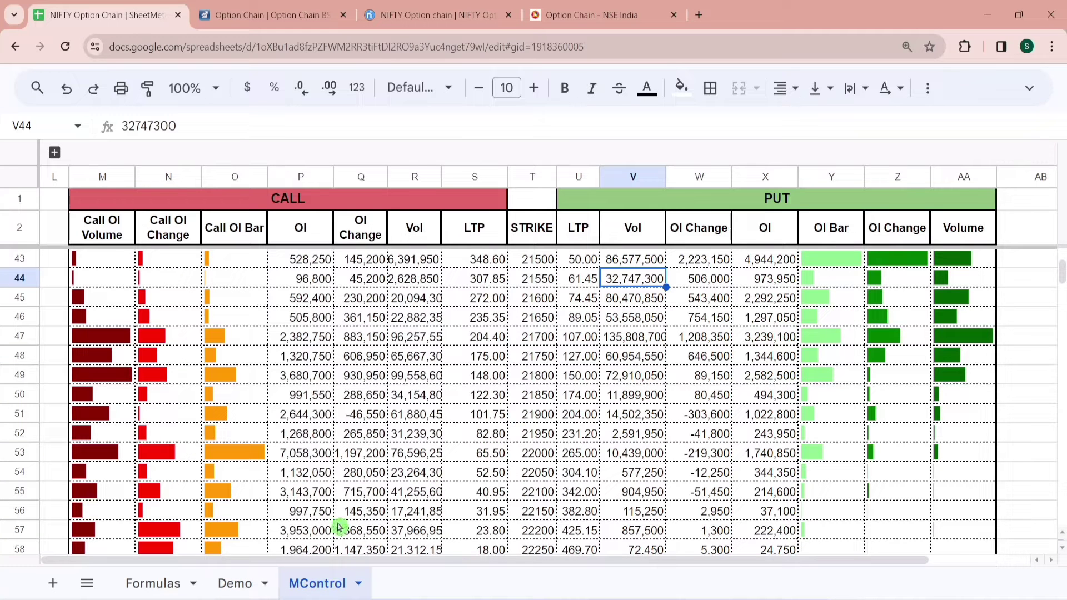
pyautogui.click(231, 582)
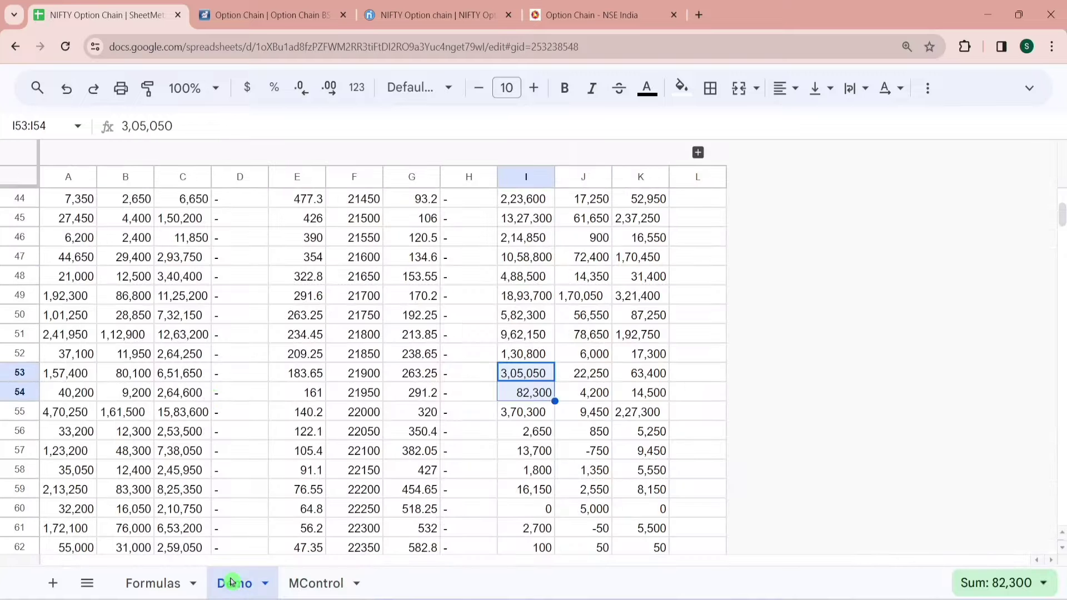
pyautogui.click(77, 267)
pyautogui.press('Up')
pyautogui.press('Up')
pyautogui.press('Up')
pyautogui.press('Up')
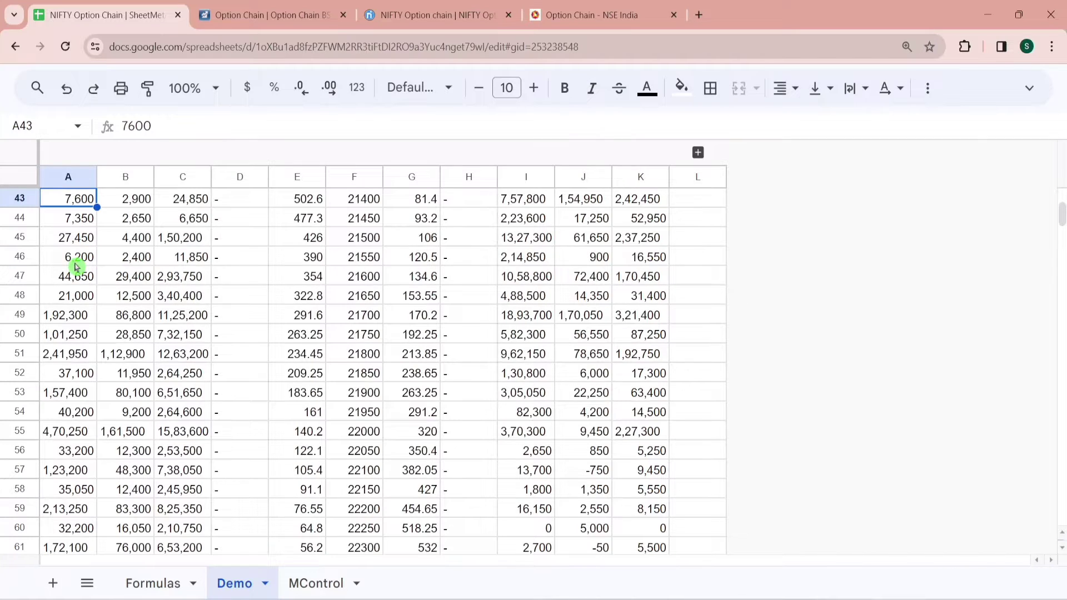
pyautogui.press('Up')
pyautogui.press('Up')
pyautogui.press('Up')
pyautogui.press('Up')
pyautogui.press('Up')
pyautogui.press('Up')
pyautogui.press('Up')
pyautogui.press('Up')
pyautogui.press('Up')
pyautogui.press('Up')
pyautogui.press('Up')
pyautogui.press('Up')
pyautogui.press('Up')
pyautogui.press('Up')
pyautogui.press('Up')
pyautogui.press('Up')
pyautogui.press('Up')
pyautogui.press('Up')
pyautogui.press('Up')
pyautogui.press('Up')
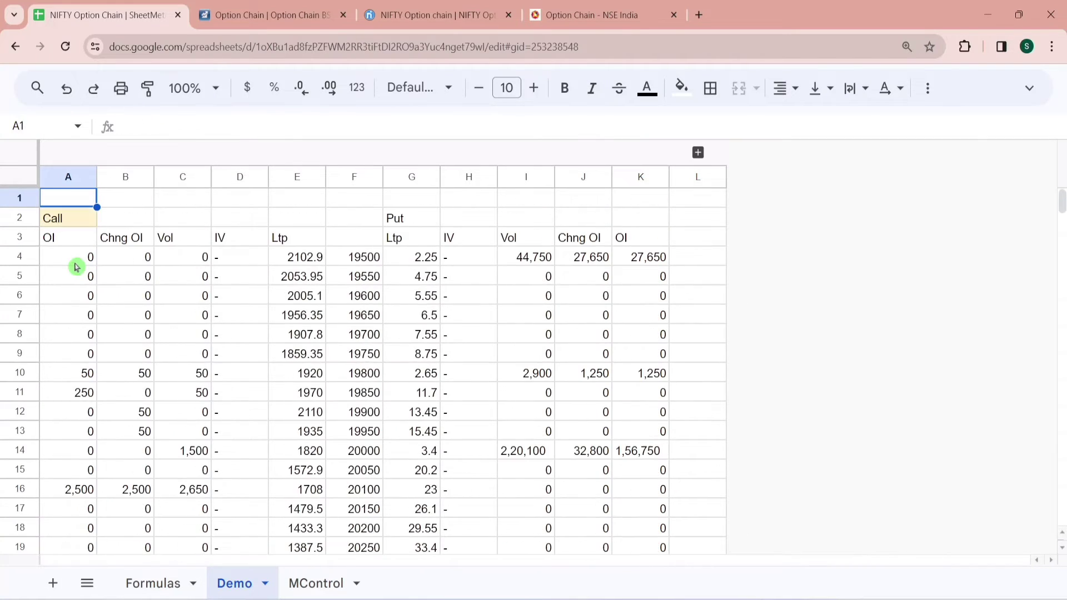
pyautogui.press('Down')
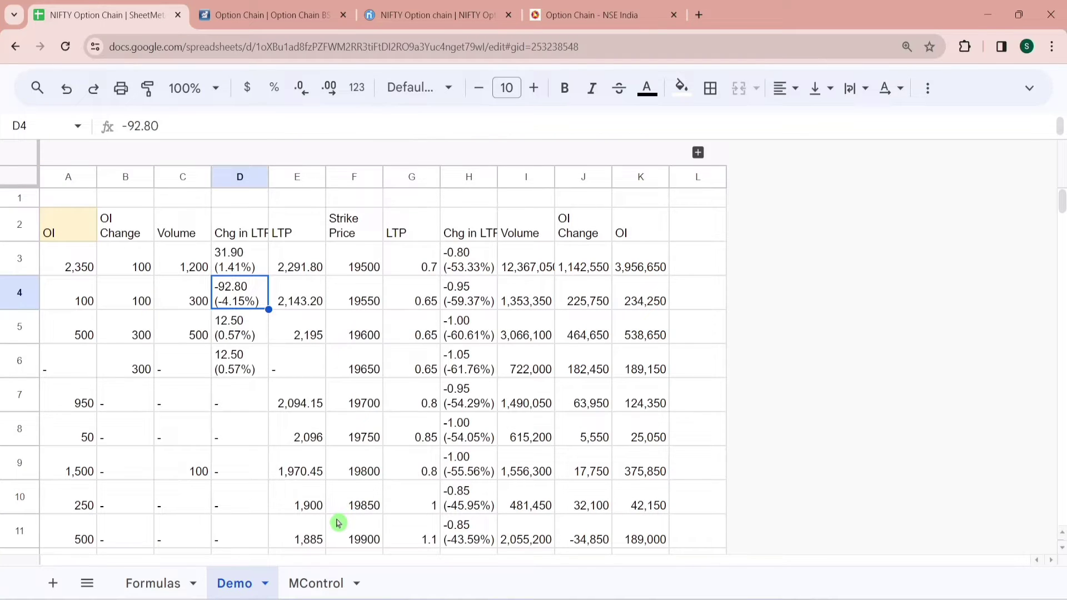
# Compare the MControl layout with the Demo sheet's CALL and PUT header table in columns M to AA.
pyautogui.click(320, 582)
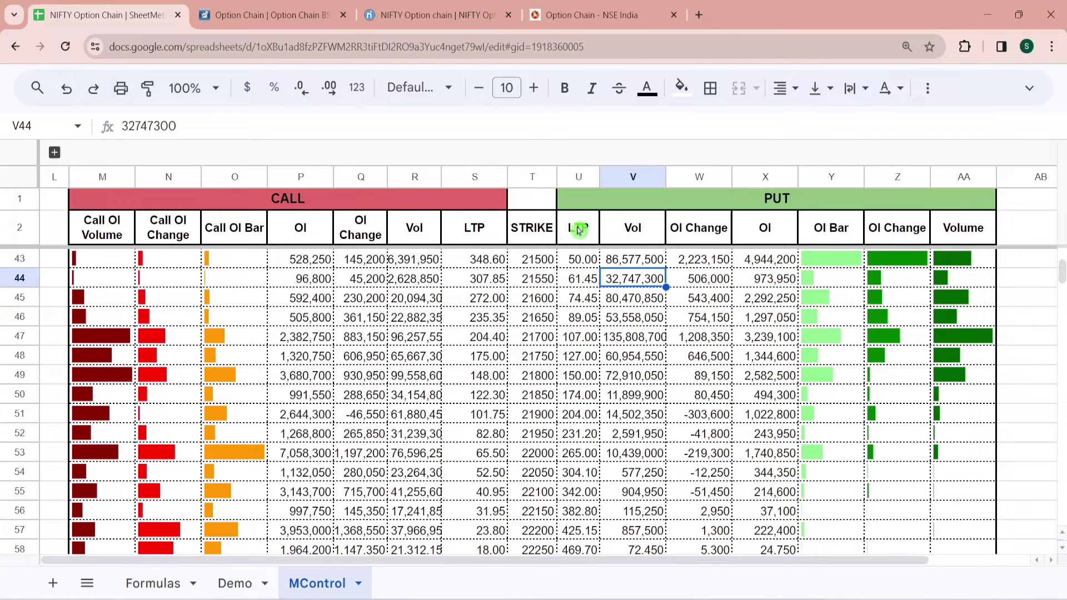
pyautogui.click(239, 583)
pyautogui.click(744, 232)
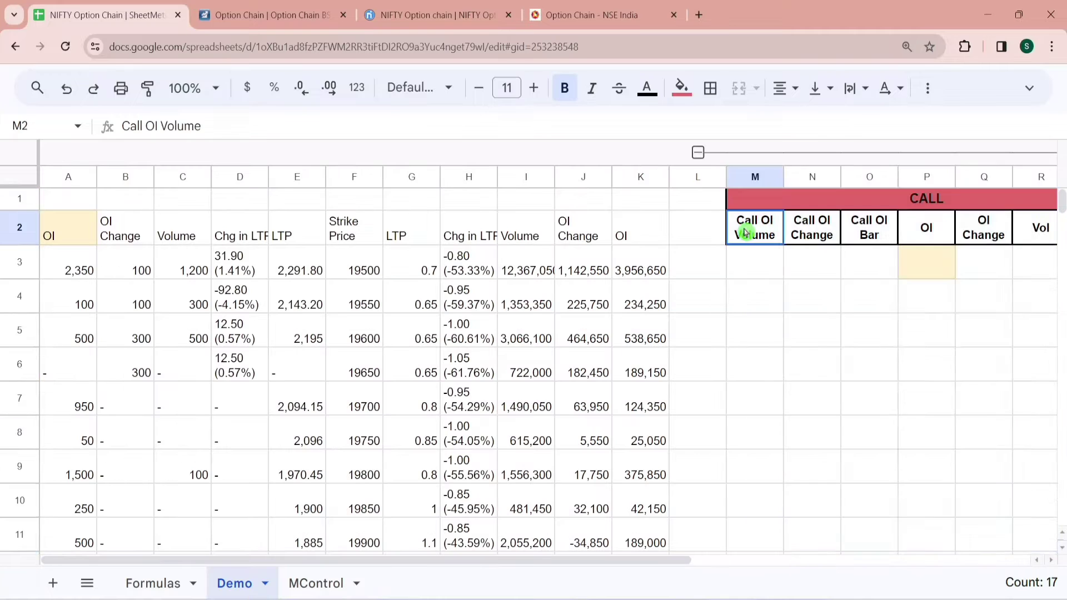
pyautogui.press('Right')
pyautogui.press('Right')
pyautogui.press('Right')
pyautogui.press('Right')
pyautogui.press('Right')
pyautogui.press('Right')
pyautogui.press('Right')
pyautogui.press('Right')
pyautogui.press('Right')
pyautogui.press('Right')
pyautogui.press('Right')
pyautogui.press('Right')
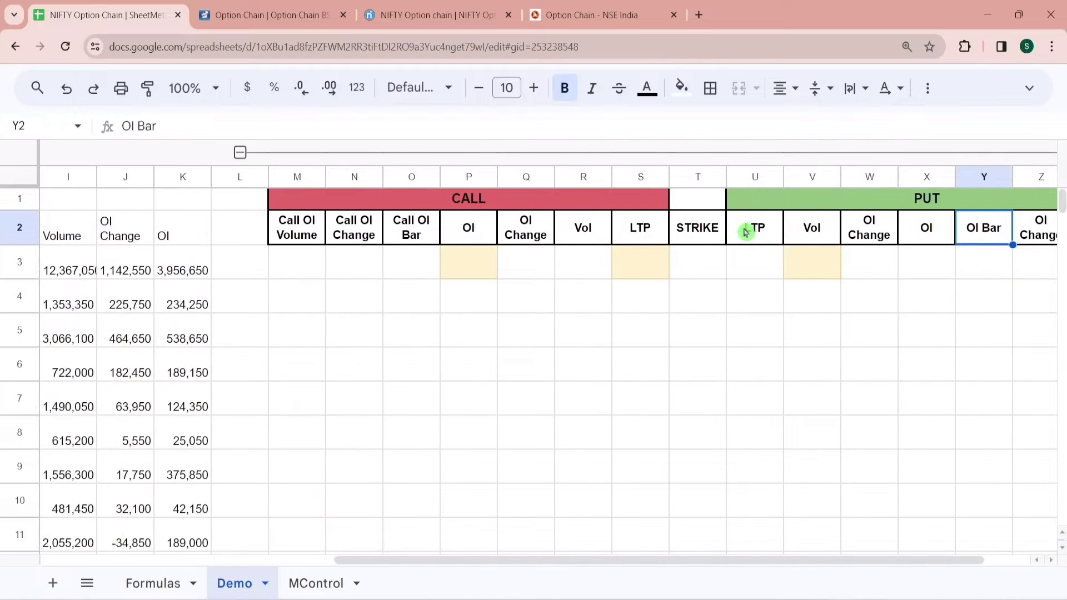
pyautogui.press('Right')
pyautogui.press('Right')
pyautogui.click(428, 202)
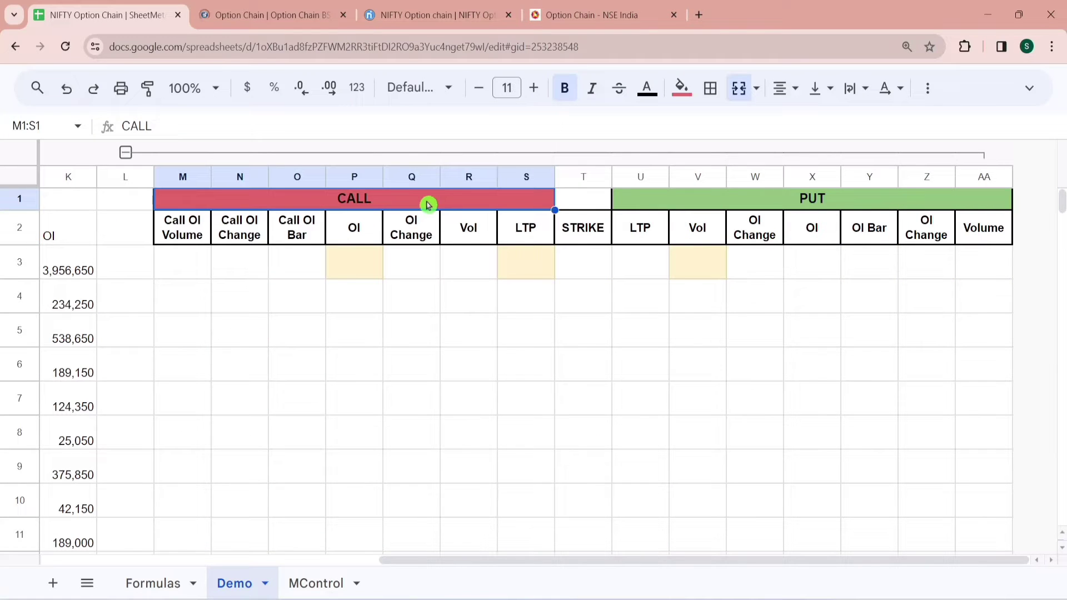
pyautogui.click(679, 203)
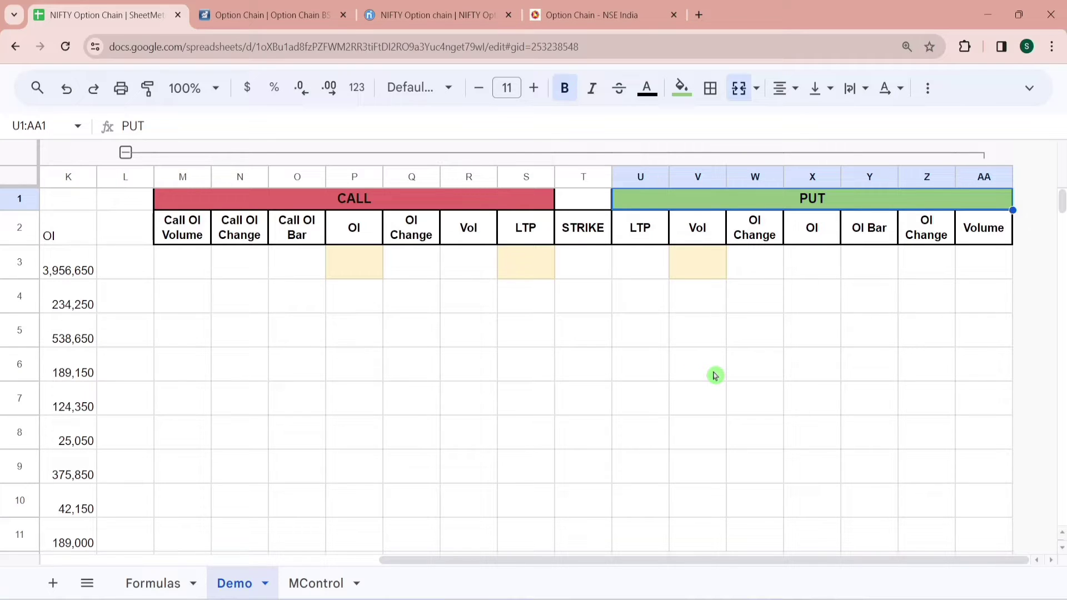
pyautogui.click(487, 204)
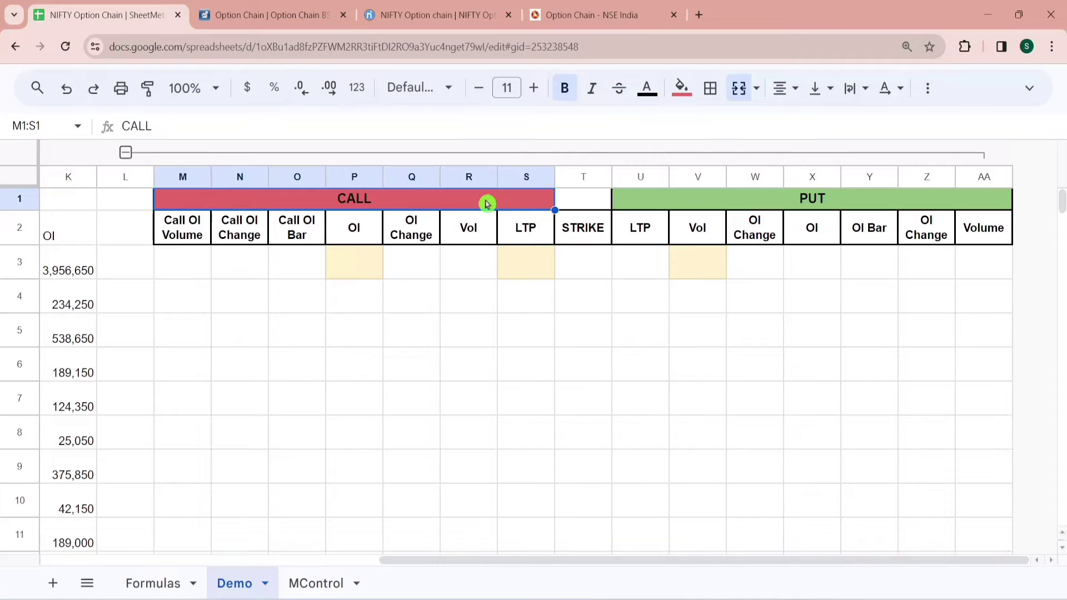
# Review the cells under the CALL headers from P3 to S3 and the imported source columns A to K in row 3.
pyautogui.click(352, 272)
pyautogui.click(356, 237)
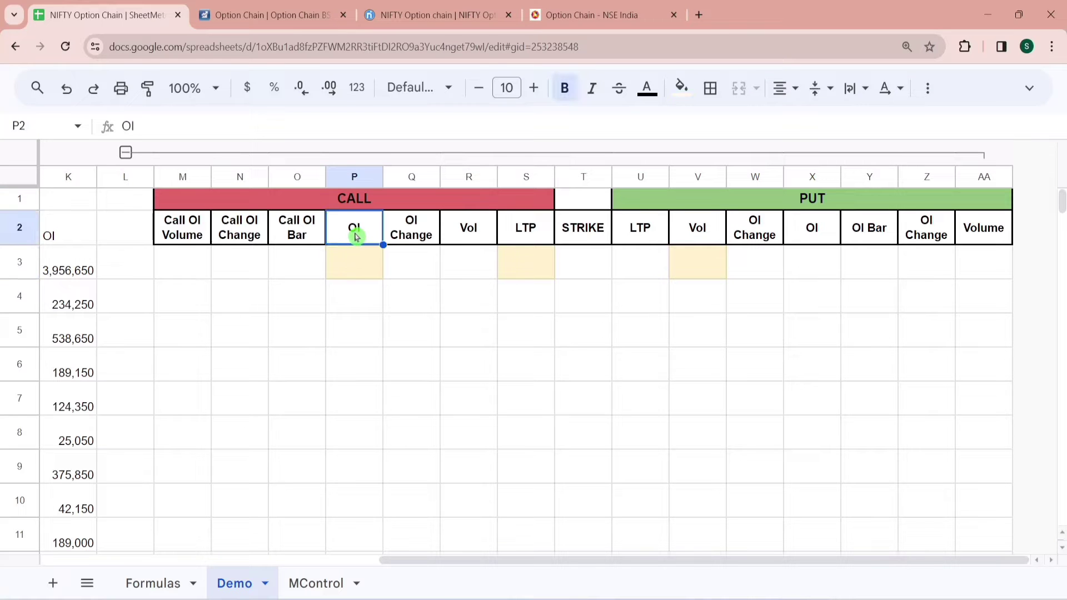
pyautogui.press('Down')
pyautogui.press('Right')
pyautogui.press('Right')
pyautogui.press('Right')
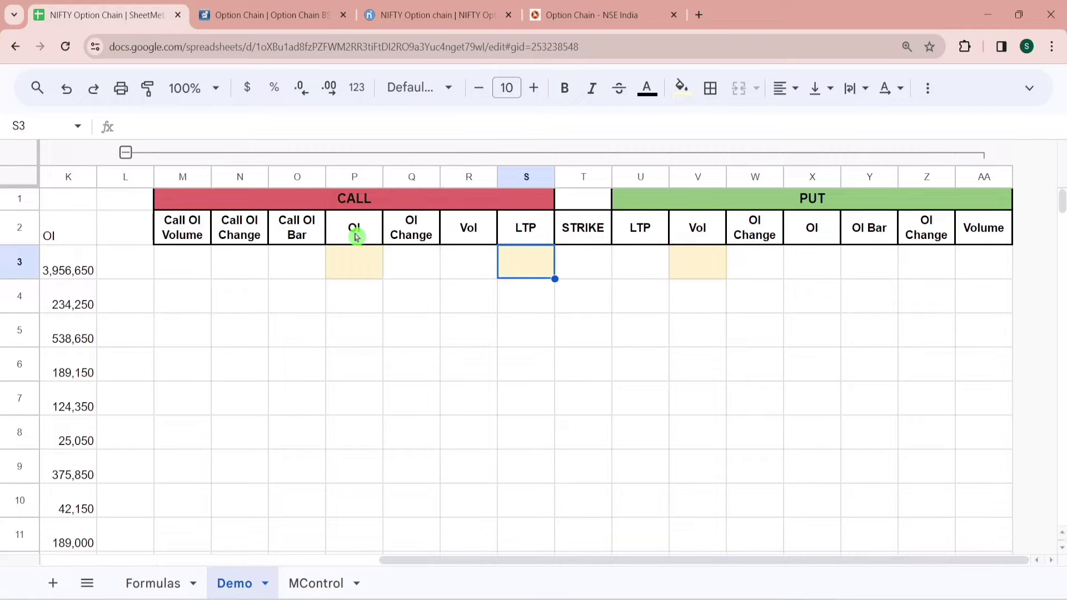
pyautogui.press('Left')
pyautogui.press('Left')
pyautogui.press('Left')
pyautogui.press('Left')
pyautogui.press('Left')
pyautogui.press('Left')
pyautogui.press('Left')
pyautogui.press('Left')
pyautogui.press('Left')
pyautogui.press('Left')
pyautogui.press('Left')
pyautogui.press('Left')
pyautogui.press('Left')
pyautogui.press('Left')
pyautogui.press('Left')
pyautogui.press('Left')
pyautogui.press('Left')
pyautogui.press('Left')
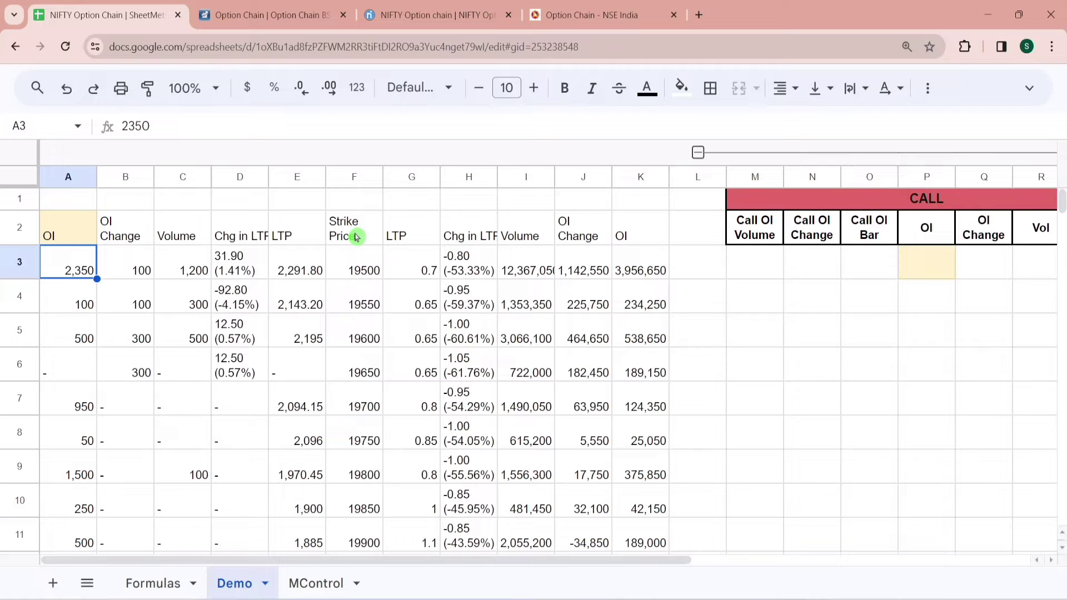
pyautogui.press('Right')
pyautogui.press('Right')
pyautogui.press('Right')
pyautogui.press('Right')
pyautogui.press('Right')
pyautogui.press('Right')
pyautogui.press('Right')
pyautogui.press('Right')
pyautogui.press('Right')
pyautogui.press('Right')
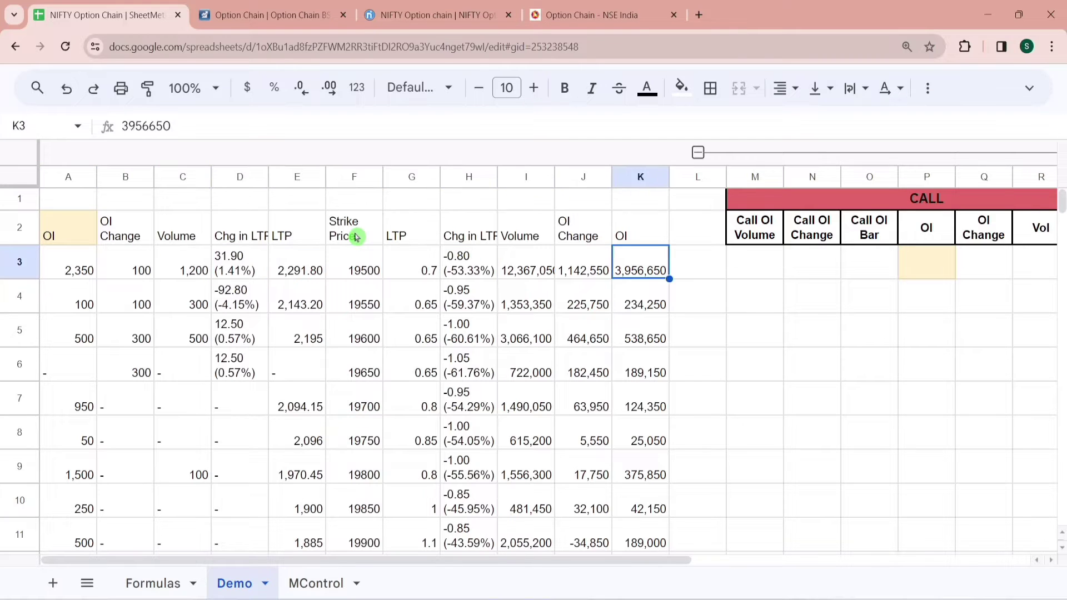
# Fill the call OI column with single-cell references, using =A3 in P3 and =A4 in P4.
pyautogui.press('Right')
pyautogui.press('Right')
pyautogui.press('Right')
pyautogui.press('Right')
pyautogui.press('Right')
pyautogui.write('=')
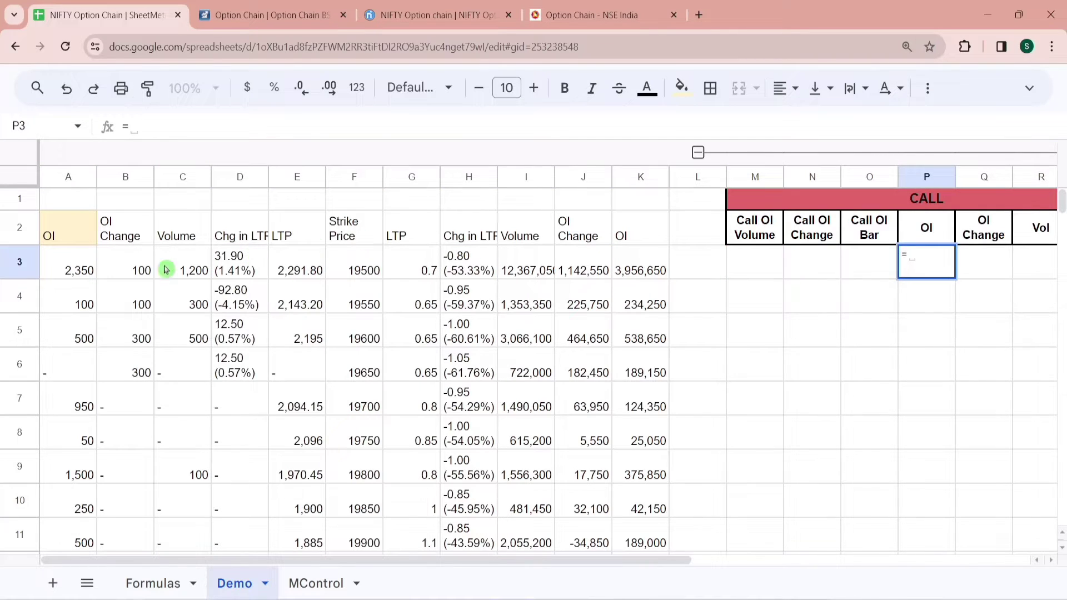
pyautogui.click(80, 272)
pyautogui.press('Return')
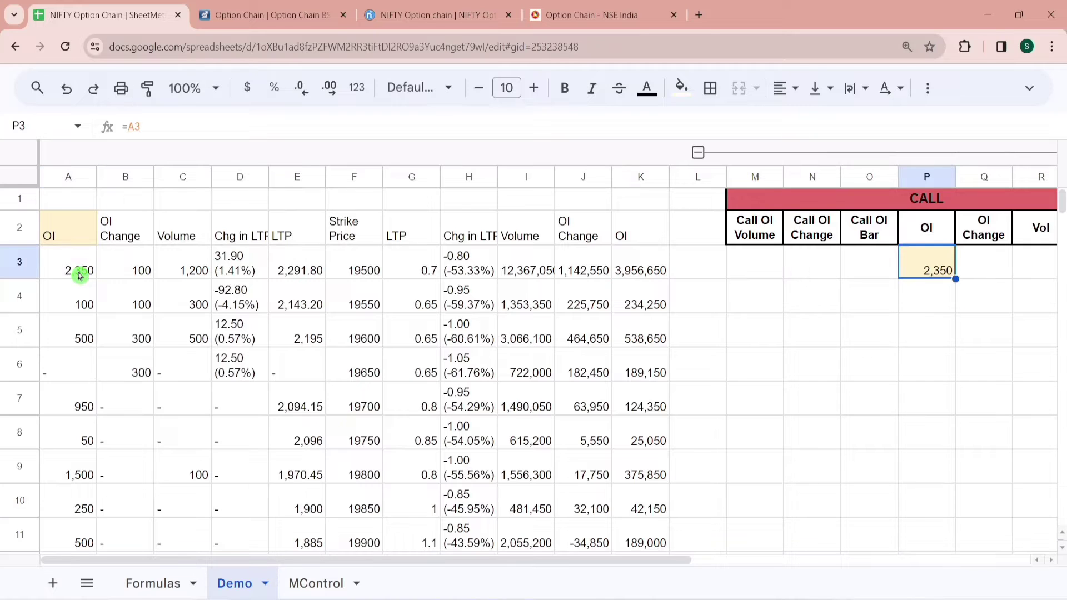
pyautogui.press('Down')
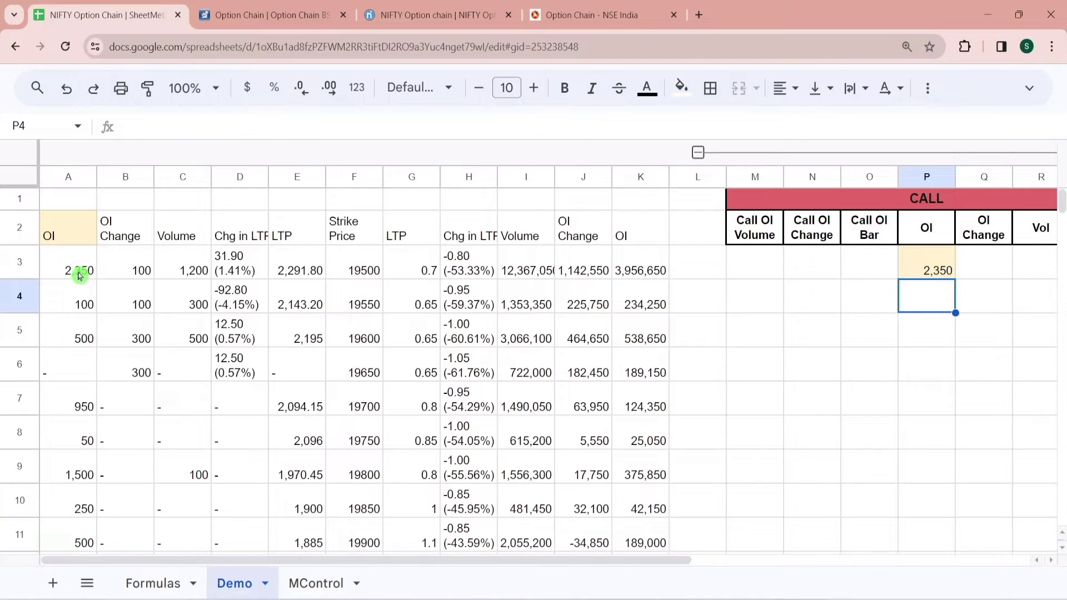
pyautogui.write('=')
pyautogui.click(73, 304)
pyautogui.press('Return')
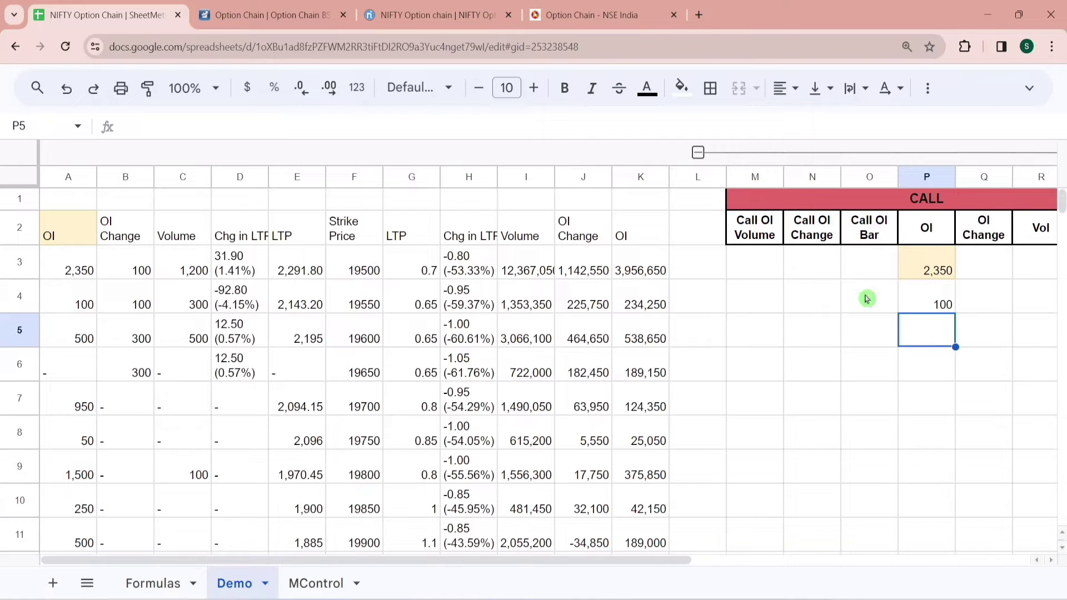
# Replace the formula in P3 with =ARRAYFORMULA(A3:A) to pull in the whole OI column.
pyautogui.click(945, 308)
pyautogui.press('Up')
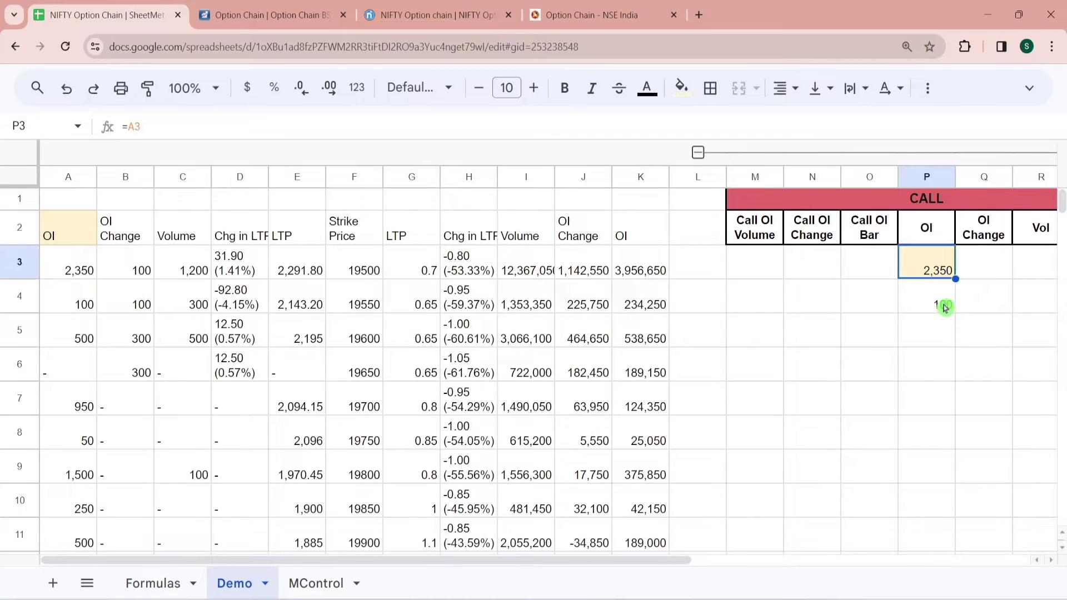
pyautogui.write('=')
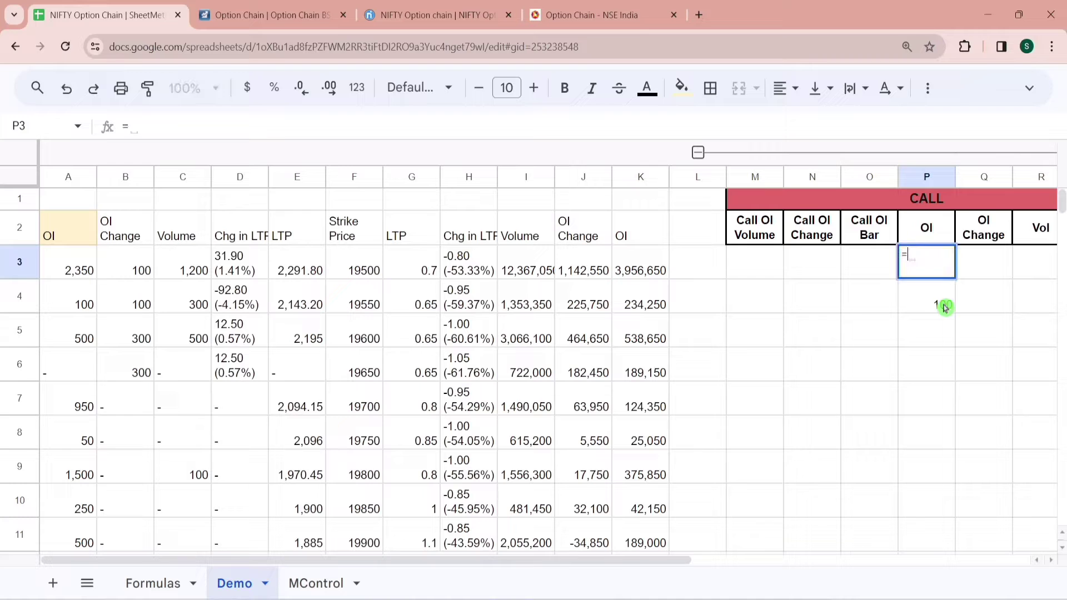
pyautogui.write('arr')
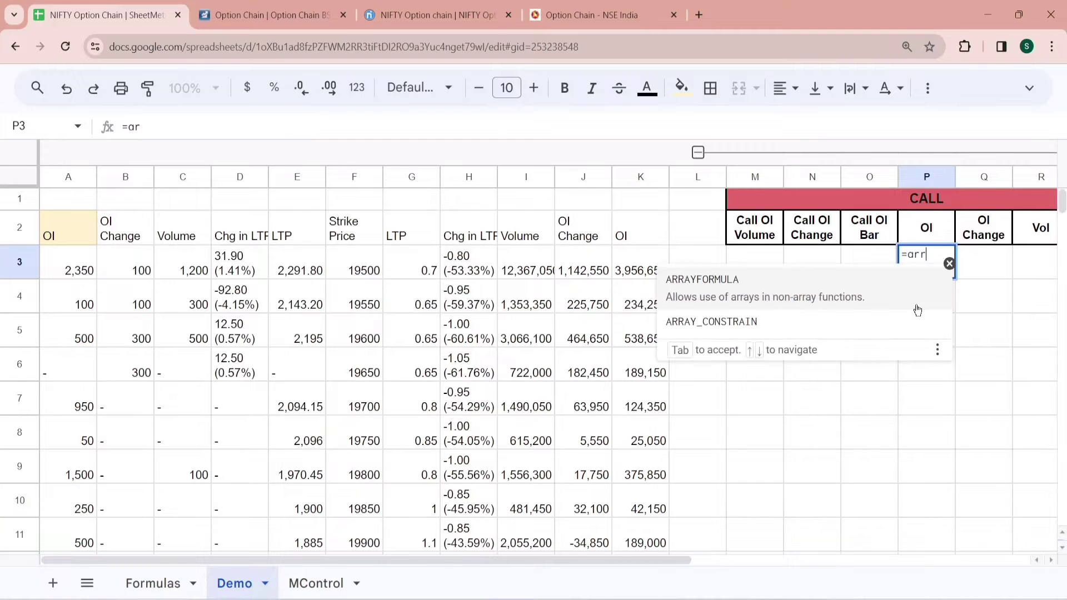
pyautogui.press('Tab')
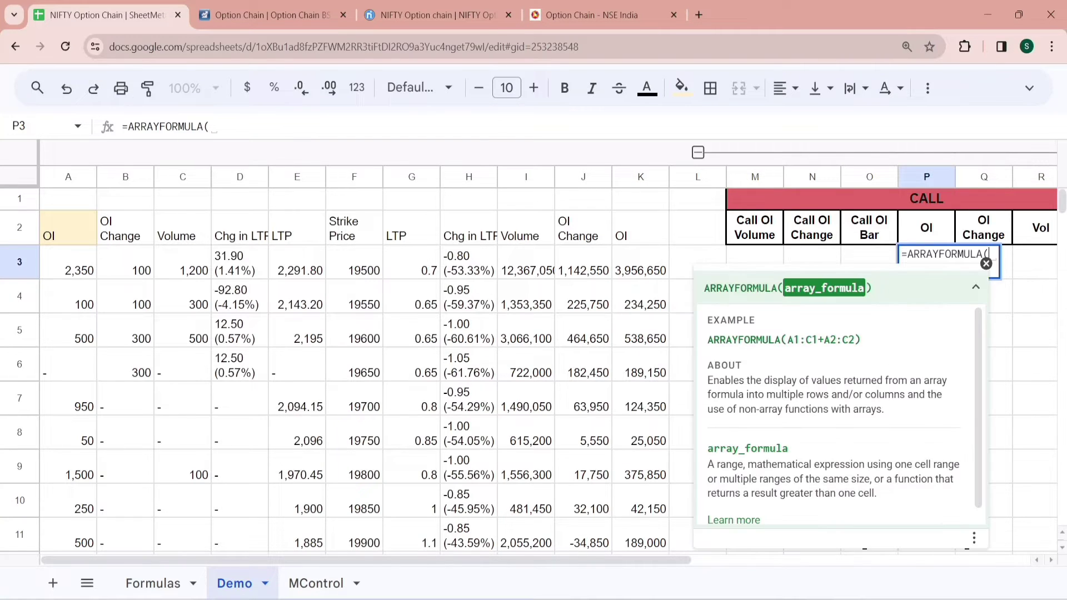
pyautogui.click(74, 275)
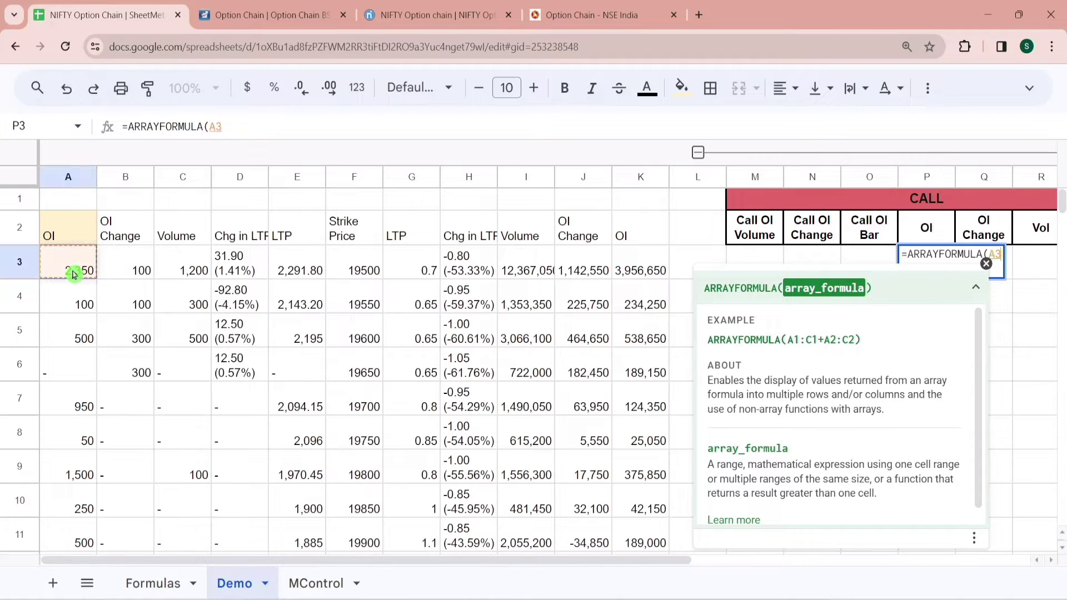
pyautogui.write(':')
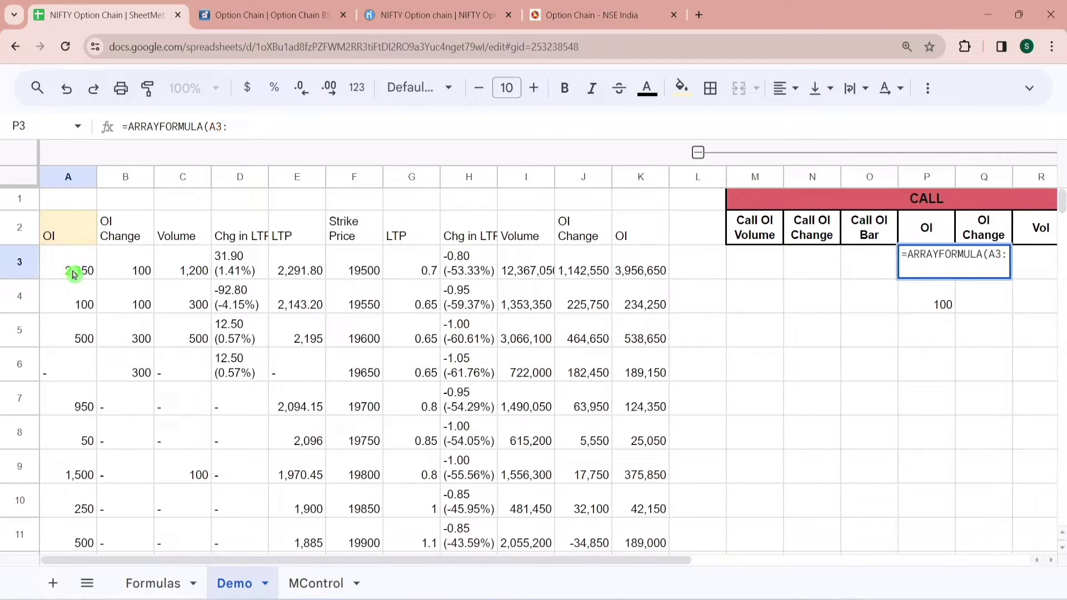
pyautogui.write('A)')
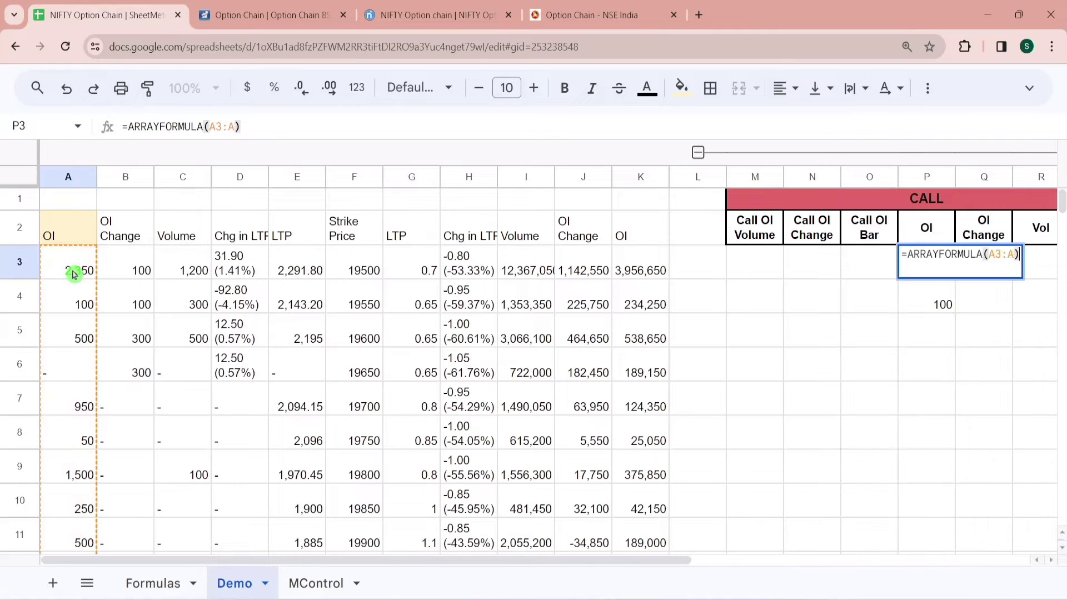
pyautogui.press('Return')
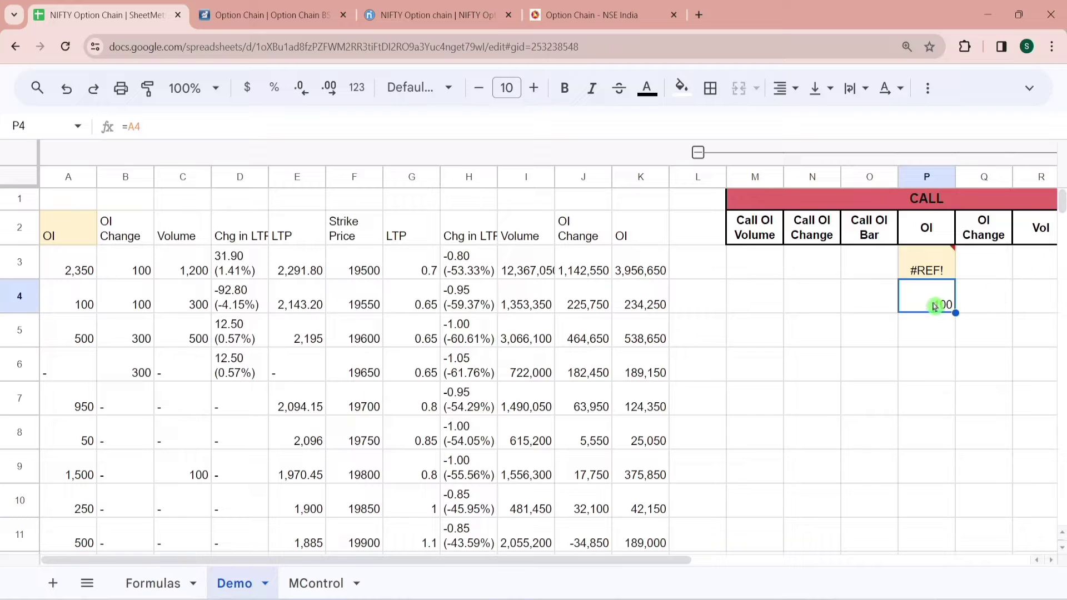
# Check the error on P3 and clear the blocking formula from P4 so the array can expand.
pyautogui.moveTo(920, 263)
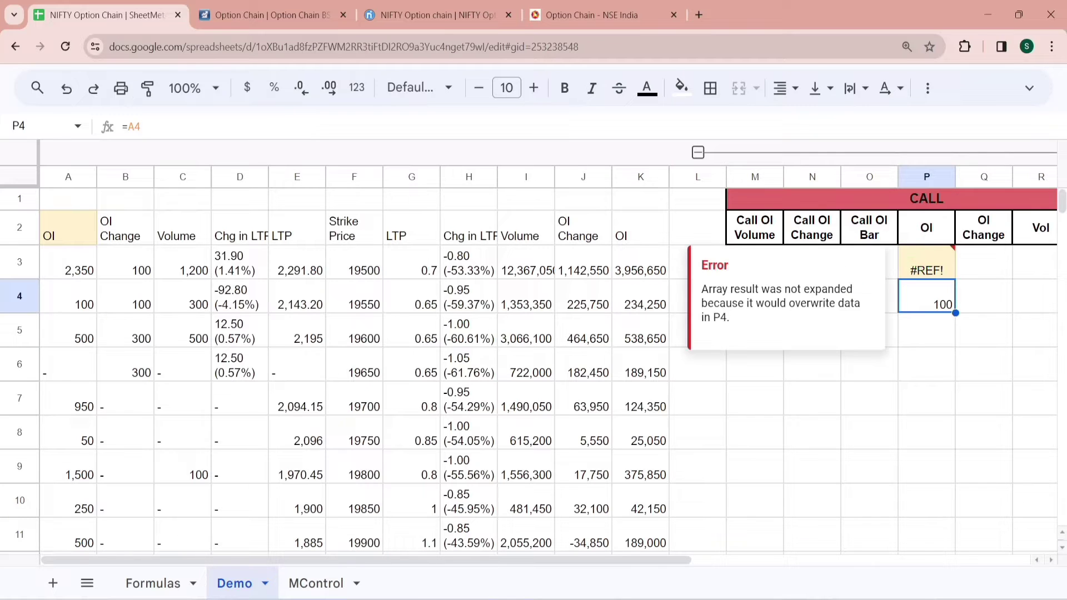
pyautogui.click(917, 309)
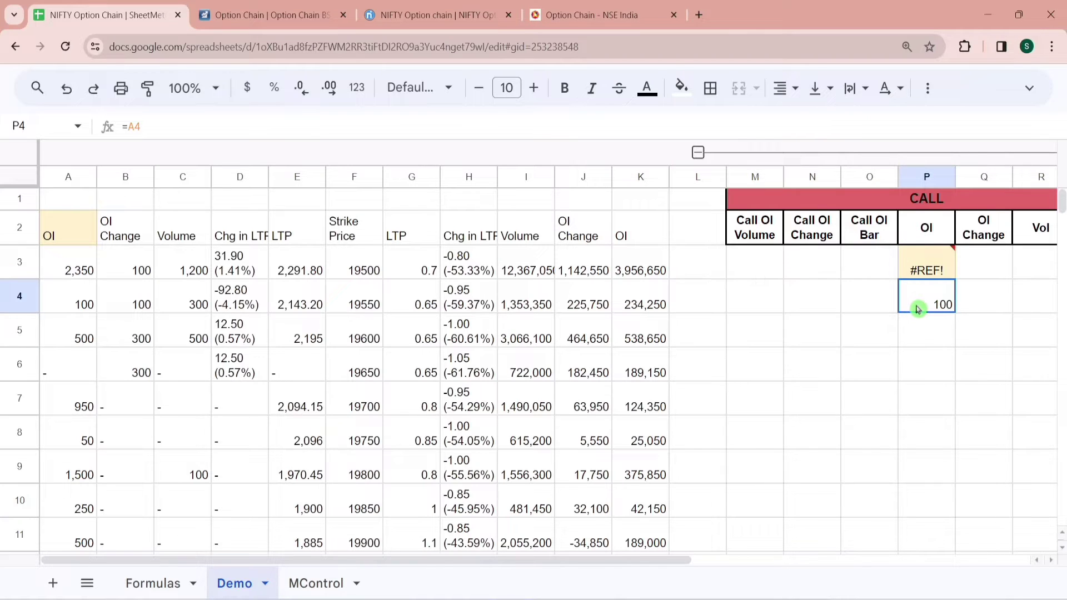
pyautogui.press('Delete')
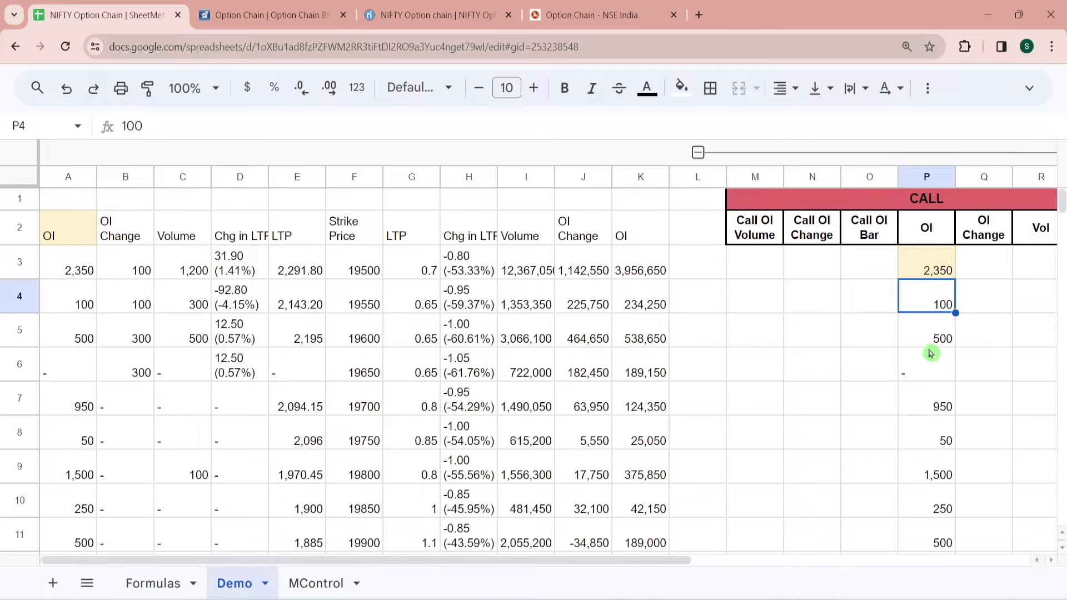
# Compare the expanded OI values in column P with source column A, and check the cells around P3.
pyautogui.click(927, 479)
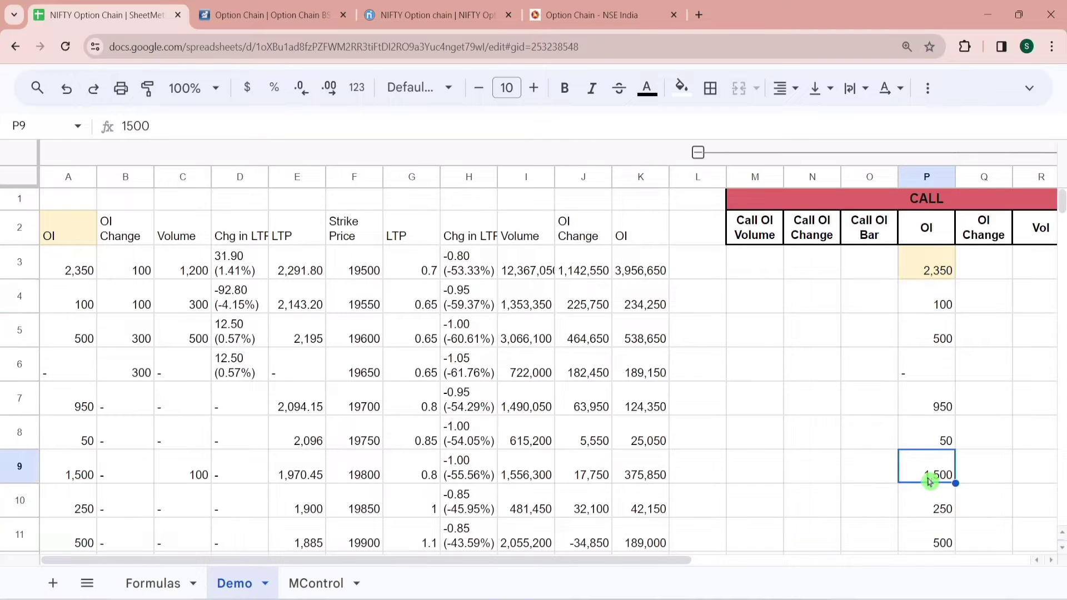
pyautogui.click(45, 496)
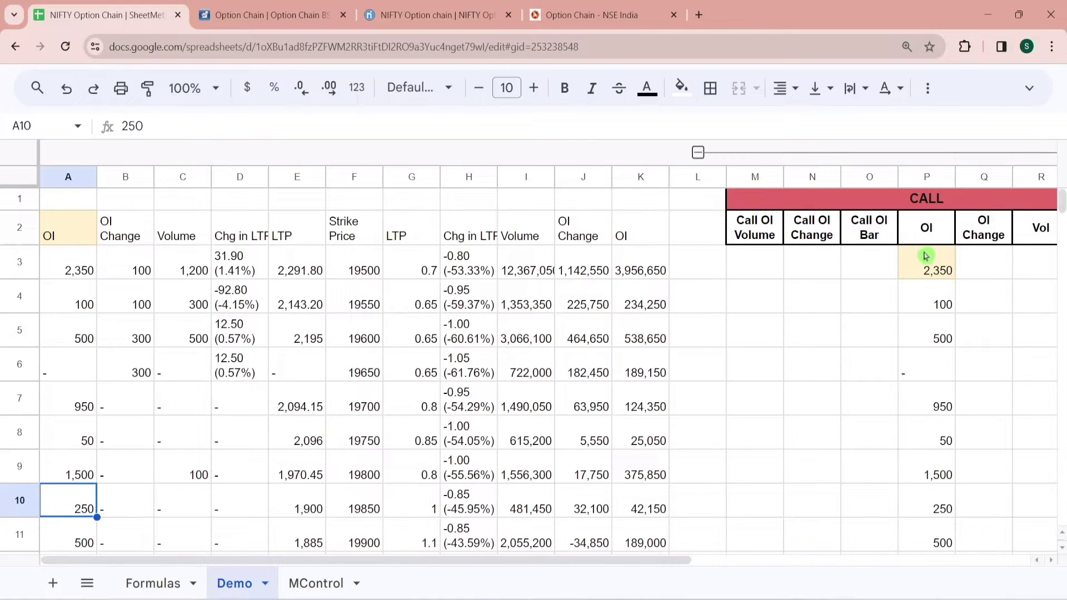
pyautogui.click(932, 265)
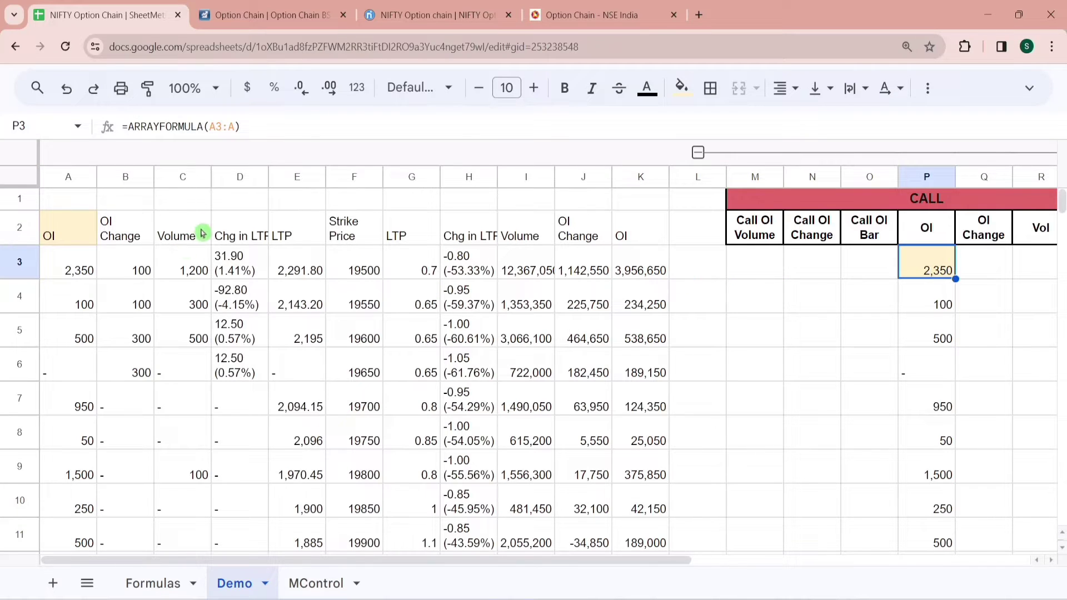
pyautogui.click(993, 275)
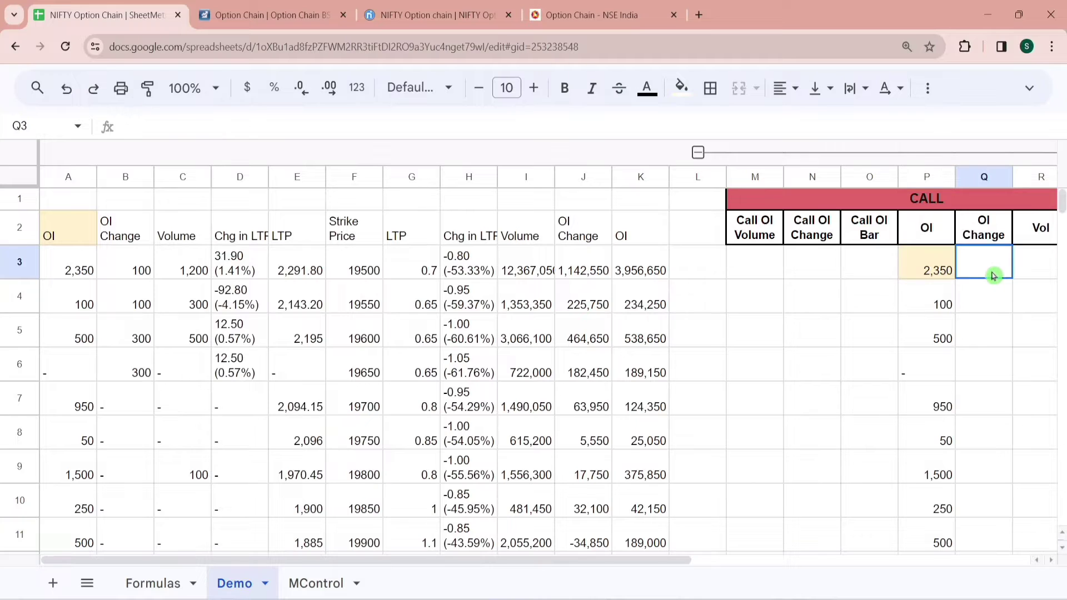
pyautogui.press('Right')
pyautogui.press('Left')
pyautogui.press('Left')
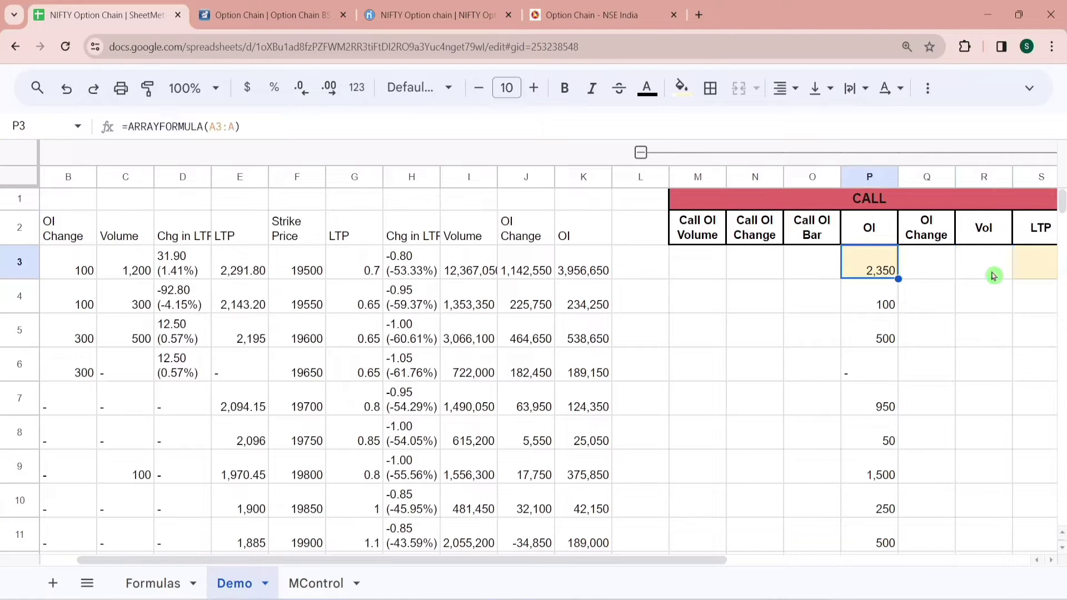
pyautogui.press('Left')
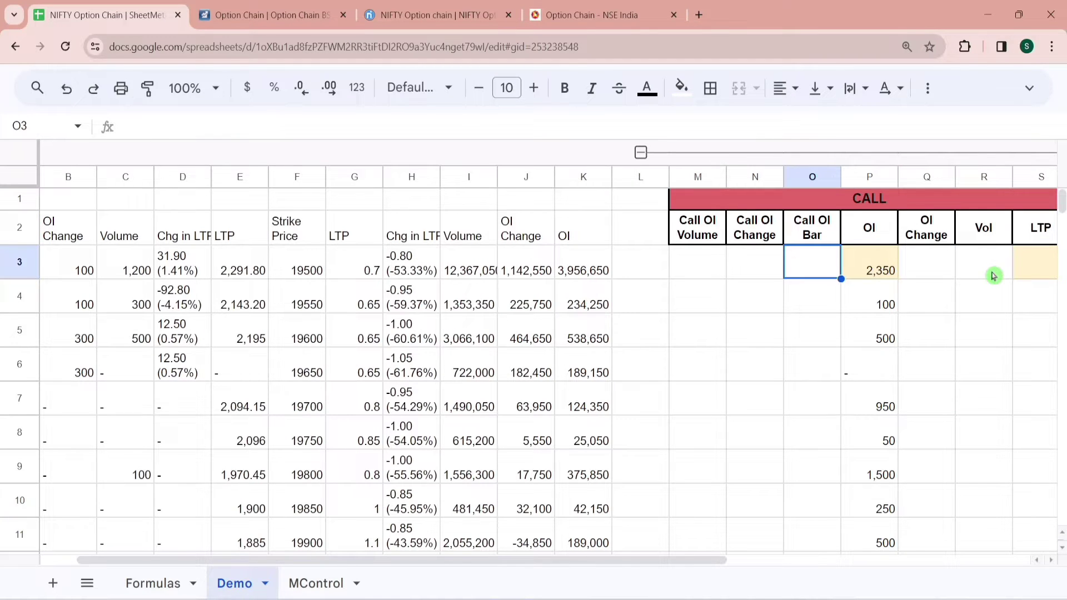
# Change the formula in P3 to =ARRAYFORMULA(A3:C) to fill the OI, OI Change and Vol columns together.
pyautogui.press('Right')
pyautogui.press('F2')
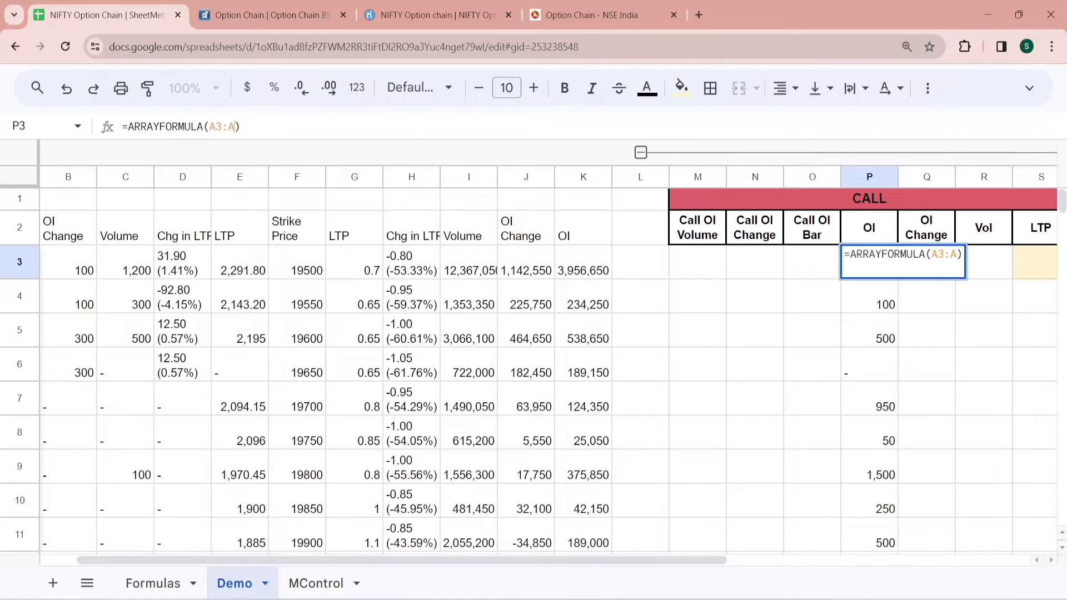
pyautogui.press('BackSpace')
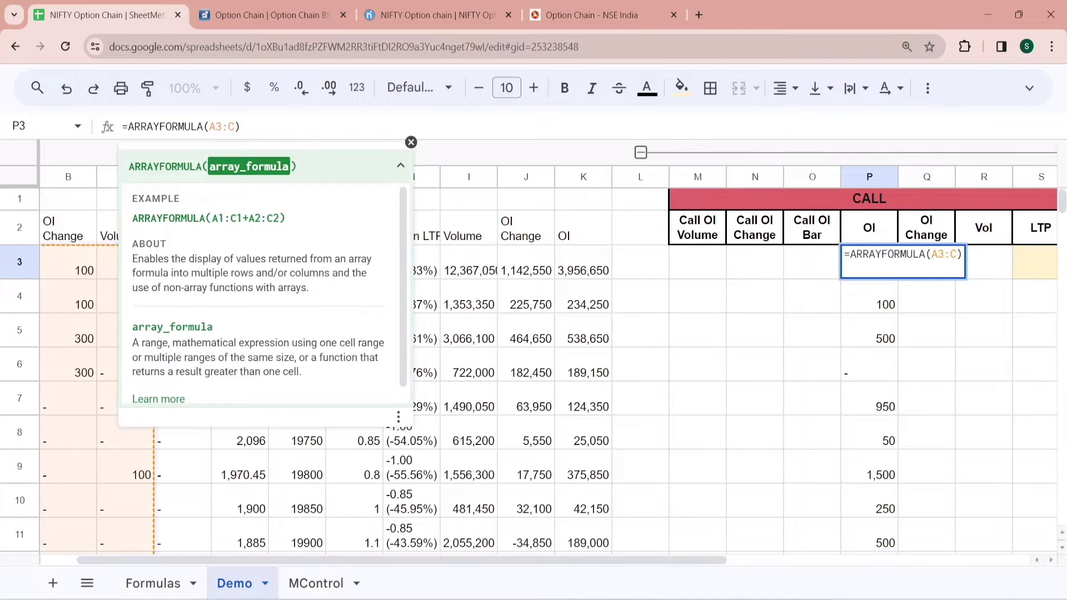
pyautogui.click(411, 143)
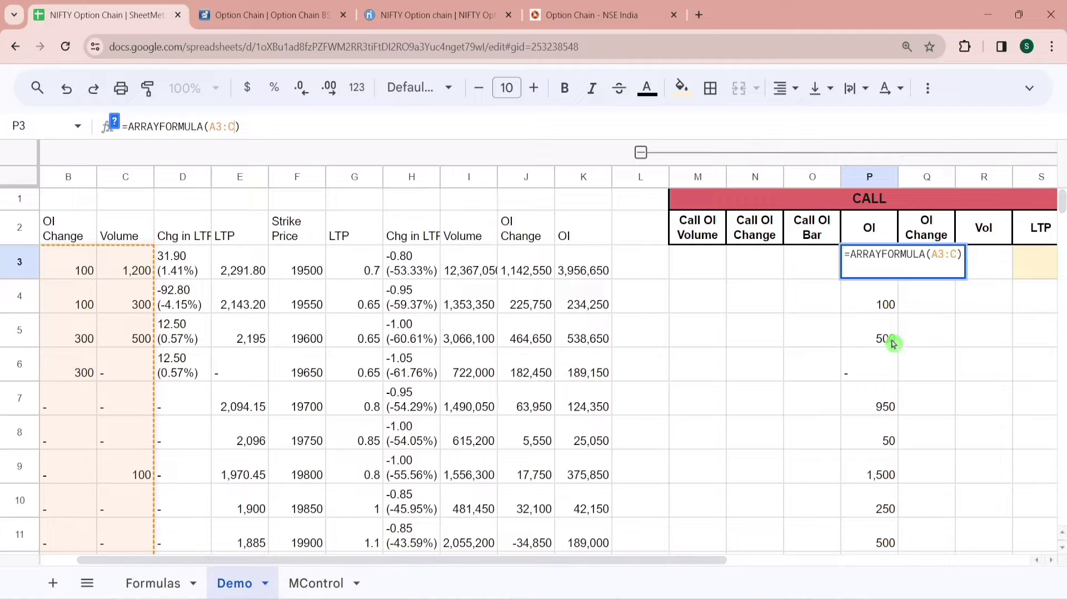
pyautogui.press('Return')
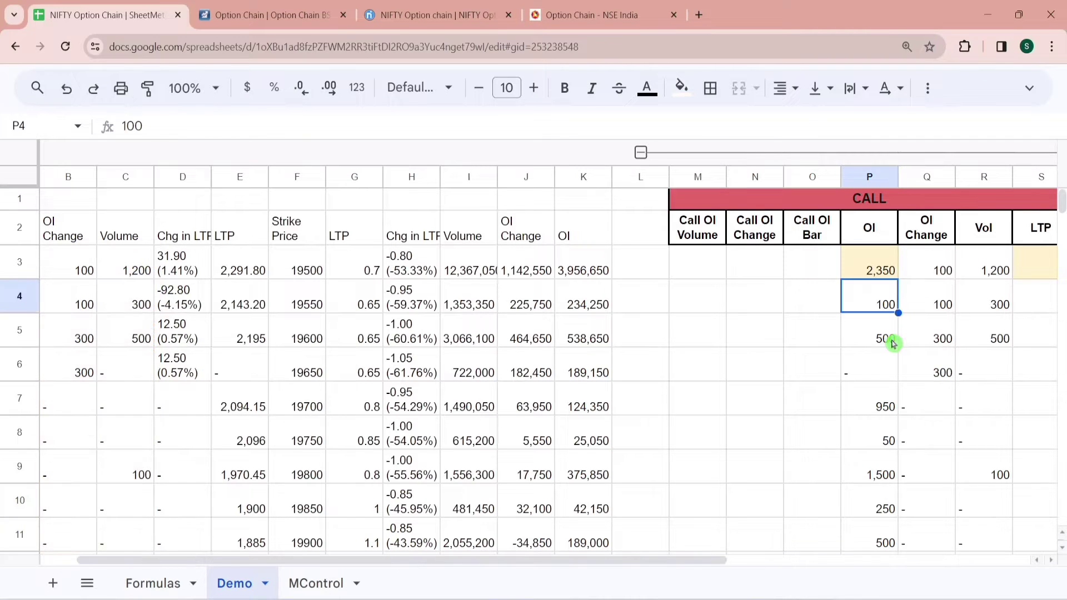
pyautogui.press('Up')
pyautogui.press('Right')
pyautogui.press('Right')
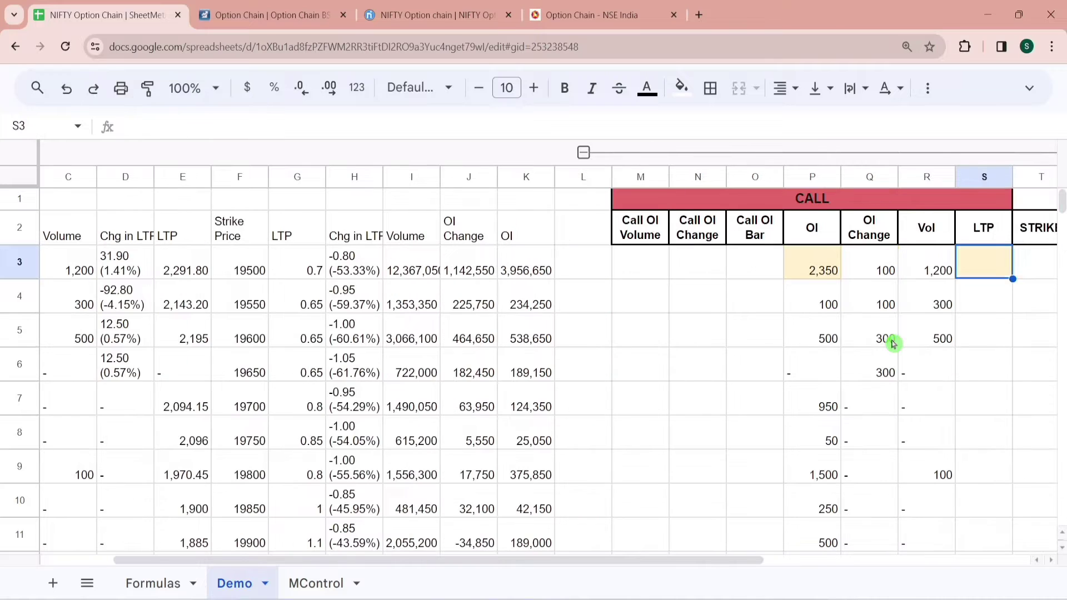
pyautogui.press('Left')
pyautogui.press('Left')
pyautogui.press('Left')
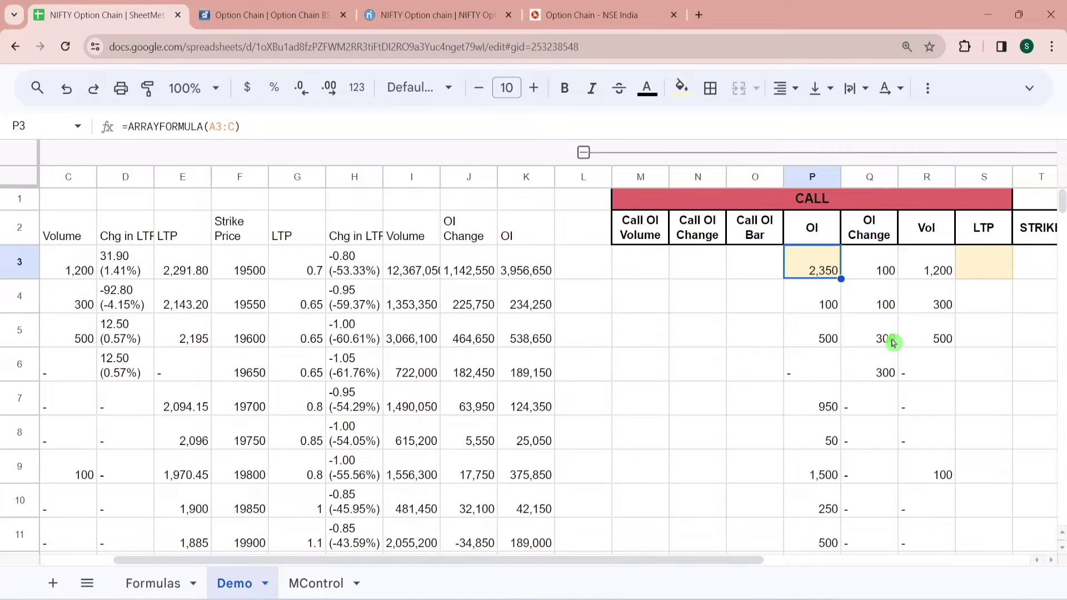
# Switch to the MControl sheet and inspect the formula in P3 under the CALL OI header.
pyautogui.click(350, 581)
pyautogui.click(362, 299)
pyautogui.hotkey('ctrl', 'Up')
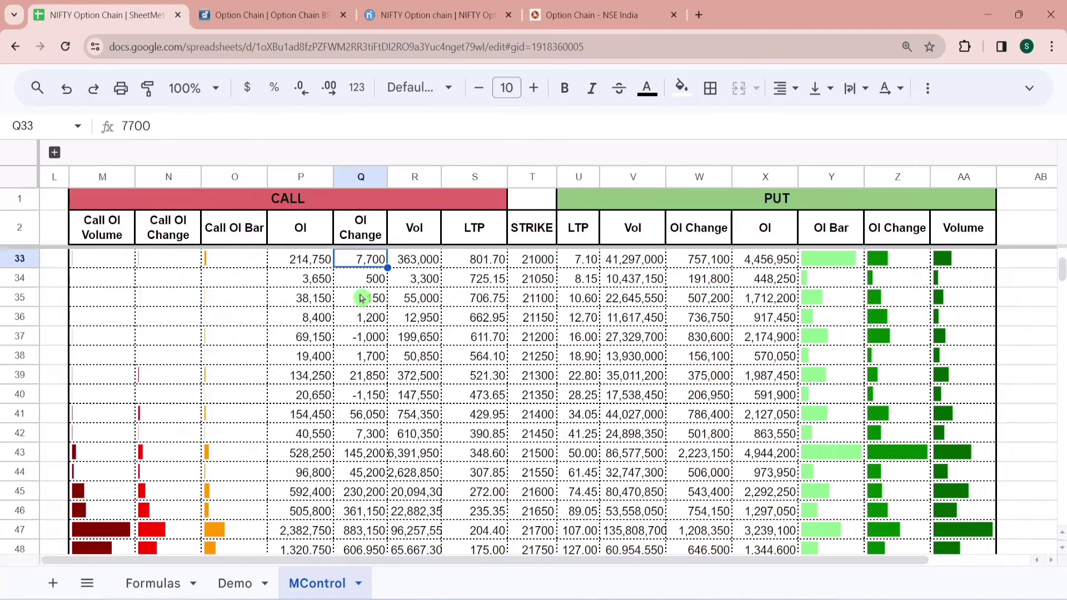
pyautogui.press('Up')
pyautogui.press('Up')
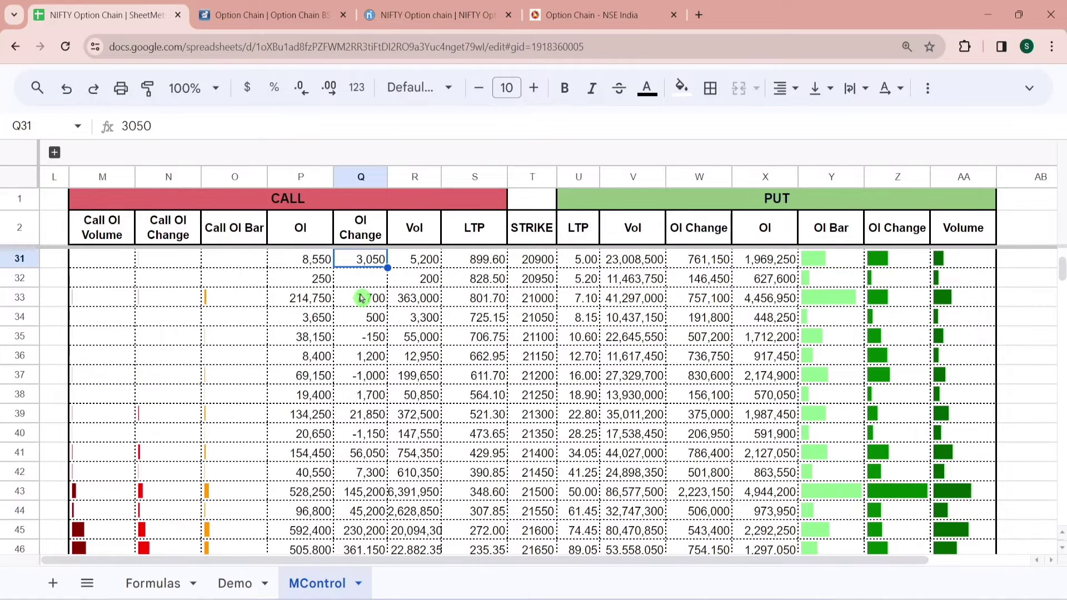
pyautogui.click(311, 227)
pyautogui.press('Down')
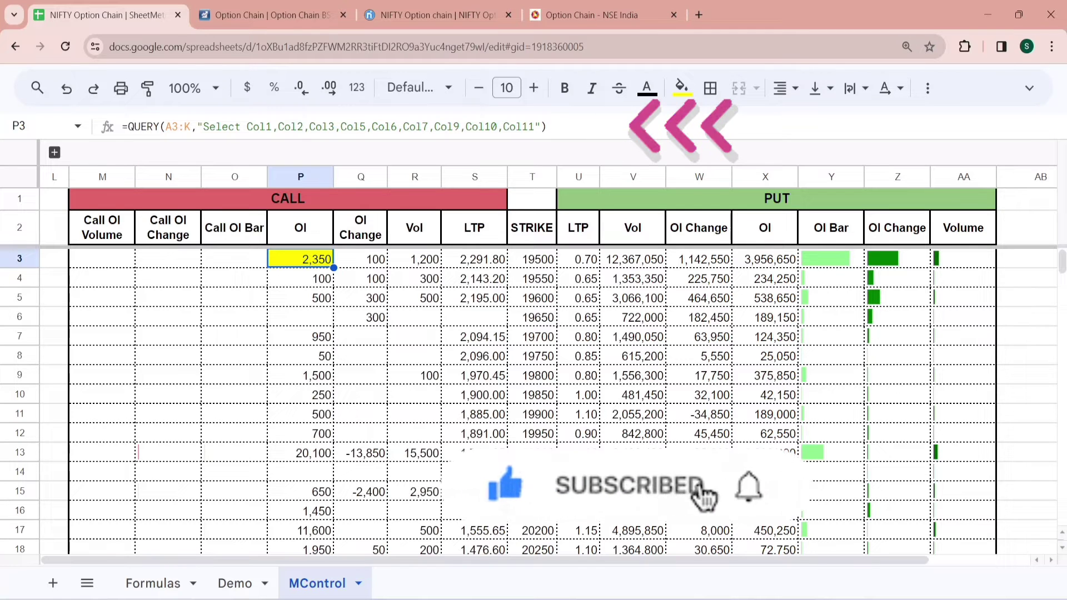
# Return to the Demo sheet and match the empty LTP cell S3 against source headers D2 to G2.
pyautogui.click(236, 585)
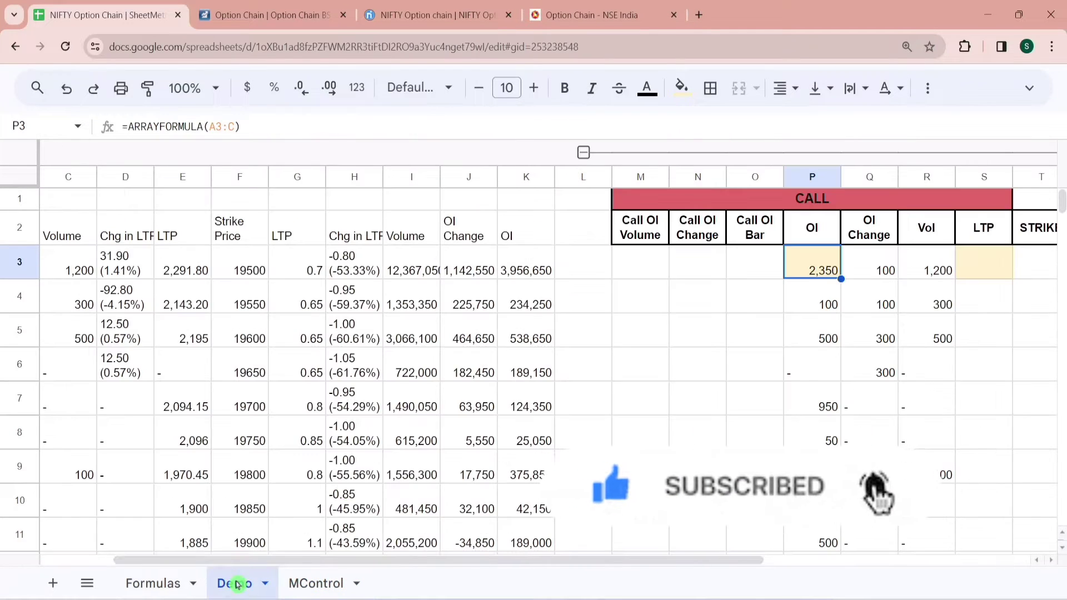
pyautogui.click(902, 273)
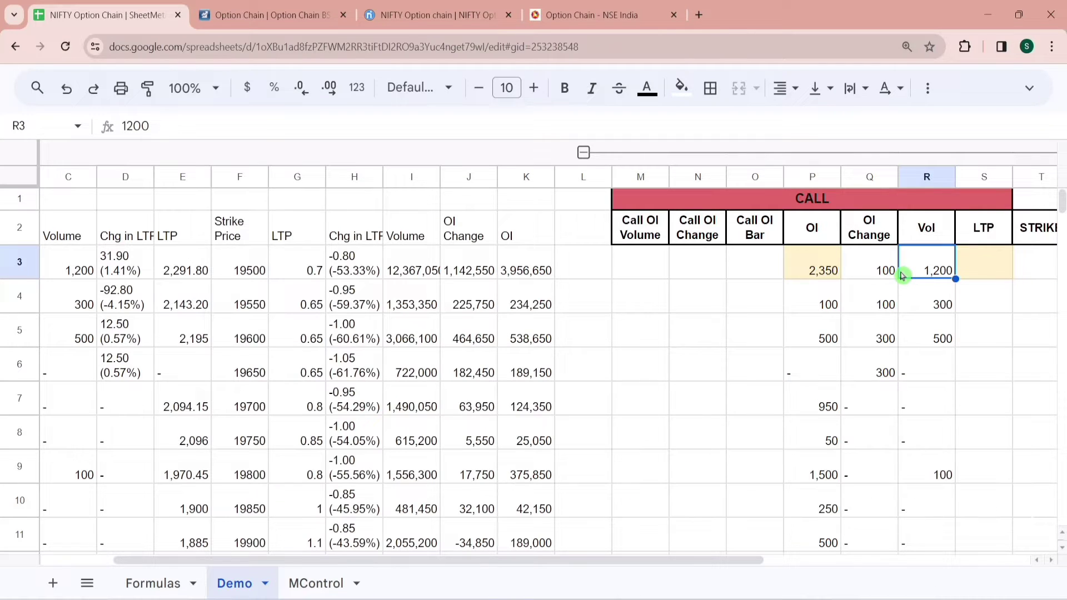
pyautogui.click(995, 265)
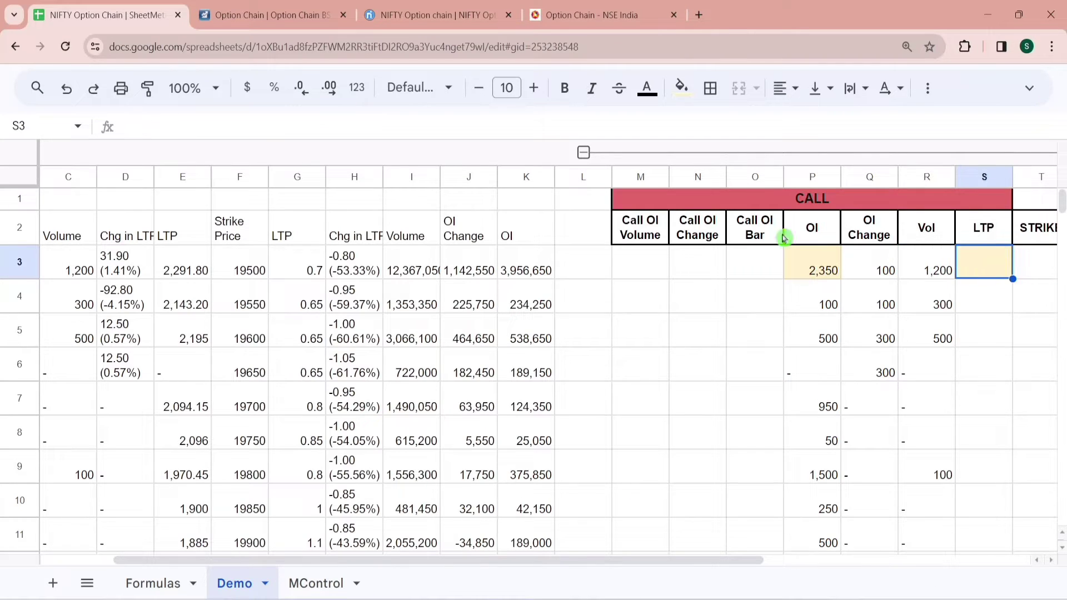
pyautogui.click(123, 244)
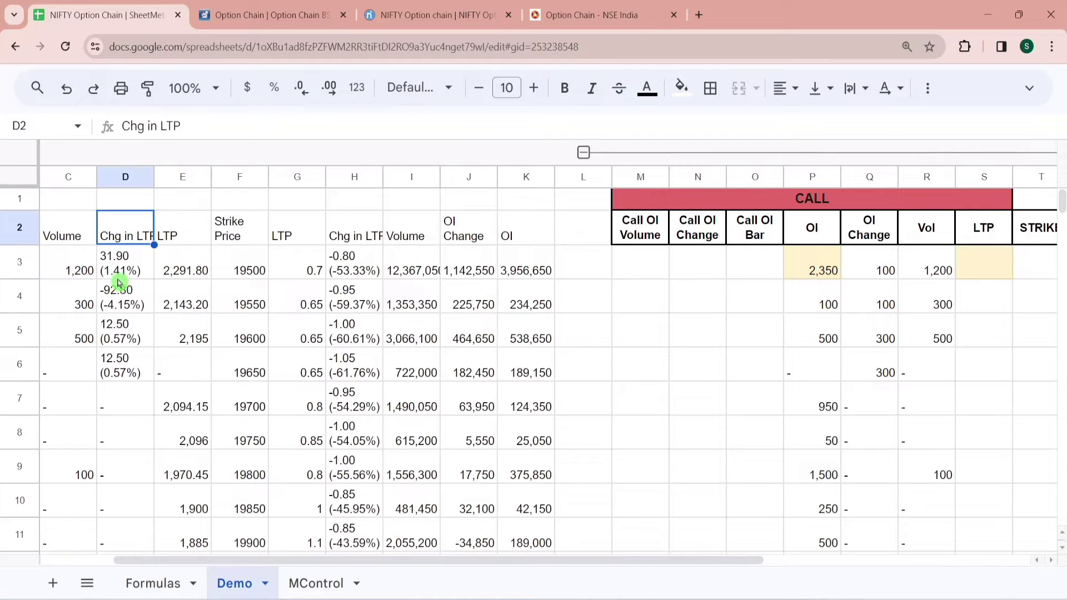
pyautogui.press('Right')
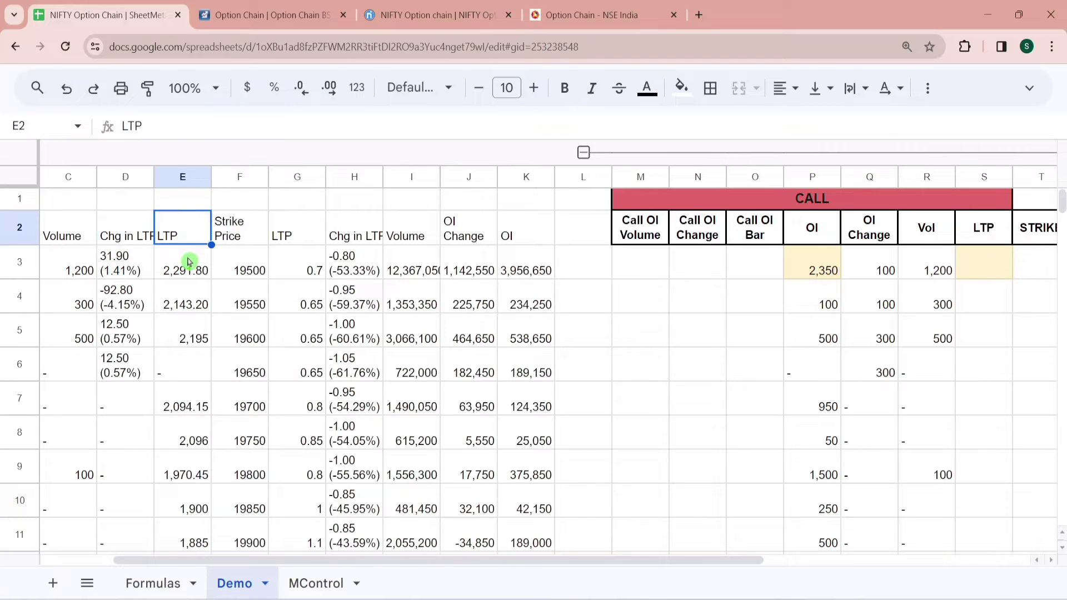
pyautogui.click(229, 238)
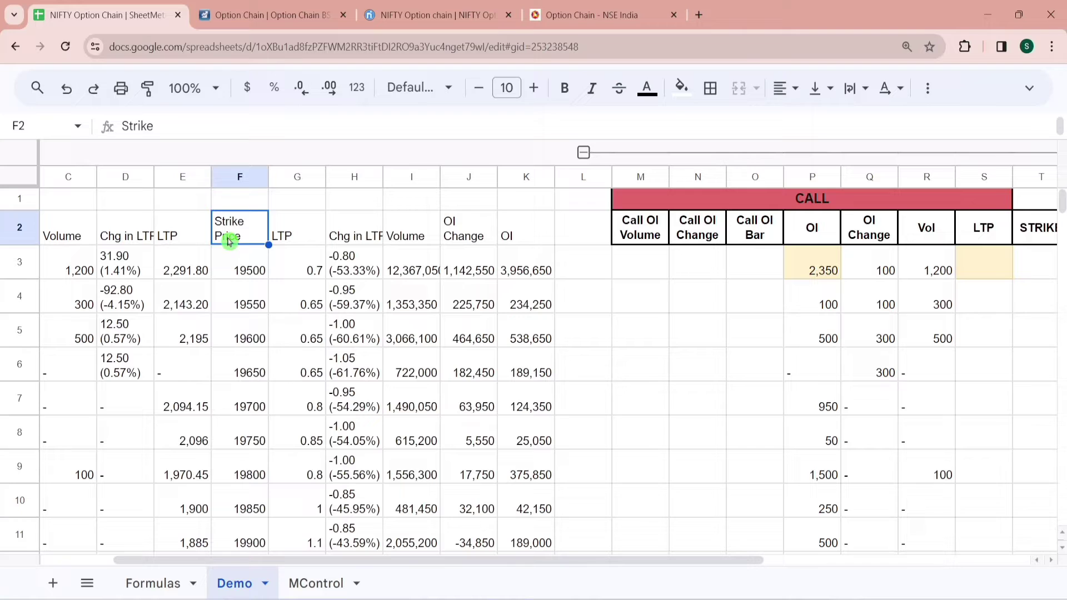
pyautogui.click(274, 236)
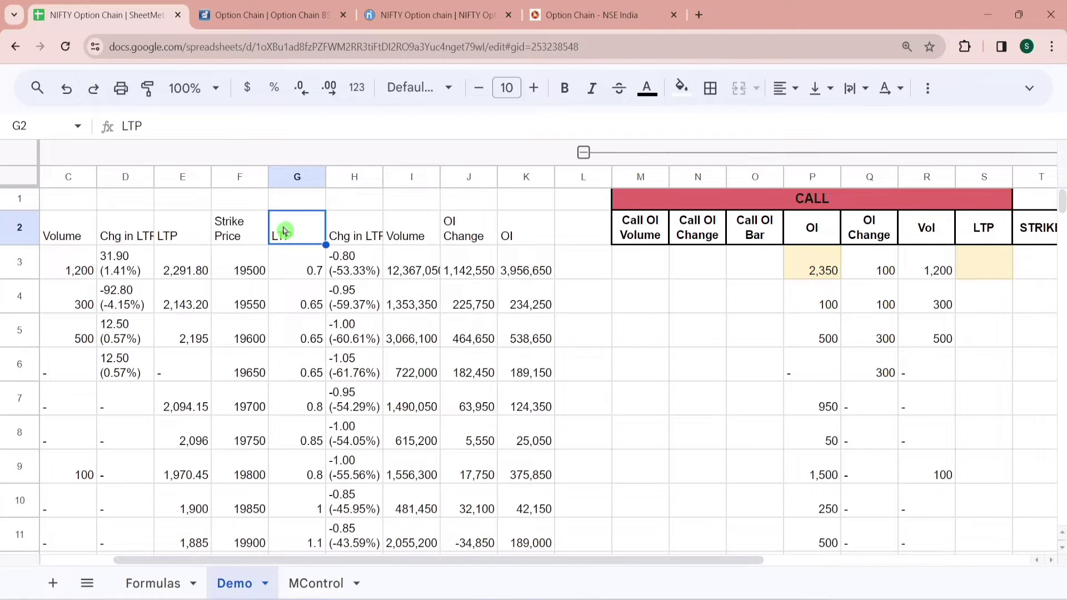
# Review the row 2 headers from PUT Vol in V2 back to the source LTP in E2.
pyautogui.press('Right')
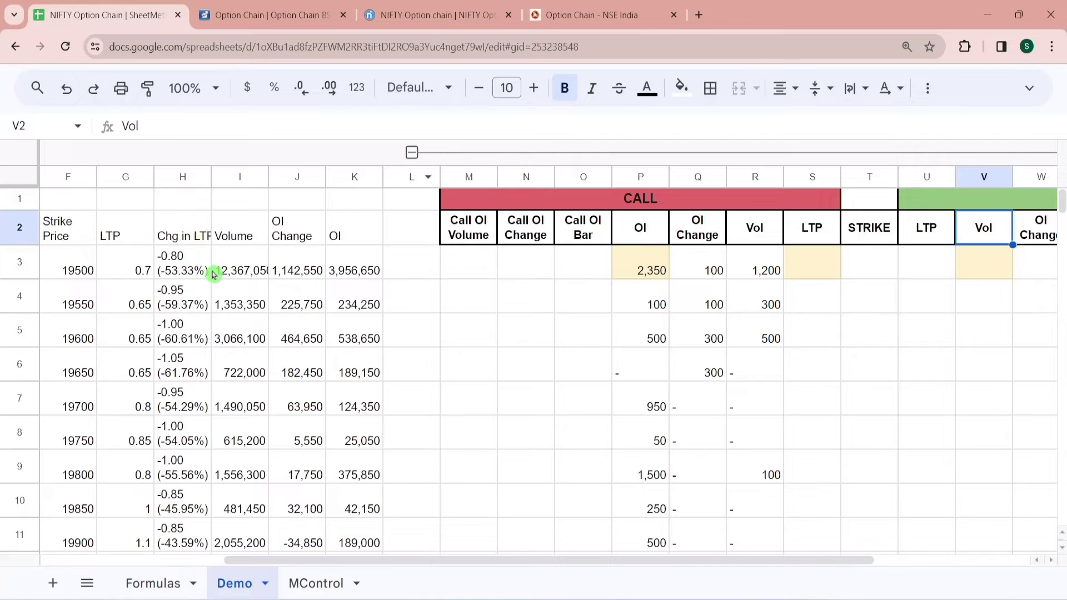
pyautogui.press('Left')
pyautogui.press('Left')
pyautogui.press('Left')
pyautogui.press('Left')
pyautogui.press('Left')
pyautogui.press('Left')
pyautogui.press('Left')
pyautogui.press('Left')
pyautogui.press('Left')
pyautogui.press('Left')
pyautogui.press('Left')
pyautogui.press('Left')
pyautogui.press('Left')
pyautogui.press('Left')
pyautogui.press('Left')
pyautogui.press('Left')
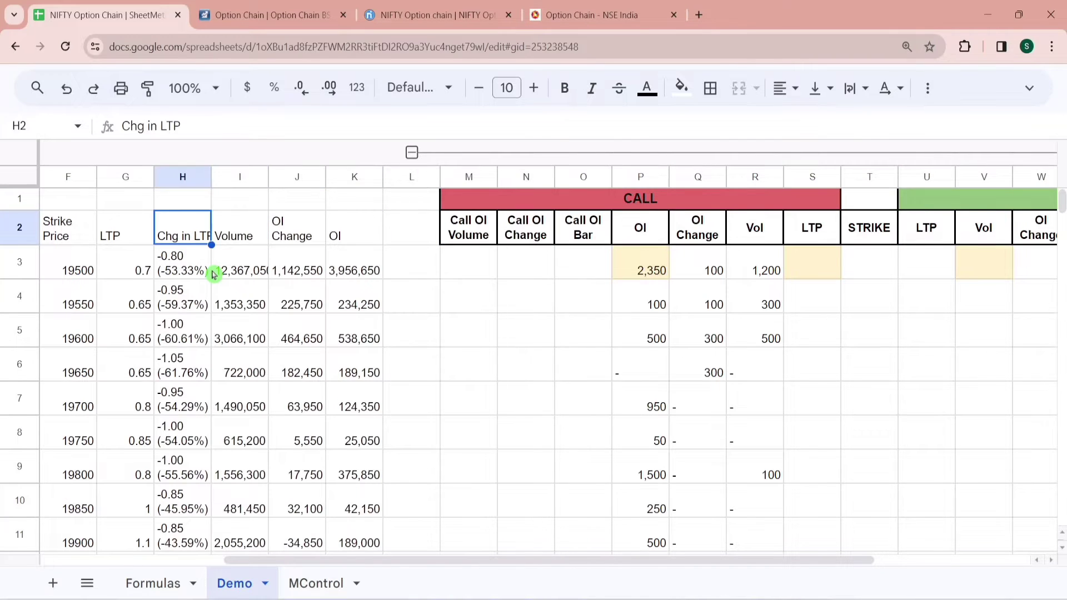
pyautogui.press('Left')
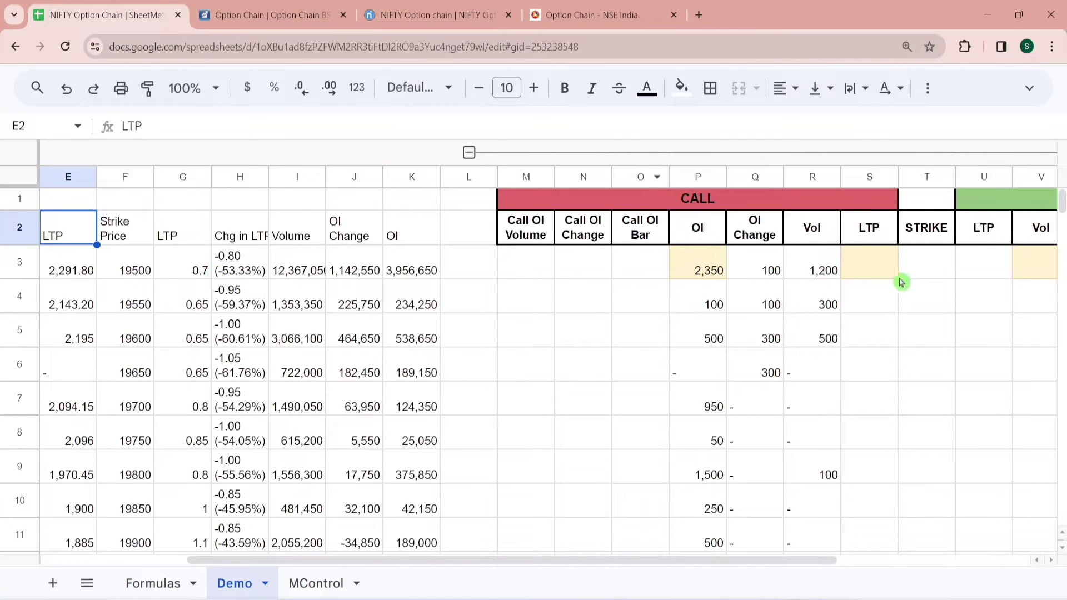
# Enter =ARRAYFORMULA(E3:G in S3 to fill the call LTP, STRIKE and put LTP columns.
pyautogui.click(876, 270)
pyautogui.write('=arra')
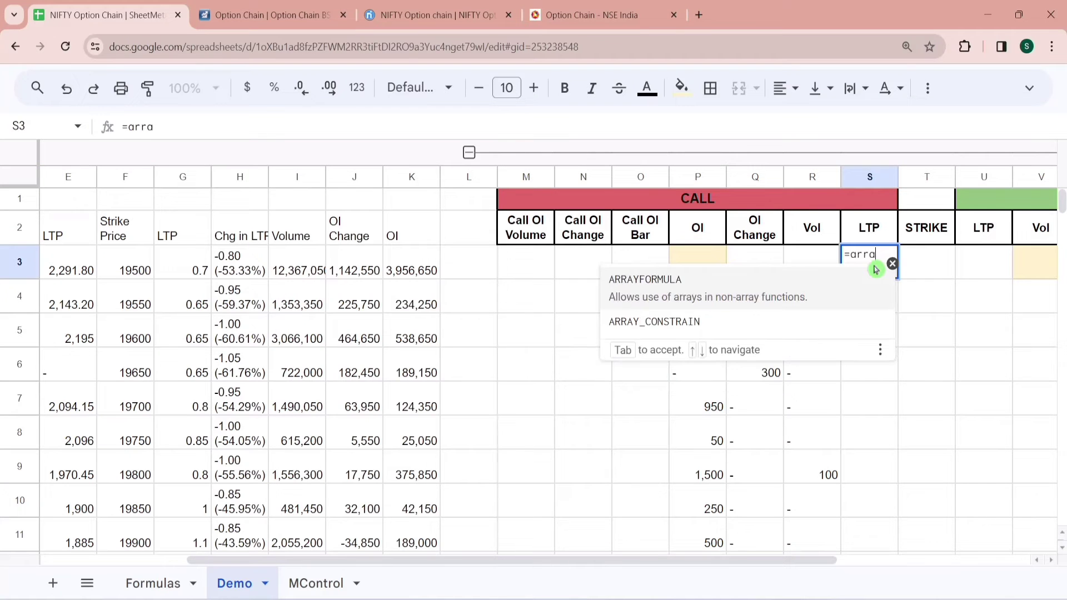
pyautogui.click(731, 305)
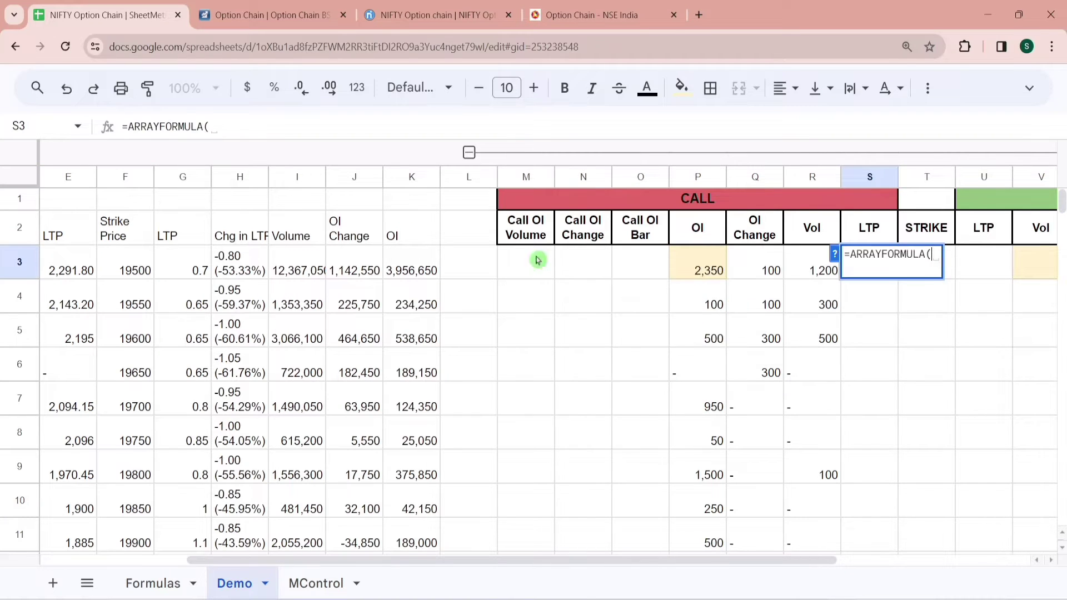
pyautogui.click(60, 271)
pyautogui.write(':')
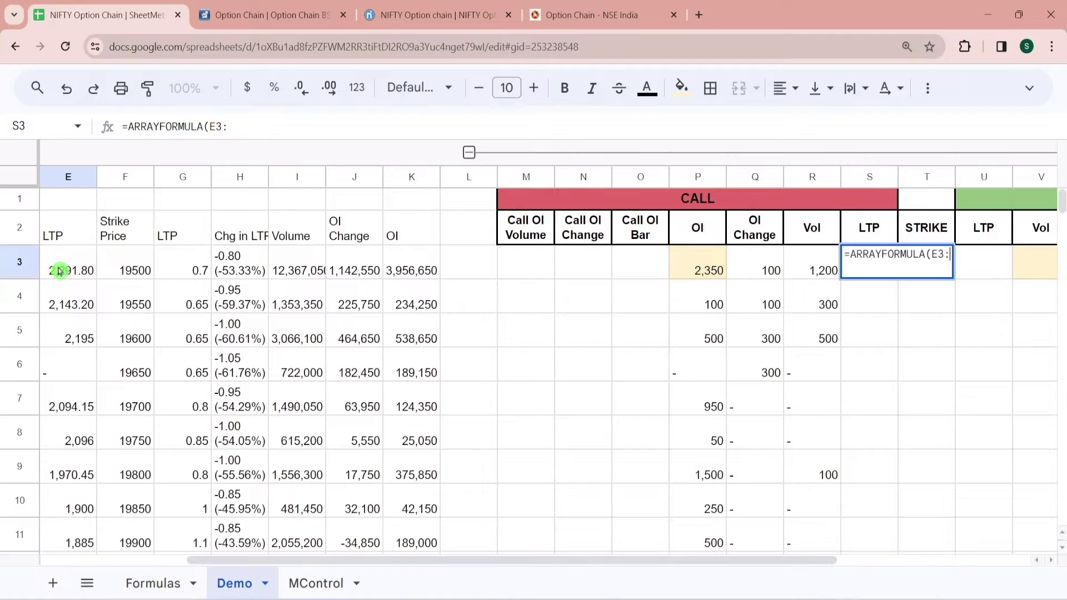
pyautogui.write('G')
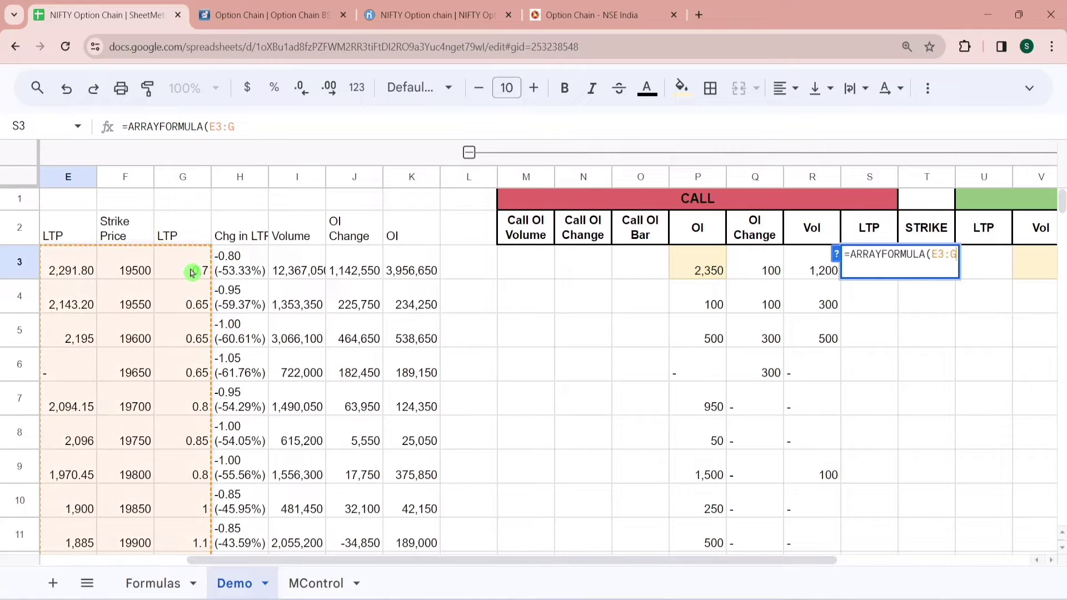
pyautogui.press('Return')
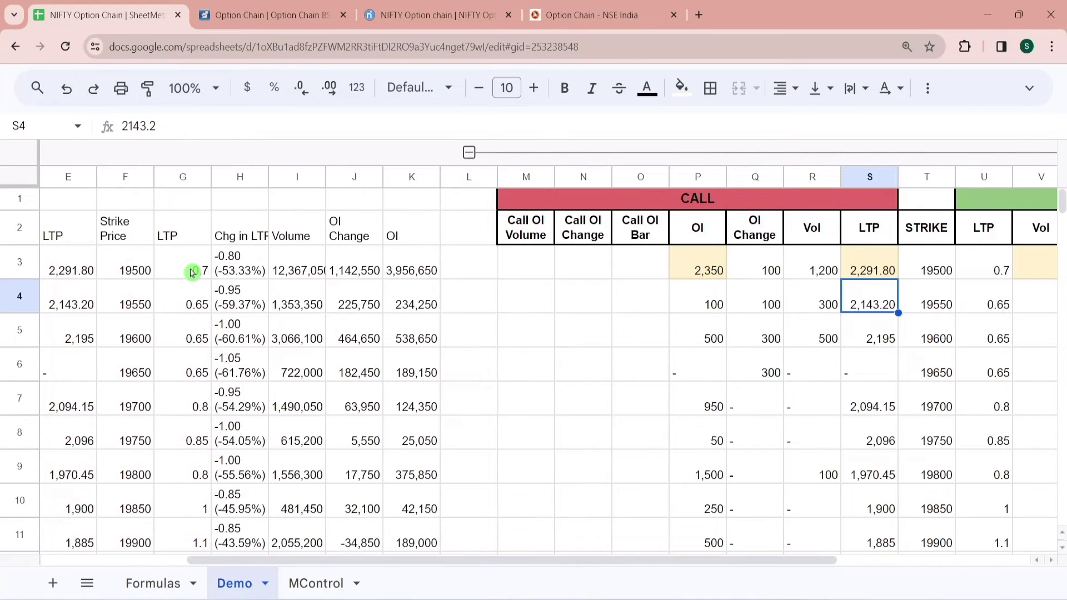
pyautogui.press('Up')
pyautogui.press('Right')
pyautogui.press('Right')
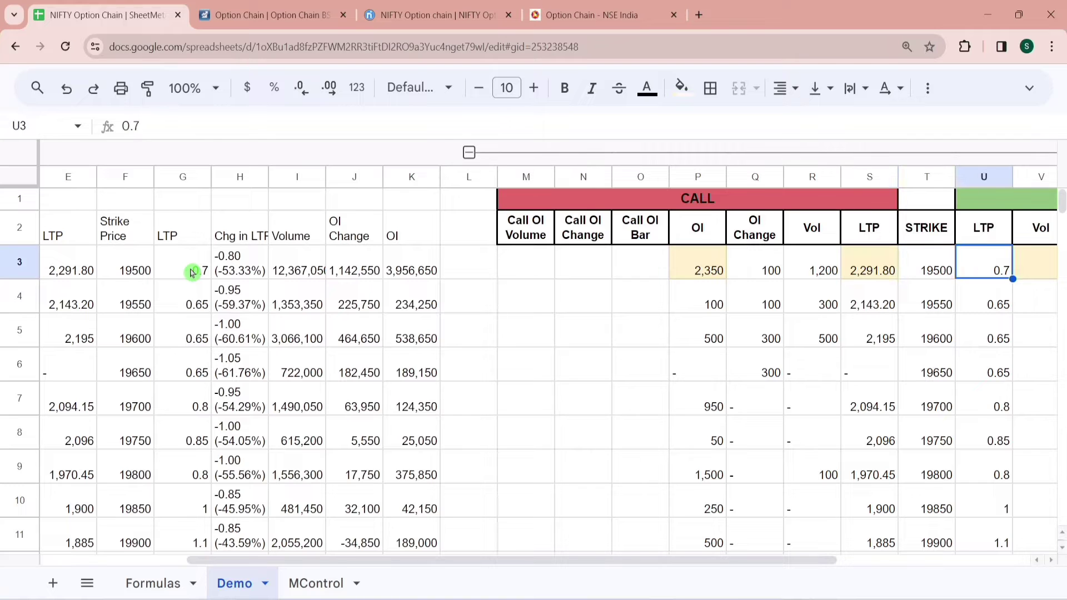
# Enter =ARRAYFORMULA(I3:K) in V3 to fill the put Vol, OI Change and OI columns.
pyautogui.press('Right')
pyautogui.press('Right')
pyautogui.press('Right')
pyautogui.press('Right')
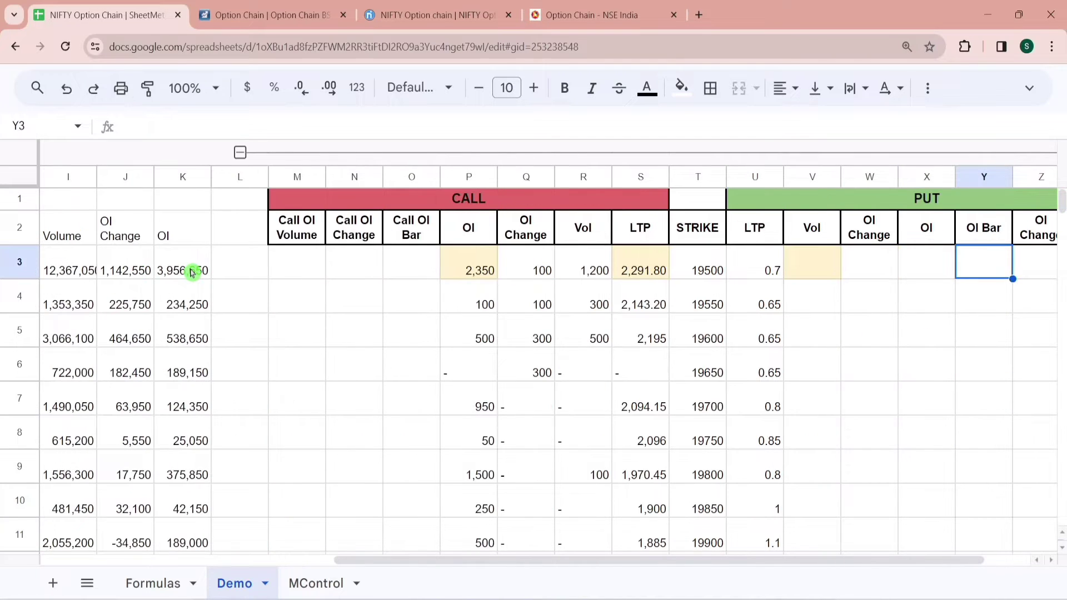
pyautogui.press('Left')
pyautogui.press('Left')
pyautogui.press('Left')
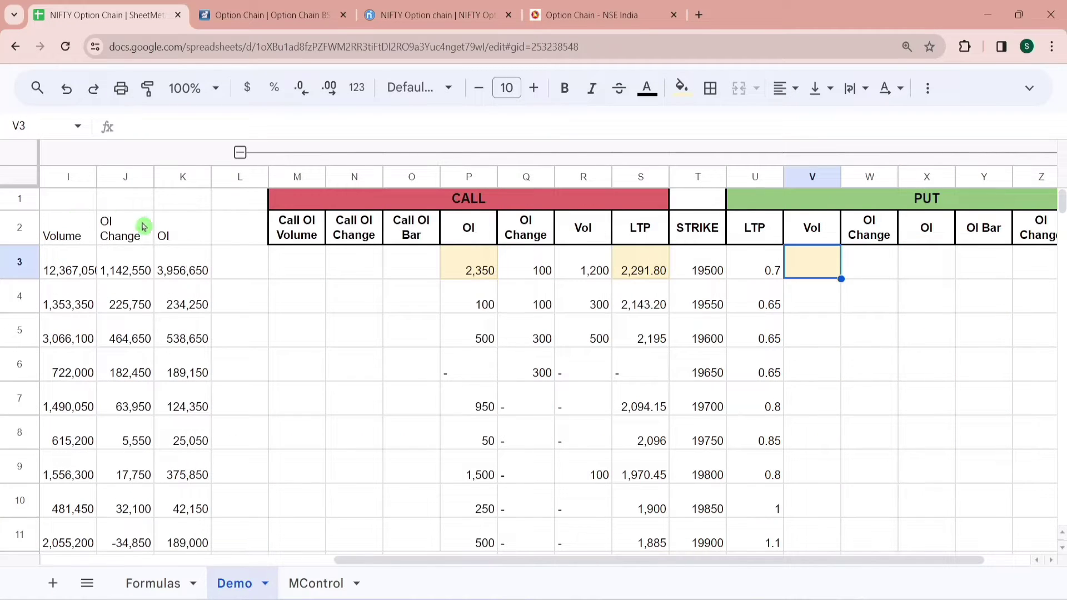
pyautogui.write('=a')
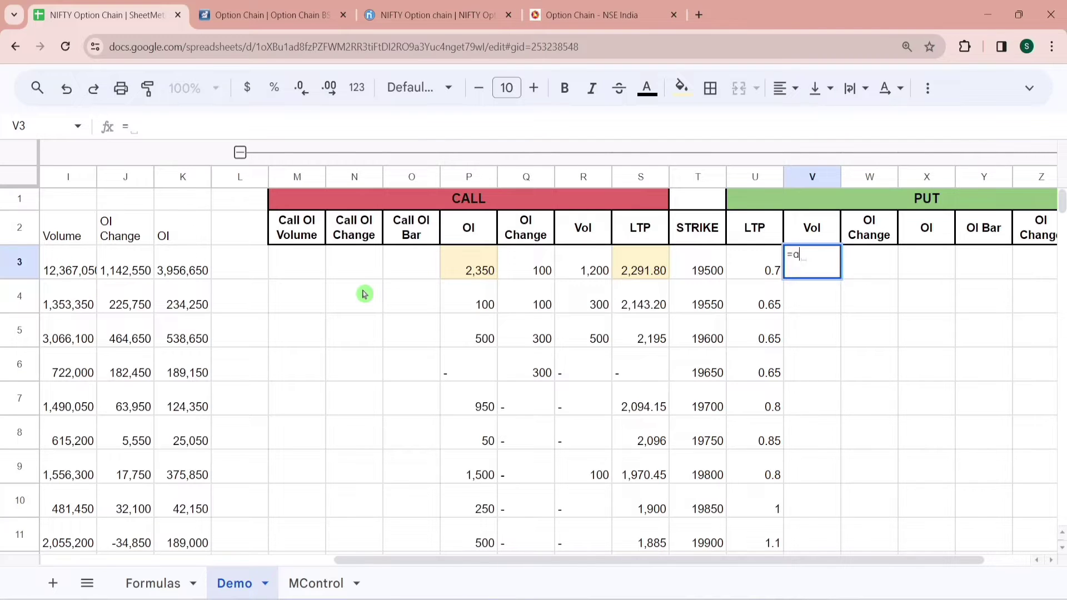
pyautogui.write('rray')
pyautogui.press('Tab')
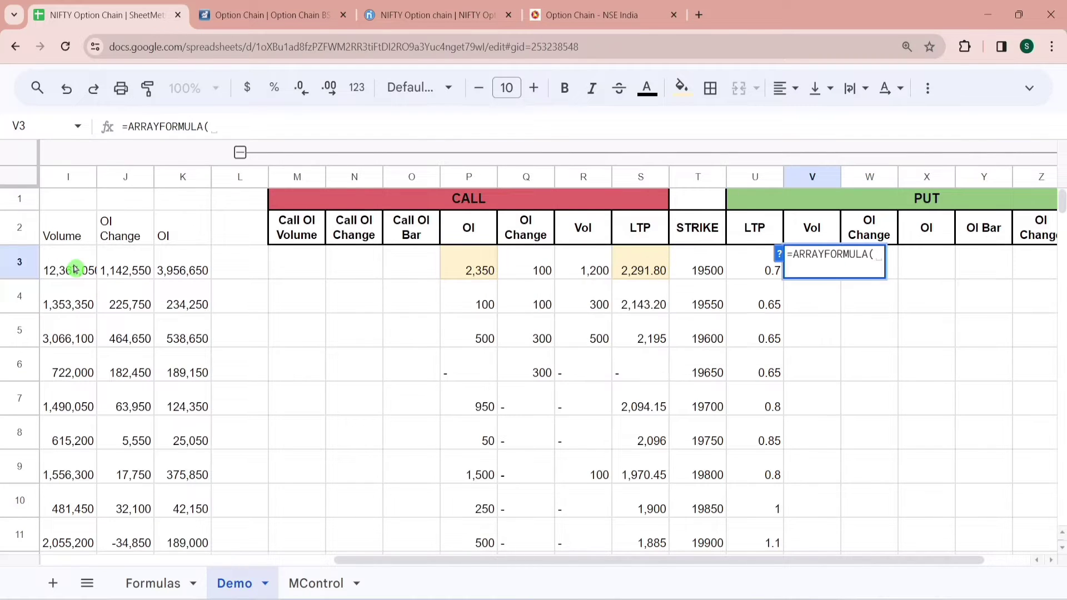
pyautogui.click(75, 269)
pyautogui.write(':K)')
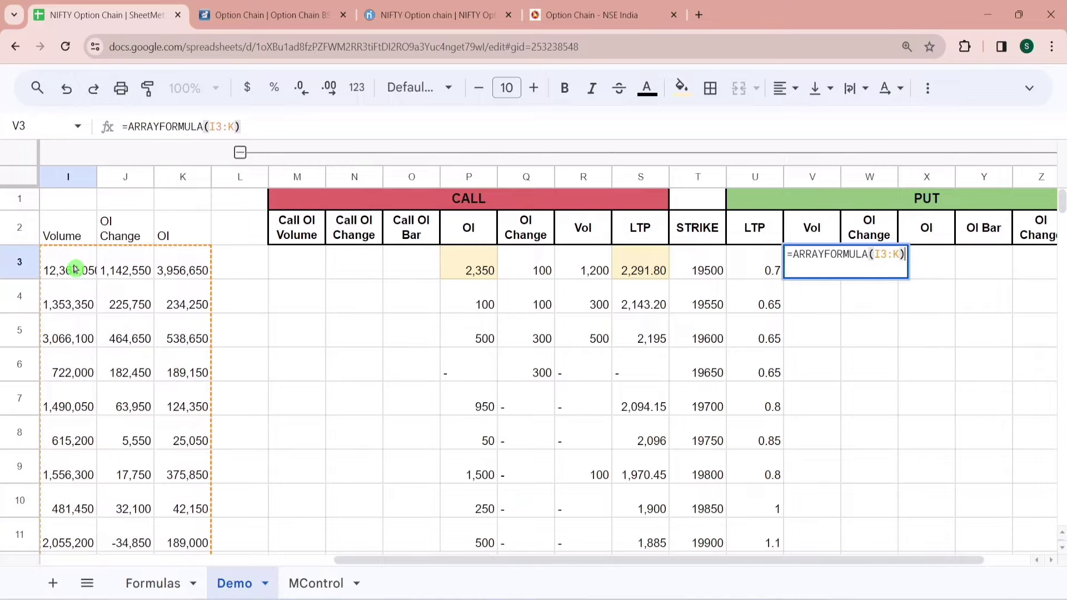
pyautogui.press('Return')
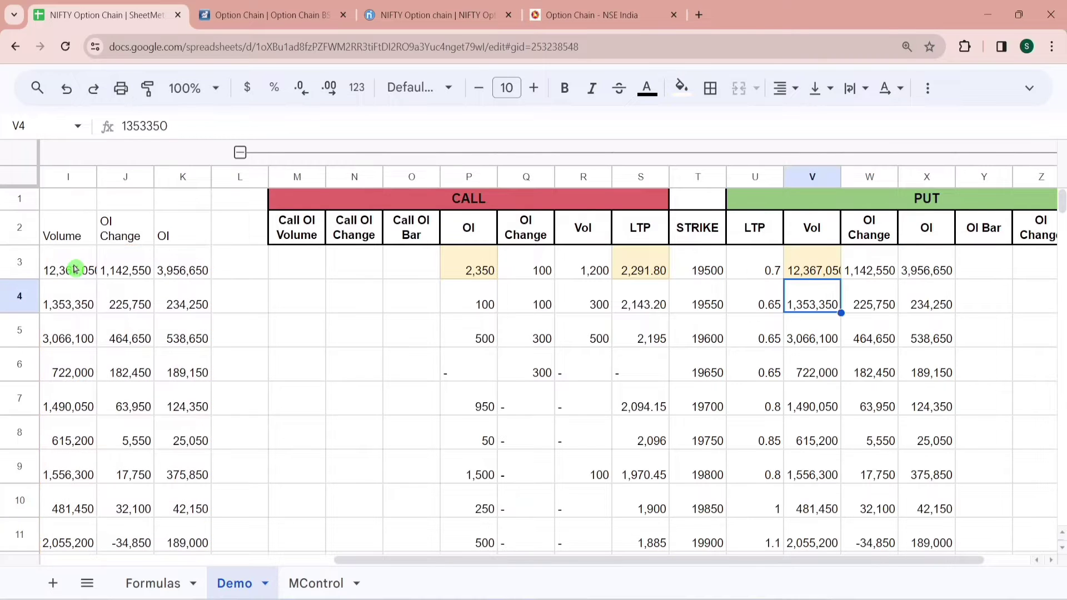
pyautogui.press('Up')
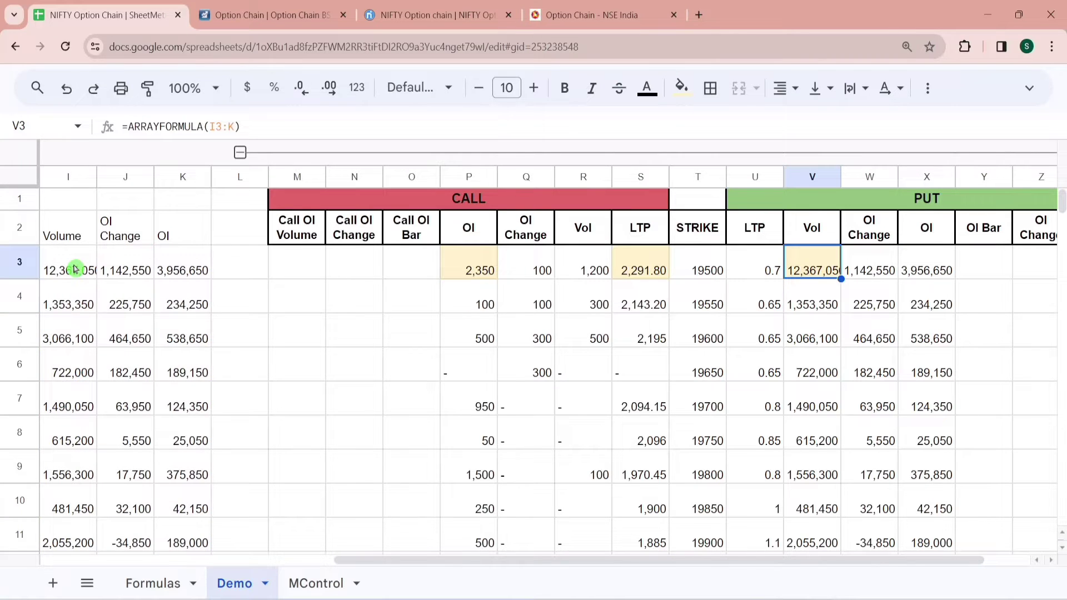
# Review row 3 of the CALL and PUT tables from the OI cell P3 to the Volume cell AA3, including the formula in S3.
pyautogui.click(469, 270)
pyautogui.press('Right')
pyautogui.press('Right')
pyautogui.press('Right')
pyautogui.press('Right')
pyautogui.press('Right')
pyautogui.press('Right')
pyautogui.press('Right')
pyautogui.press('Right')
pyautogui.press('Right')
pyautogui.press('Right')
pyautogui.press('Right')
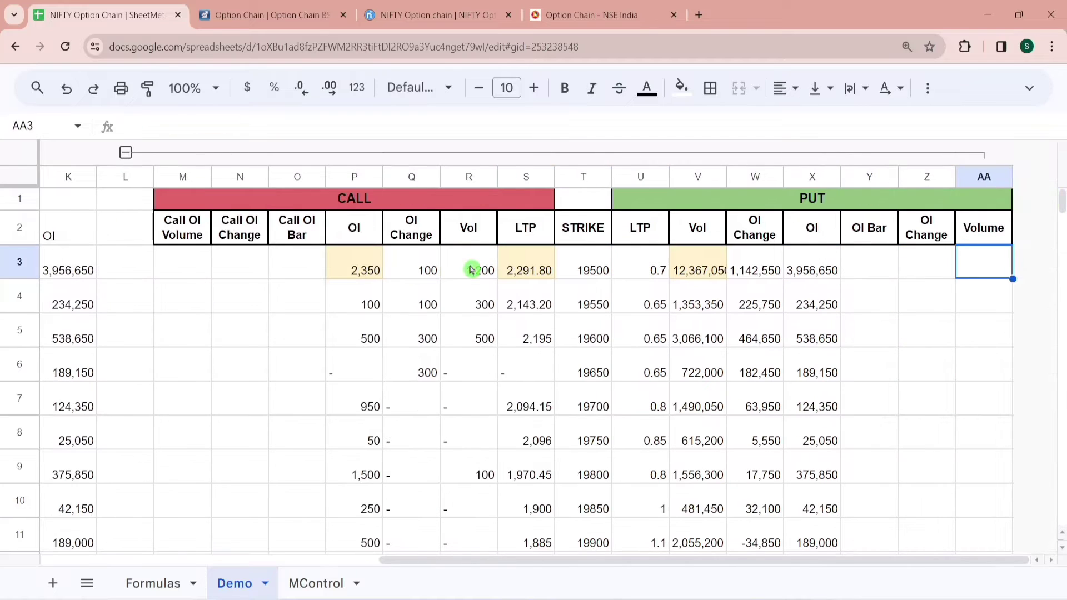
pyautogui.press('Left')
pyautogui.press('Left')
pyautogui.press('Left')
pyautogui.press('Left')
pyautogui.press('Left')
pyautogui.press('Left')
pyautogui.press('Left')
pyautogui.press('Left')
pyautogui.press('Left')
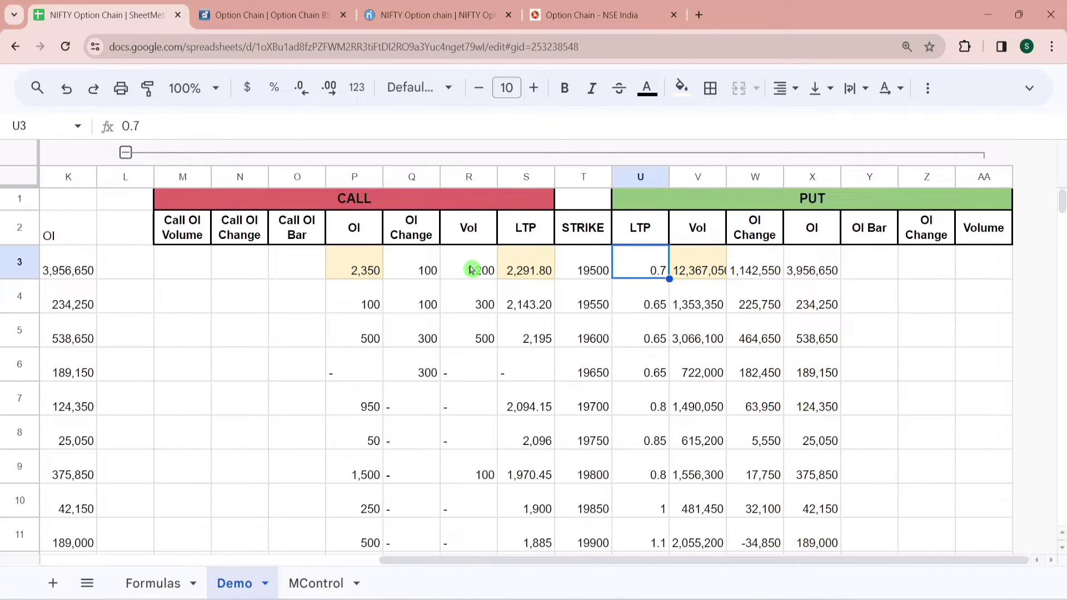
pyautogui.press('Left')
pyautogui.press('Left')
pyautogui.press('Right')
pyautogui.press('Right')
pyautogui.press('Right')
pyautogui.press('Right')
pyautogui.press('Right')
pyautogui.press('Right')
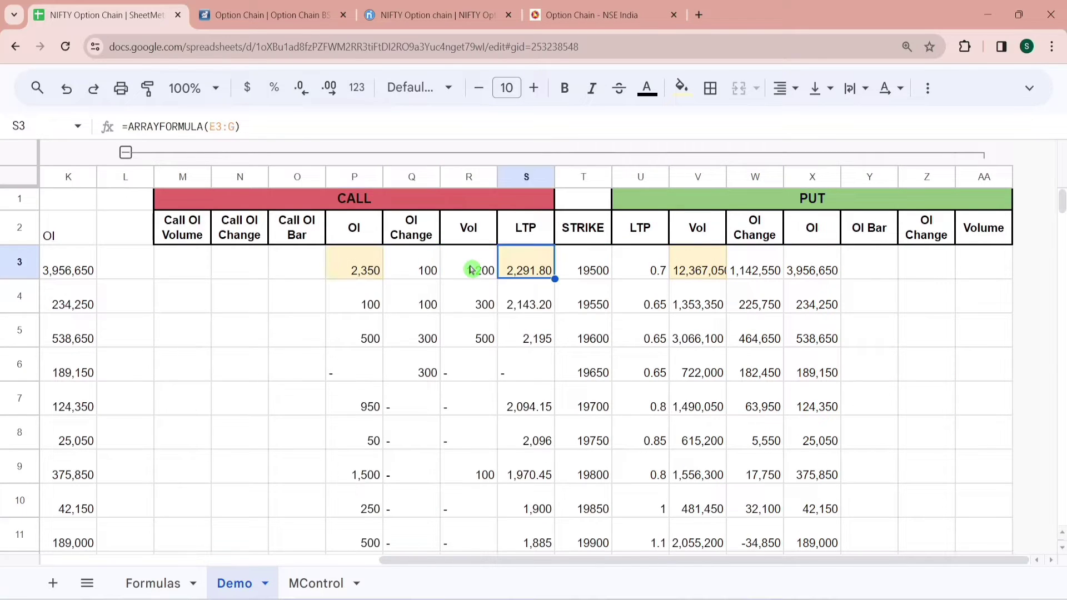
pyautogui.press('Right')
pyautogui.press('Right')
pyautogui.press('Right')
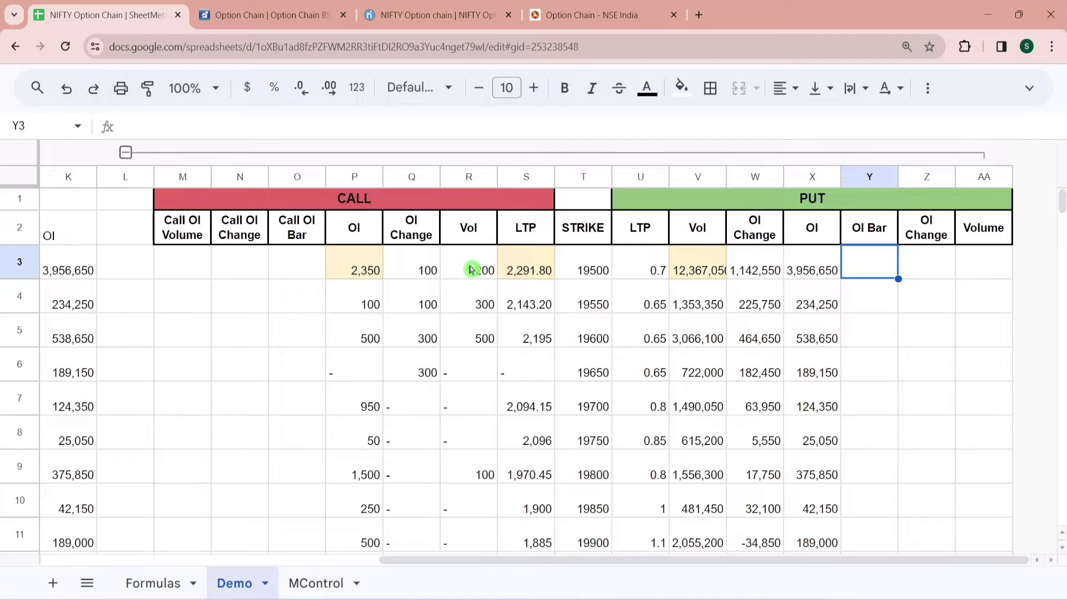
# Enter the sample values 15 in M4 and 30 in M5 under Call OI Volume.
pyautogui.click(179, 300)
pyautogui.write('15')
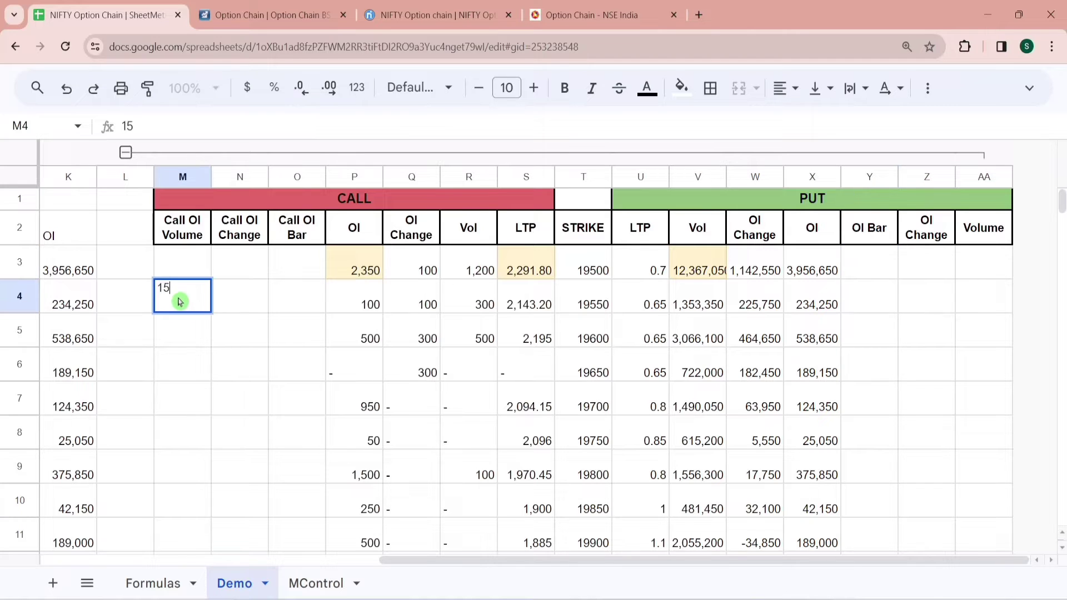
pyautogui.press('Return')
pyautogui.write('30')
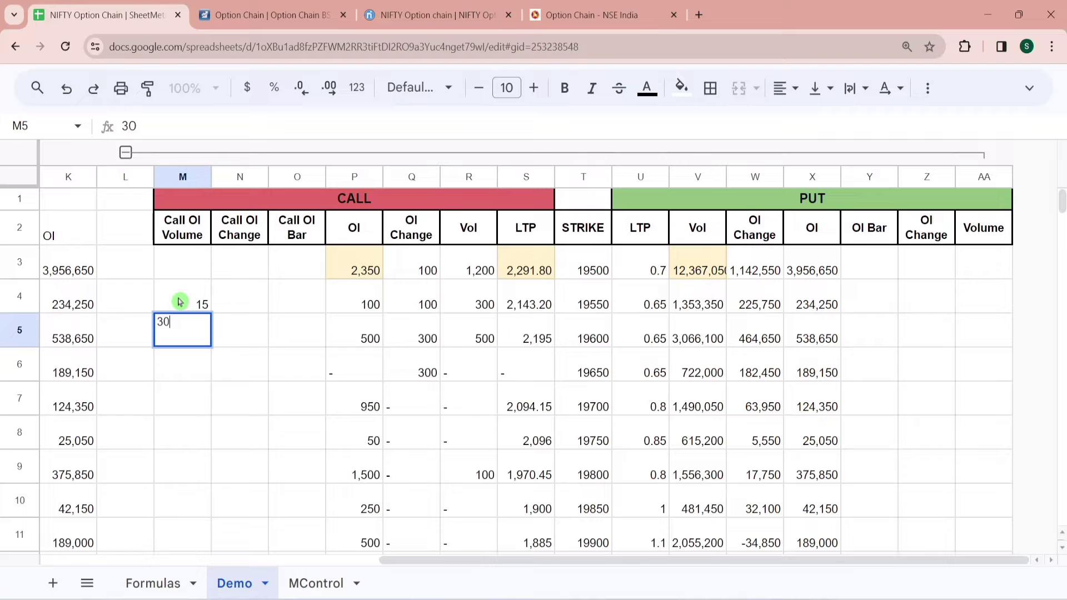
pyautogui.press('Up')
# Enter =SPARKLINE(M4,{"charttype","bar"}) in N4 to draw a bar for the sample value in M4.
pyautogui.press('Right')
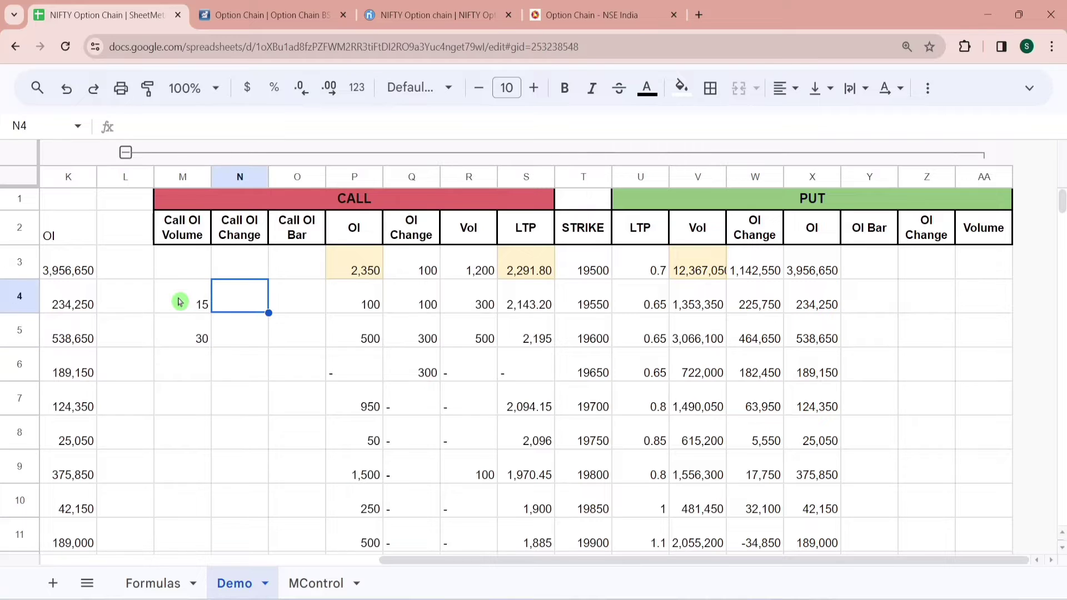
pyautogui.write('=sparkli')
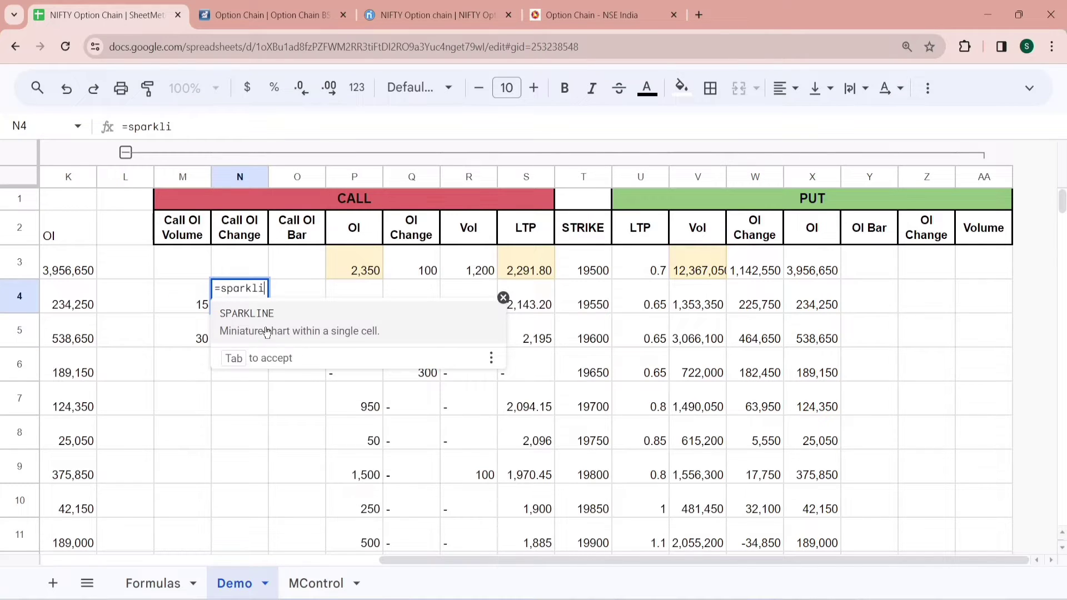
pyautogui.click(333, 331)
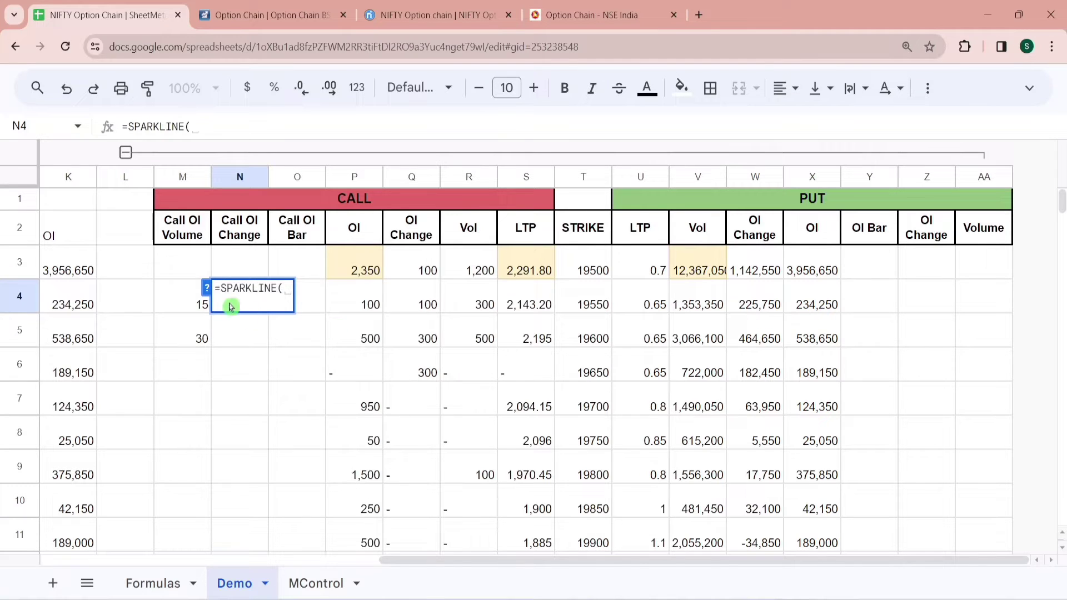
pyautogui.click(193, 304)
pyautogui.write(',')
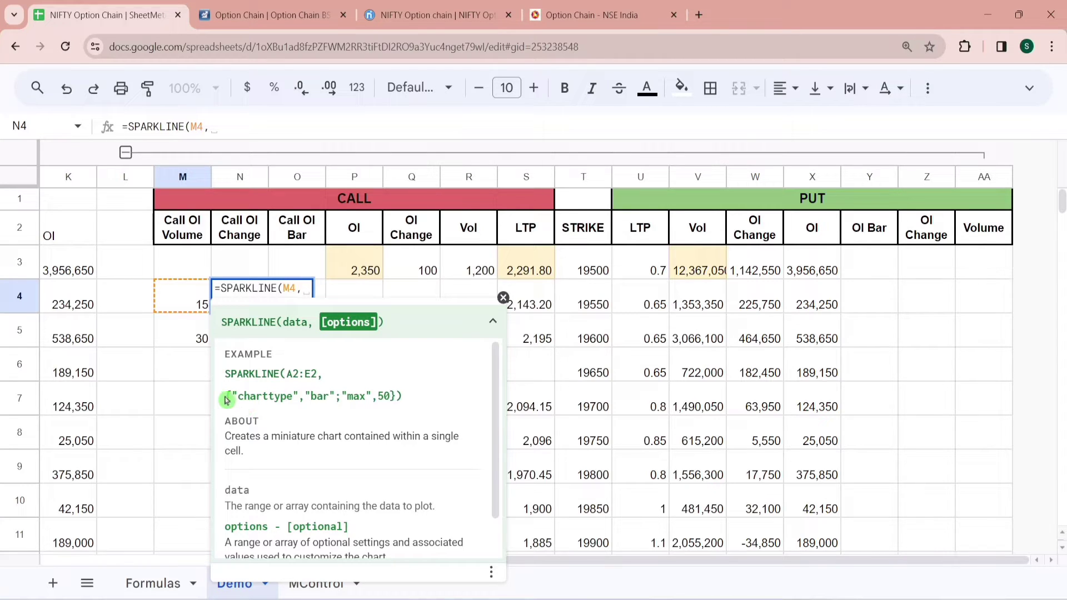
pyautogui.moveTo(227, 399); pyautogui.dragTo(323, 399)
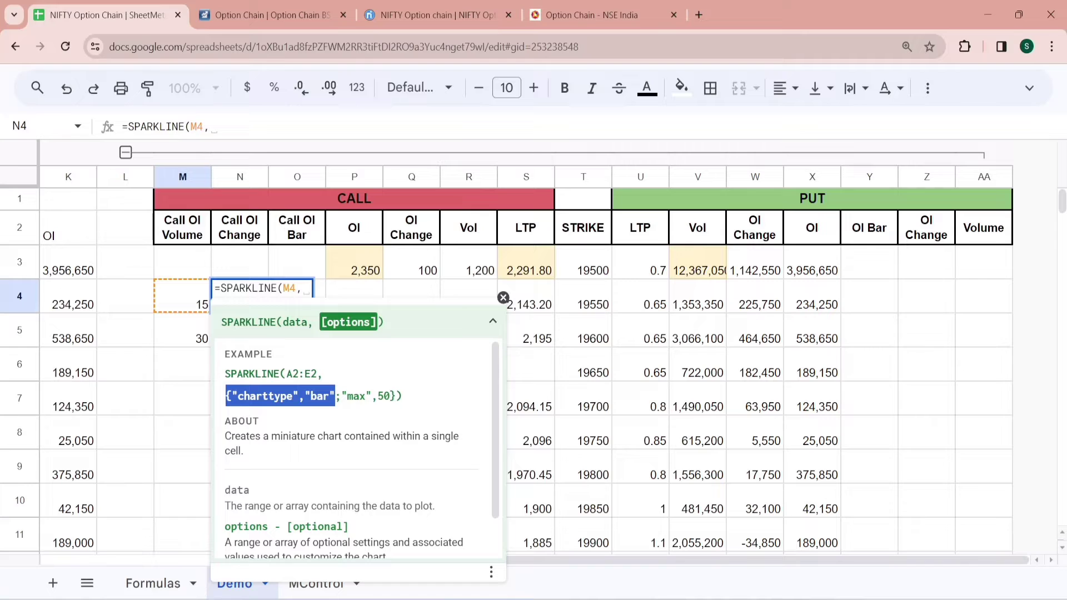
pyautogui.click(306, 289)
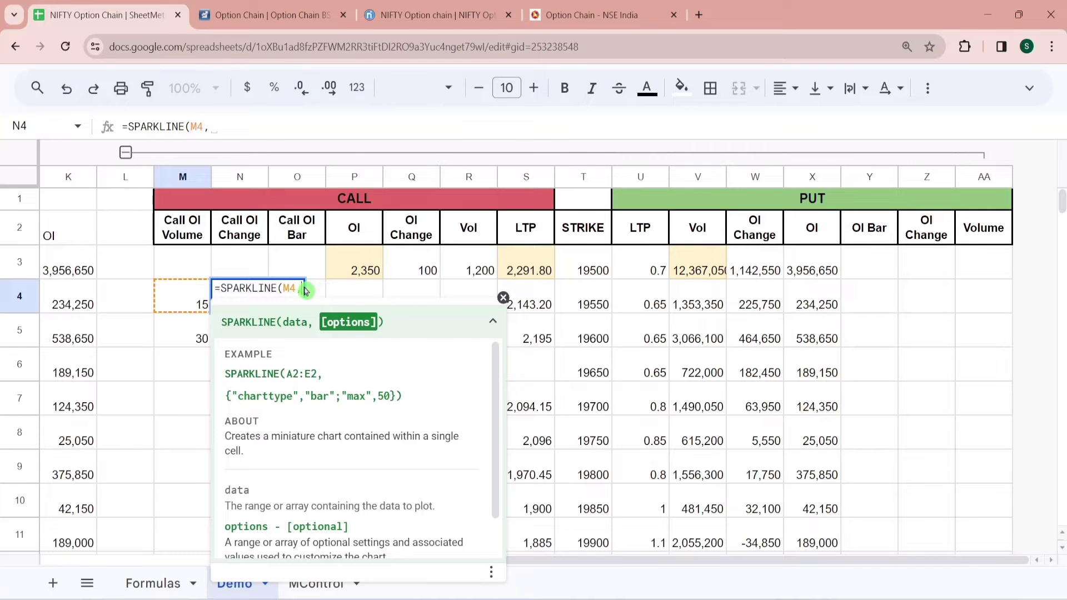
pyautogui.write('{"charttype","bar"')
pyautogui.write('}')
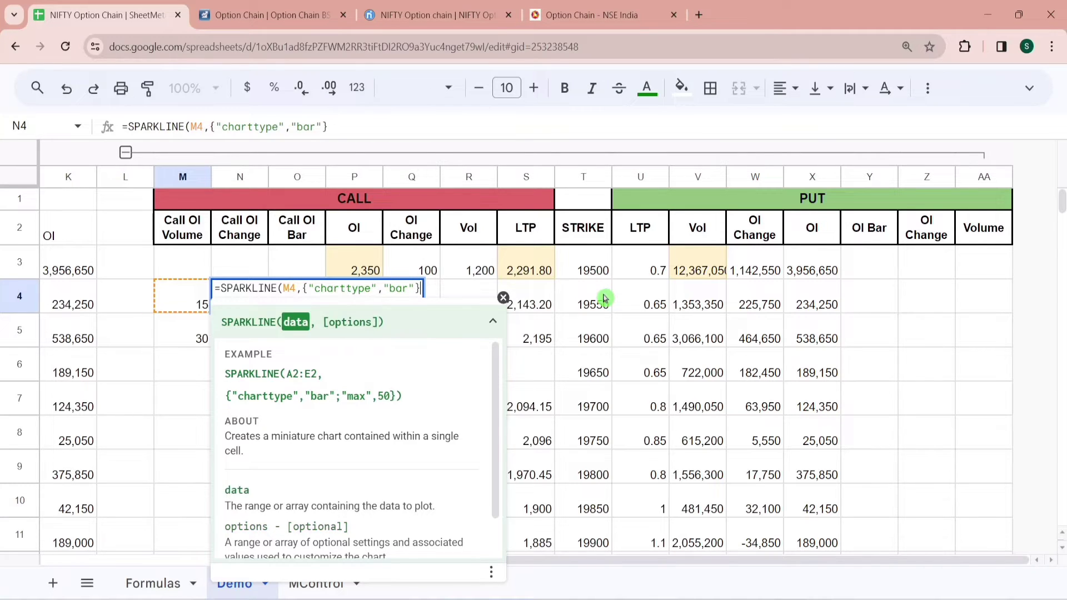
pyautogui.write(')')
pyautogui.press('Return')
pyautogui.press('Up')
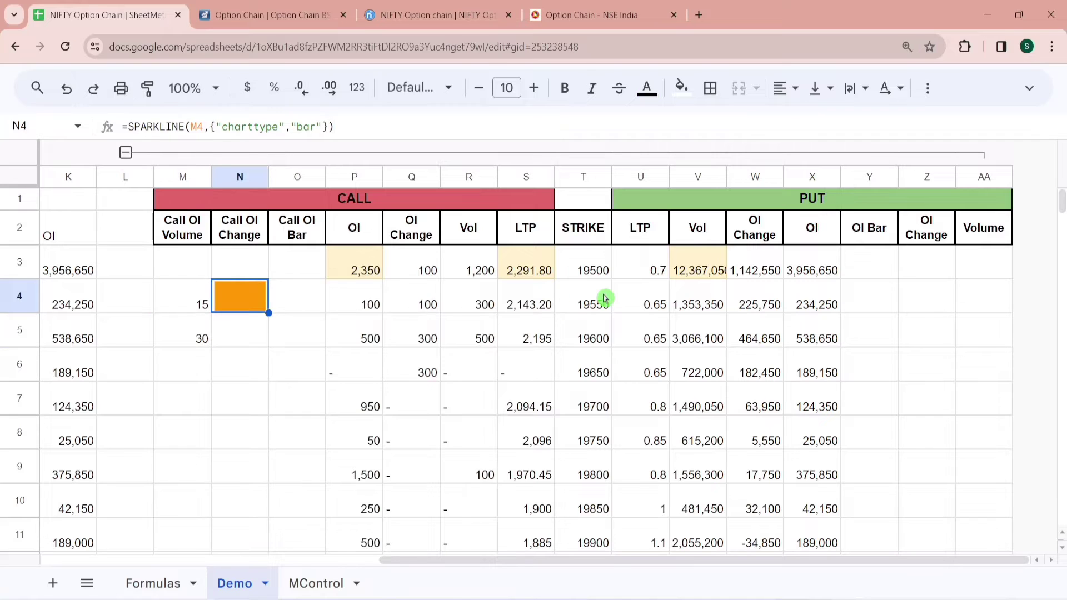
# Copy the N4 sparkline down to N5 and compare both bars with the sample values in M4 and M5.
pyautogui.moveTo(262, 327); pyautogui.dragTo(262, 333)
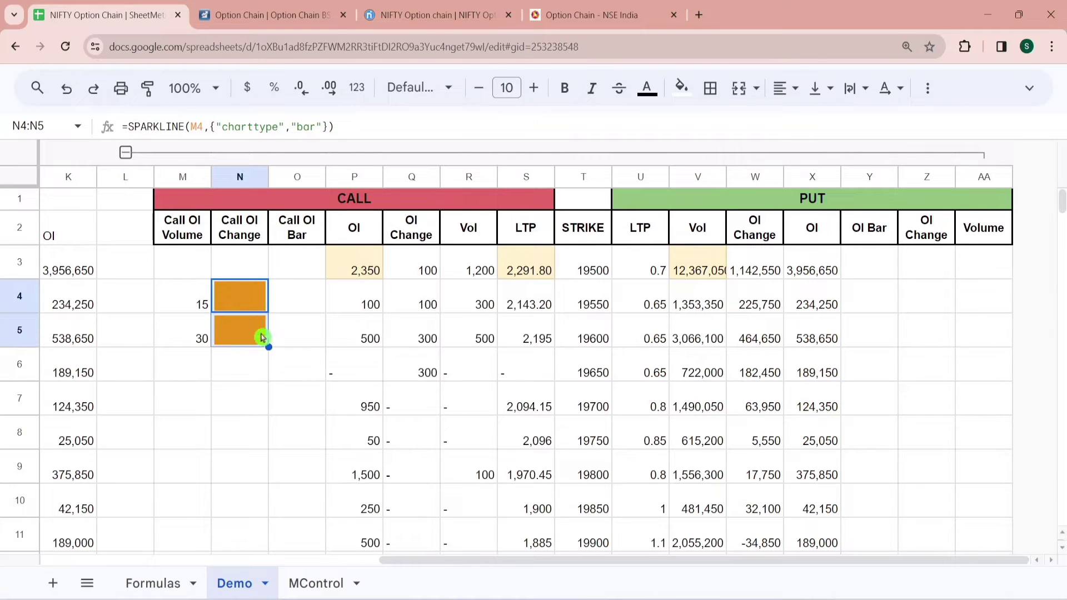
pyautogui.click(236, 333)
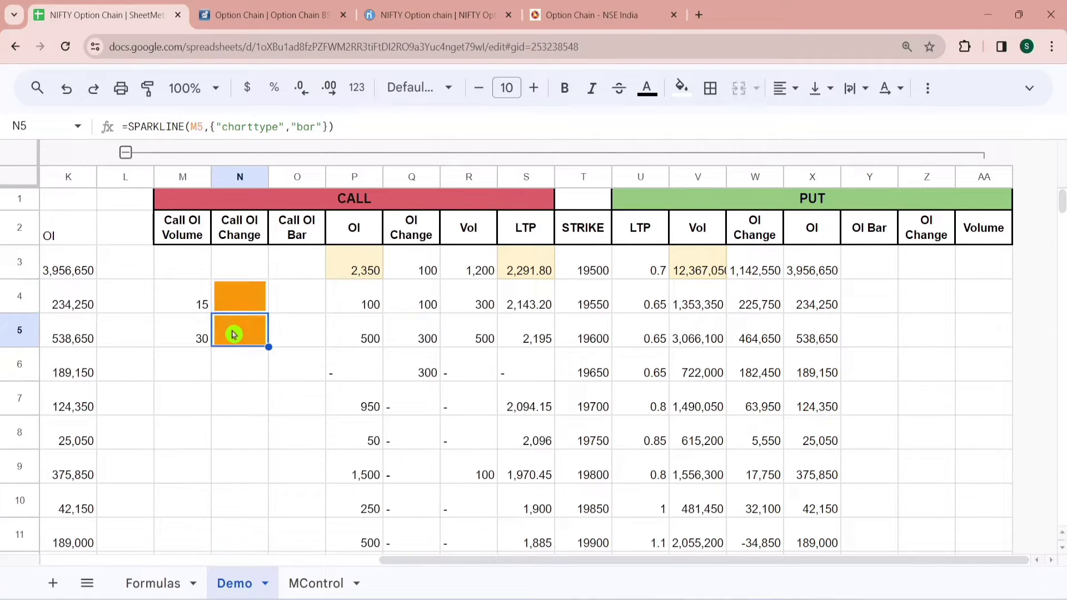
pyautogui.click(203, 306)
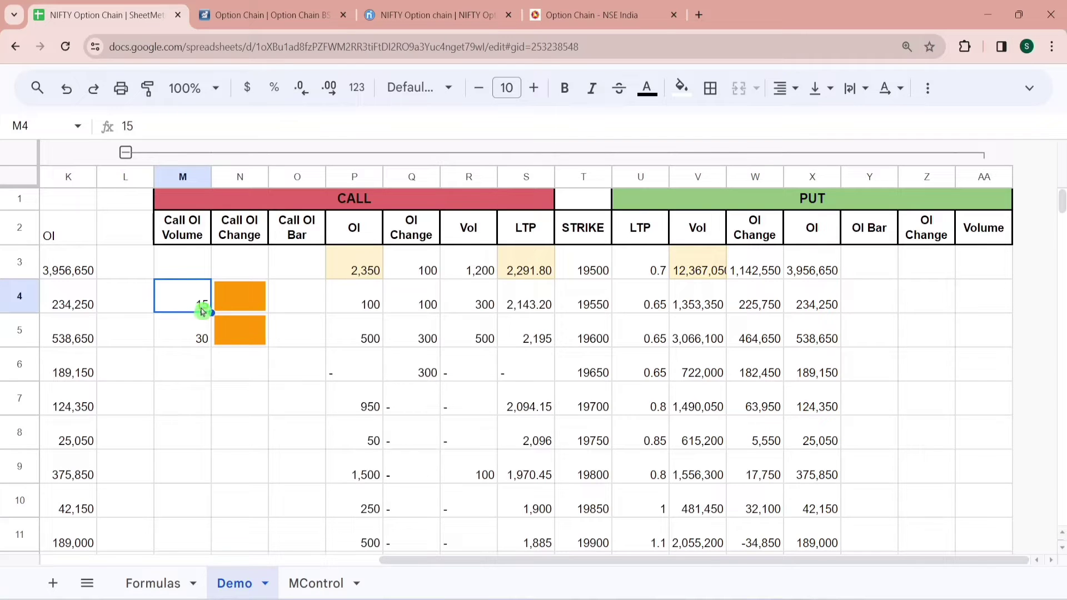
pyautogui.click(244, 300)
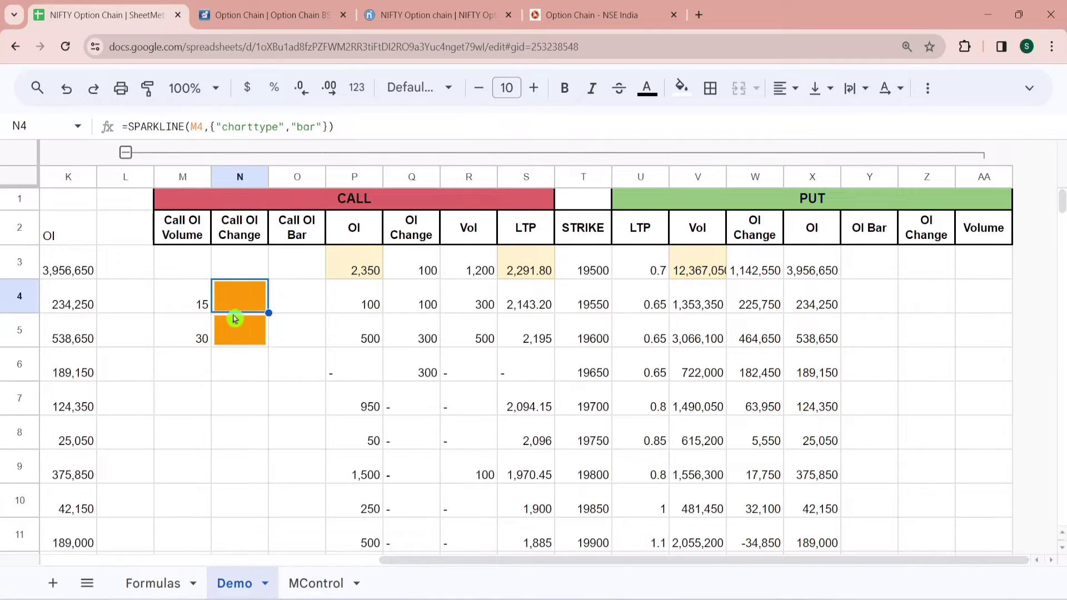
pyautogui.click(192, 302)
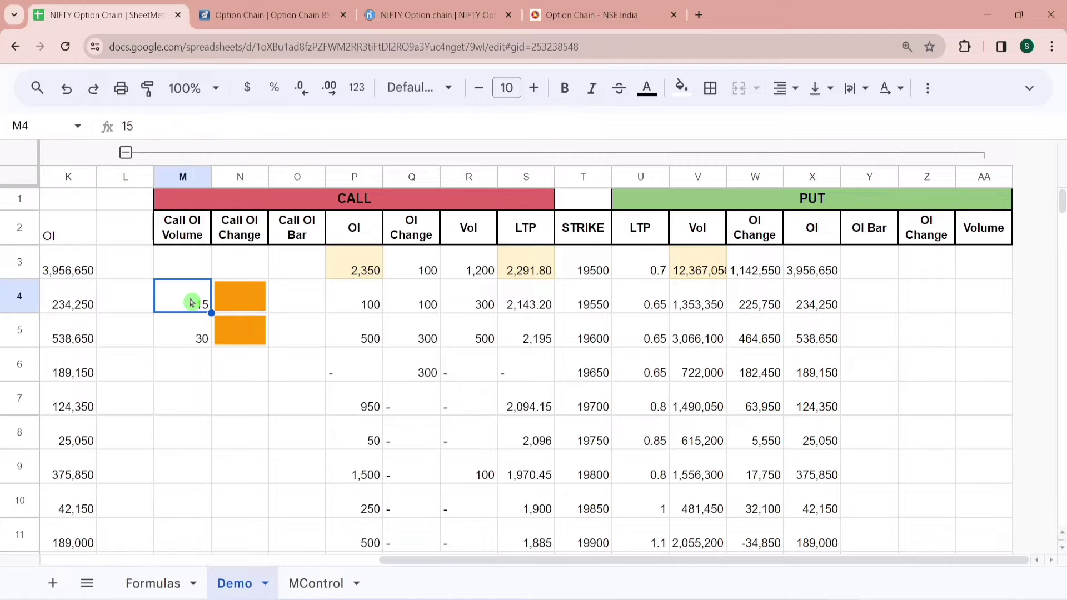
pyautogui.press('Down')
pyautogui.click(191, 303)
pyautogui.press('Right')
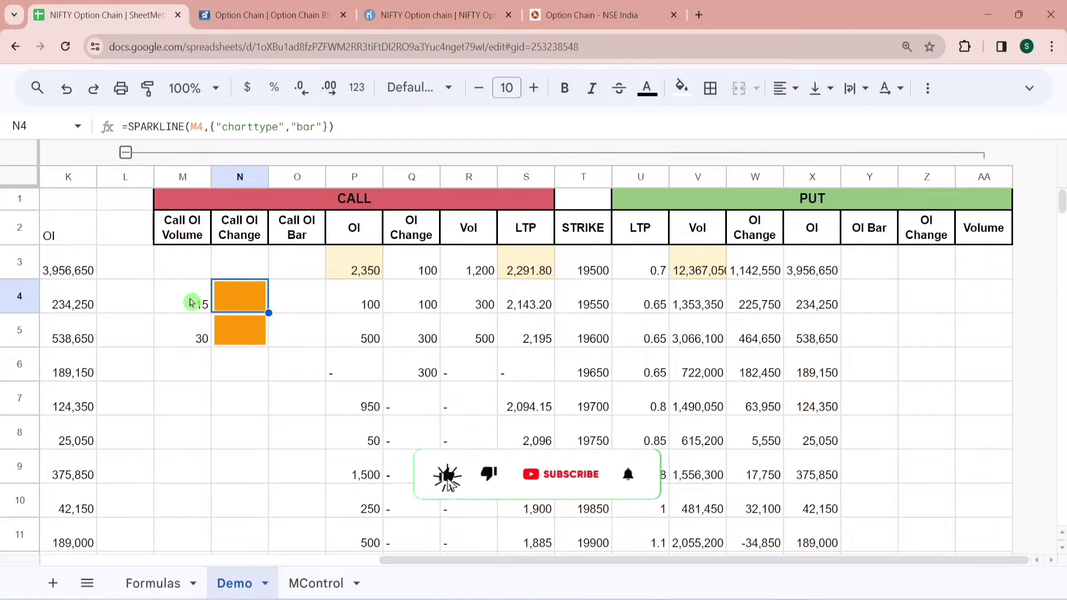
# Reopen the N4 sparkline formula and append the max option with value 50 from the SPARKLINE help example.
pyautogui.click(247, 288)
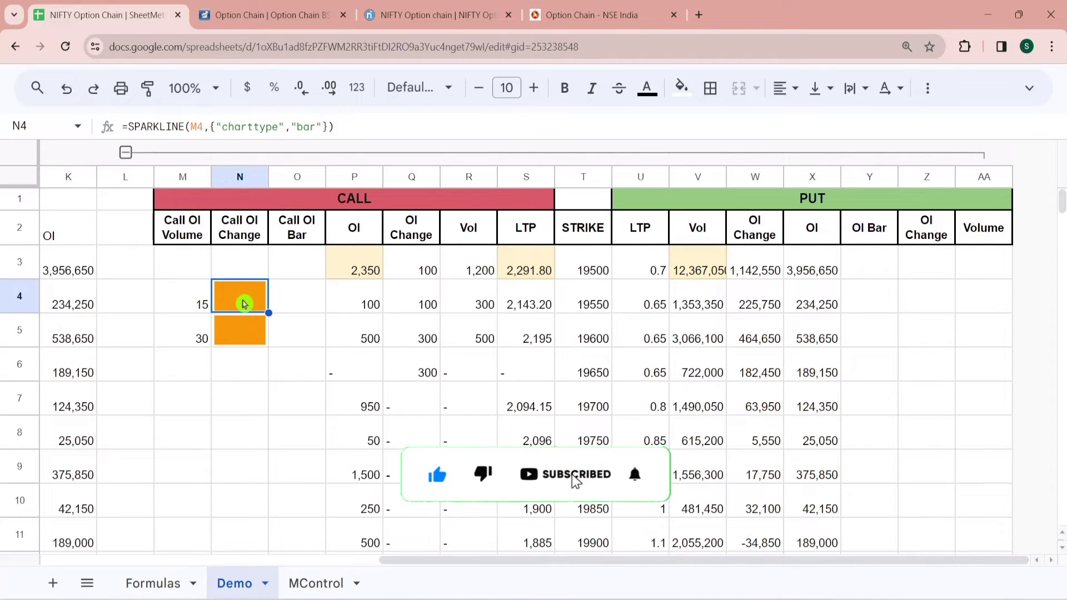
pyautogui.press('Return')
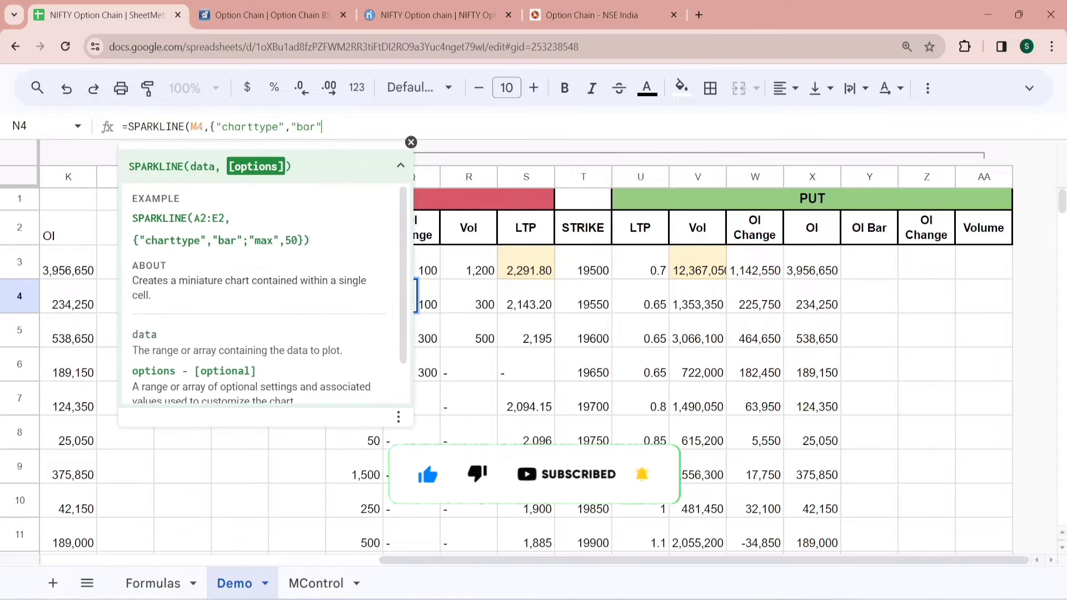
pyautogui.press('BackSpace')
pyautogui.press('BackSpace')
pyautogui.write(',')
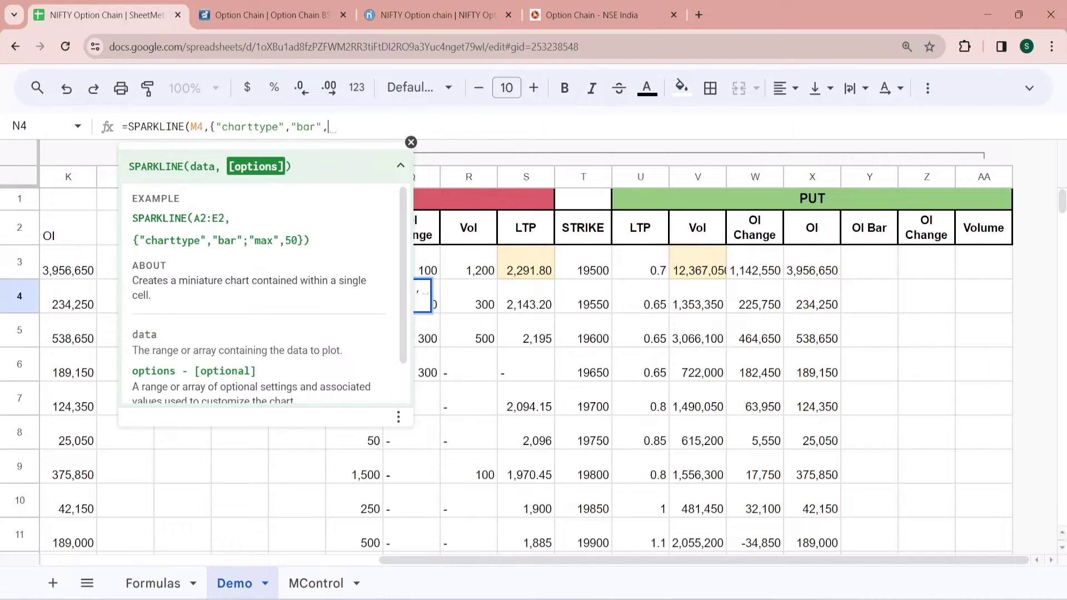
pyautogui.moveTo(249, 240); pyautogui.dragTo(303, 241)
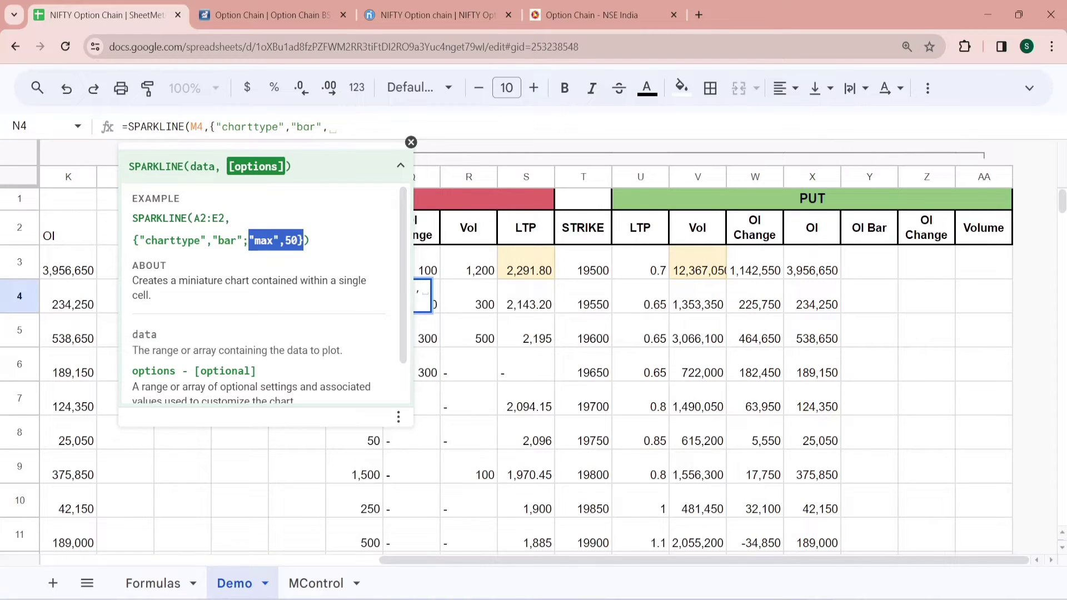
pyautogui.hotkey('ctrl', 'c')
pyautogui.hotkey('ctrl', 'v')
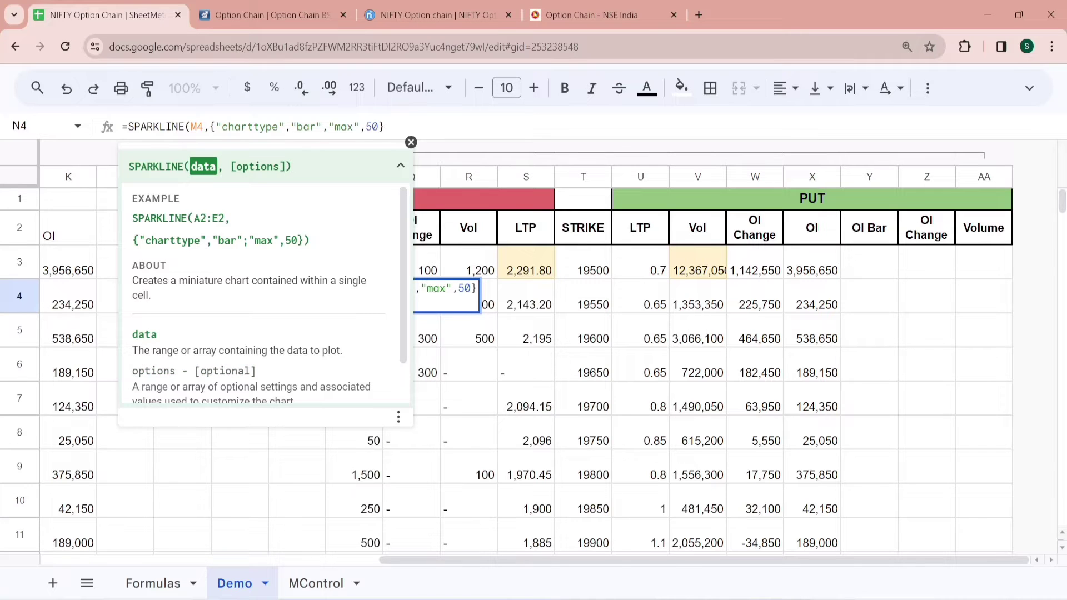
# Set the max option to 30 and try the N4 formula as =SPARKLINE(M4,{"charttype","bar","max",30}).
pyautogui.press('Left')
pyautogui.press('Left')
pyautogui.press('BackSpace')
pyautogui.write('3')
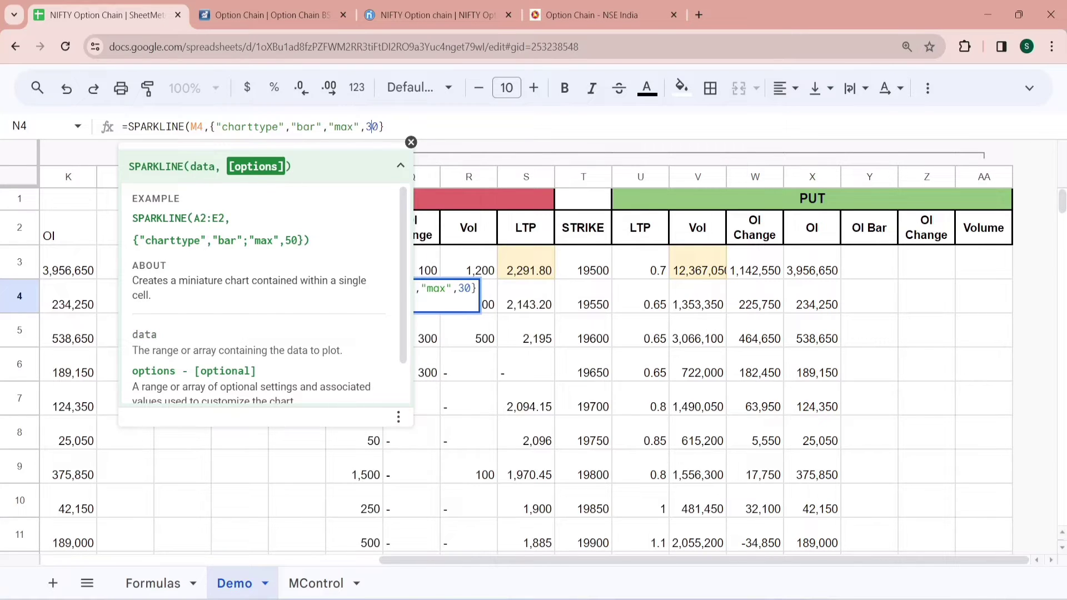
pyautogui.press('Right')
pyautogui.press('Right')
pyautogui.write(')')
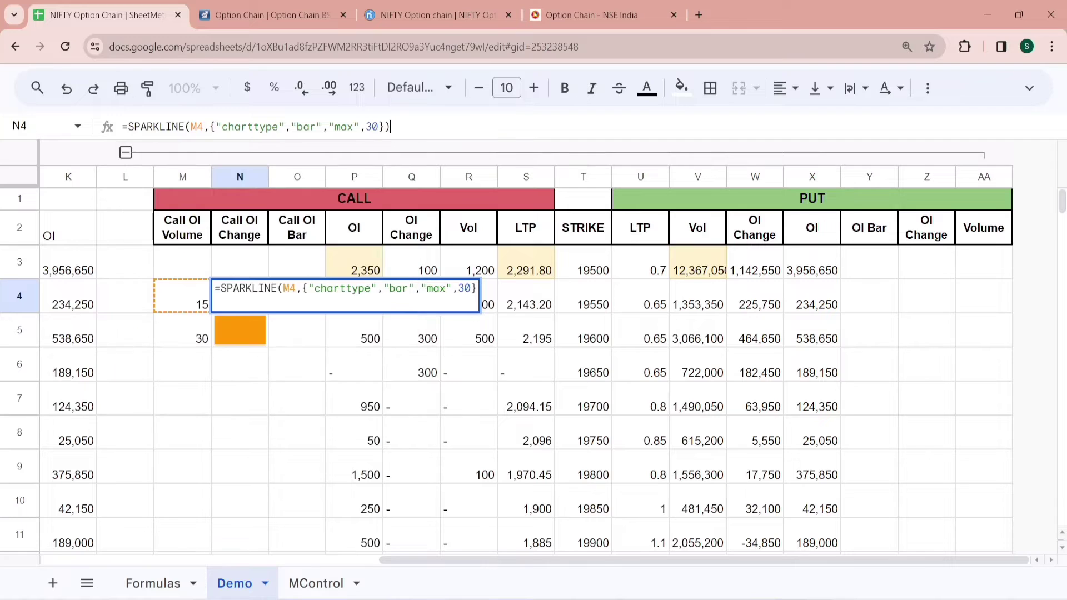
pyautogui.press('Return')
pyautogui.press('Up')
pyautogui.press('Down')
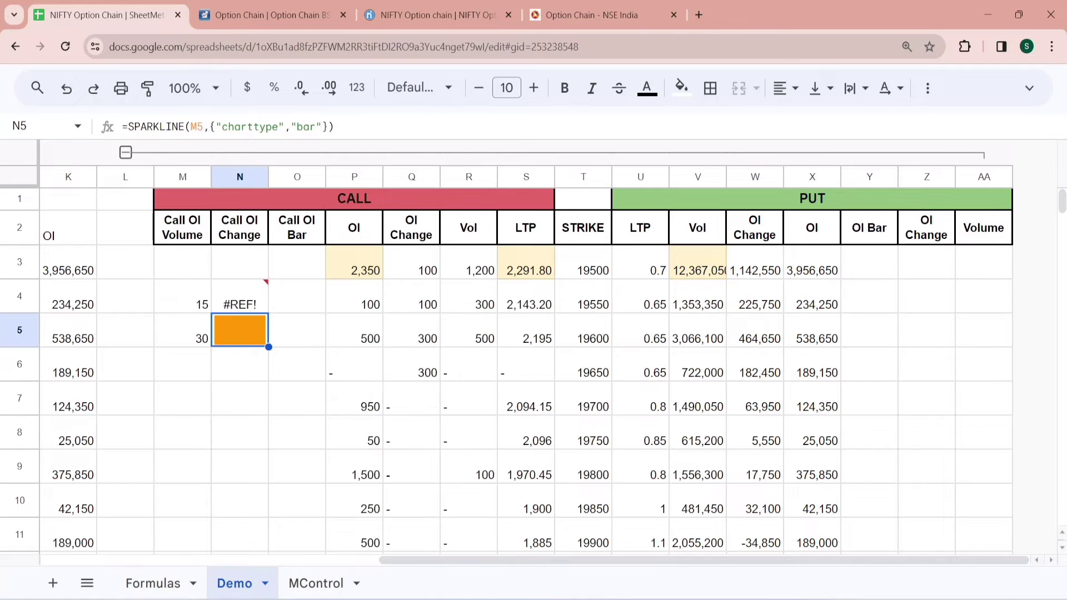
# Separate the option pairs in the N4 formula with a semicolon so it reads =SPARKLINE(M4,{"charttype","bar";"max",30}).
pyautogui.press('Up')
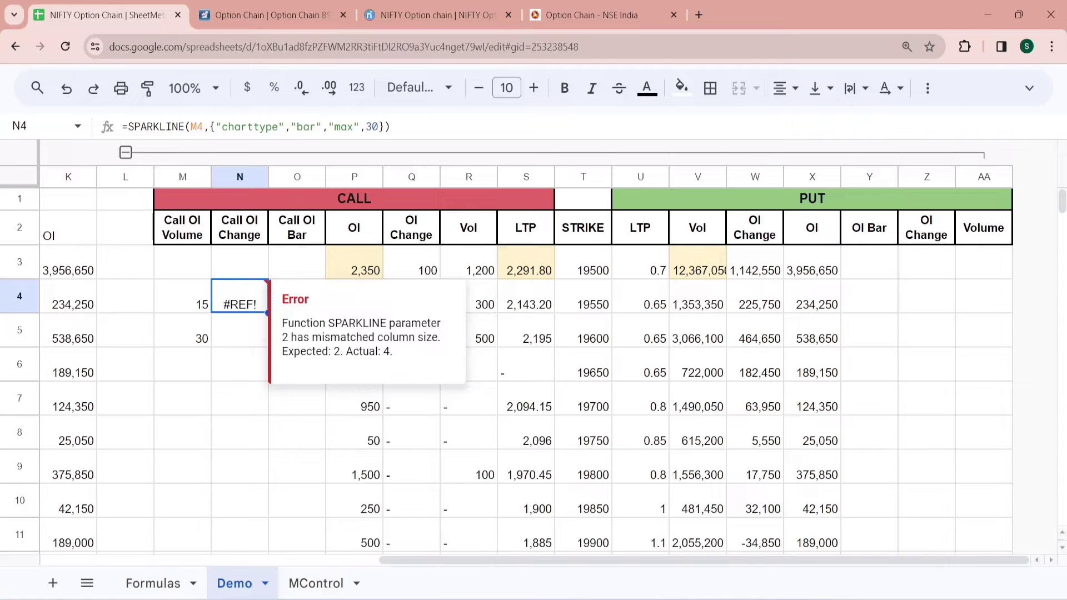
pyautogui.click(329, 127)
pyautogui.press('BackSpace')
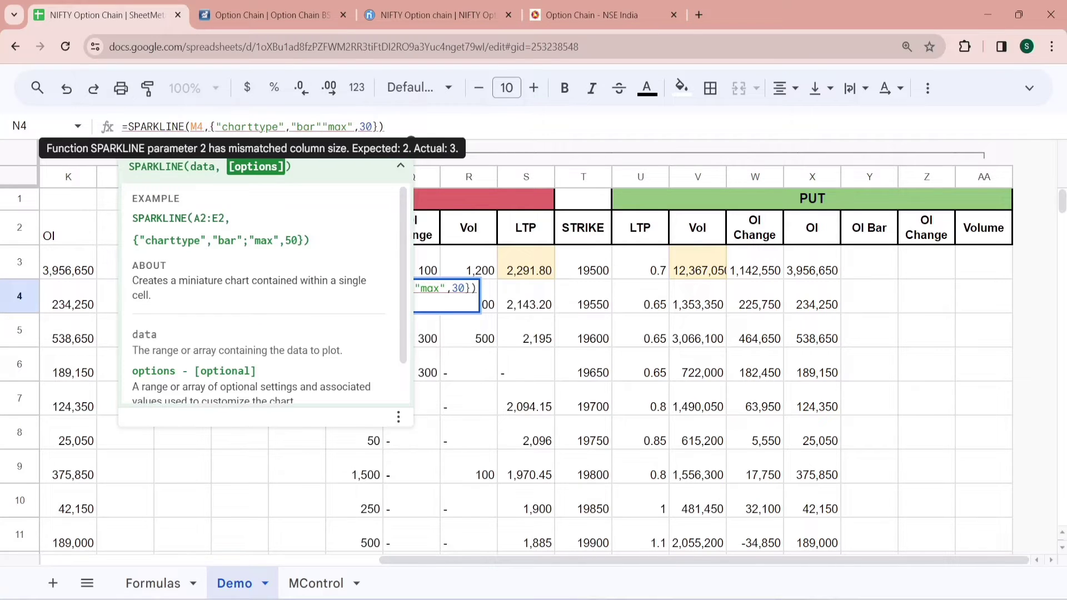
pyautogui.write(';')
pyautogui.press('Return')
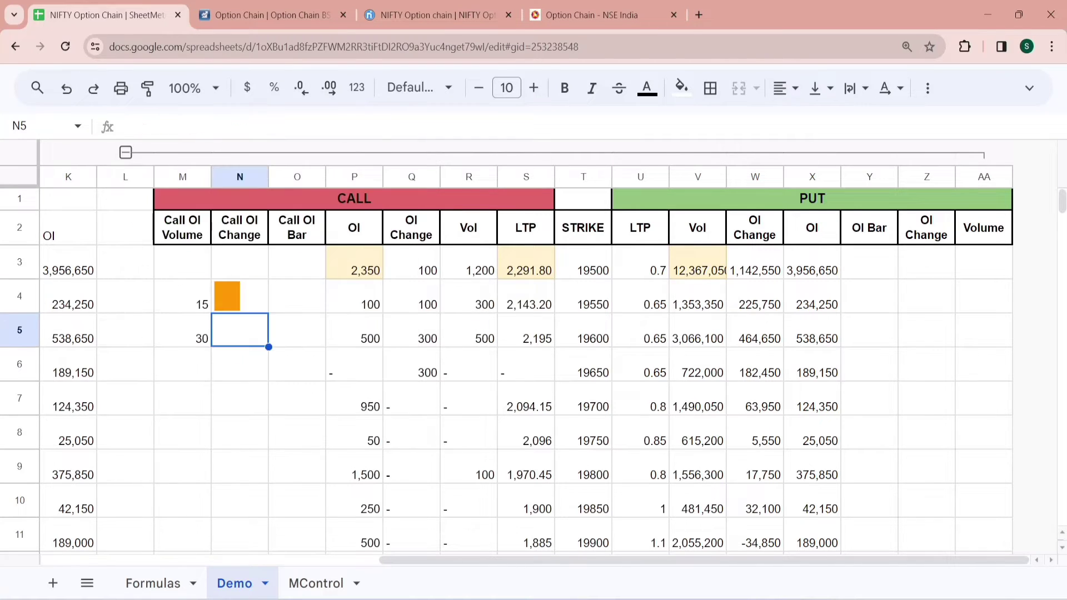
# Fill the corrected N4 sparkline down to N5 and check both bars against their sample values in column M.
pyautogui.press('Up')
pyautogui.hotkey('shift', 'Down')
pyautogui.hotkey('ctrl', 'd')
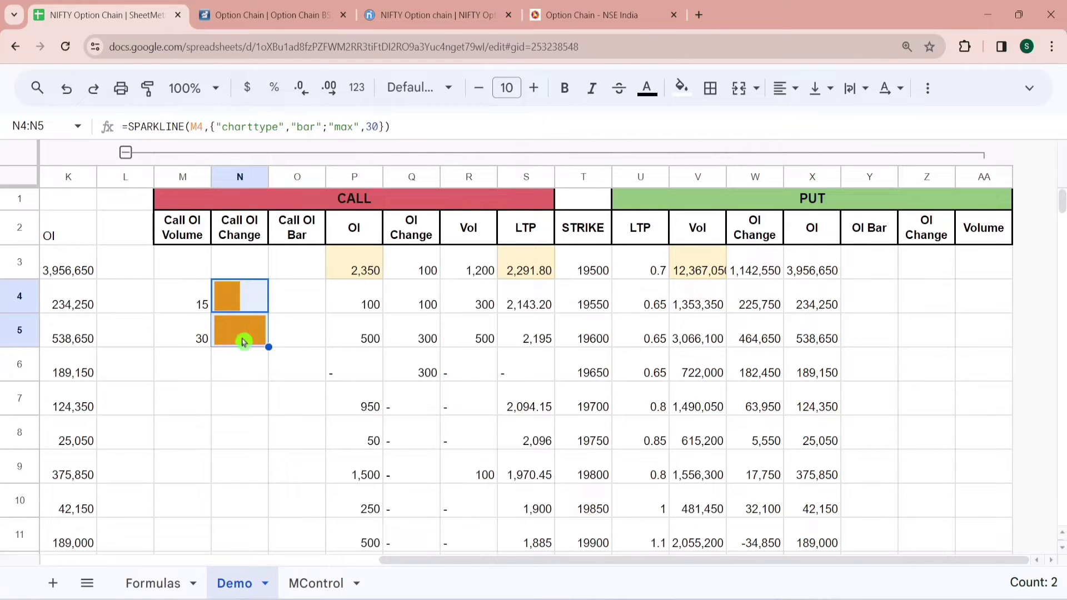
pyautogui.click(196, 307)
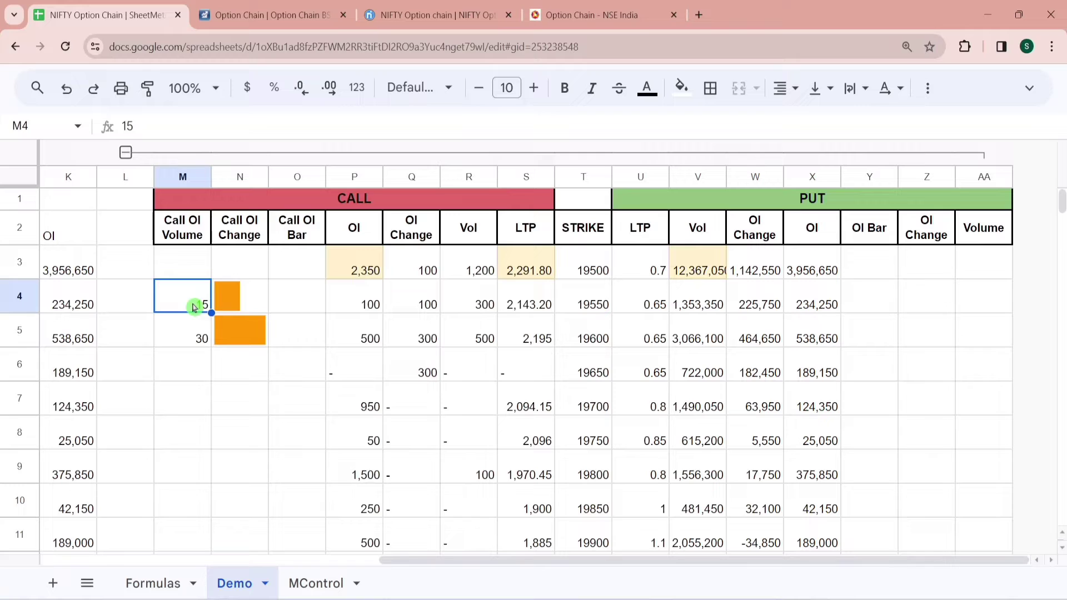
pyautogui.click(228, 303)
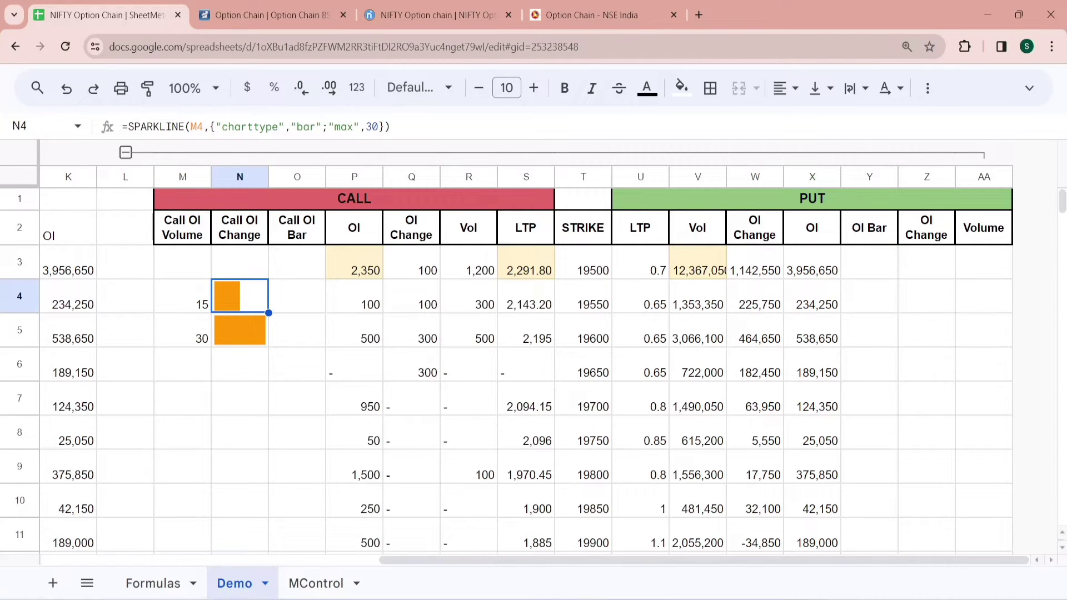
# Review the options array in the N4 formula without editing it, and clear the sample values and test bars from M4:N5.
pyautogui.moveTo(210, 127); pyautogui.dragTo(385, 127)
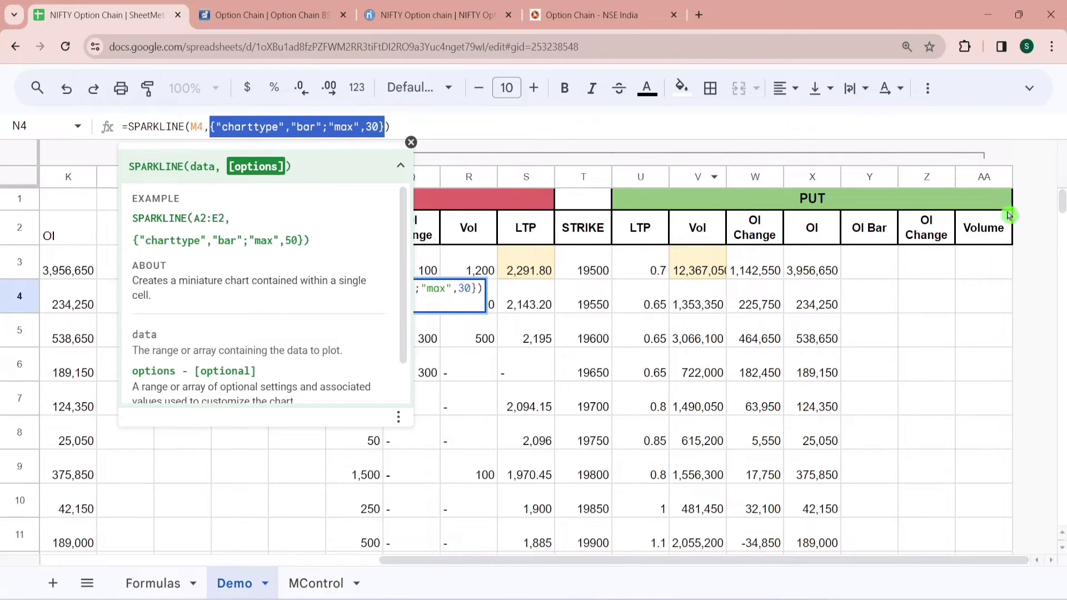
pyautogui.click(892, 277)
pyautogui.press('Escape')
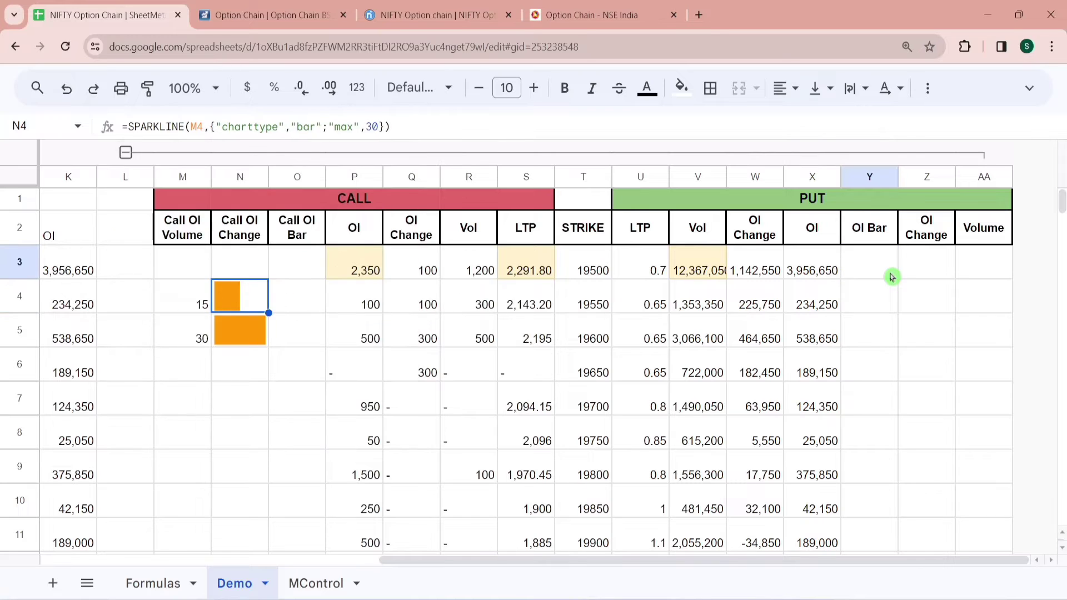
pyautogui.press('Left')
pyautogui.hotkey('shift', 'Right')
# Begin a SPARKLINE formula in Y3 under the PUT OI Bar header with X3 as its data.
pyautogui.click(859, 273)
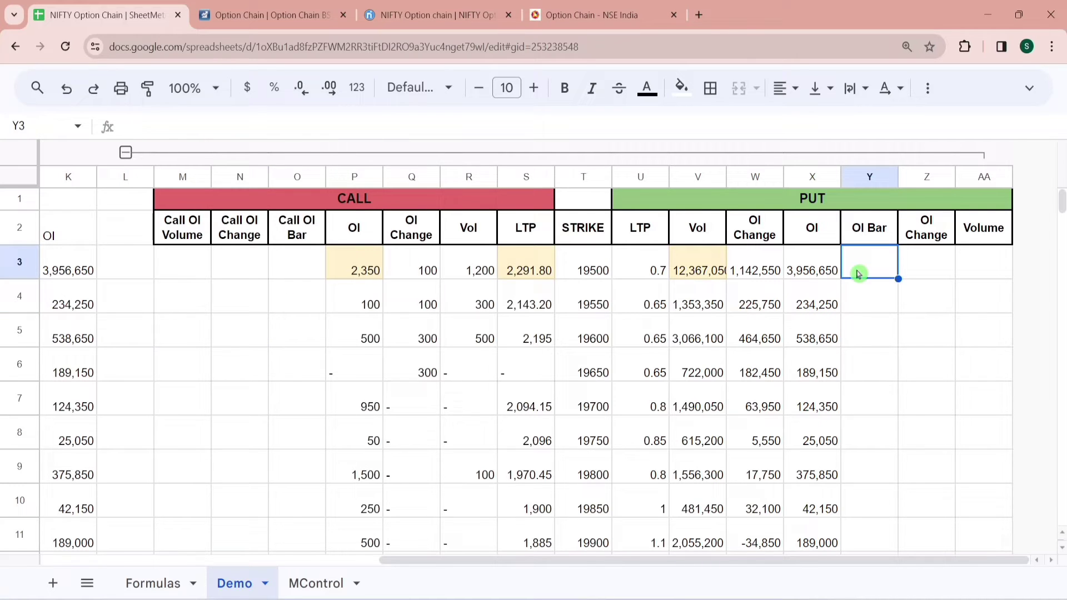
pyautogui.write('=')
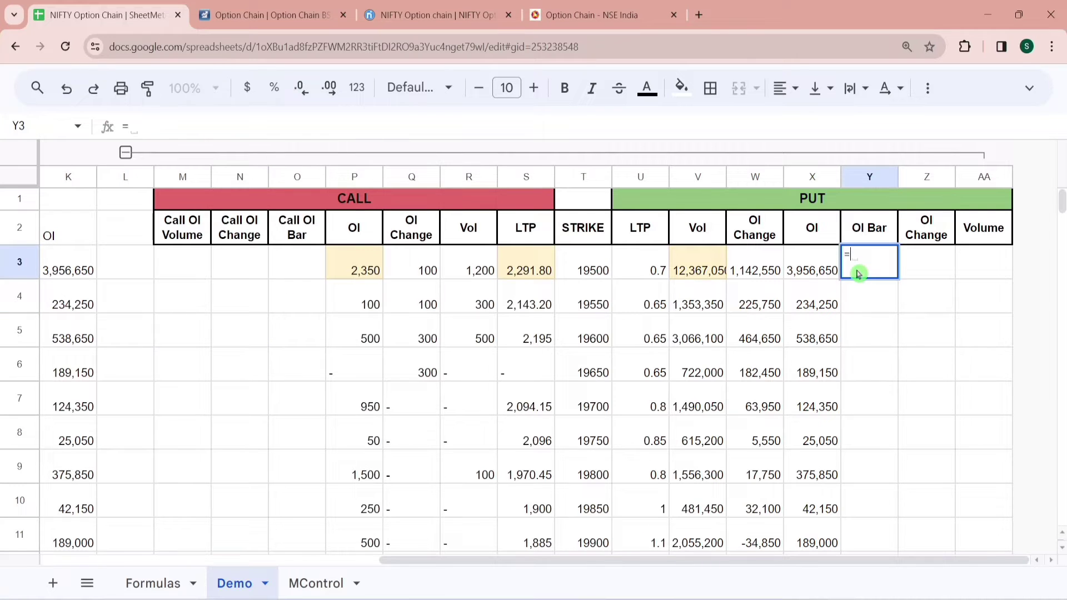
pyautogui.write('spa')
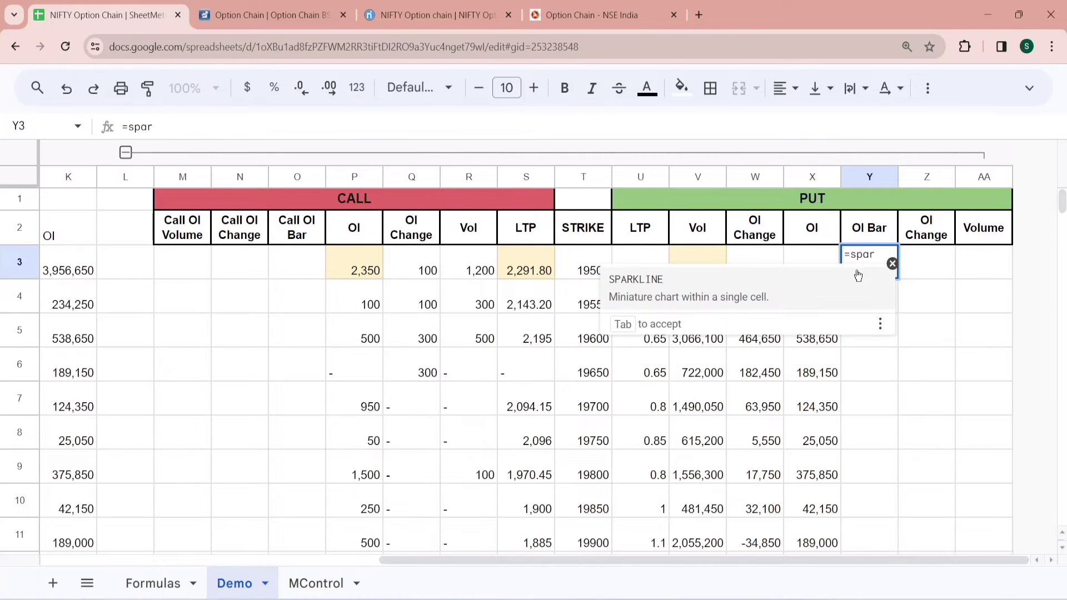
pyautogui.write('r')
pyautogui.click(754, 296)
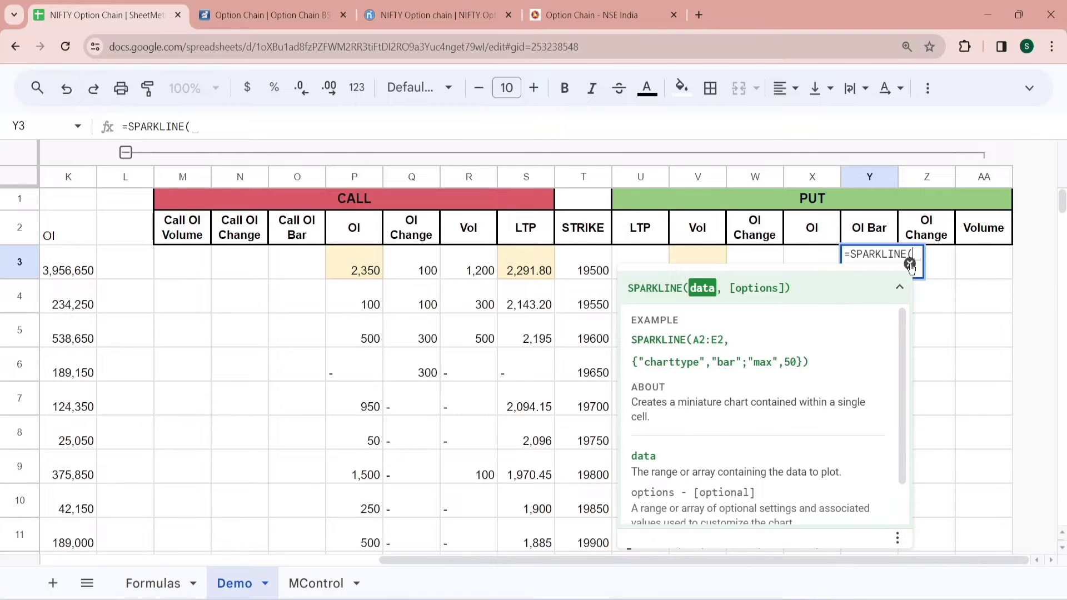
pyautogui.click(910, 266)
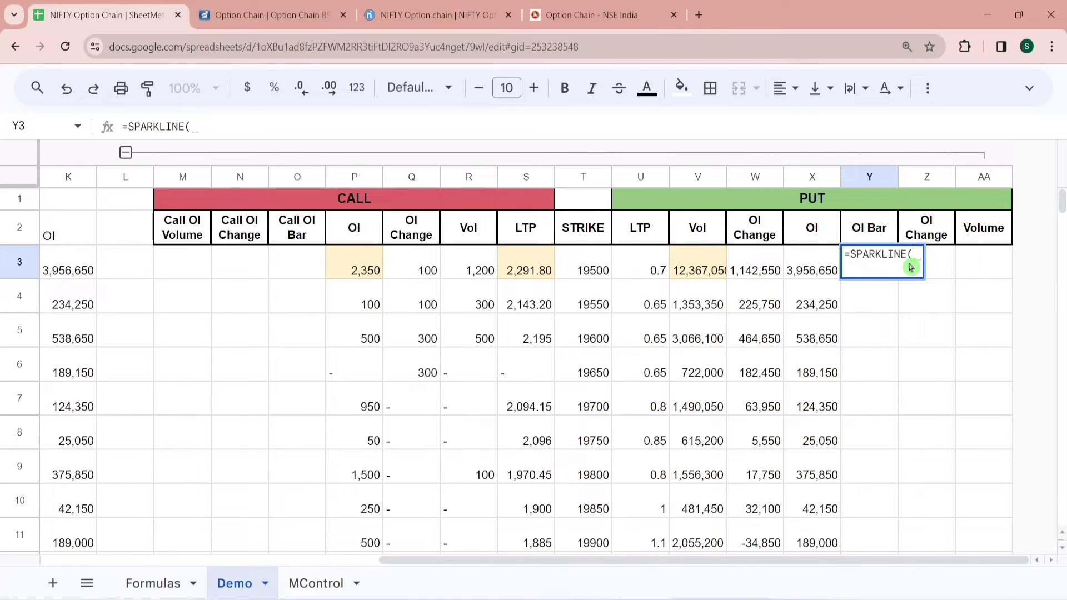
pyautogui.click(806, 271)
pyautogui.write(',')
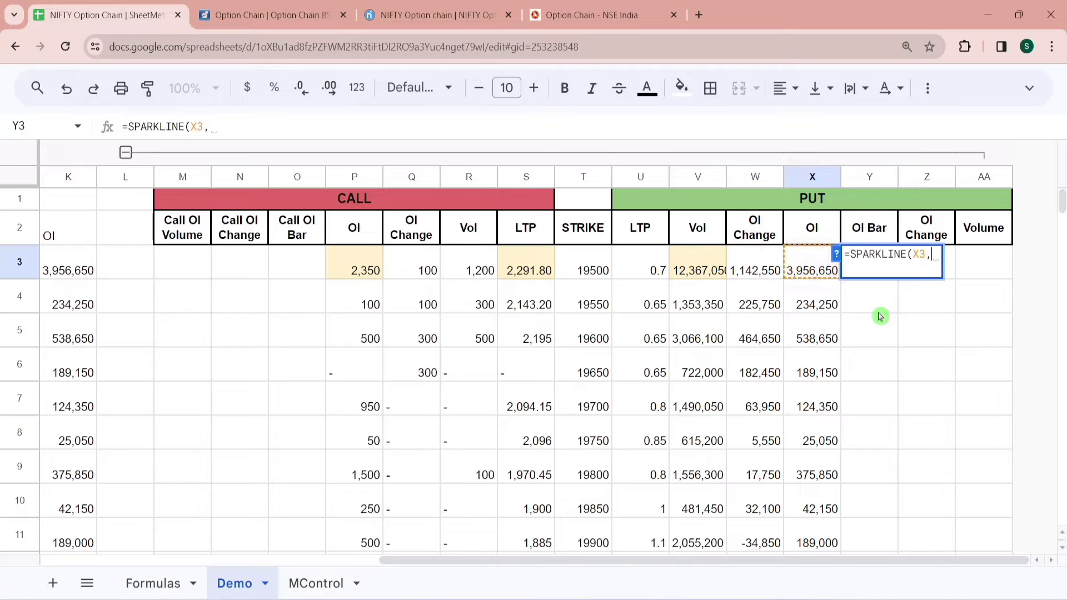
# Copy the options array from the SPARKLINE help example into the Y3 formula and remove its max value of 50.
pyautogui.click(836, 254)
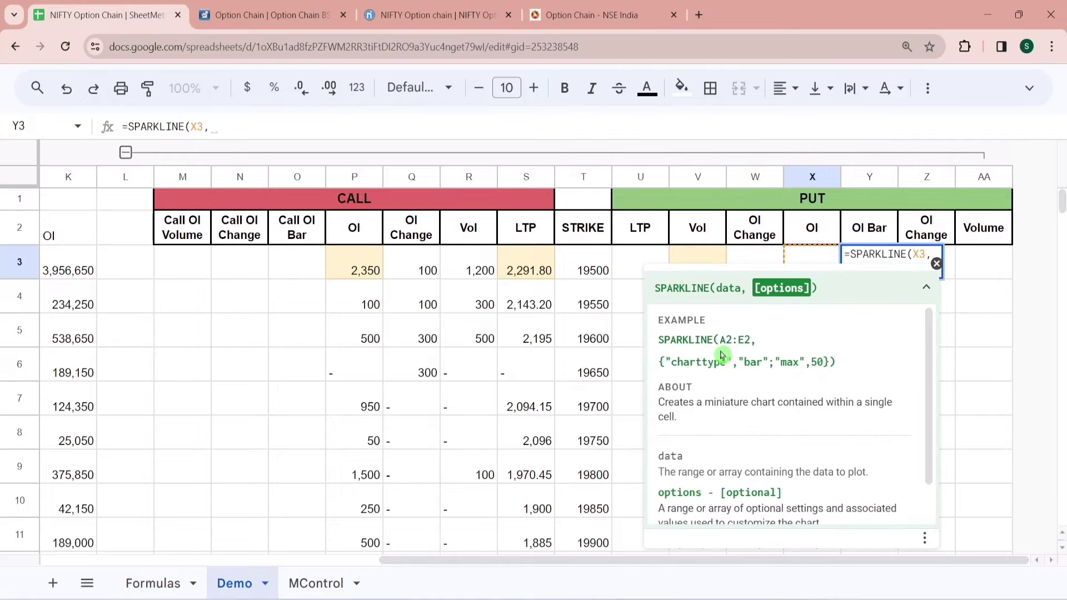
pyautogui.moveTo(659, 362); pyautogui.dragTo(817, 362)
pyautogui.hotkey('ctrl', 'c')
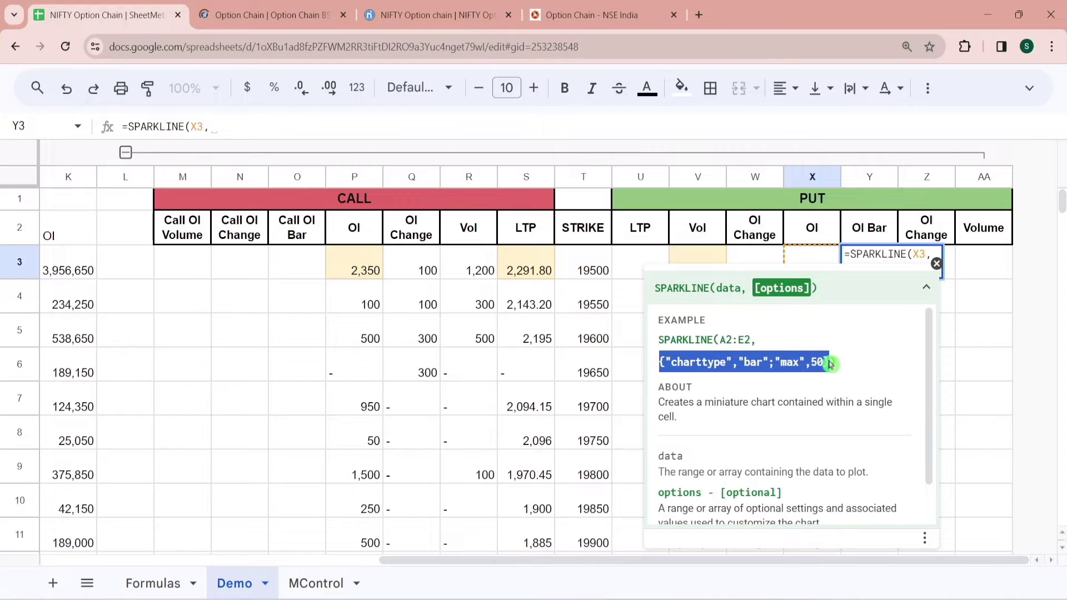
pyautogui.hotkey('ctrl', 'v')
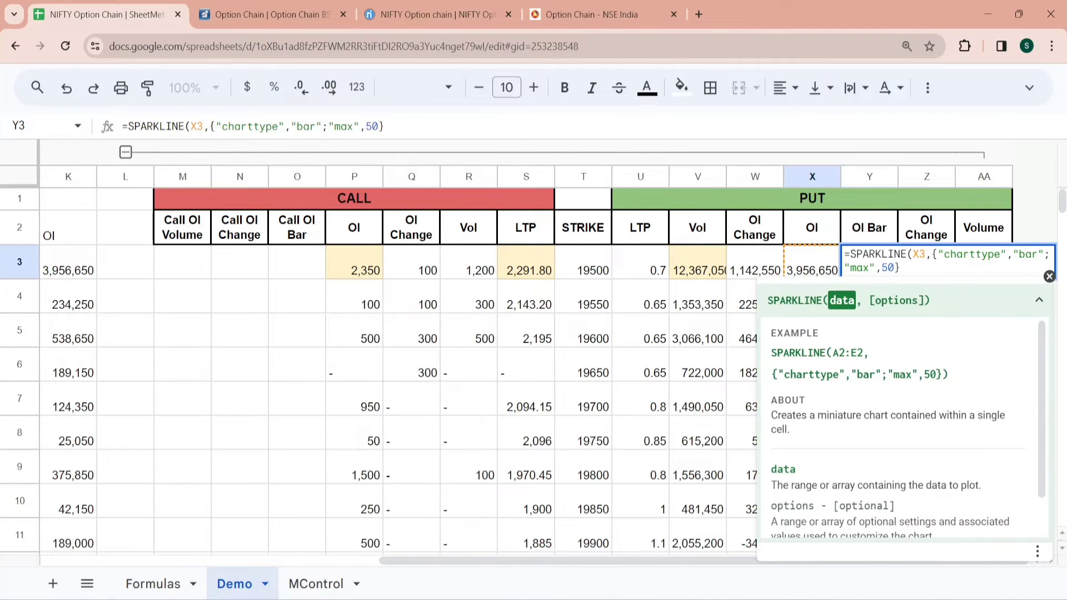
pyautogui.press('BackSpace')
pyautogui.press('BackSpace')
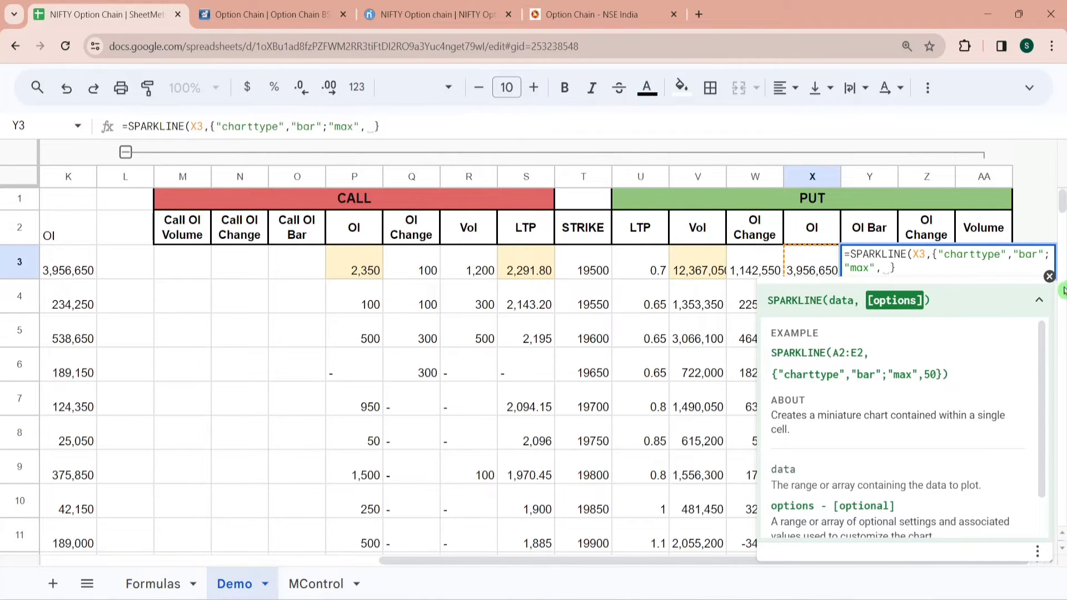
pyautogui.click(1050, 277)
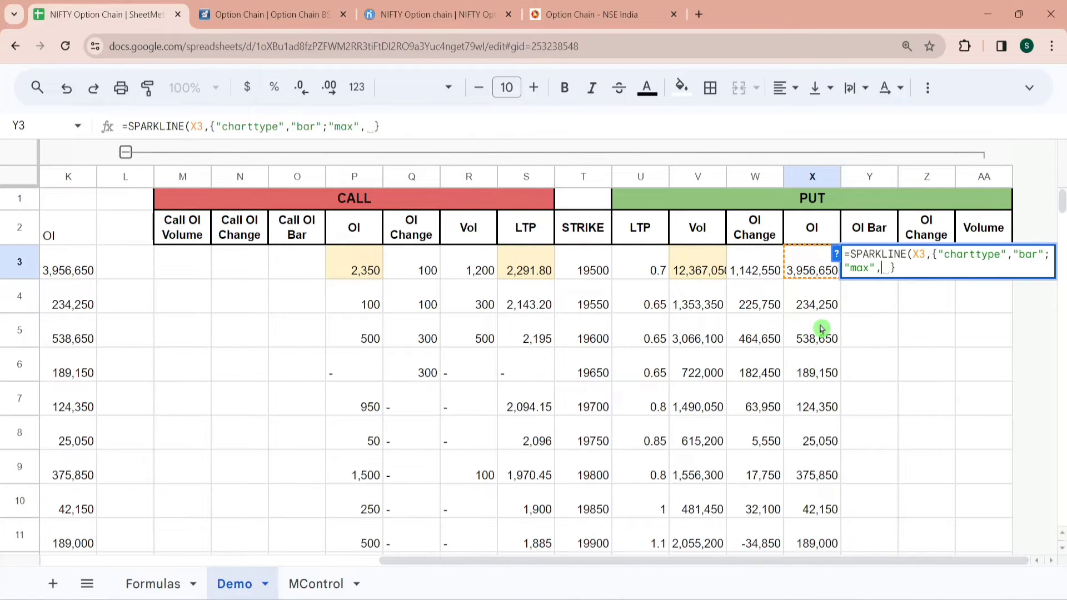
# Complete Y3 as =SPARKLINE(X3,{"charttype","bar";"max",MAX(X3:X)}) and copy it down to Y4.
pyautogui.write('MAX')
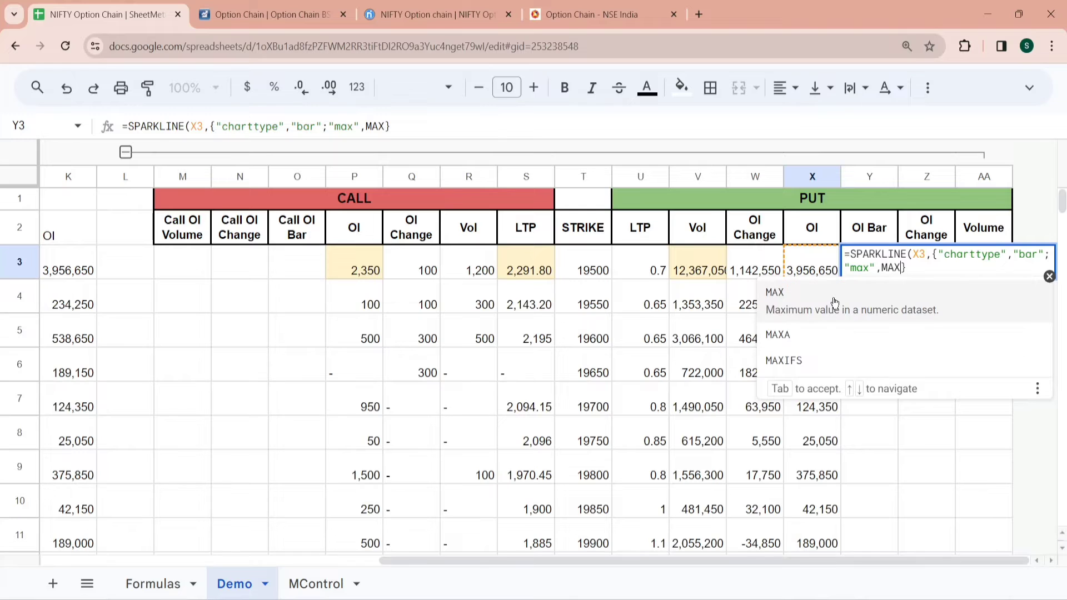
pyautogui.click(833, 303)
pyautogui.write('X3:')
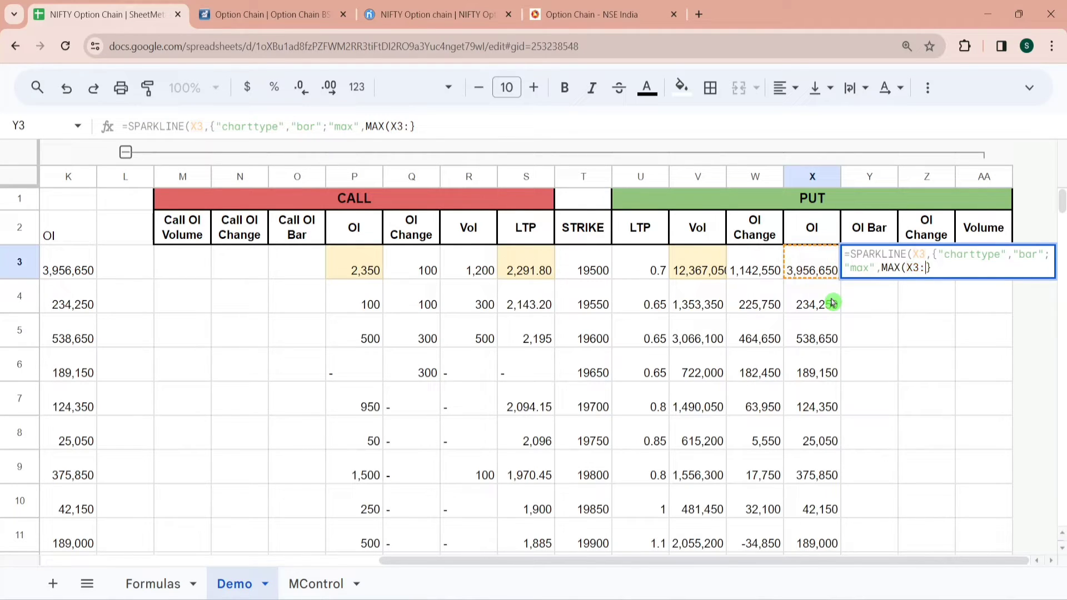
pyautogui.write('X')
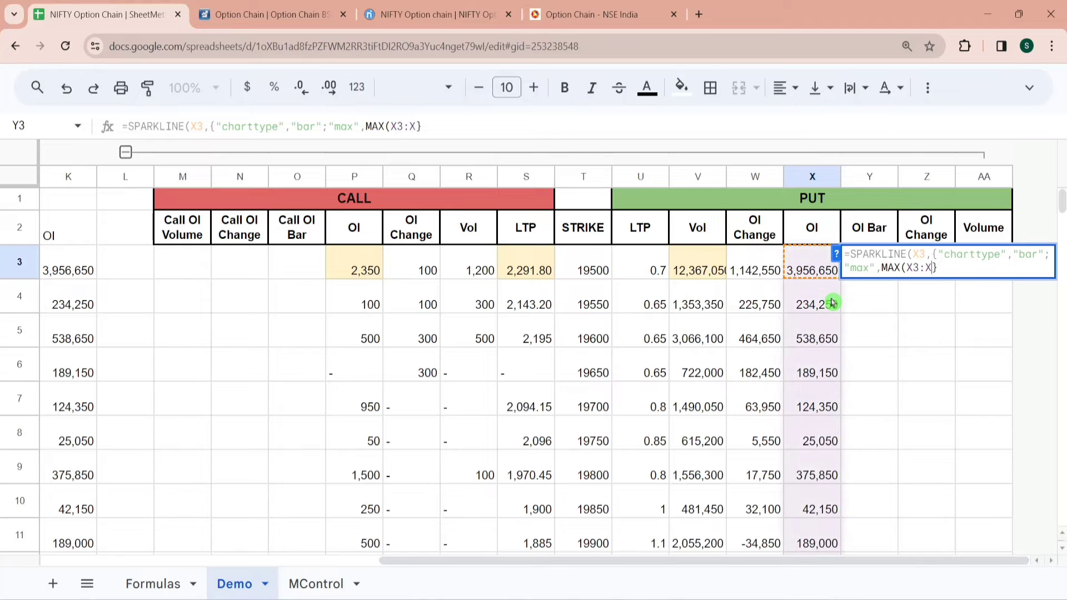
pyautogui.write(')')
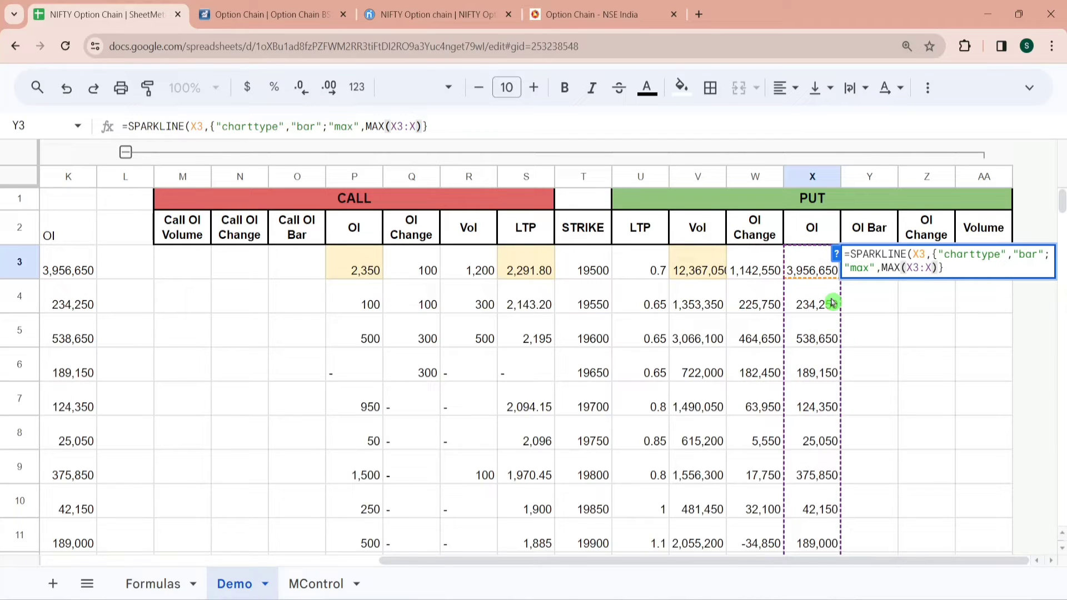
pyautogui.press('Return')
pyautogui.press('Up')
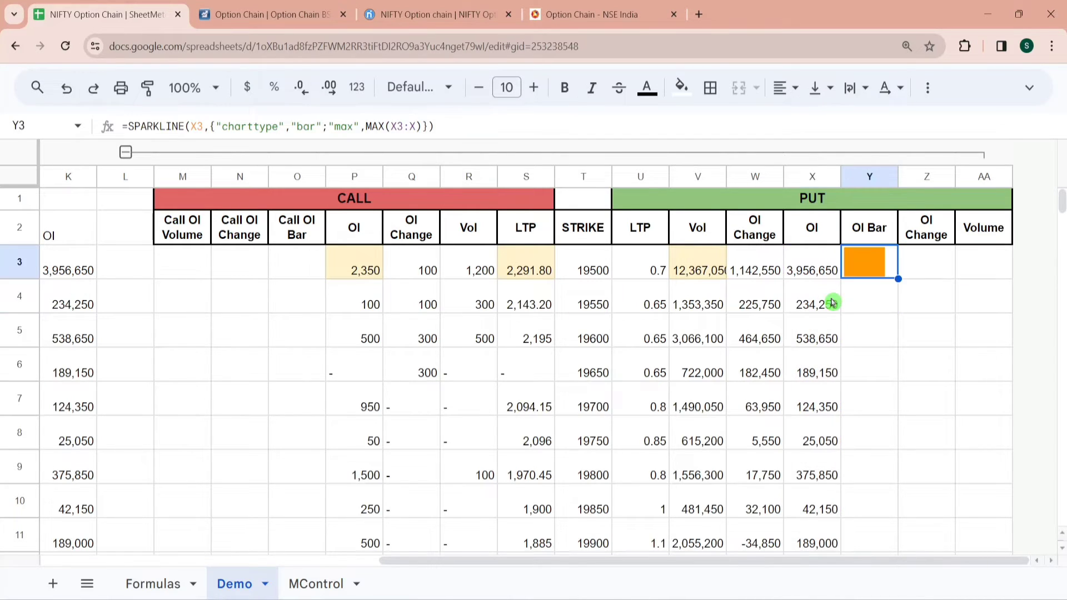
pyautogui.hotkey('shift', 'Down')
pyautogui.hotkey('ctrl', 'd')
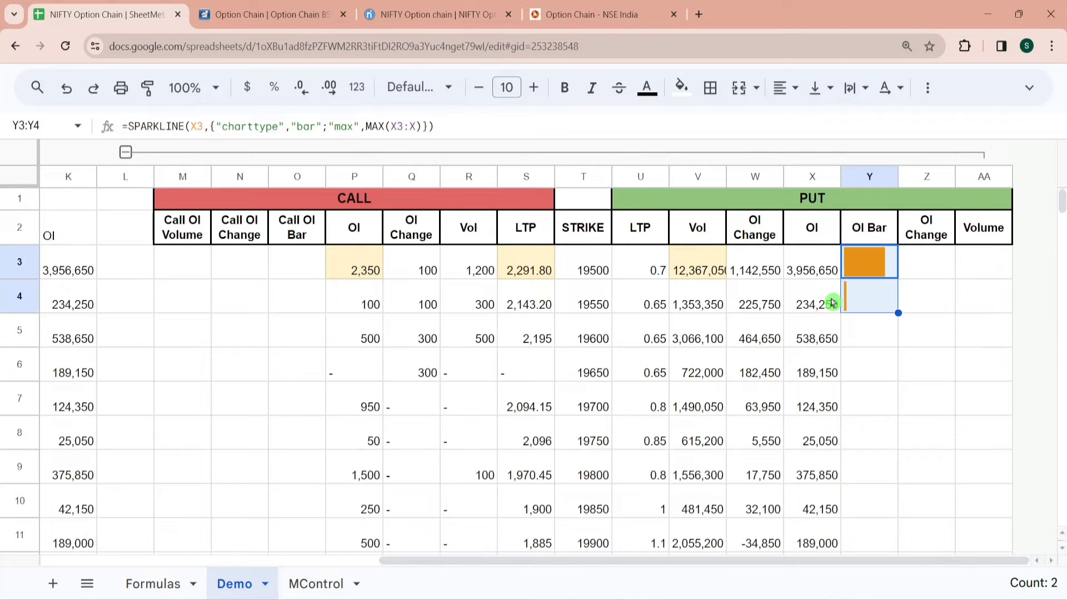
# Add the option "color1","lightgreen" to the Y3 sparkline formula and fill it down to Y4.
pyautogui.click(874, 265)
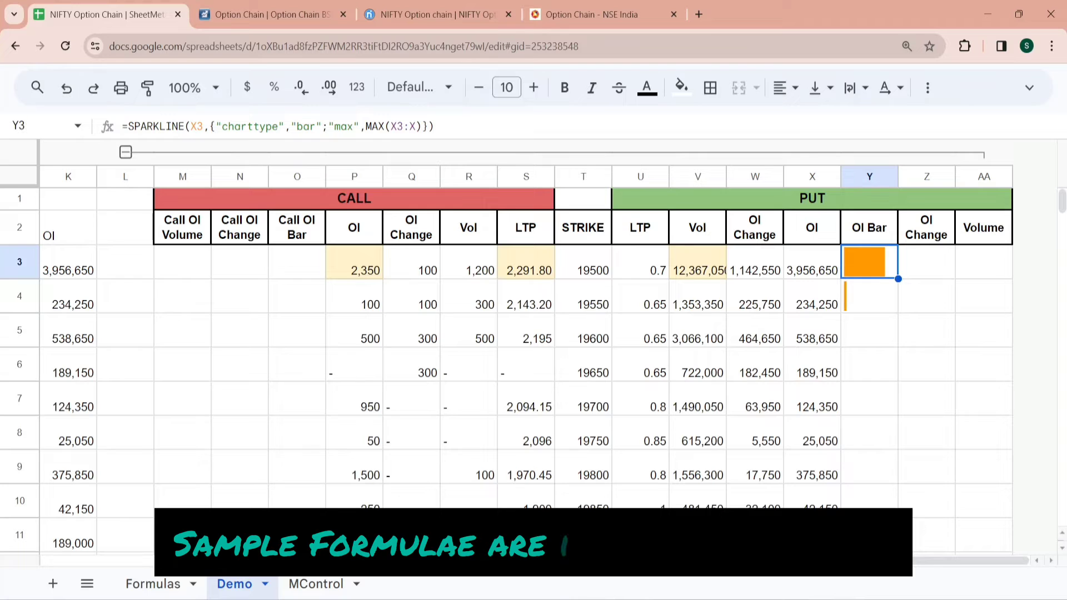
pyautogui.click(423, 127)
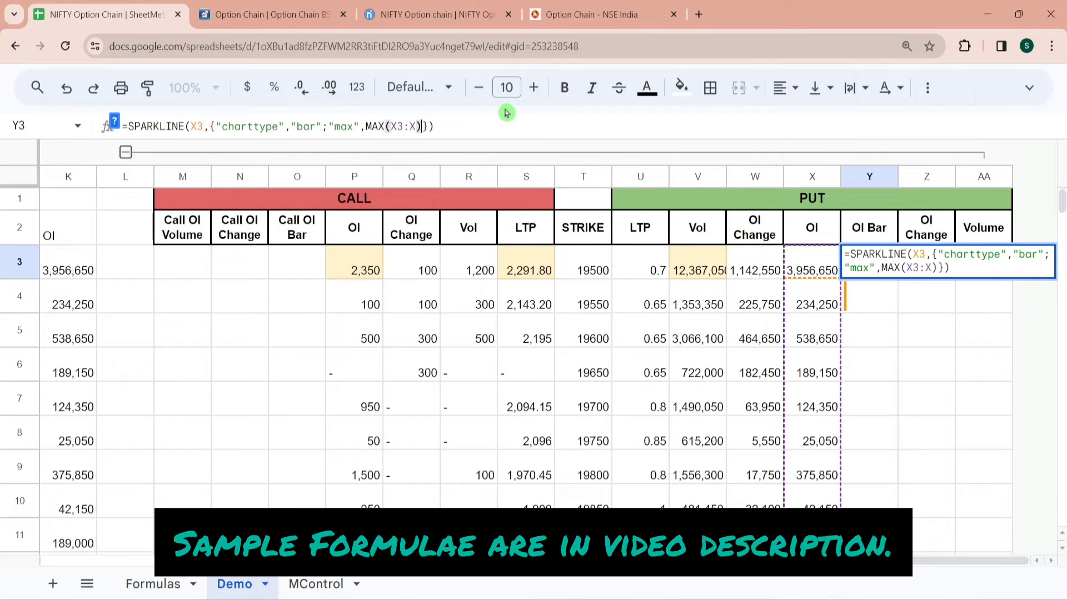
pyautogui.write('; "color1')
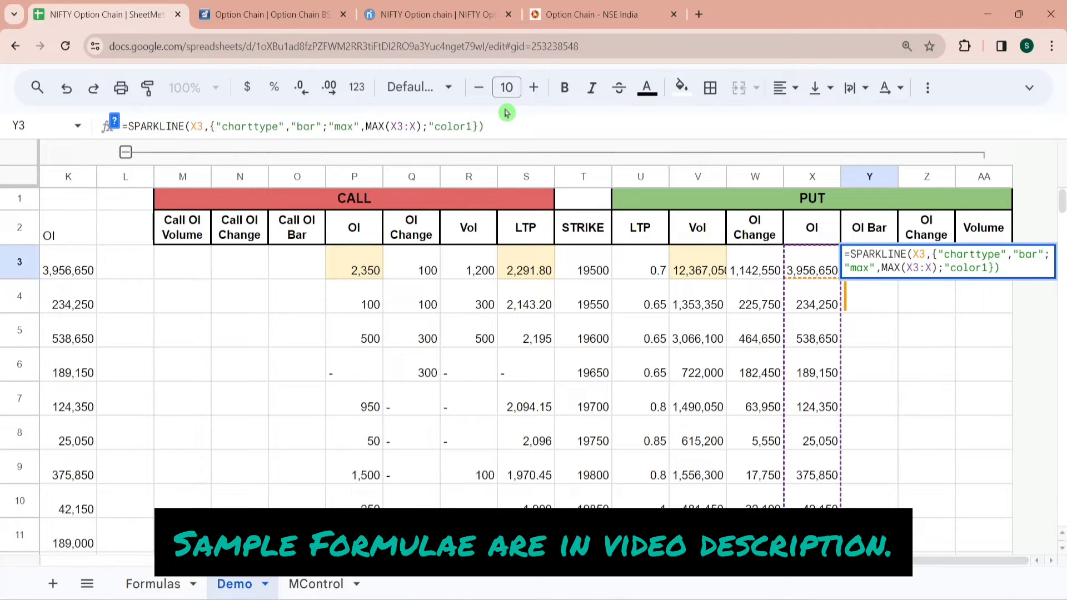
pyautogui.write('"')
pyautogui.write(',"lig')
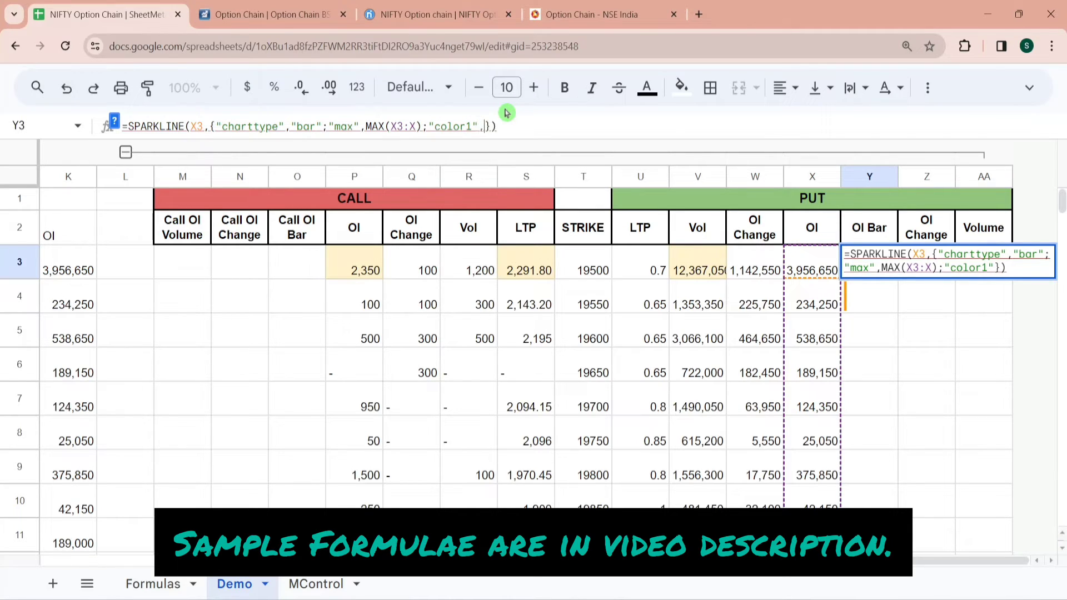
pyautogui.write('htgreen"')
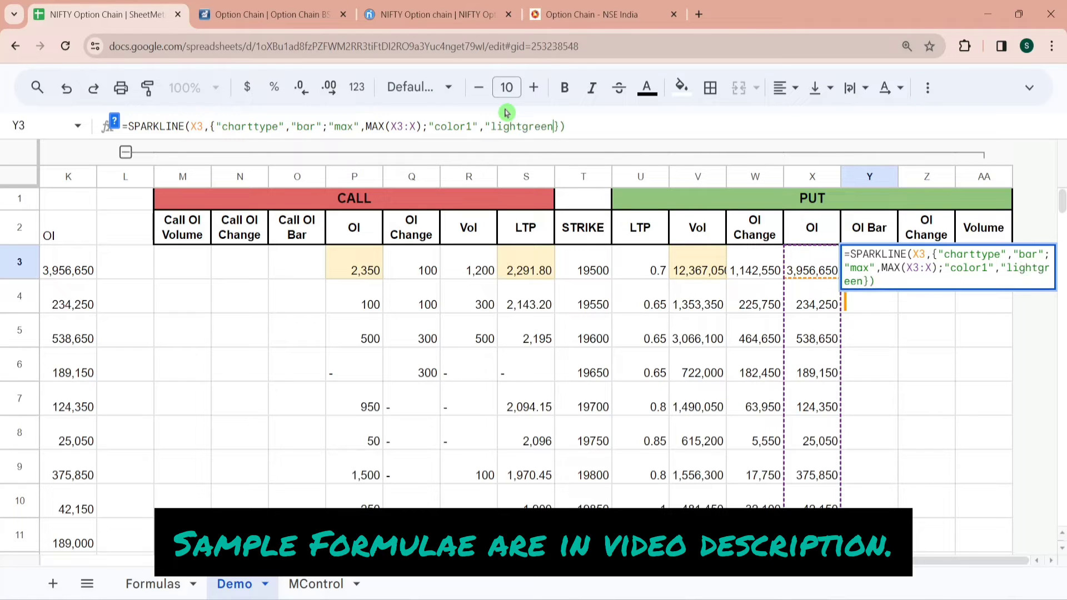
pyautogui.press('Return')
pyautogui.press('Up')
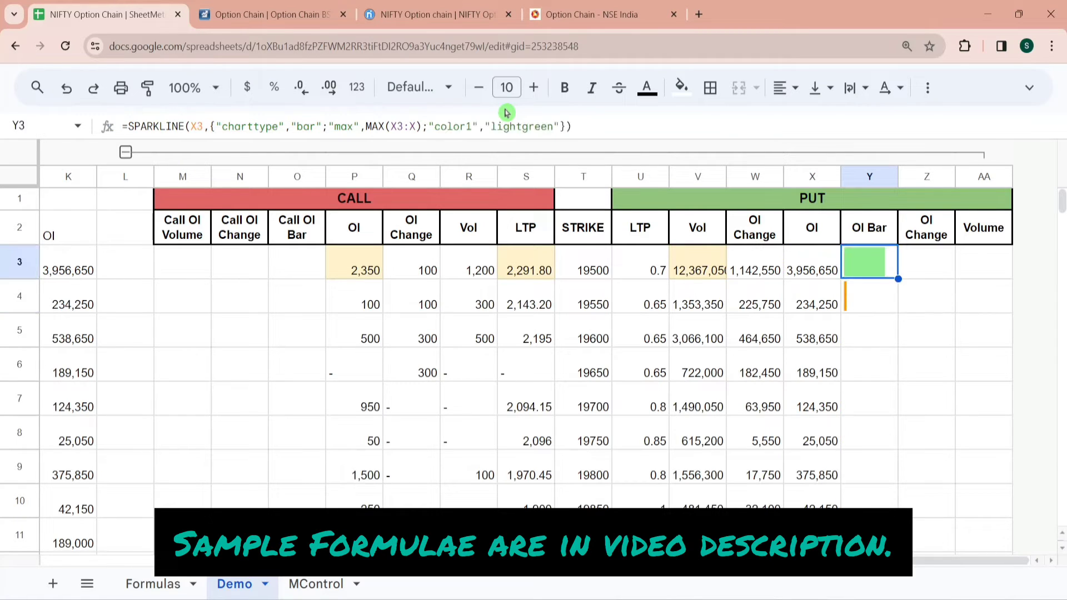
pyautogui.hotkey('shift', 'Down')
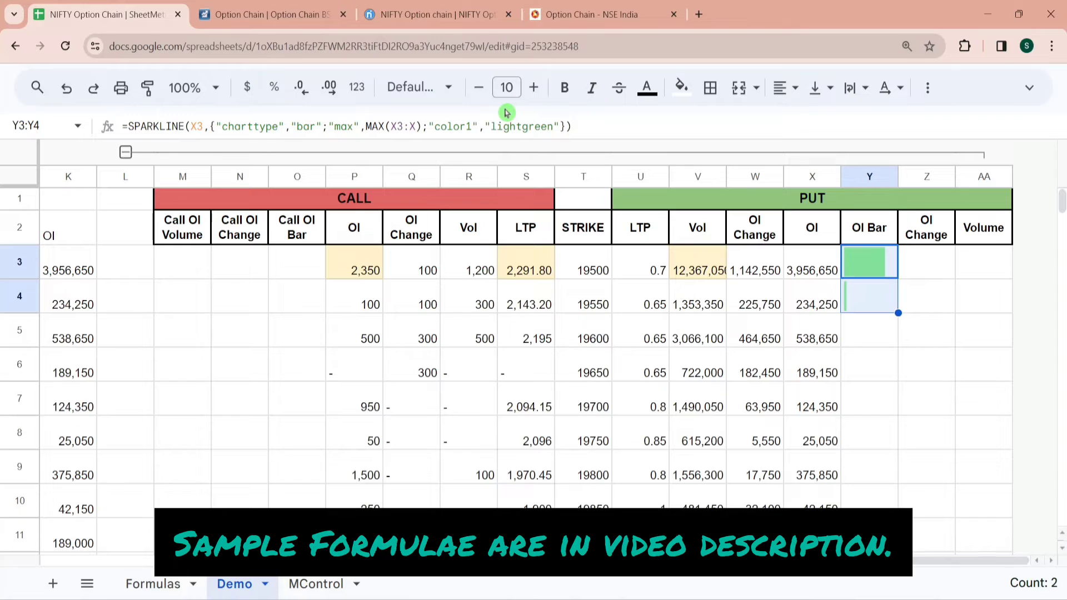
# Examine the PUT OI values in column X down to row 73 for cells that hold no number.
pyautogui.press('Down')
pyautogui.press('Left')
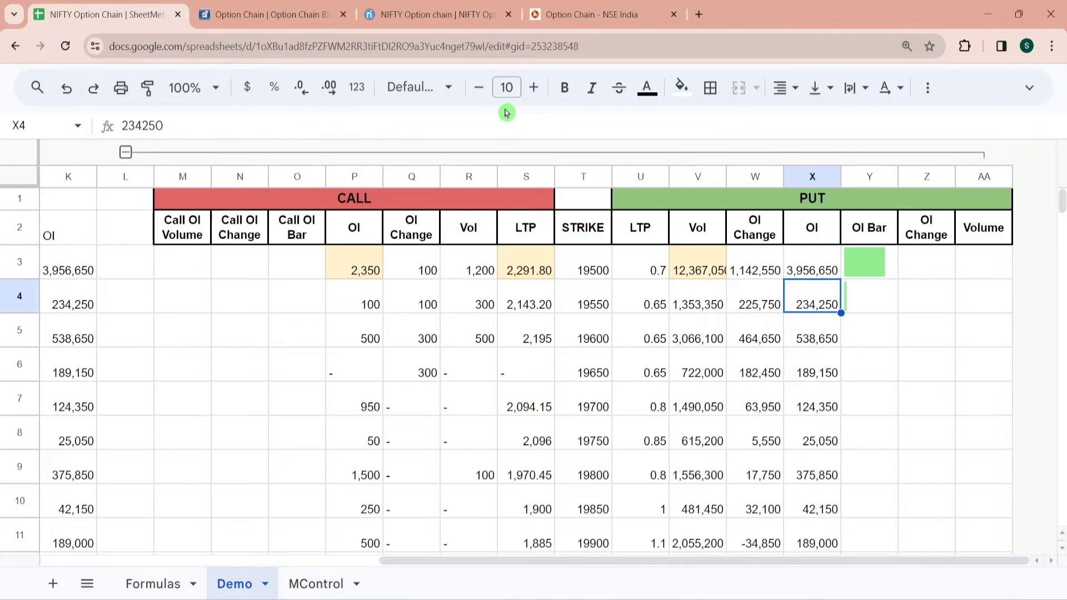
pyautogui.press('Down')
pyautogui.press('Down')
pyautogui.press('Down')
pyautogui.press('Down')
pyautogui.press('Down')
pyautogui.press('Down')
pyautogui.press('Down')
pyautogui.press('Down')
pyautogui.press('Down')
pyautogui.press('Down')
pyautogui.press('Down')
pyautogui.press('Down')
pyautogui.press('Down')
pyautogui.press('Down')
pyautogui.press('Down')
pyautogui.press('Down')
pyautogui.press('Down')
pyautogui.press('Down')
pyautogui.press('Down')
pyautogui.press('Down')
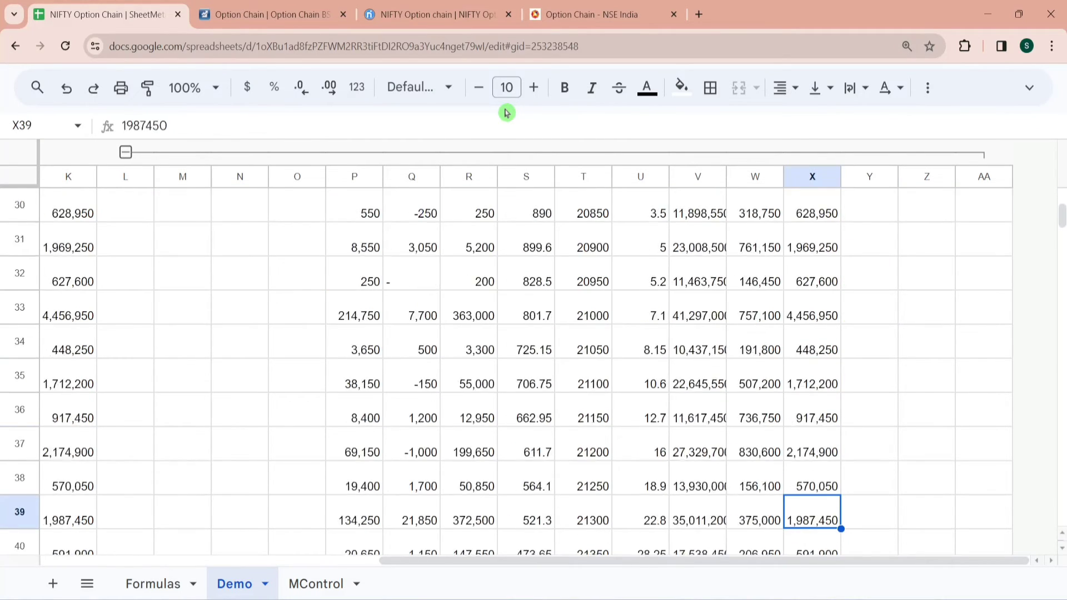
pyautogui.press('Down')
pyautogui.press('Down')
pyautogui.press('Down')
pyautogui.press('Down')
pyautogui.press('Down')
pyautogui.press('Down')
pyautogui.press('Down')
pyautogui.press('Down')
pyautogui.press('Down')
pyautogui.press('Down')
pyautogui.press('Down')
pyautogui.press('Down')
pyautogui.press('Down')
pyautogui.press('Down')
pyautogui.press('Down')
pyautogui.press('Down')
pyautogui.press('Down')
pyautogui.press('Down')
pyautogui.press('Down')
pyautogui.press('Down')
pyautogui.press('Down')
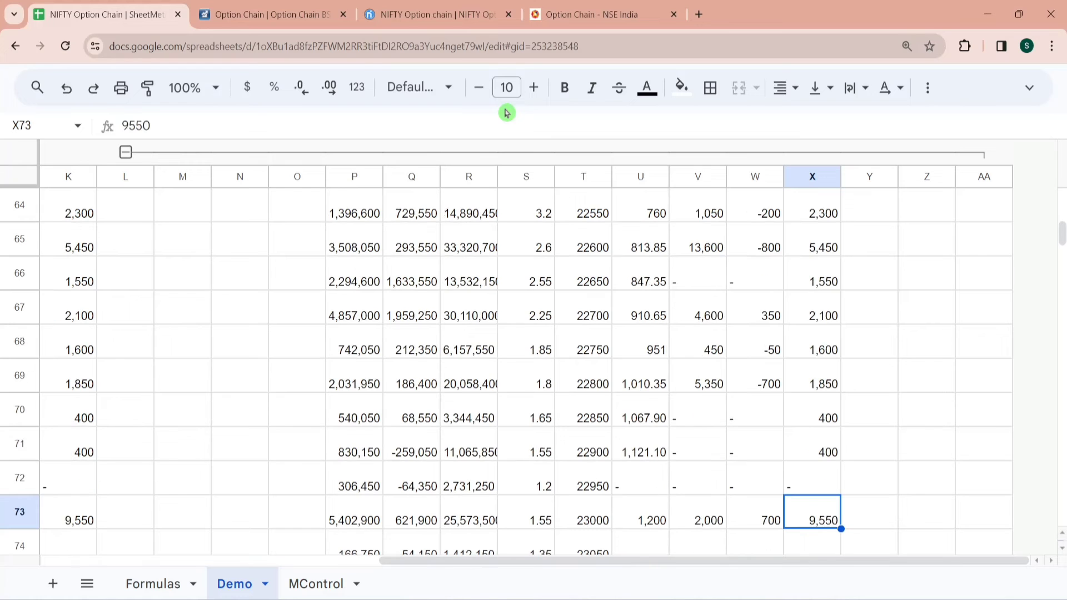
pyautogui.press('Up')
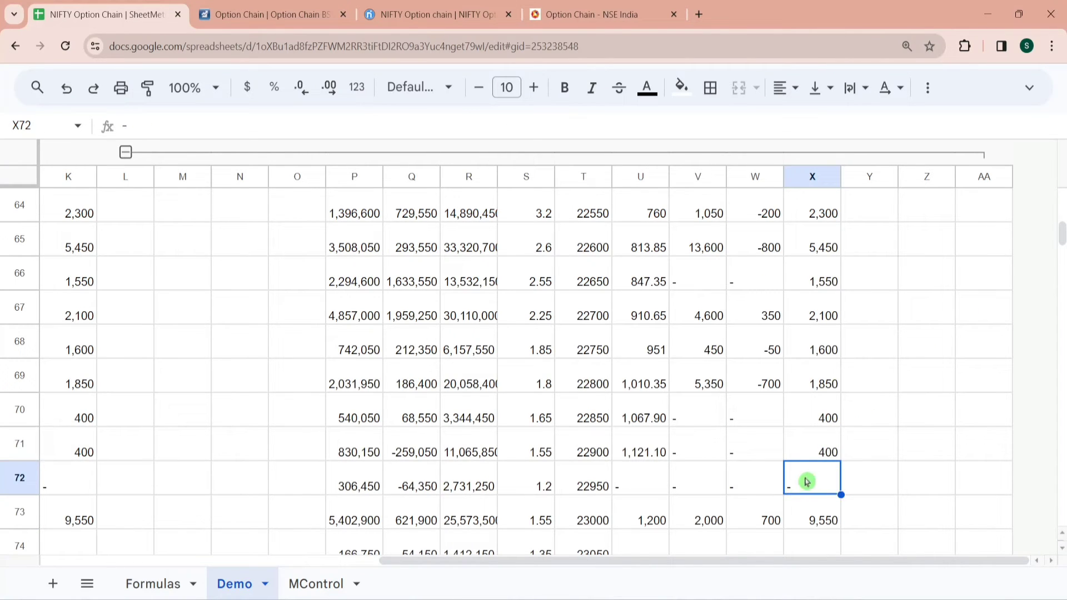
# Fill the sparkline formula from Y4 down the PUT OI Bar column's data rows and check the error details in Y72.
pyautogui.click(863, 454)
pyautogui.hotkey('ctrl', 'Up')
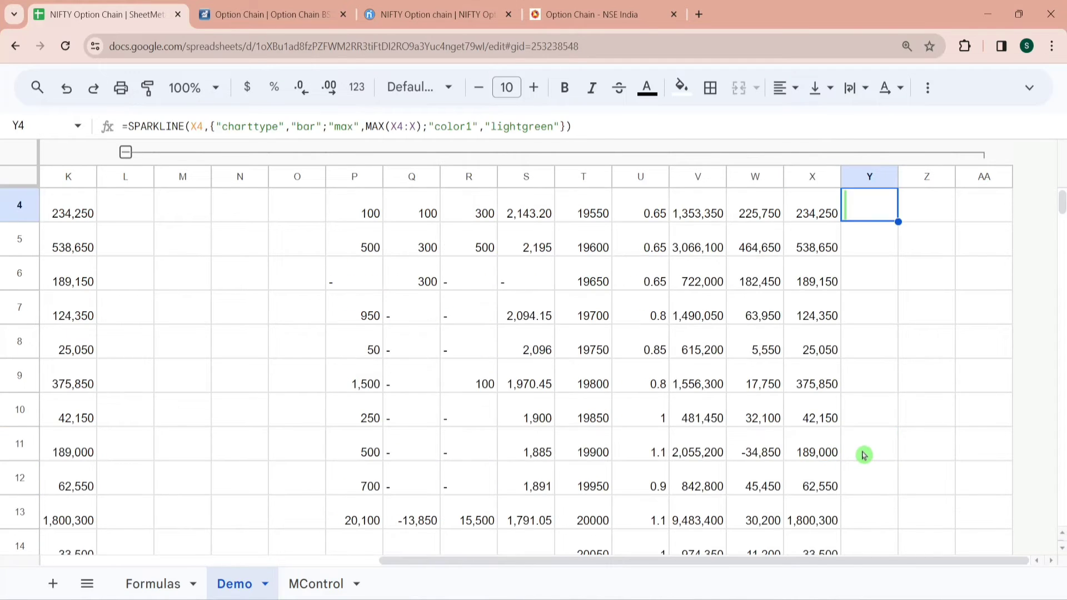
pyautogui.hotkey('shift', 'Down')
pyautogui.hotkey('shift', 'Down')
pyautogui.hotkey('shift', 'Down')
pyautogui.hotkey('shift', 'Down')
pyautogui.hotkey('shift', 'Down')
pyautogui.hotkey('shift', 'Down')
pyautogui.hotkey('shift', 'Down')
pyautogui.hotkey('shift', 'Down')
pyautogui.hotkey('shift', 'Down')
pyautogui.hotkey('shift', 'Down')
pyautogui.hotkey('shift', 'Down')
pyautogui.hotkey('shift', 'Down')
pyautogui.hotkey('shift', 'Down')
pyautogui.hotkey('shift', 'Down')
pyautogui.hotkey('shift', 'Down')
pyautogui.hotkey('shift', 'Down')
pyautogui.hotkey('shift', 'Down')
pyautogui.hotkey('shift', 'Down')
pyautogui.hotkey('shift', 'Down')
pyautogui.hotkey('shift', 'Down')
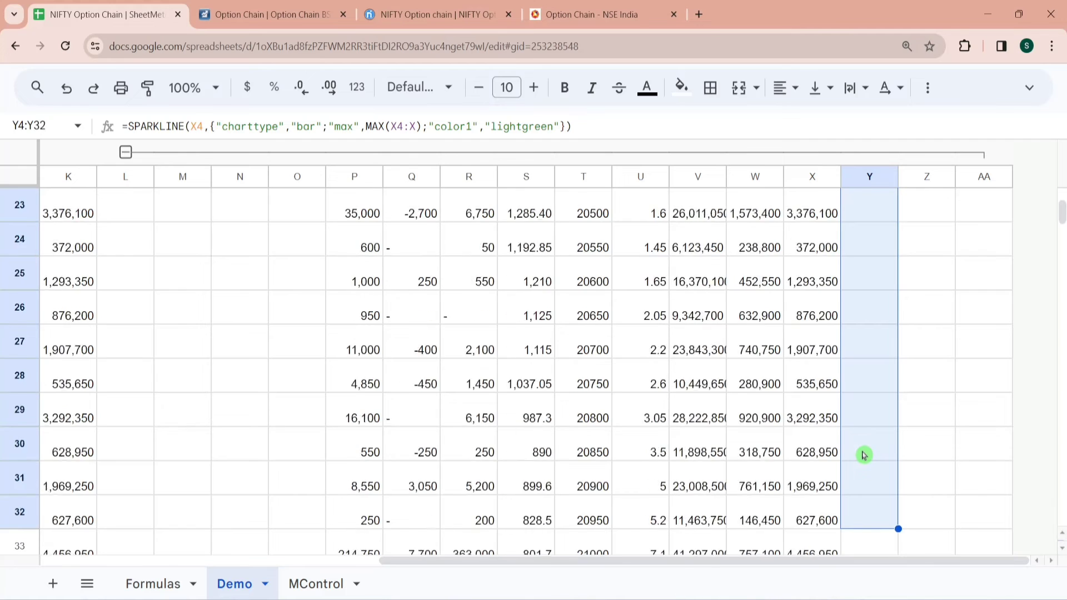
pyautogui.hotkey('ctrl', 'd')
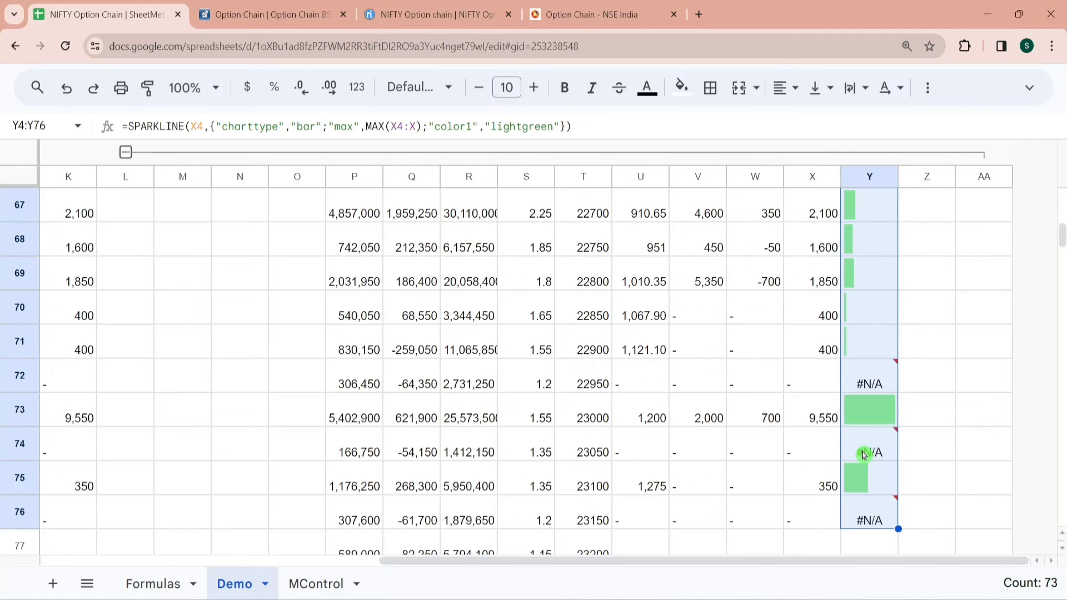
pyautogui.click(871, 384)
pyautogui.scroll(2, 917, 384)
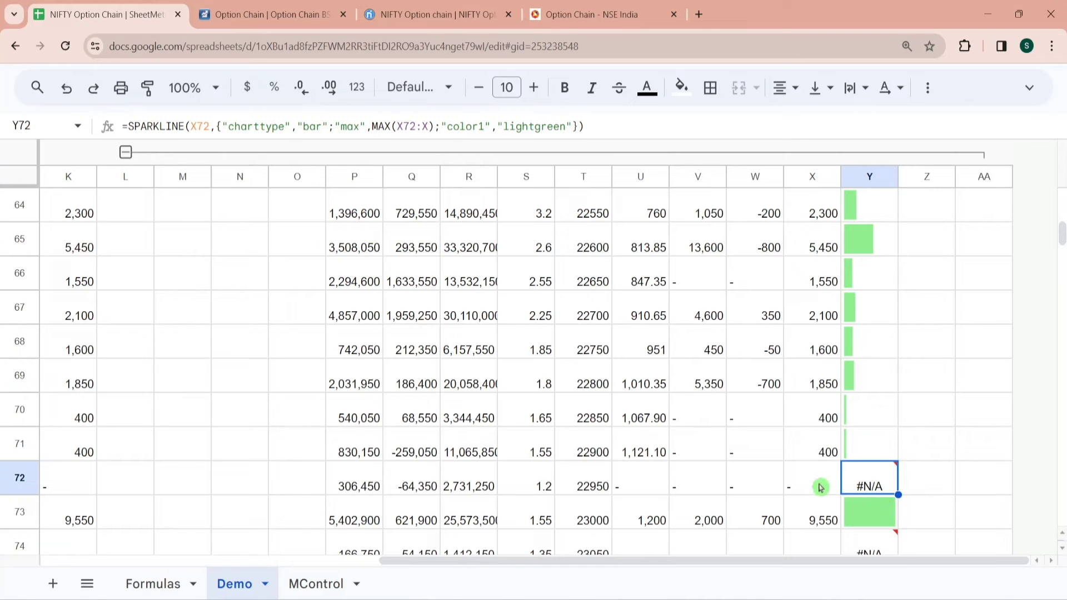
pyautogui.moveTo(870, 485)
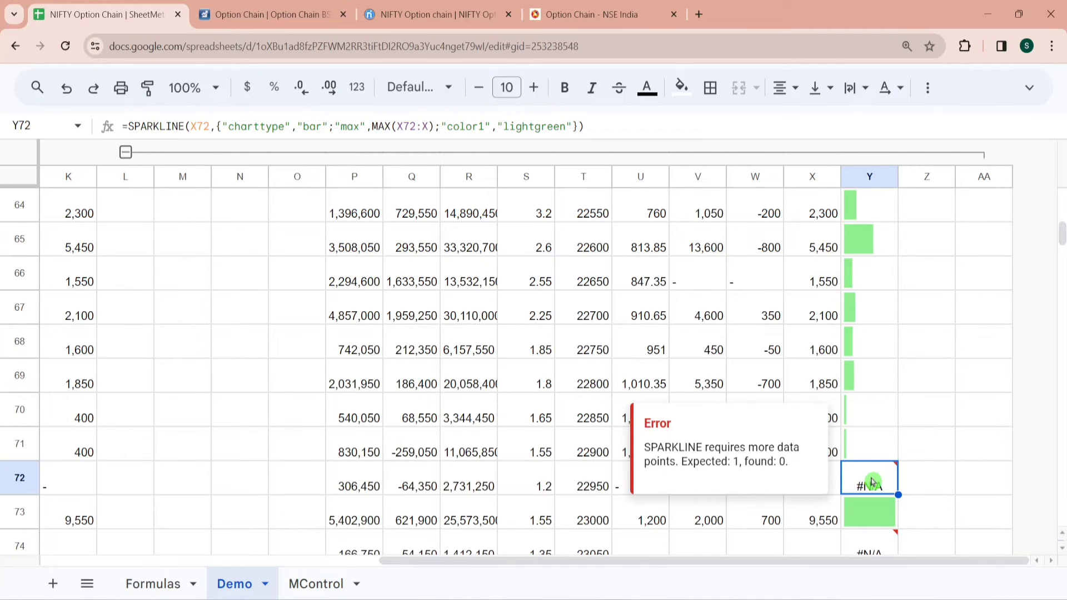
# Add the option "nan","convert" after the color1 option in the Y3 sparkline formula.
pyautogui.hotkey('ctrl', 'Up')
pyautogui.press('Down')
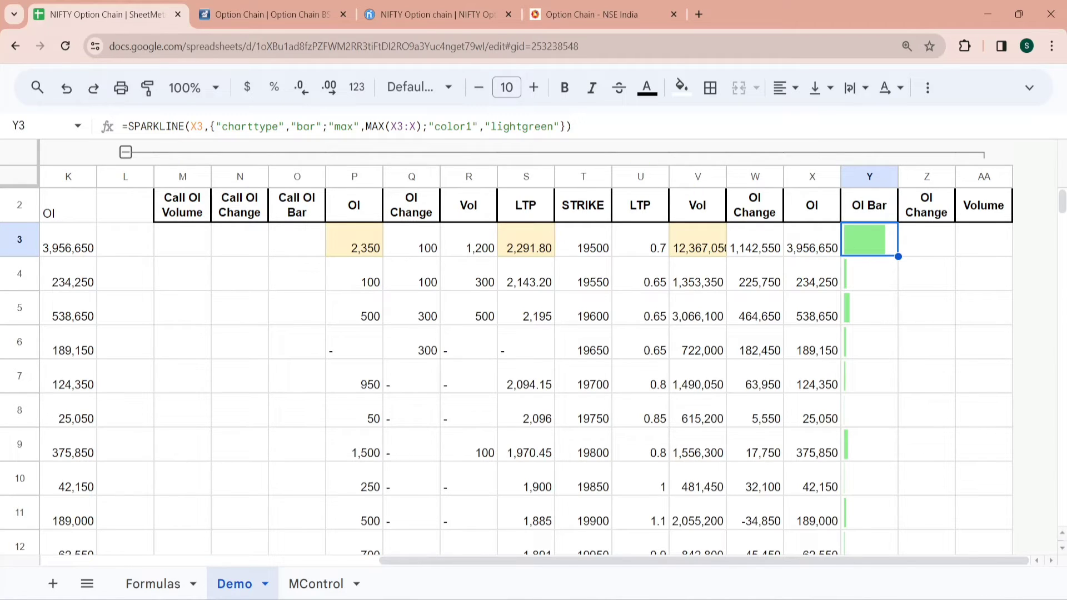
pyautogui.click(559, 127)
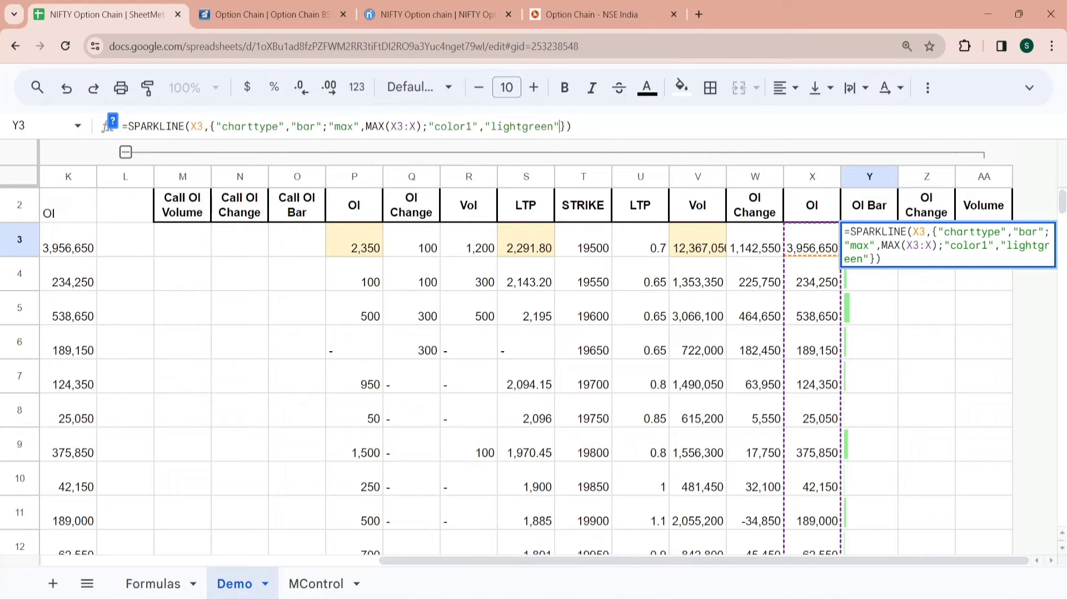
pyautogui.press('Escape')
pyautogui.click(560, 126)
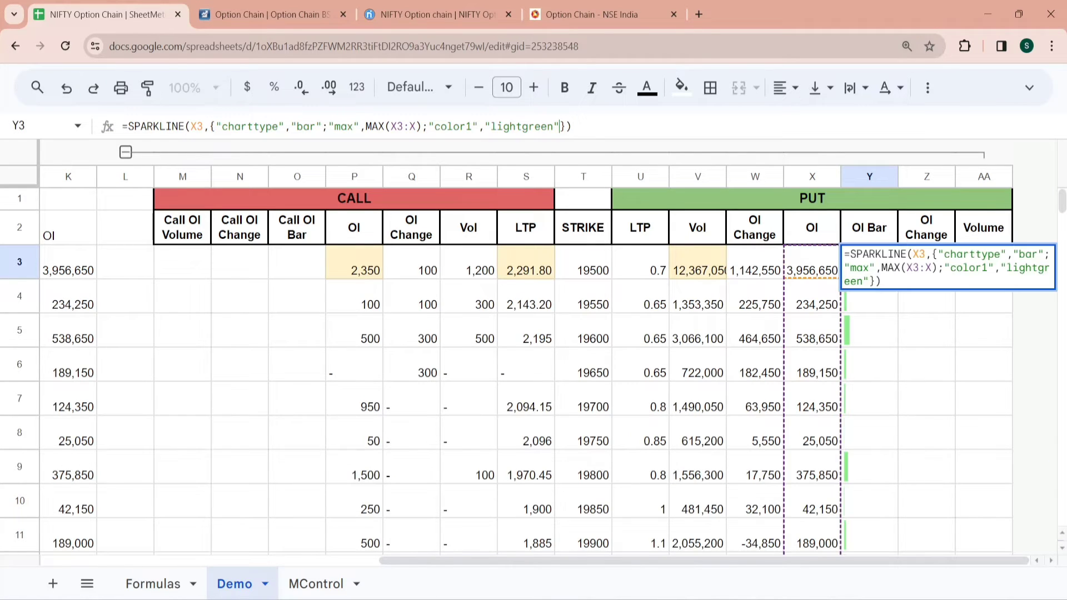
pyautogui.write(';')
pyautogui.write('"nan"')
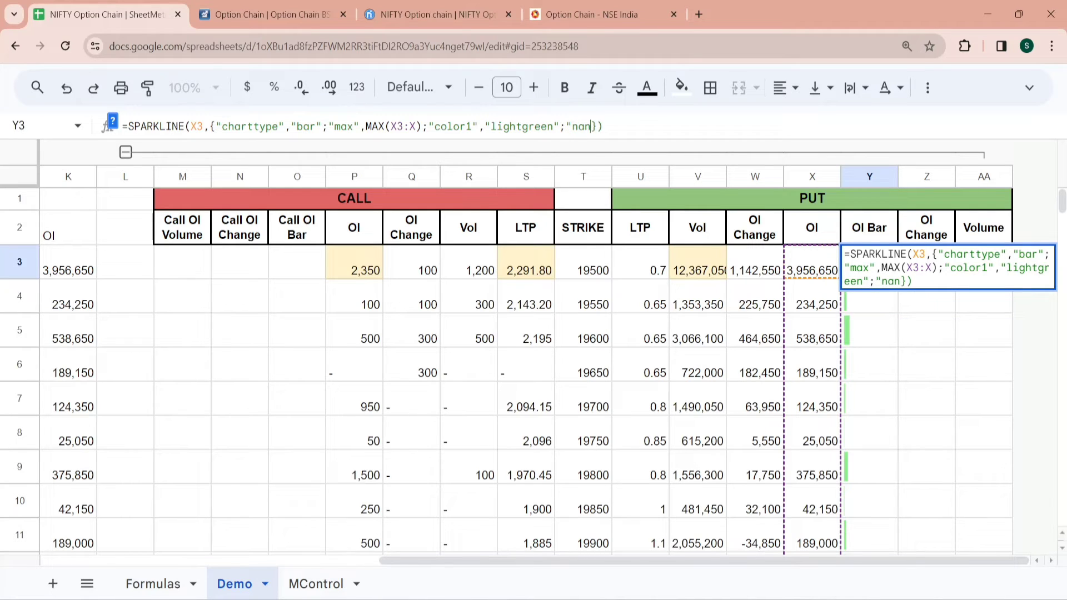
pyautogui.write(',"convert"')
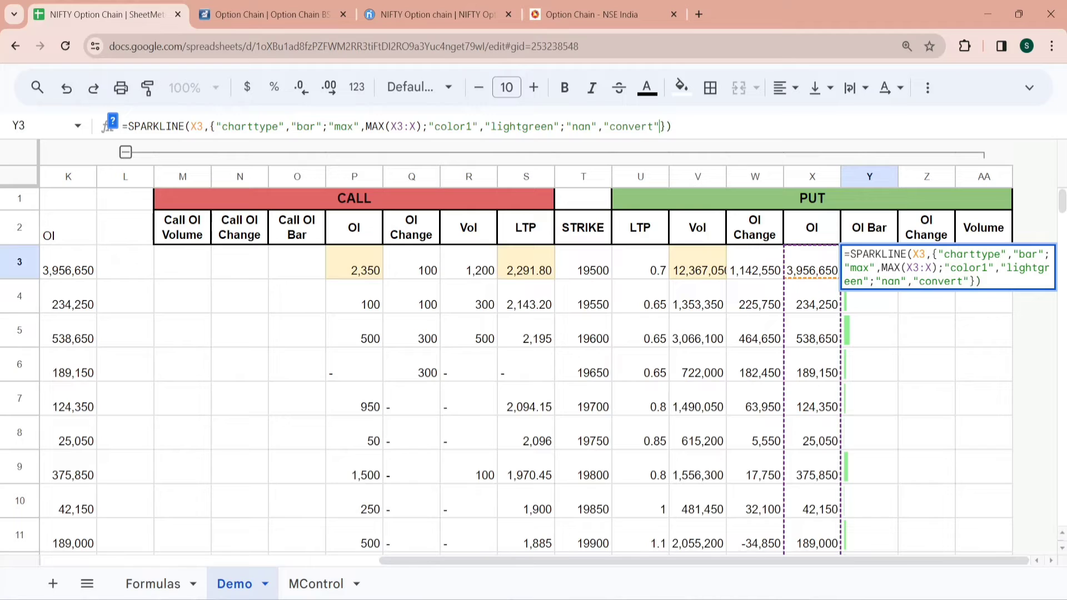
pyautogui.press('Return')
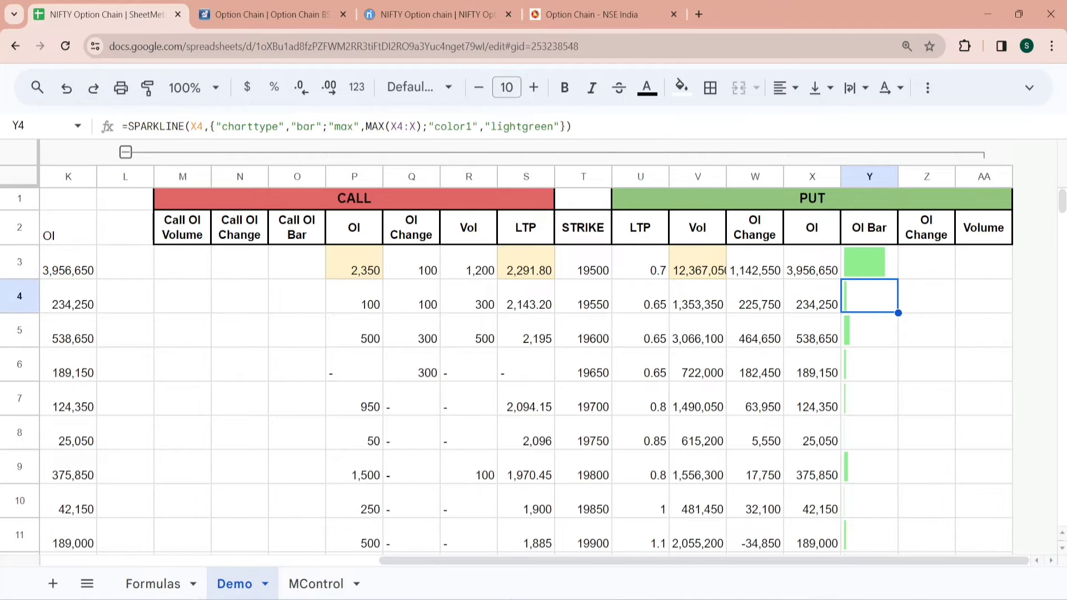
# Fill the updated sparkline formula from Y3 down to Y74 in the PUT OI Bar column.
pyautogui.press('Up')
pyautogui.hotkey('shift', 'Down')
pyautogui.hotkey('shift', 'Down')
pyautogui.hotkey('shift', 'Down')
pyautogui.hotkey('shift', 'Down')
pyautogui.hotkey('shift', 'Down')
pyautogui.hotkey('shift', 'Down')
pyautogui.hotkey('shift', 'Down')
pyautogui.hotkey('shift', 'Down')
pyautogui.hotkey('shift', 'Down')
pyautogui.hotkey('shift', 'Down')
pyautogui.hotkey('shift', 'Down')
pyautogui.hotkey('shift', 'Down')
pyautogui.hotkey('shift', 'Down')
pyautogui.hotkey('shift', 'Down')
pyautogui.hotkey('shift', 'Down')
pyautogui.hotkey('shift', 'Down')
pyautogui.hotkey('shift', 'Down')
pyautogui.hotkey('shift', 'Down')
pyautogui.hotkey('shift', 'Down')
pyautogui.hotkey('shift', 'Down')
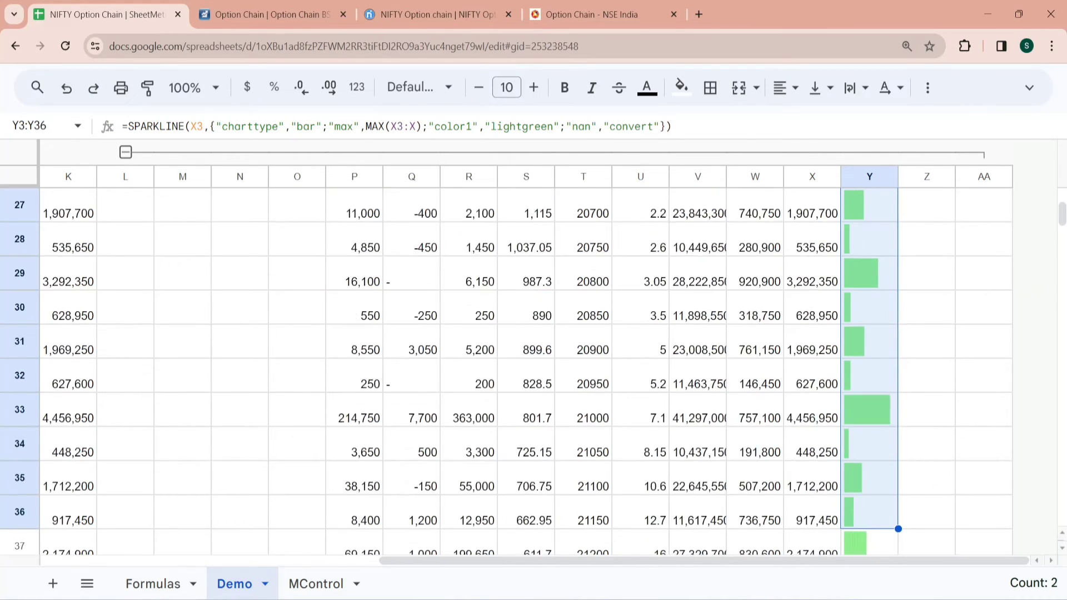
pyautogui.hotkey('shift', 'Down')
pyautogui.hotkey('shift', 'Down')
pyautogui.hotkey('shift', 'Down')
pyautogui.hotkey('shift', 'Down')
pyautogui.hotkey('shift', 'Down')
pyautogui.hotkey('shift', 'Down')
pyautogui.hotkey('shift', 'Down')
pyautogui.hotkey('shift', 'Down')
pyautogui.hotkey('shift', 'Down')
pyautogui.hotkey('shift', 'Down')
pyautogui.hotkey('shift', 'Down')
pyautogui.hotkey('shift', 'Down')
pyautogui.hotkey('shift', 'Down')
pyautogui.hotkey('shift', 'Down')
pyautogui.hotkey('shift', 'Down')
pyautogui.hotkey('shift', 'Down')
pyautogui.hotkey('shift', 'Down')
pyautogui.hotkey('shift', 'Down')
pyautogui.hotkey('shift', 'Down')
pyautogui.hotkey('shift', 'Down')
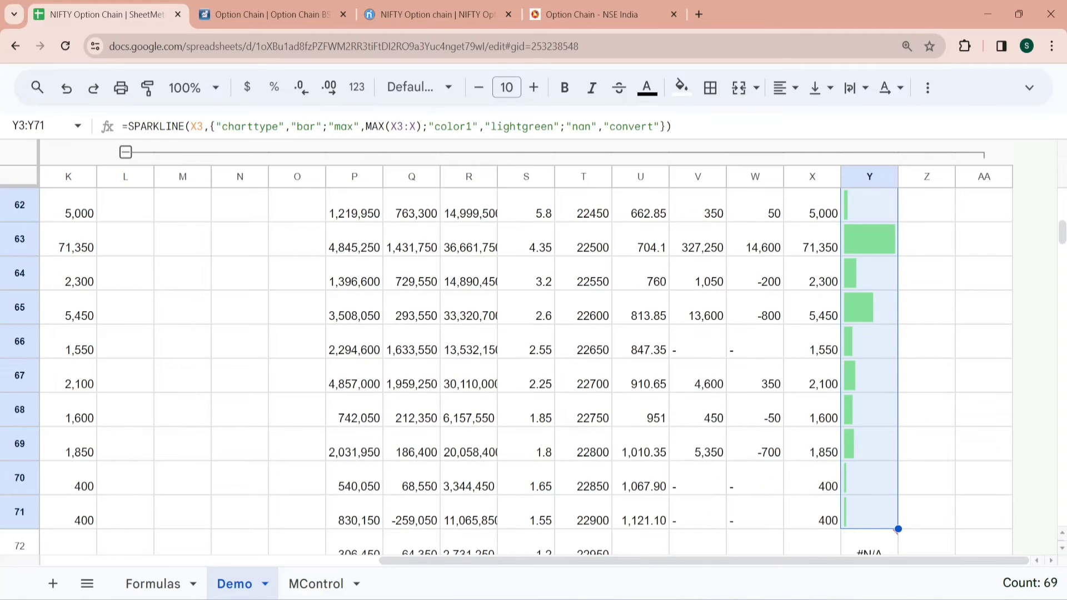
pyautogui.hotkey('shift', 'Down')
pyautogui.hotkey('shift', 'Down')
pyautogui.hotkey('shift', 'Down')
pyautogui.hotkey('ctrl', 'd')
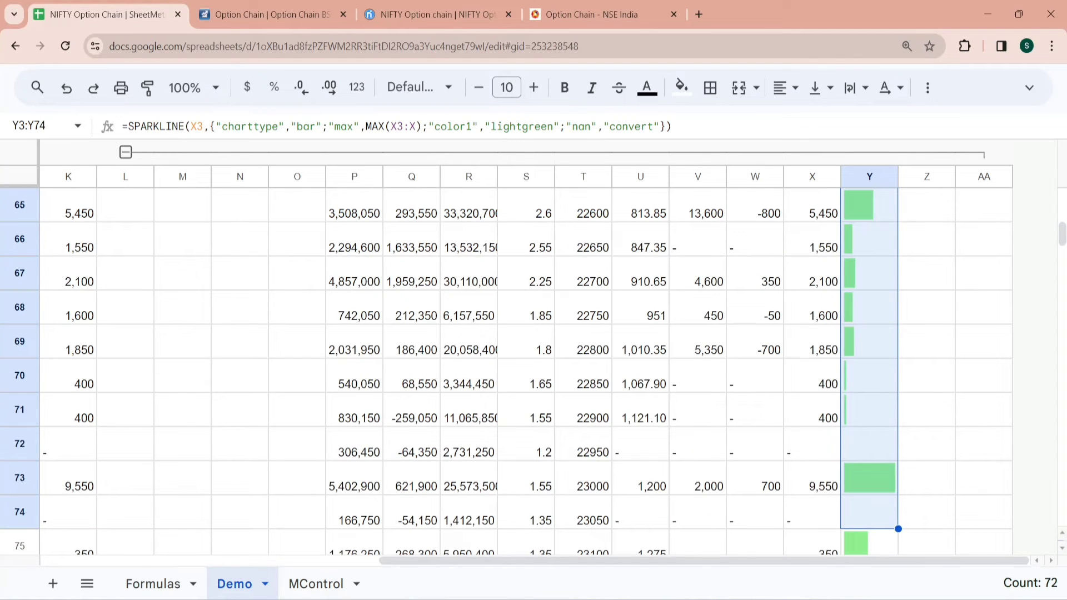
# Fill the sparkline formula with the "nan","convert" option from Y73 down to Y90 in the PUT OI Bar column.
pyautogui.click(873, 455)
pyautogui.click(875, 483)
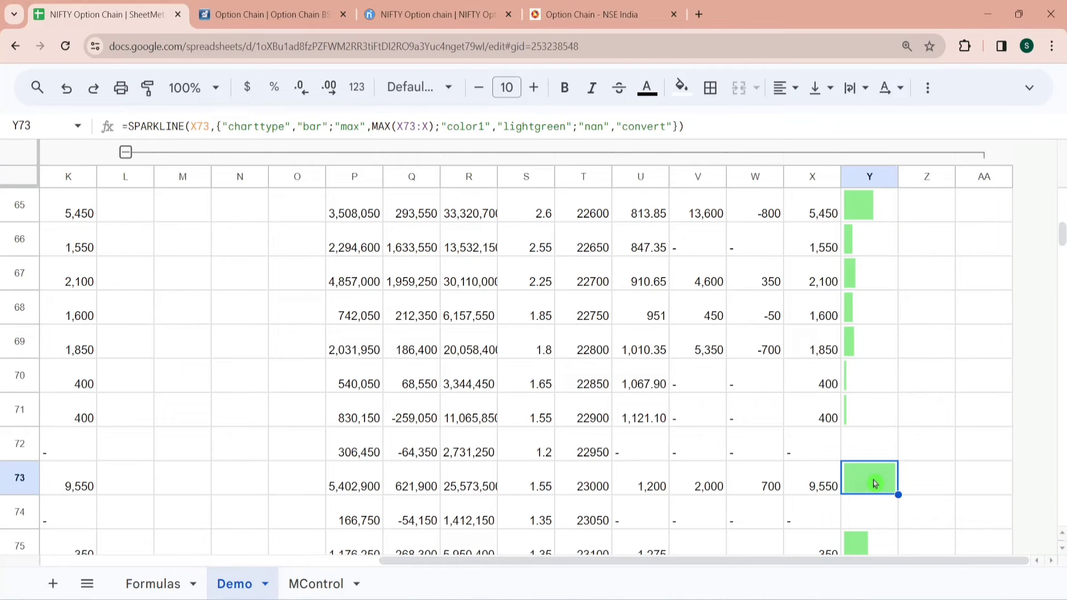
pyautogui.hotkey('shift', 'Down')
pyautogui.hotkey('shift', 'Down')
pyautogui.hotkey('shift', 'Down')
pyautogui.hotkey('shift', 'Down')
pyautogui.hotkey('shift', 'Down')
pyautogui.hotkey('shift', 'Down')
pyautogui.hotkey('shift', 'Down')
pyautogui.hotkey('shift', 'Down')
pyautogui.hotkey('shift', 'Down')
pyautogui.hotkey('shift', 'Down')
pyautogui.hotkey('shift', 'Down')
pyautogui.hotkey('shift', 'Down')
pyautogui.hotkey('shift', 'Down')
pyautogui.hotkey('shift', 'Down')
pyautogui.hotkey('shift', 'Down')
pyautogui.hotkey('shift', 'Down')
pyautogui.hotkey('shift', 'Down')
pyautogui.hotkey('shift', 'Down')
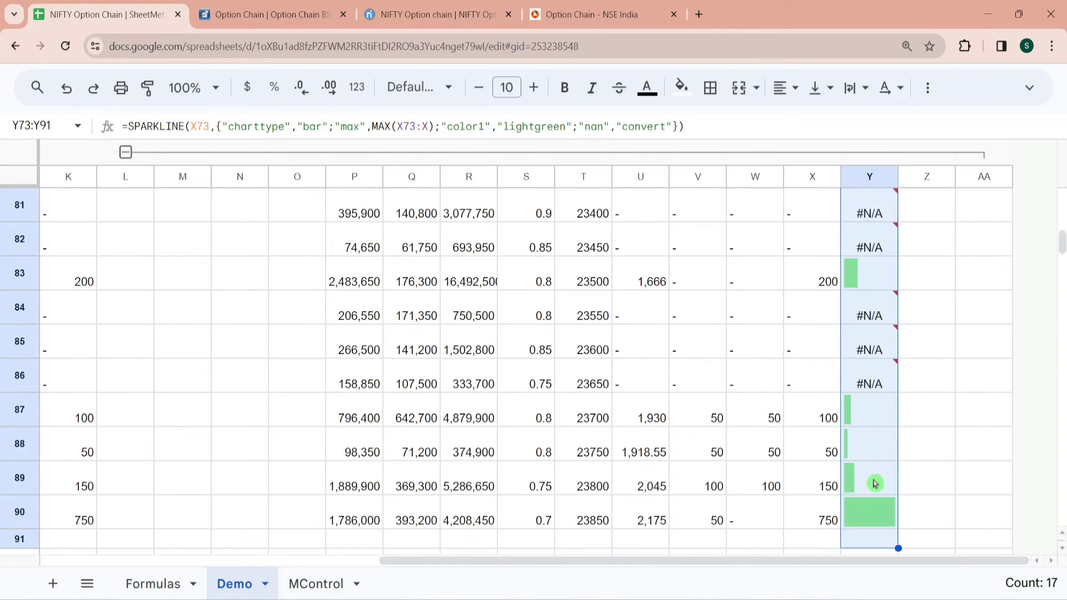
pyautogui.hotkey('shift', 'Up')
# Review the filled sparkline bars in the PUT OI Bar column from row 90 back up to Y3.
pyautogui.press('Up')
pyautogui.press('Up')
pyautogui.press('Up')
pyautogui.press('Up')
pyautogui.press('Up')
pyautogui.press('Up')
pyautogui.press('Up')
pyautogui.press('Up')
pyautogui.press('Up')
pyautogui.press('Up')
pyautogui.press('Up')
pyautogui.press('Up')
pyautogui.press('Up')
pyautogui.press('Up')
pyautogui.press('Up')
pyautogui.press('Up')
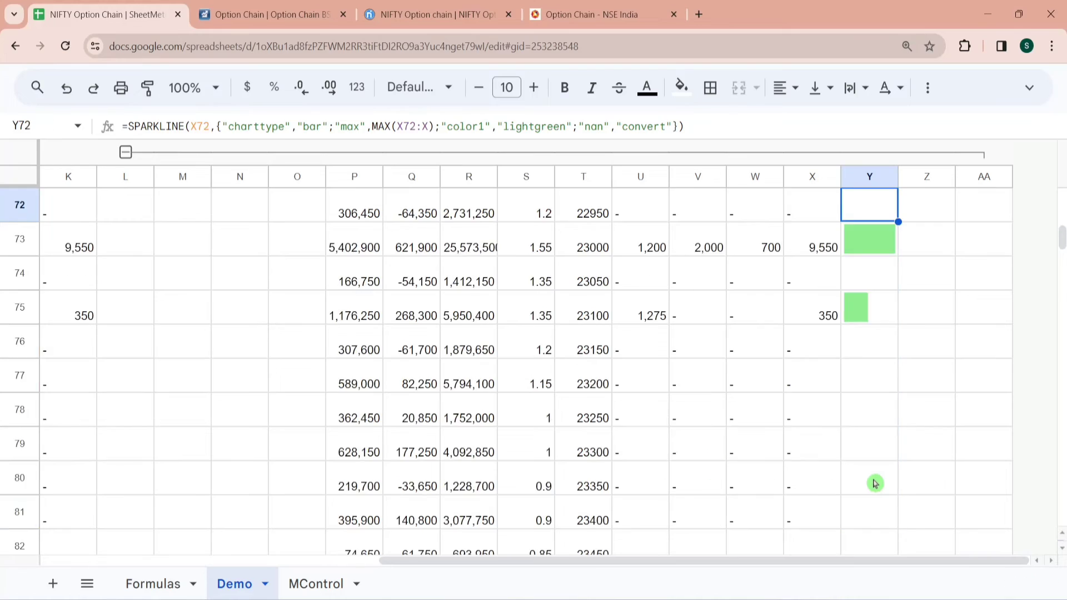
pyautogui.press('Up')
pyautogui.press('Up')
pyautogui.press('Up')
pyautogui.press('Up')
pyautogui.press('Up')
pyautogui.press('Up')
pyautogui.press('Up')
pyautogui.press('Up')
pyautogui.press('Up')
pyautogui.press('Up')
pyautogui.press('Up')
pyautogui.press('Up')
pyautogui.press('Up')
pyautogui.press('Up')
pyautogui.press('Up')
pyautogui.press('Up')
pyautogui.press('Up')
pyautogui.press('Up')
pyautogui.press('Up')
pyautogui.press('Up')
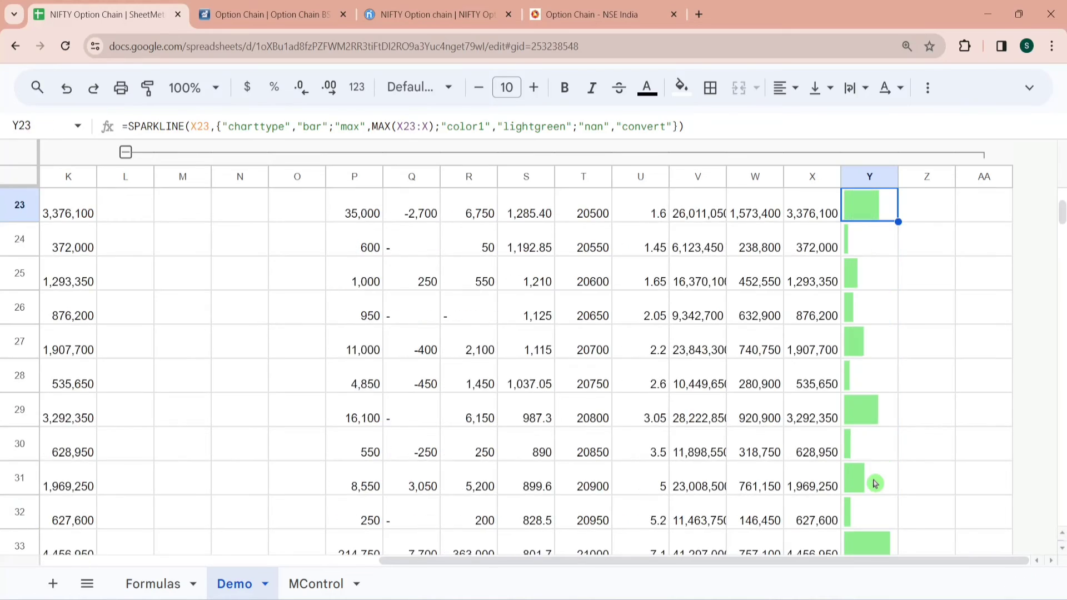
pyautogui.press('Up')
pyautogui.press('Up')
pyautogui.press('Up')
pyautogui.press('Up')
pyautogui.press('Up')
pyautogui.press('Up')
pyautogui.press('Up')
pyautogui.press('Up')
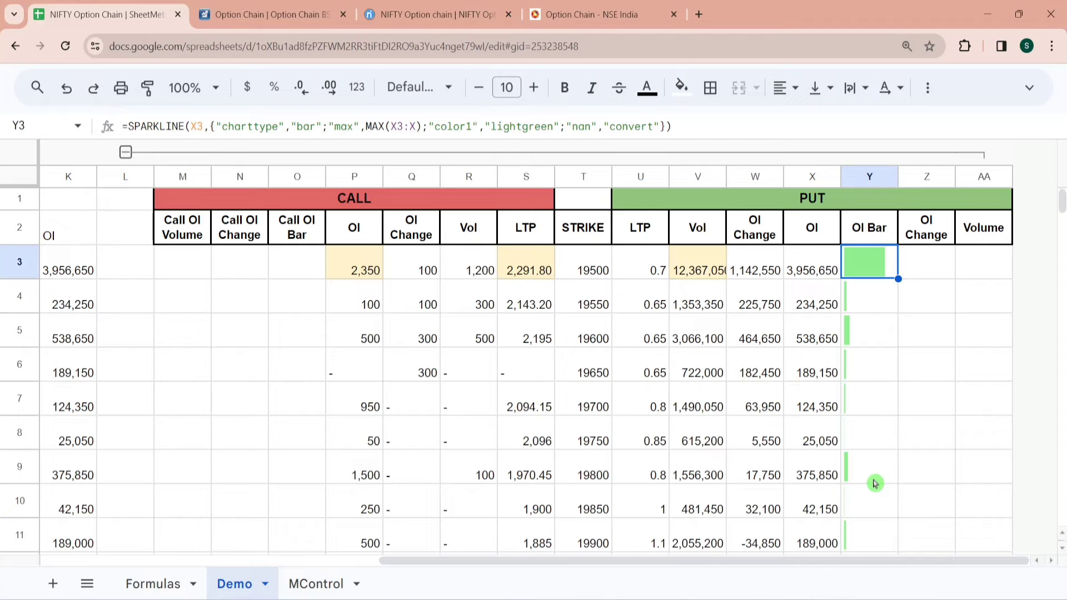
# Copy the sparkline formula text from Y3 into Z3 under the PUT OI Change header.
pyautogui.press('Right')
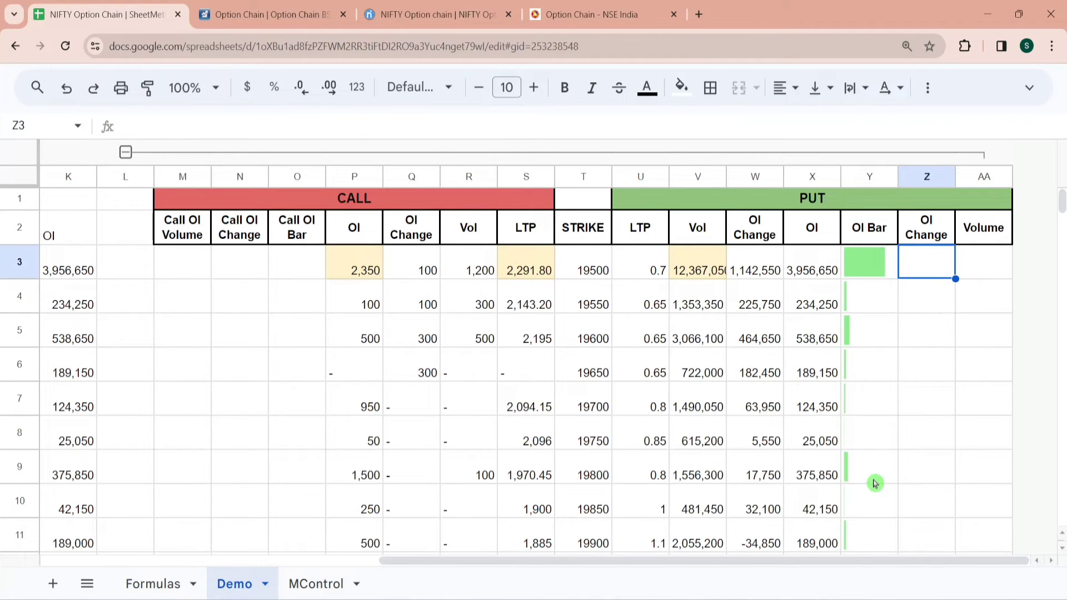
pyautogui.press('Left')
pyautogui.moveTo(672, 127); pyautogui.dragTo(113, 160)
pyautogui.hotkey('ctrl', 'c')
pyautogui.press('Tab')
pyautogui.hotkey('ctrl', 'v')
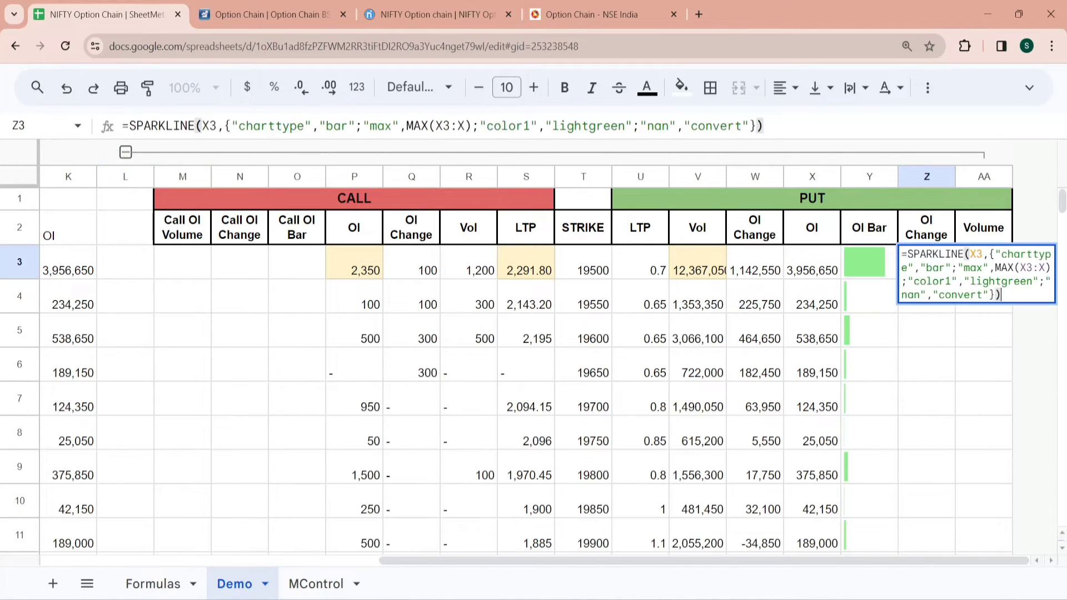
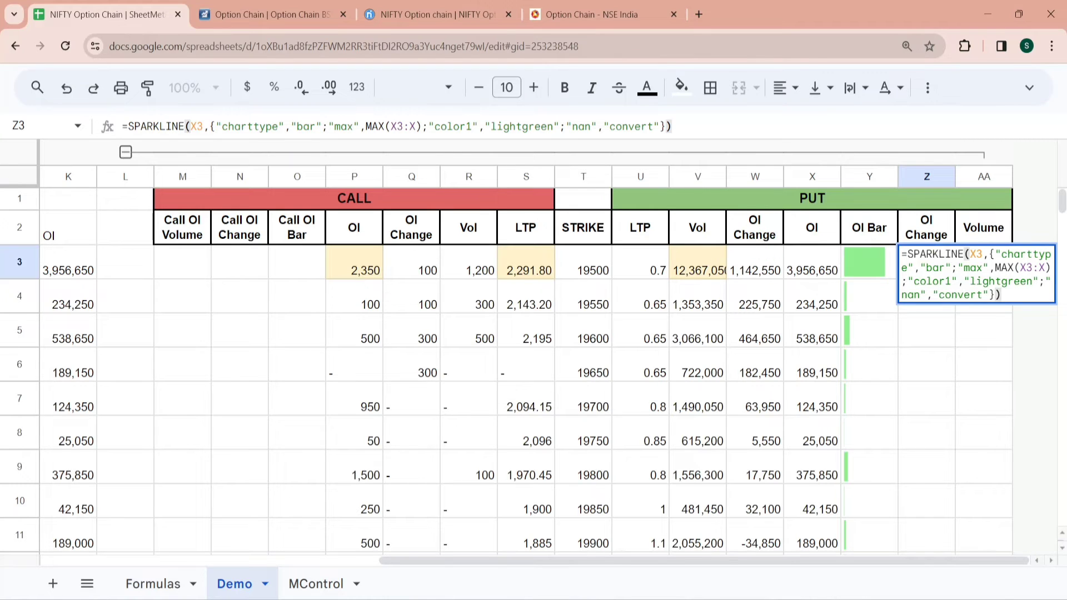
# Change the Z3 formula's data reference to W3 and its maximum range to MAX(W3:W).
pyautogui.click(977, 255)
pyautogui.press('BackSpace')
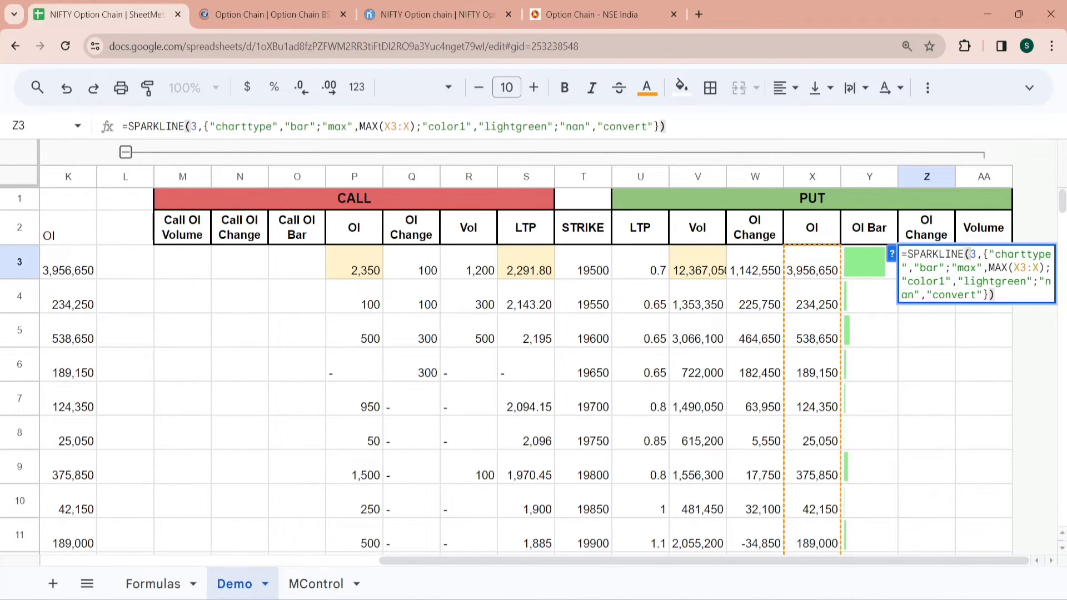
pyautogui.write('W')
pyautogui.click(1026, 268)
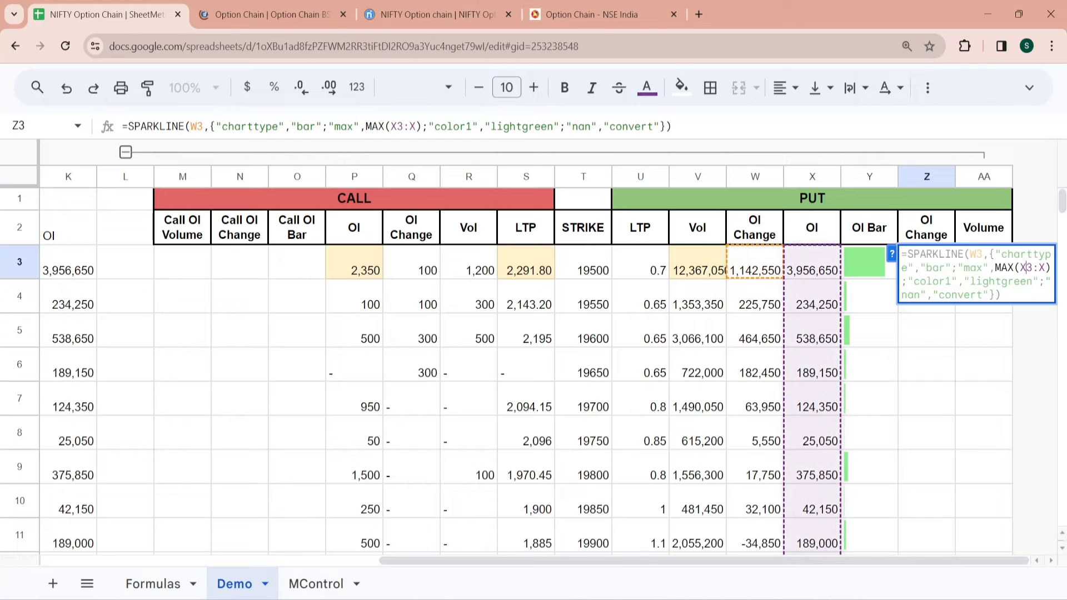
pyautogui.press('BackSpace')
pyautogui.write('W')
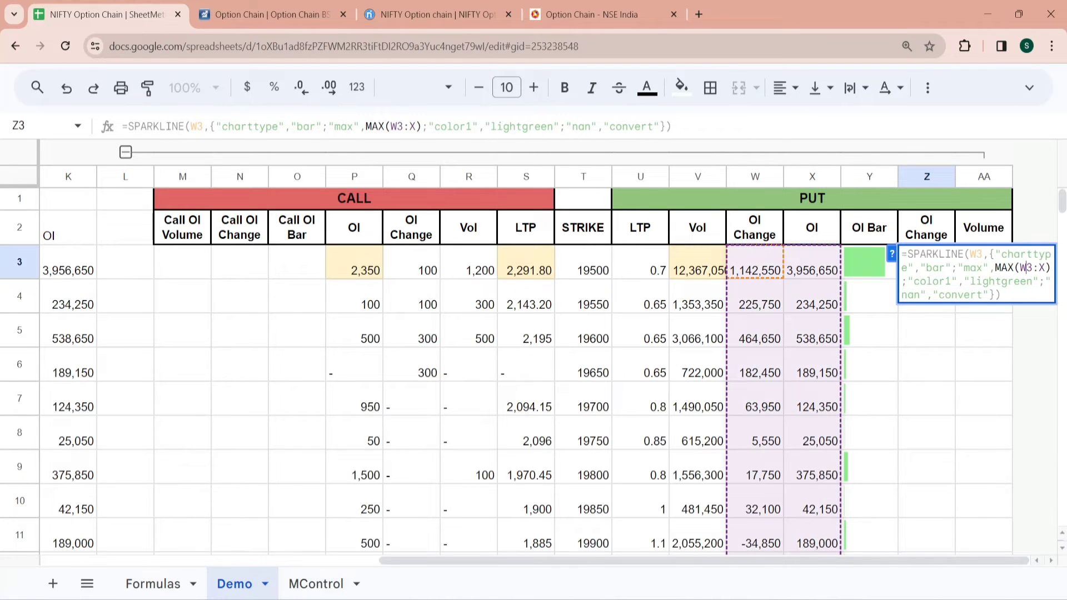
pyautogui.click(1047, 268)
pyautogui.press('BackSpace')
pyautogui.write('W')
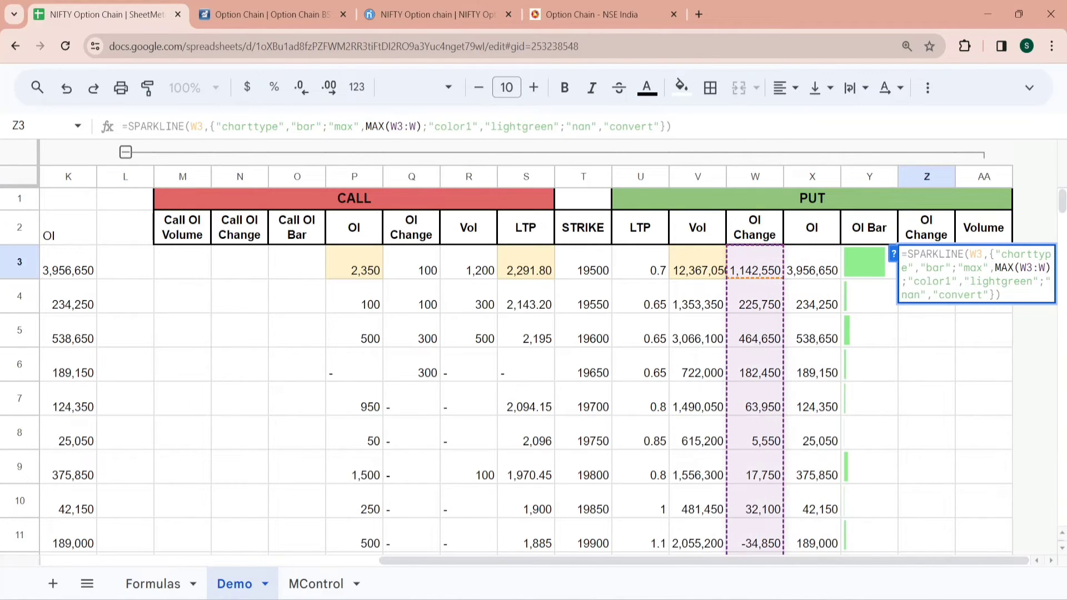
# Set the Z3 sparkline's color1 option to "green" and commit the formula.
pyautogui.click(996, 282)
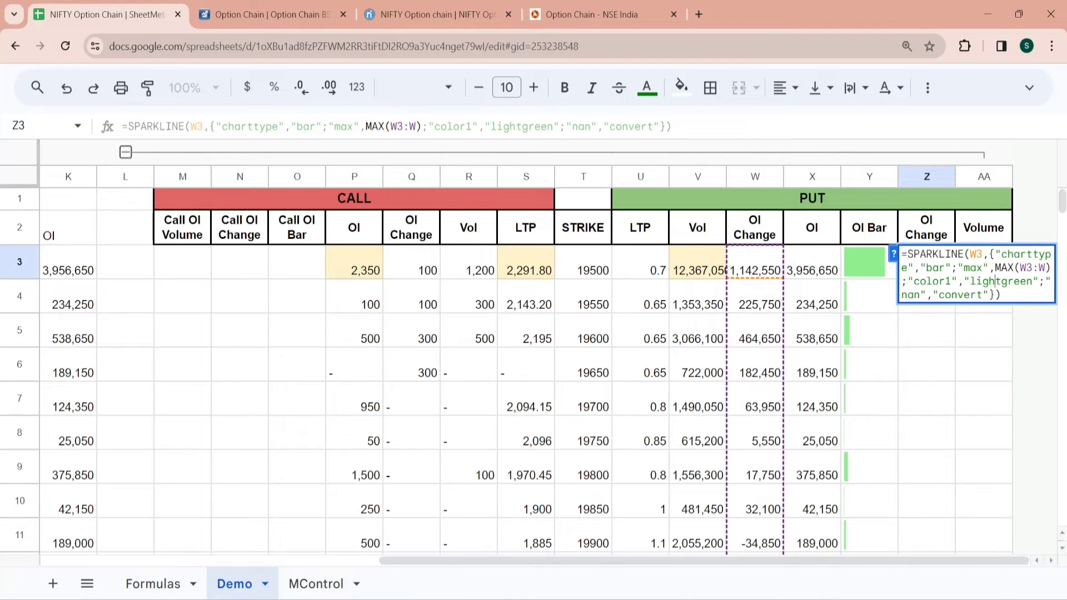
pyautogui.press('BackSpace')
pyautogui.press('BackSpace')
pyautogui.press('BackSpace')
pyautogui.press('BackSpace')
pyautogui.press('BackSpace')
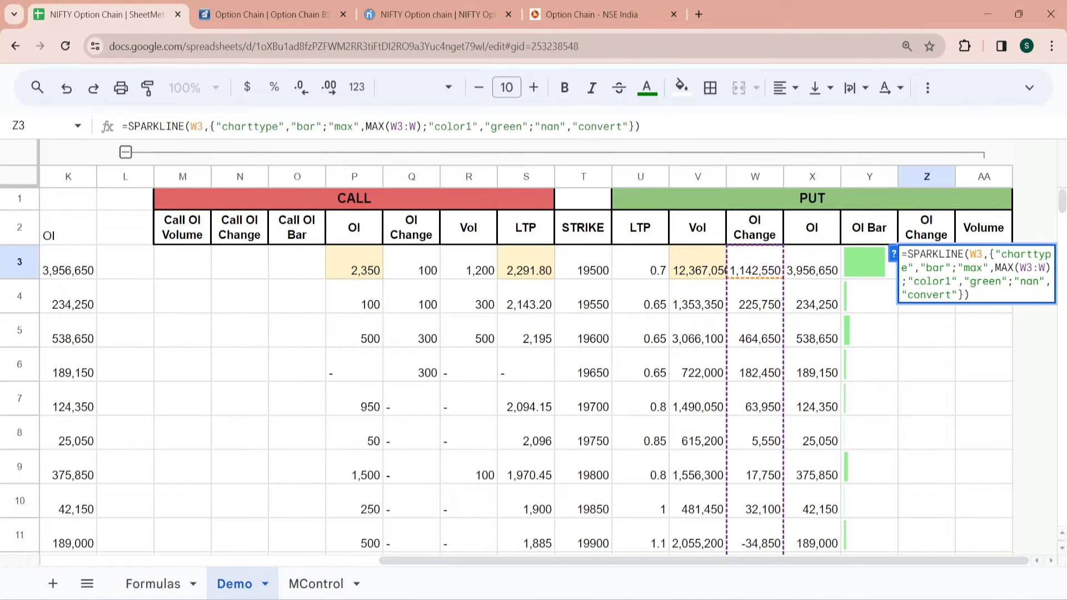
pyautogui.press('Return')
# Fill the OI Change sparkline formula from Z3 down to Z90 and return to Z3.
pyautogui.press('Up')
pyautogui.hotkey('shift', 'Down')
pyautogui.hotkey('shift', 'Down')
pyautogui.hotkey('shift', 'Down')
pyautogui.hotkey('shift', 'Down')
pyautogui.hotkey('shift', 'Down')
pyautogui.hotkey('shift', 'Down')
pyautogui.hotkey('shift', 'Down')
pyautogui.hotkey('shift', 'Down')
pyautogui.hotkey('shift', 'Down')
pyautogui.hotkey('shift', 'Down')
pyautogui.hotkey('shift', 'Down')
pyautogui.hotkey('shift', 'Down')
pyautogui.hotkey('shift', 'Down')
pyautogui.hotkey('shift', 'Down')
pyautogui.hotkey('shift', 'Down')
pyautogui.hotkey('shift', 'Down')
pyautogui.hotkey('shift', 'Down')
pyautogui.hotkey('shift', 'Down')
pyautogui.hotkey('shift', 'Down')
pyautogui.hotkey('shift', 'Down')
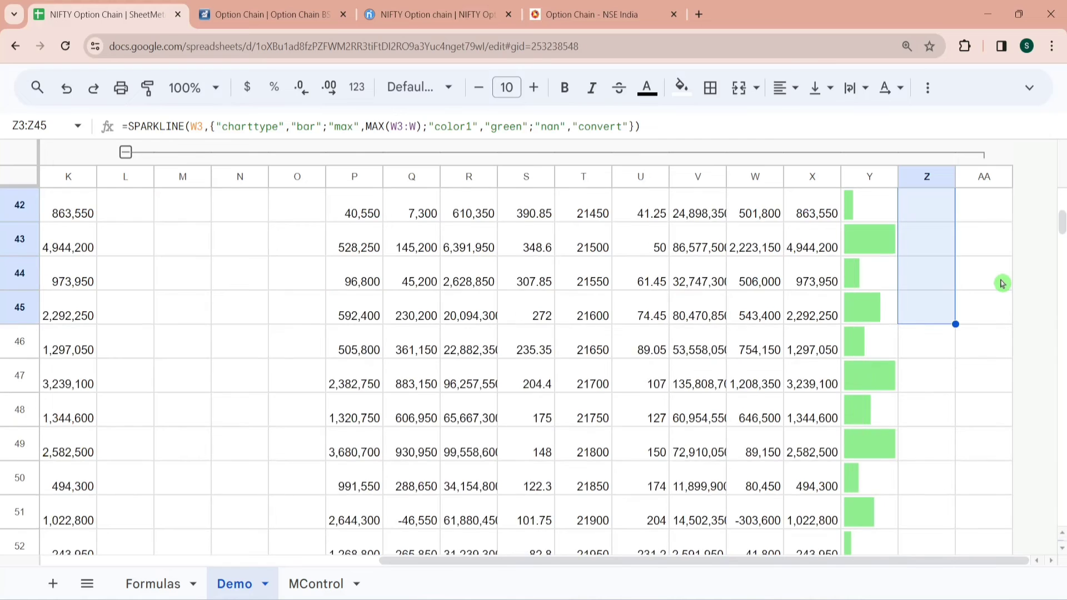
pyautogui.hotkey('shift', 'Down')
pyautogui.hotkey('shift', 'Down')
pyautogui.hotkey('shift', 'Down')
pyautogui.hotkey('shift', 'Down')
pyautogui.hotkey('shift', 'Down')
pyautogui.hotkey('shift', 'Down')
pyautogui.hotkey('shift', 'Down')
pyautogui.hotkey('shift', 'Down')
pyautogui.hotkey('shift', 'Down')
pyautogui.hotkey('shift', 'Down')
pyautogui.hotkey('shift', 'Down')
pyautogui.hotkey('shift', 'Down')
pyautogui.hotkey('shift', 'Down')
pyautogui.hotkey('shift', 'Down')
pyautogui.hotkey('shift', 'Down')
pyautogui.hotkey('shift', 'Down')
pyautogui.hotkey('shift', 'Down')
pyautogui.hotkey('shift', 'Down')
pyautogui.hotkey('shift', 'Down')
pyautogui.hotkey('shift', 'Down')
pyautogui.hotkey('ctrl', 'd')
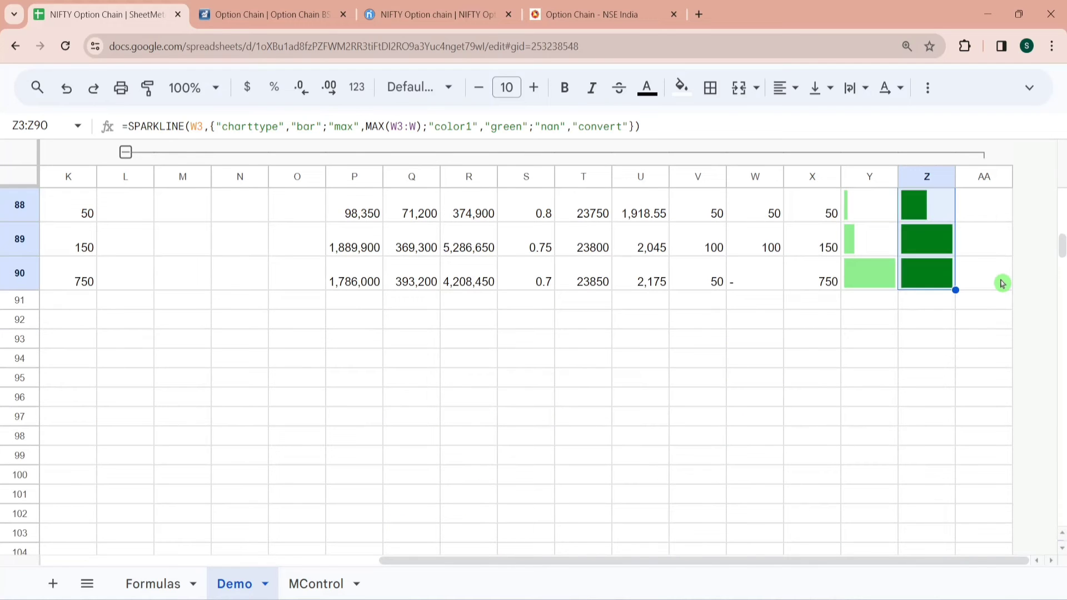
pyautogui.press('Up')
pyautogui.press('Up')
pyautogui.press('Down')
pyautogui.press('Down')
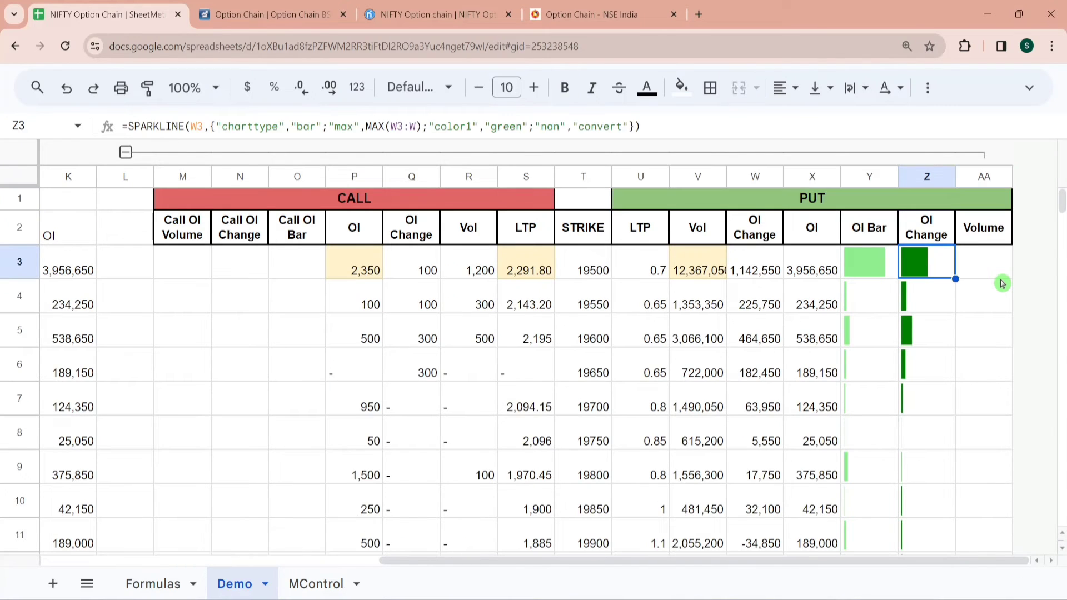
# Paste the copied sparkline formula into AA3 under the PUT Volume header and change its data reference to V3.
pyautogui.press('Right')
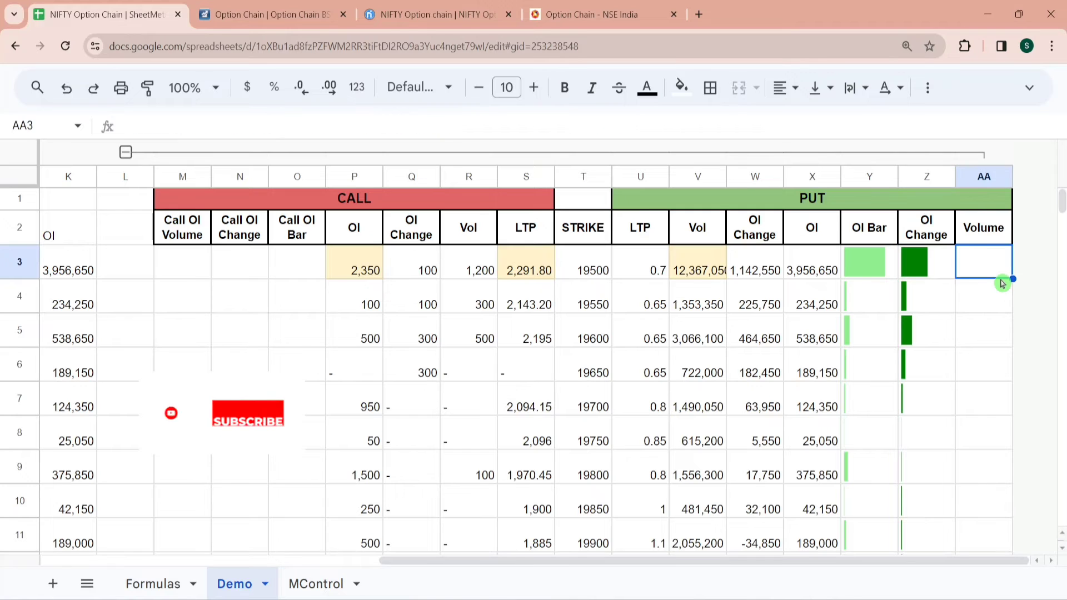
pyautogui.press('Left')
pyautogui.press('Right')
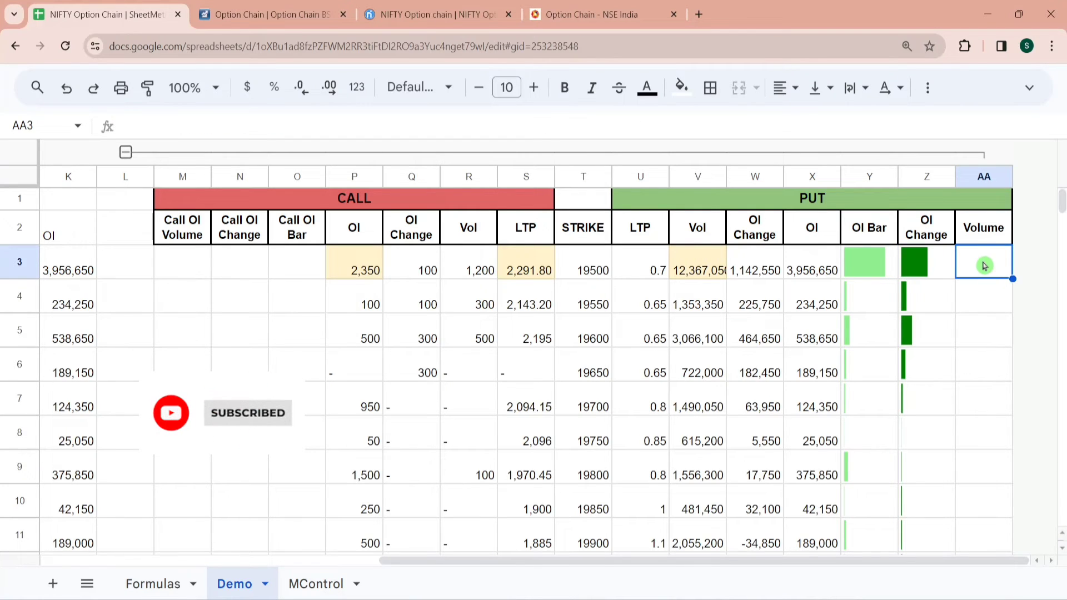
pyautogui.doubleClick(984, 264)
pyautogui.write('=SPARKLINE(X3,{"charttype","bar";"max",MAX(X3:X);"color1","lightgreen";"nan","convert"})')
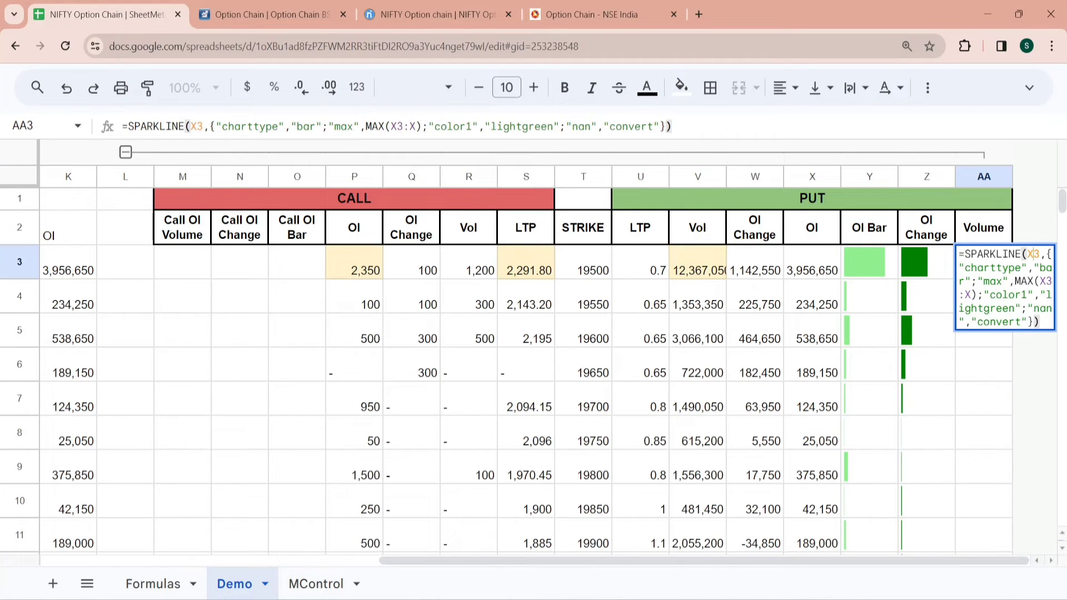
pyautogui.press('Return')
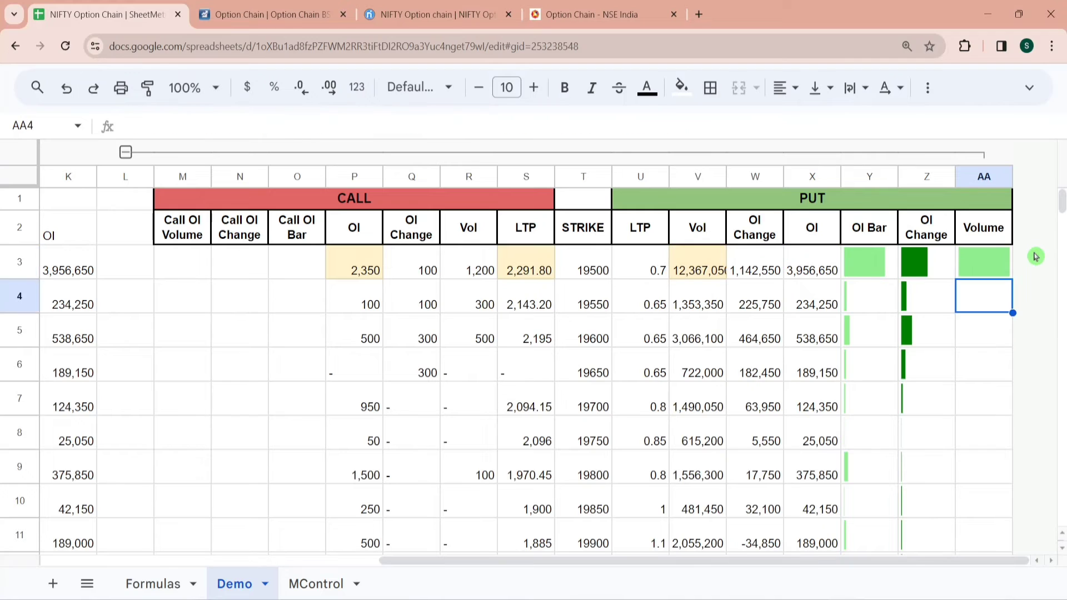
# Change the maximum range in the AA3 sparkline formula to MAX(V3:V).
pyautogui.press('Up')
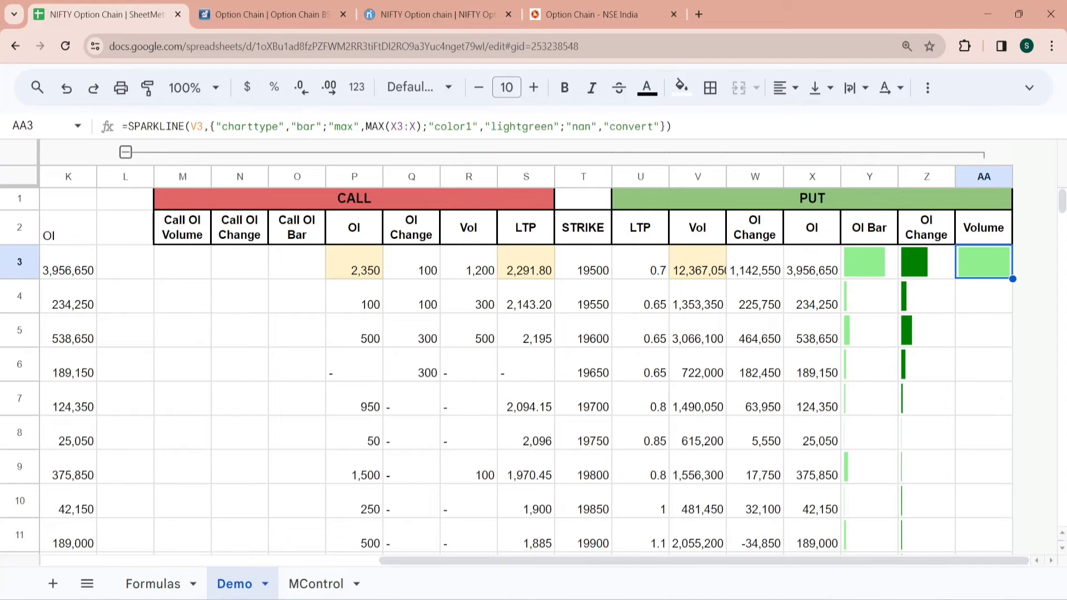
pyautogui.click(396, 127)
pyautogui.press('BackSpace')
pyautogui.write('V')
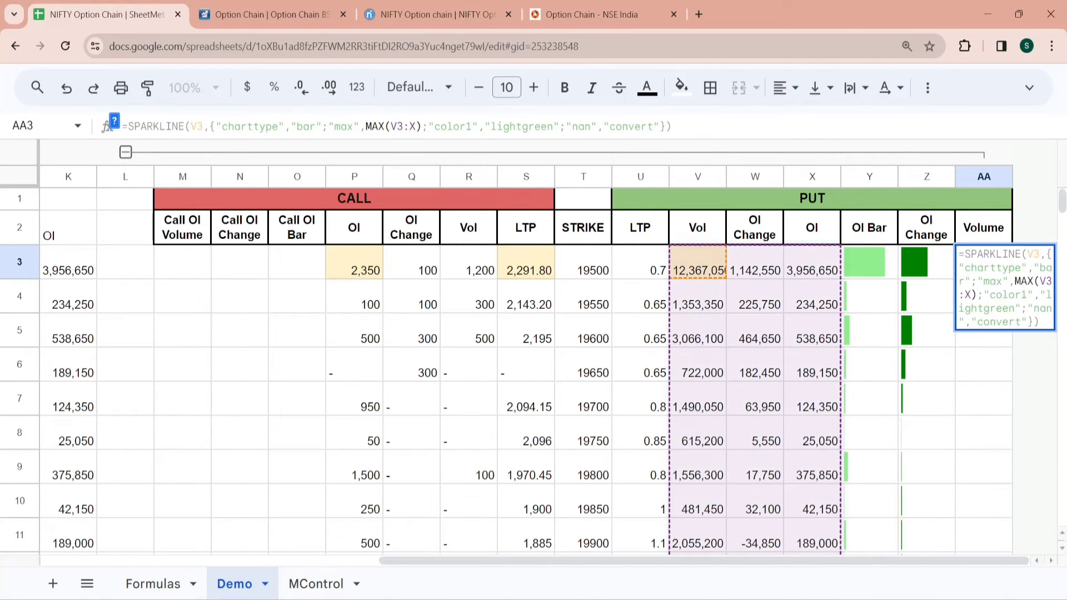
pyautogui.press('BackSpace')
pyautogui.write('V')
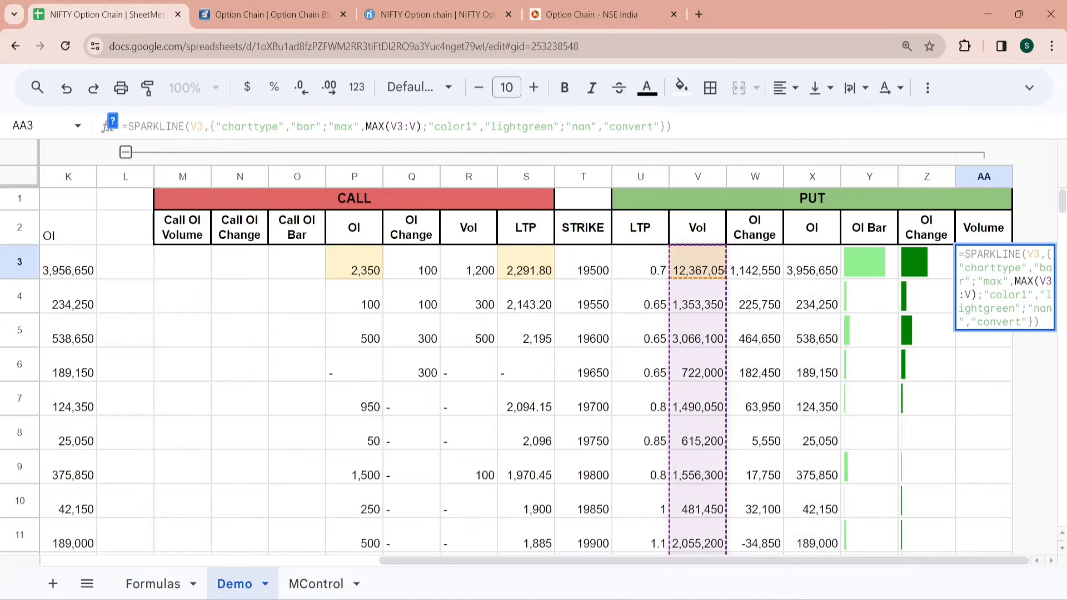
# Set the AA3 sparkline's color1 option to "darkgreen" and commit the formula.
pyautogui.press('BackSpace')
pyautogui.press('BackSpace')
pyautogui.press('BackSpace')
pyautogui.press('BackSpace')
pyautogui.press('BackSpace')
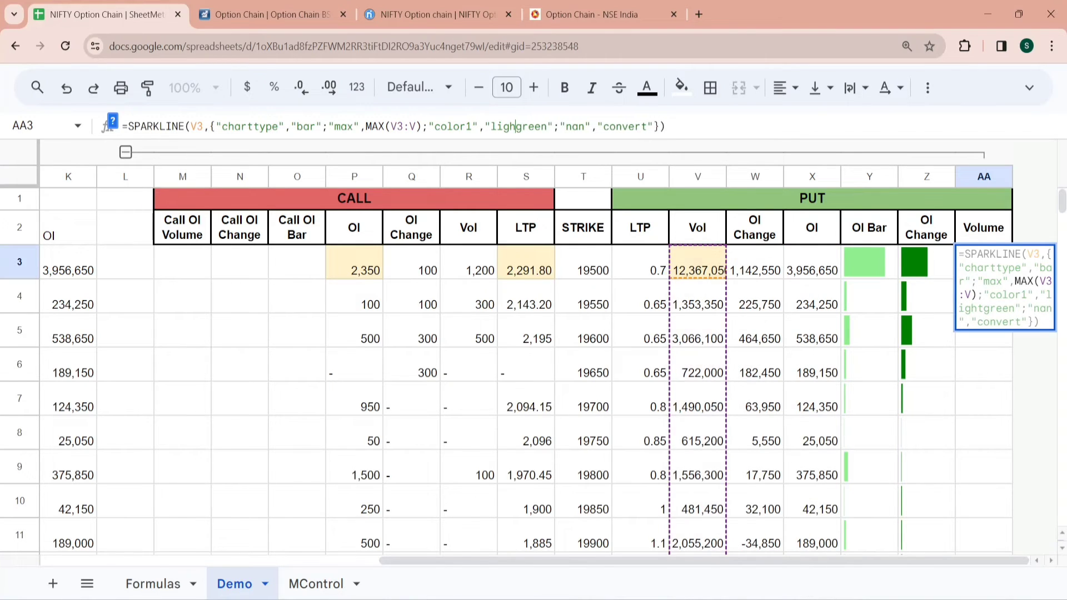
pyautogui.write('dark')
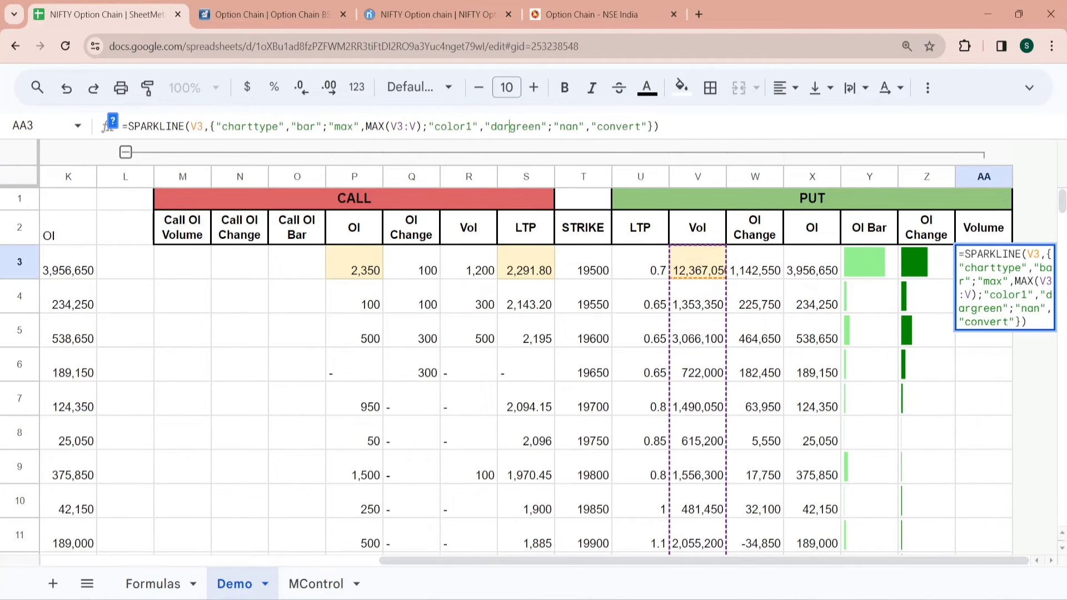
pyautogui.press('Return')
pyautogui.press('Up')
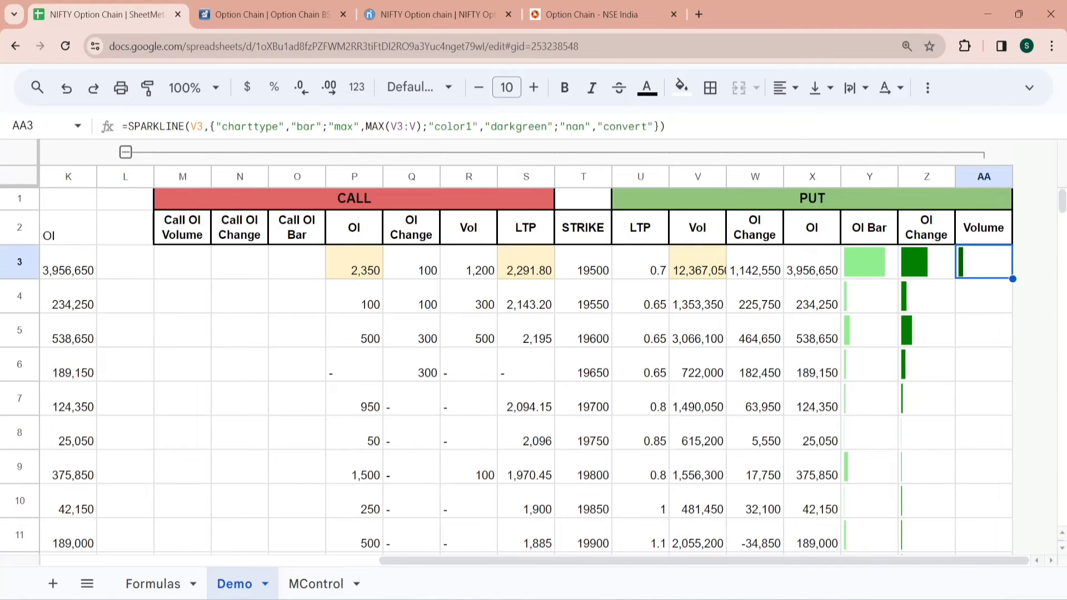
# Fill the PUT Volume sparkline formula from AA3 down to AA90 and return to the first data rows.
pyautogui.hotkey('shift', 'Down')
pyautogui.hotkey('shift', 'pagedown')
pyautogui.hotkey('shift', 'pagedown')
pyautogui.hotkey('shift', 'pagedown')
pyautogui.hotkey('shift', 'pagedown')
pyautogui.hotkey('shift', 'pagedown')
pyautogui.hotkey('shift', 'pagedown')
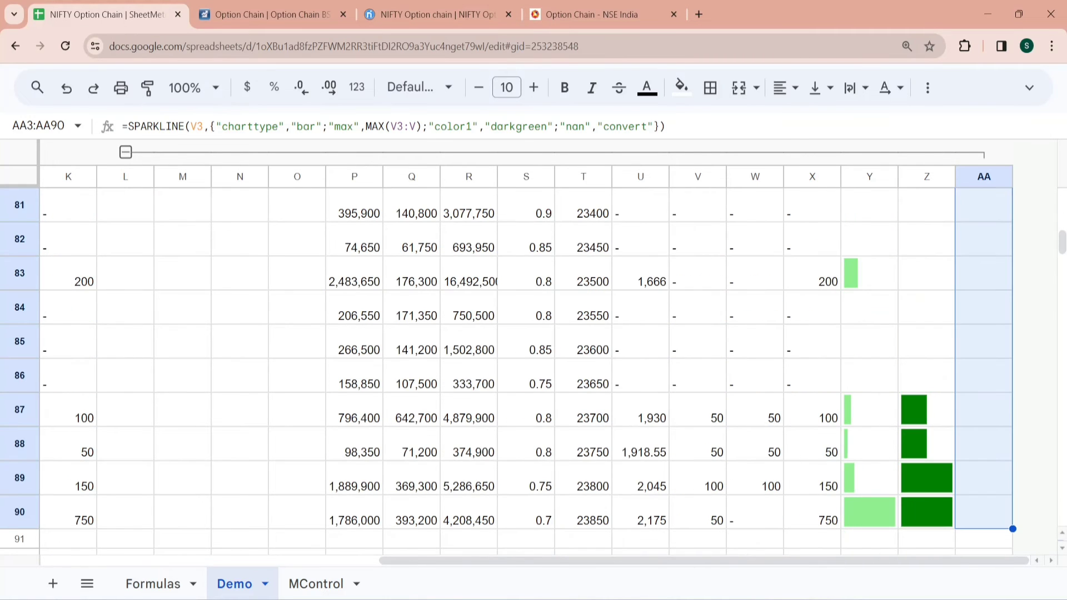
pyautogui.hotkey('ctrl', 'd')
pyautogui.hotkey('ctrl', 'Up')
pyautogui.press('Down')
pyautogui.press('Down')
pyautogui.press('Down')
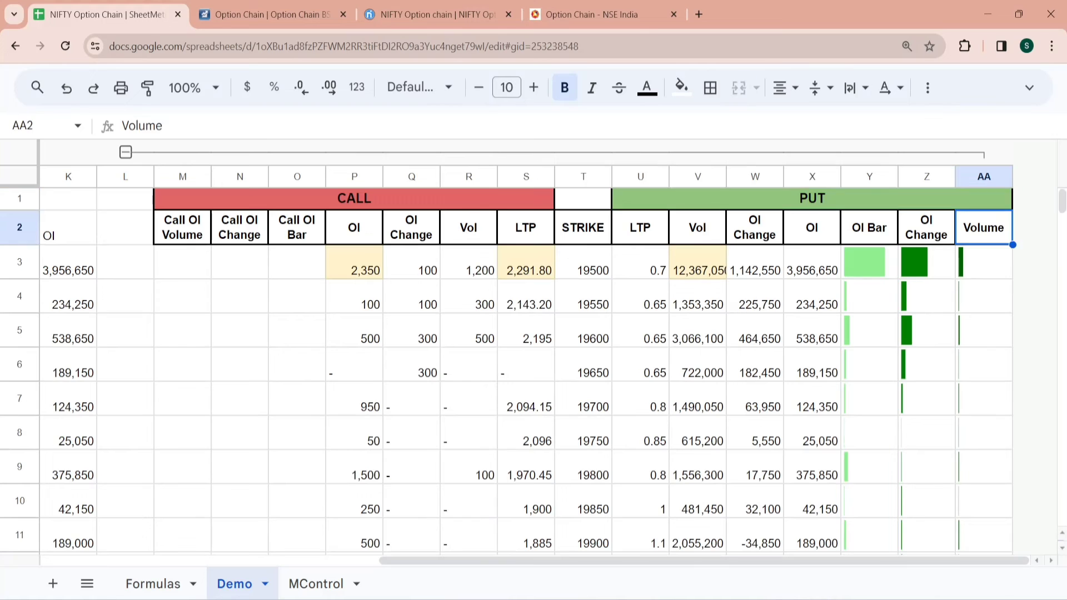
pyautogui.press('Down')
pyautogui.press('Down')
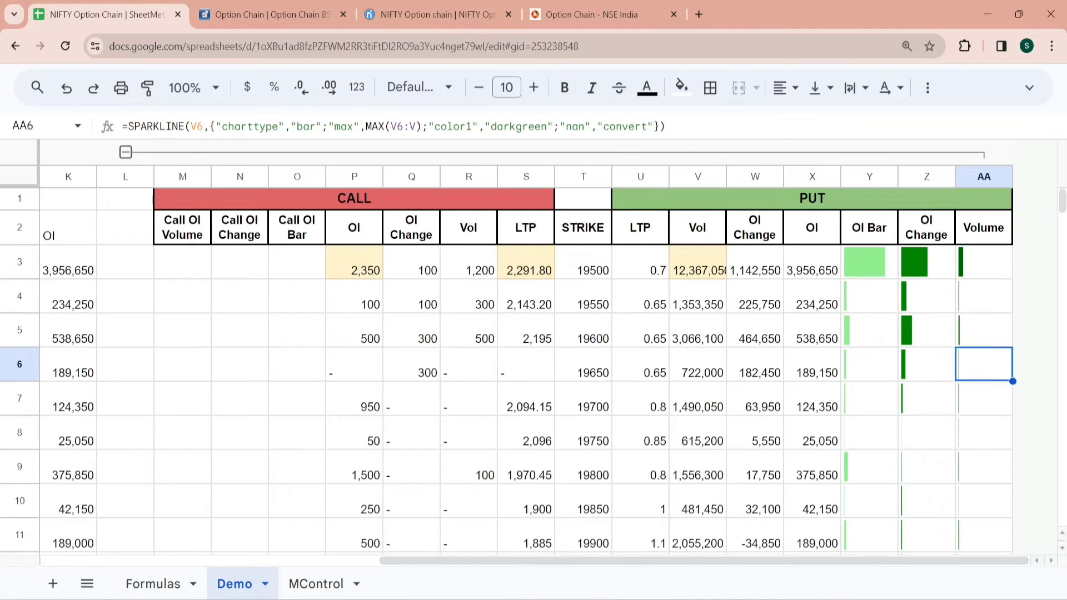
# Paste the lightgreen OI sparkline formula into O3 under Call OI Bar and change its data reference to P3.
pyautogui.click(315, 258)
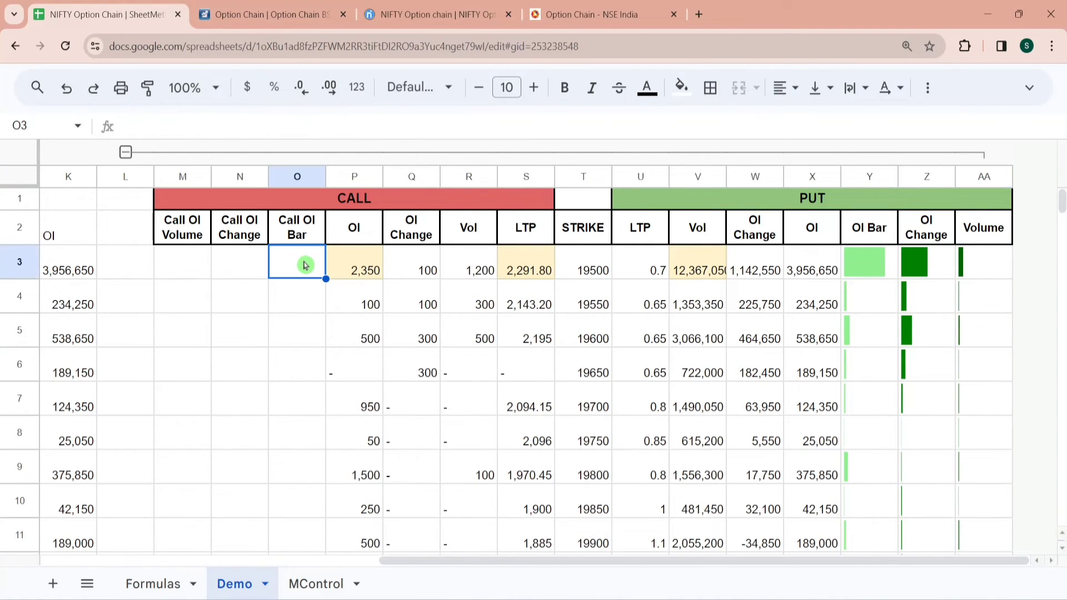
pyautogui.write('=')
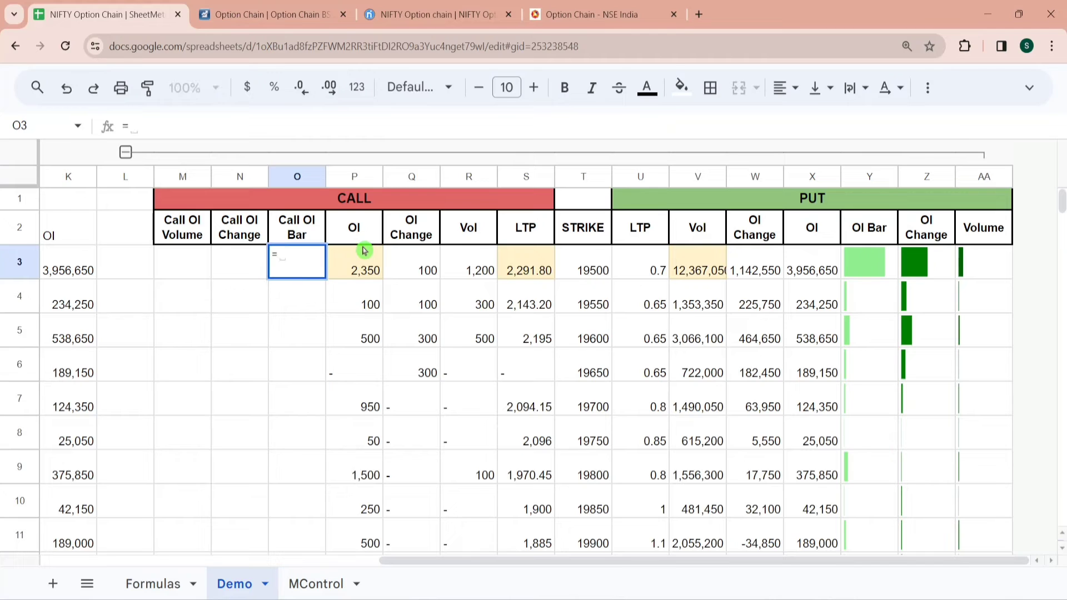
pyautogui.write('=SPARKLINE(X3,{"charttype","bar";"max",MAX(X3:X);"color1","lightgreen";"nan","convert"})')
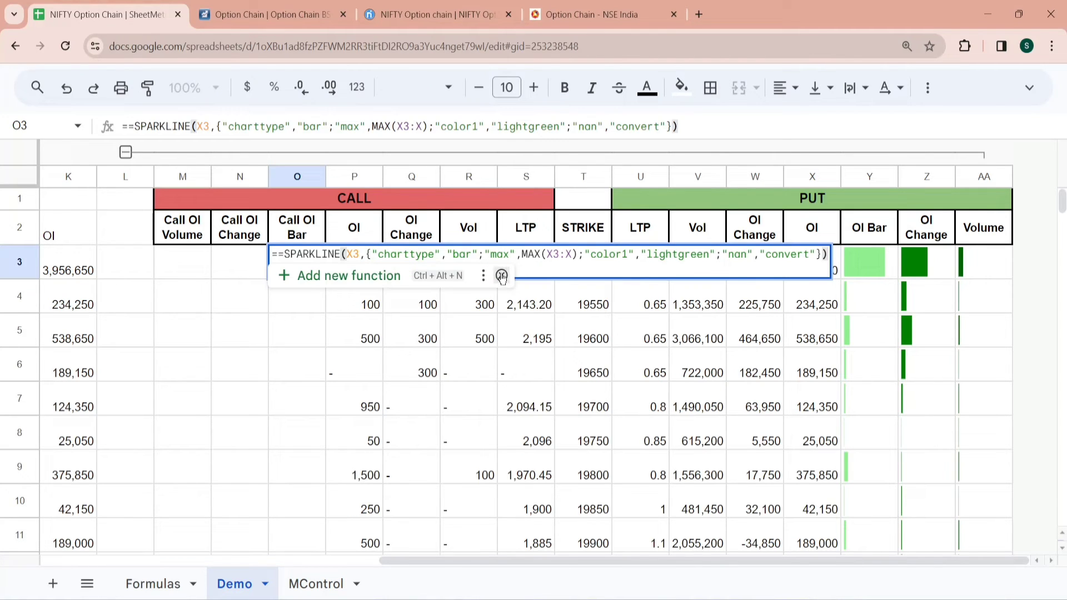
pyautogui.click(501, 277)
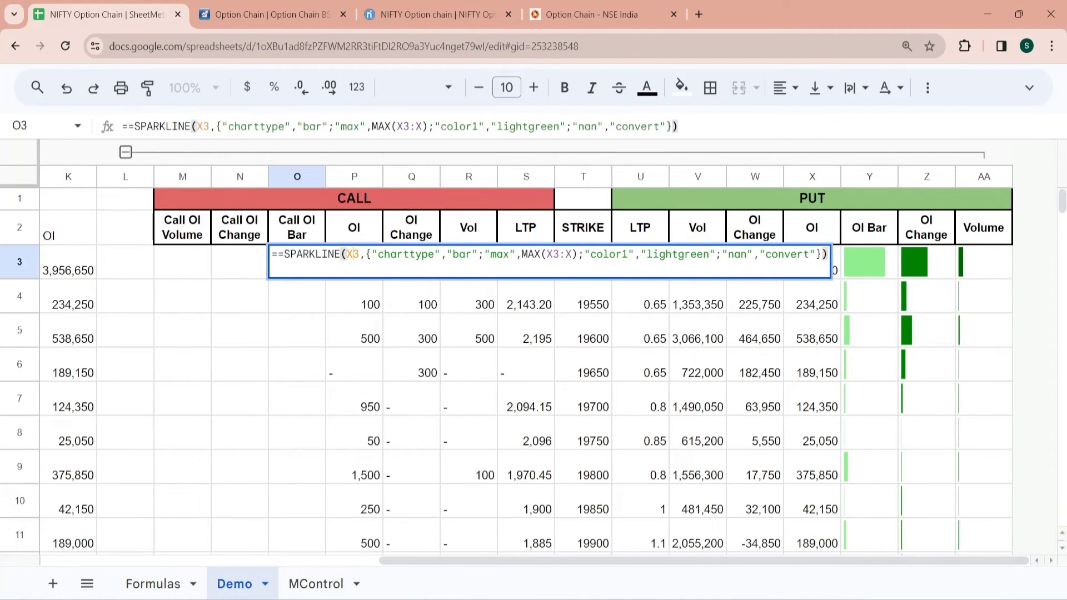
pyautogui.press('BackSpace')
pyautogui.write('P')
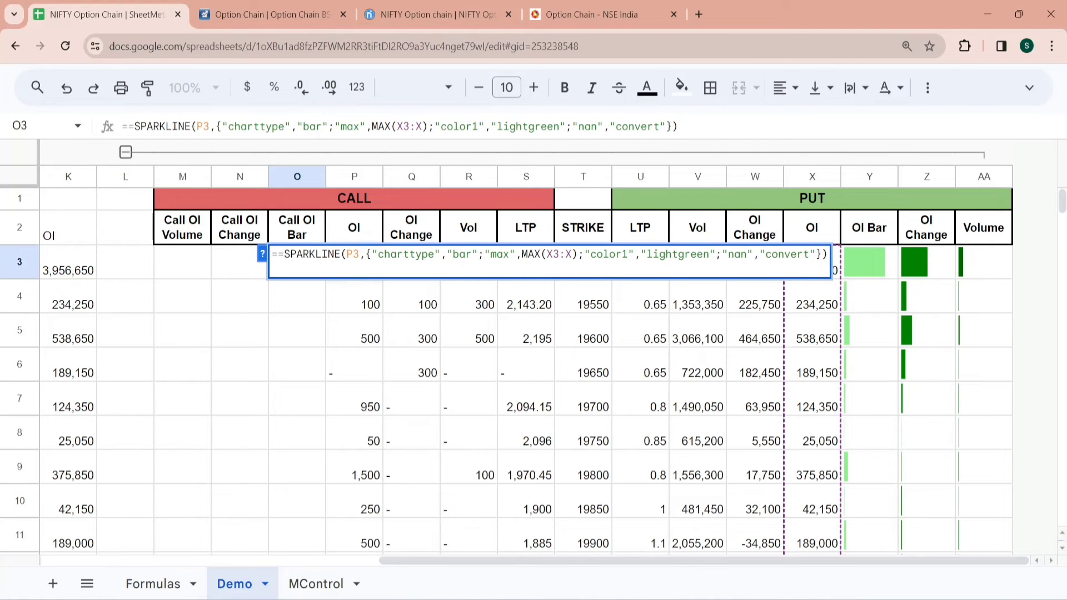
# Change the maximum range in the O3 sparkline formula to MAX(P3:P).
pyautogui.click(553, 254)
pyautogui.press('BackSpace')
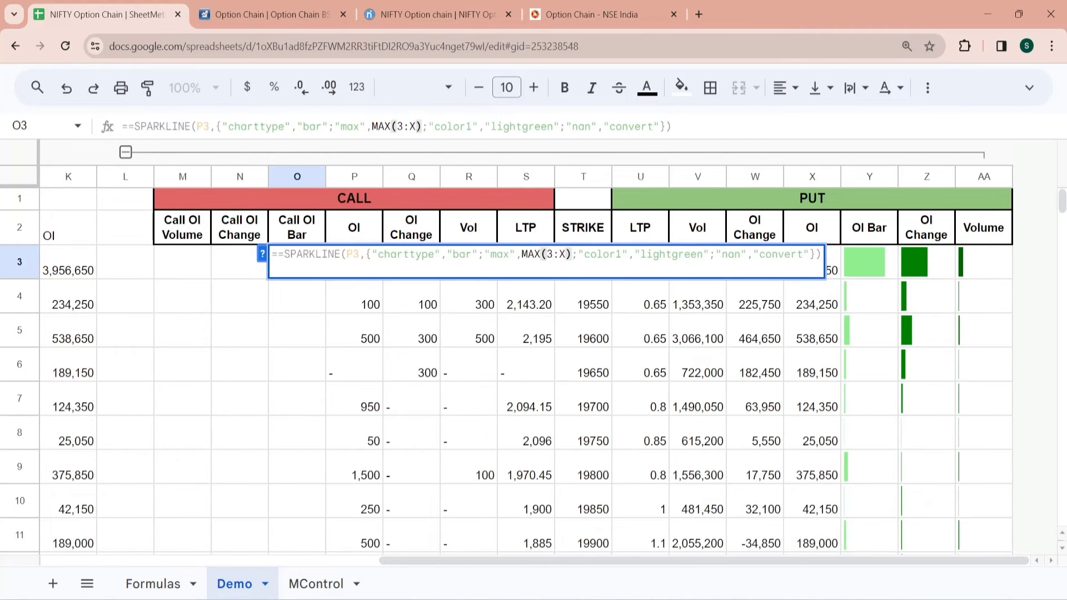
pyautogui.write('P')
pyautogui.press('BackSpace')
pyautogui.write('P')
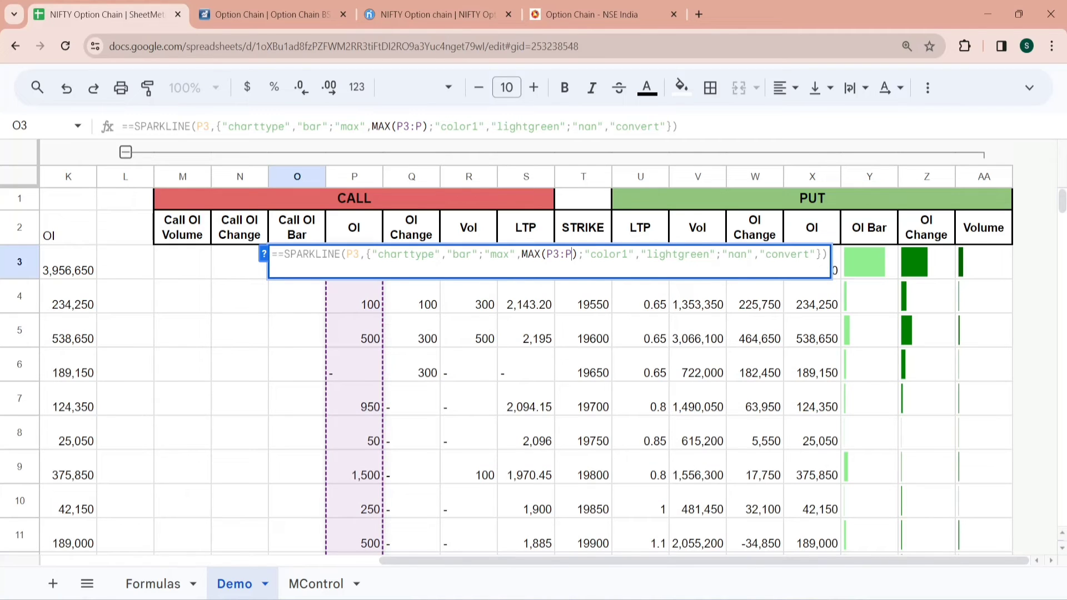
# Set the O3 sparkline's color1 option to "lightred" and commit the formula.
pyautogui.click(679, 254)
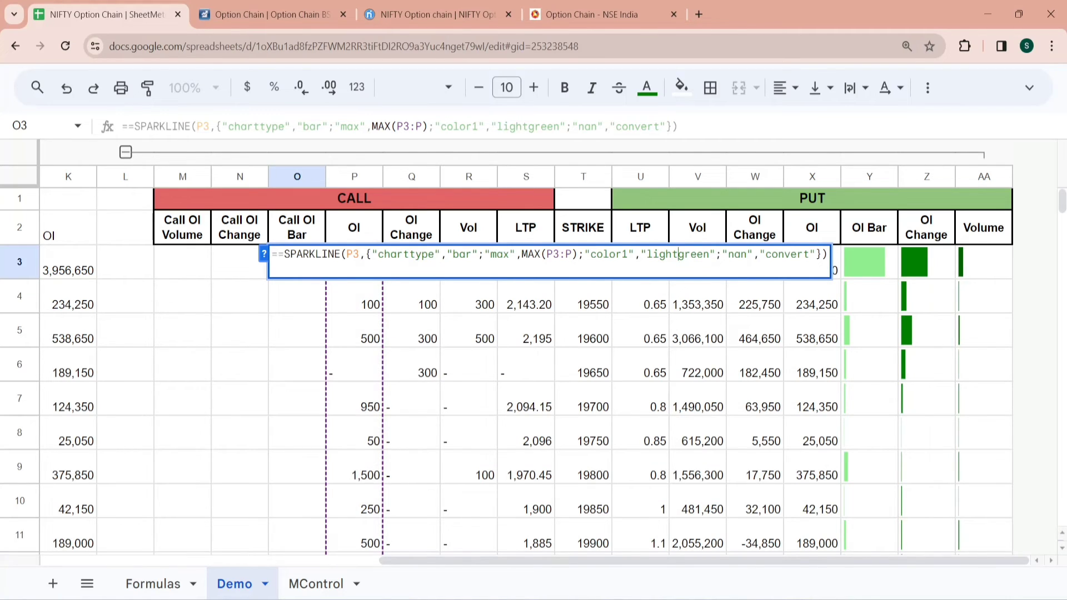
pyautogui.press('Delete')
pyautogui.press('Delete')
pyautogui.press('Delete')
pyautogui.press('Delete')
pyautogui.press('Delete')
pyautogui.write('red')
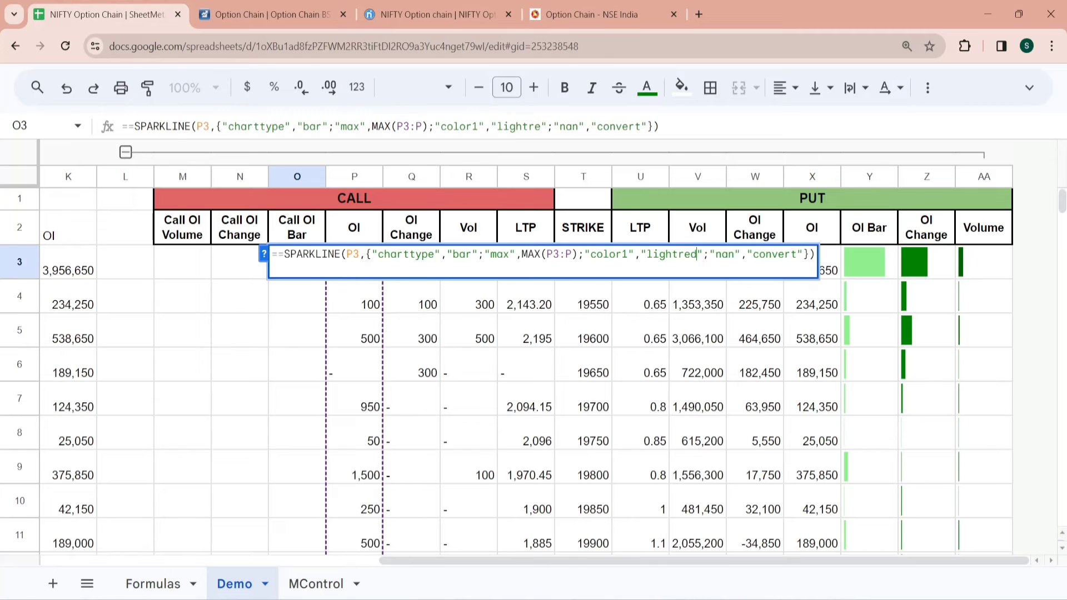
pyautogui.press('Return')
# Remove the duplicate equals sign at the start of the O3 sparkline formula and commit it.
pyautogui.doubleClick(311, 264)
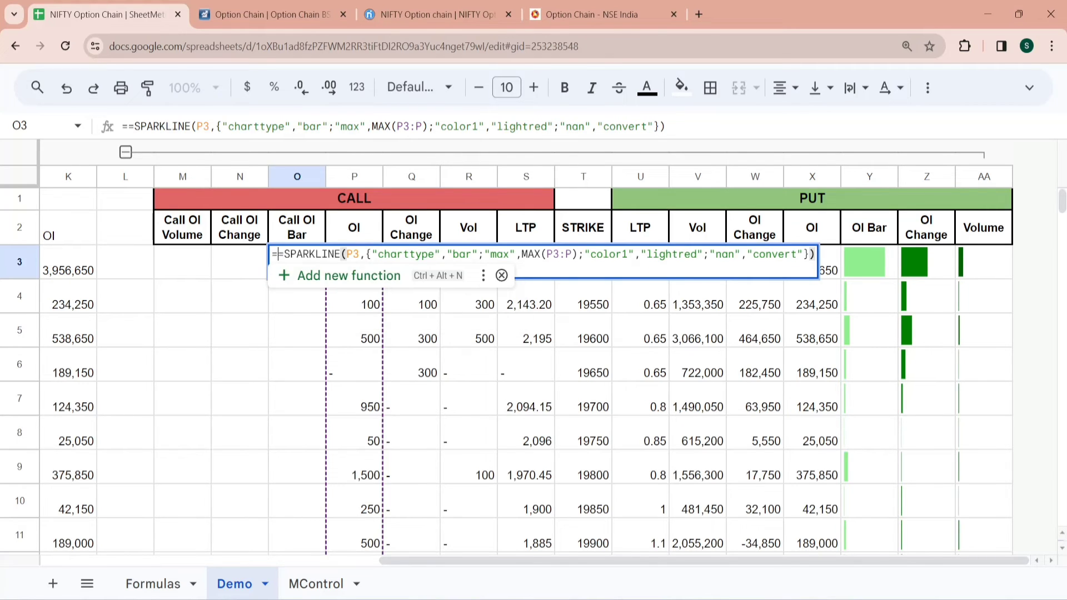
pyautogui.press('Home')
pyautogui.press('Delete')
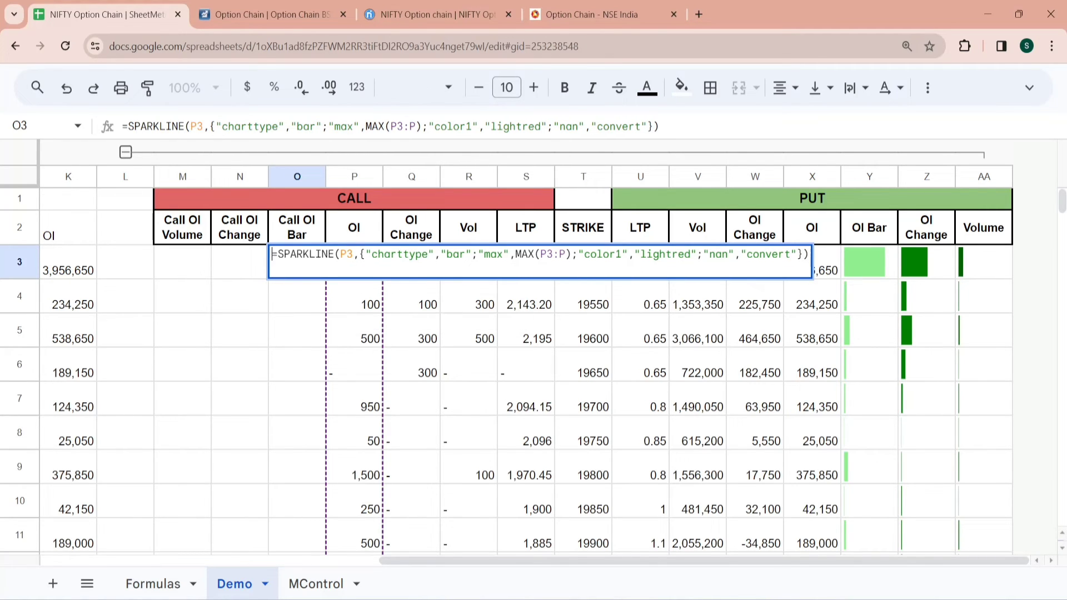
pyautogui.press('Return')
# Fill the Call OI Bar sparkline formula from O3 down to O90.
pyautogui.click(281, 257)
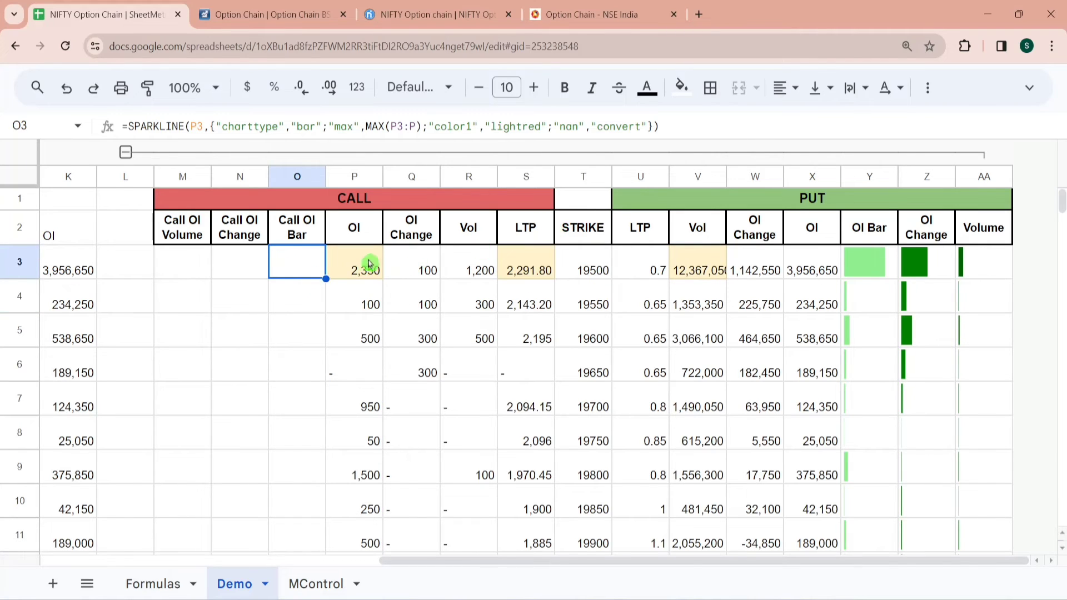
pyautogui.hotkey('shift', 'Down')
pyautogui.hotkey('shift', 'Down')
pyautogui.hotkey('shift', 'Down')
pyautogui.hotkey('shift', 'Down')
pyautogui.hotkey('shift', 'Down')
pyautogui.hotkey('shift', 'Down')
pyautogui.hotkey('shift', 'Down')
pyautogui.hotkey('shift', 'Down')
pyautogui.hotkey('shift', 'Down')
pyautogui.hotkey('shift', 'Down')
pyautogui.hotkey('shift', 'Down')
pyautogui.hotkey('shift', 'Down')
pyautogui.hotkey('shift', 'Down')
pyautogui.hotkey('shift', 'Down')
pyautogui.hotkey('shift', 'Down')
pyautogui.hotkey('shift', 'Down')
pyautogui.hotkey('shift', 'Down')
pyautogui.hotkey('shift', 'Down')
pyautogui.hotkey('shift', 'Down')
pyautogui.hotkey('shift', 'Down')
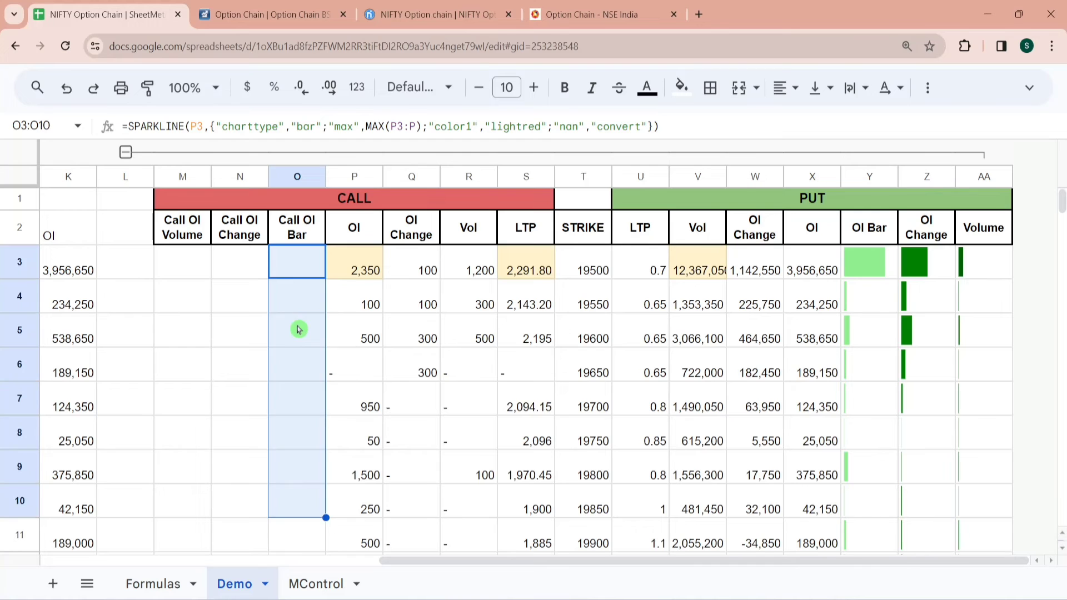
pyautogui.hotkey('shift', 'Down')
pyautogui.hotkey('shift', 'Down')
pyautogui.hotkey('shift', 'Down')
pyautogui.hotkey('shift', 'Down')
pyautogui.hotkey('shift', 'Down')
pyautogui.hotkey('shift', 'Down')
pyautogui.hotkey('shift', 'Down')
pyautogui.hotkey('shift', 'Down')
pyautogui.hotkey('shift', 'Down')
pyautogui.hotkey('shift', 'Down')
pyautogui.hotkey('shift', 'Down')
pyautogui.hotkey('shift', 'Down')
pyautogui.hotkey('shift', 'Down')
pyautogui.hotkey('shift', 'Down')
pyautogui.hotkey('shift', 'Down')
pyautogui.hotkey('shift', 'Down')
pyautogui.hotkey('shift', 'Down')
pyautogui.hotkey('shift', 'Down')
pyautogui.hotkey('shift', 'Down')
pyautogui.hotkey('shift', 'Down')
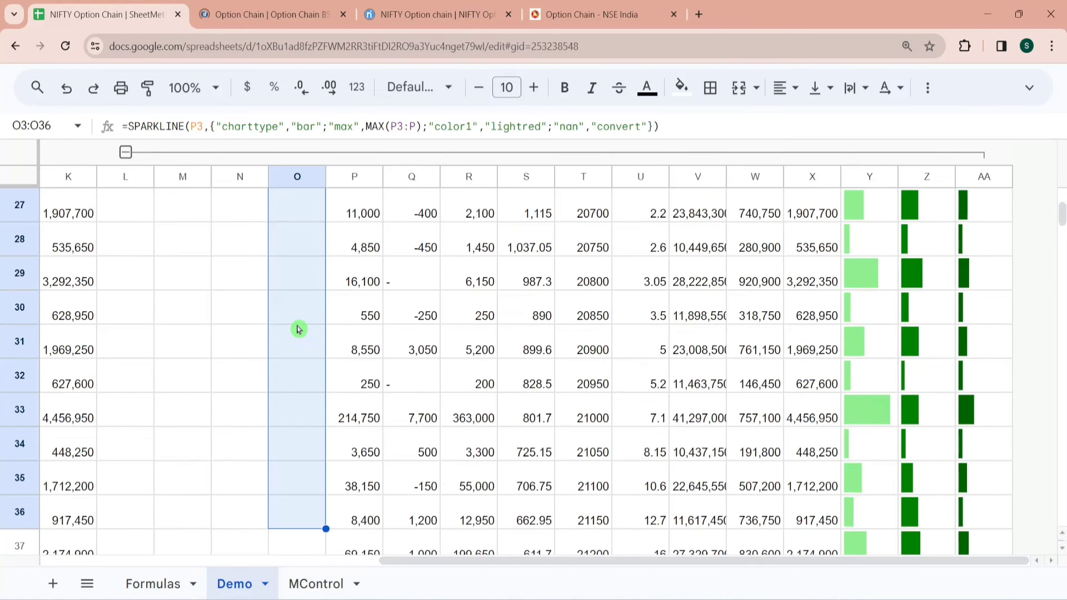
pyautogui.hotkey('ctrl', 'd')
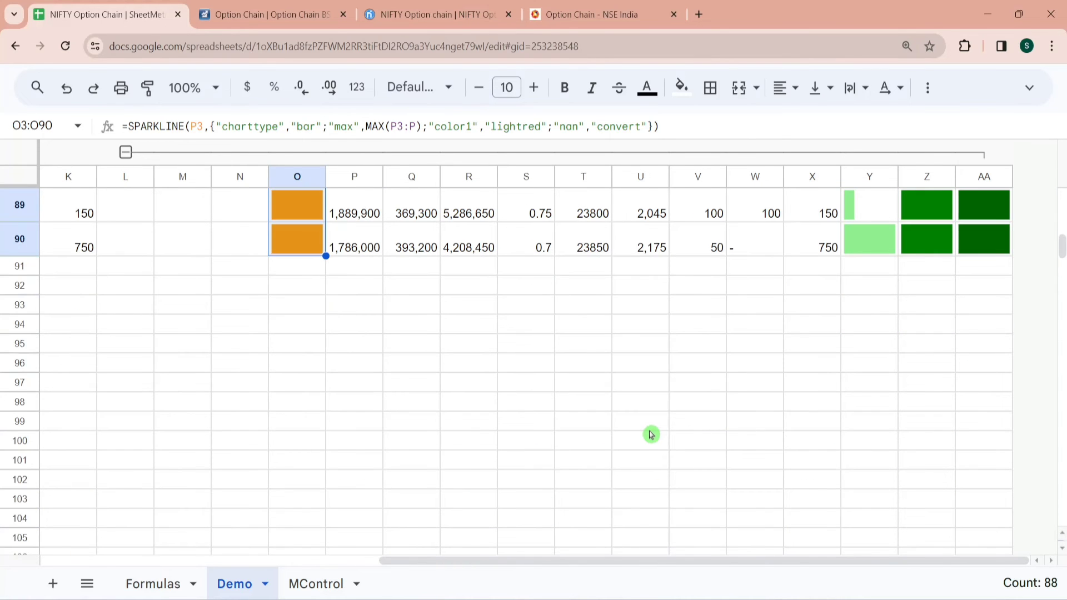
# Examine the Call OI sparkline bars down column O to row 61.
pyautogui.press('Up')
pyautogui.press('Down')
pyautogui.press('Down')
pyautogui.press('Down')
pyautogui.press('Down')
pyautogui.press('Down')
pyautogui.press('Down')
pyautogui.press('Down')
pyautogui.press('Down')
pyautogui.press('Down')
pyautogui.press('Down')
pyautogui.press('Down')
pyautogui.press('Down')
pyautogui.press('Down')
pyautogui.press('Down')
pyautogui.press('Down')
pyautogui.press('Down')
pyautogui.press('Down')
pyautogui.press('Down')
pyautogui.press('Down')
pyautogui.press('Down')
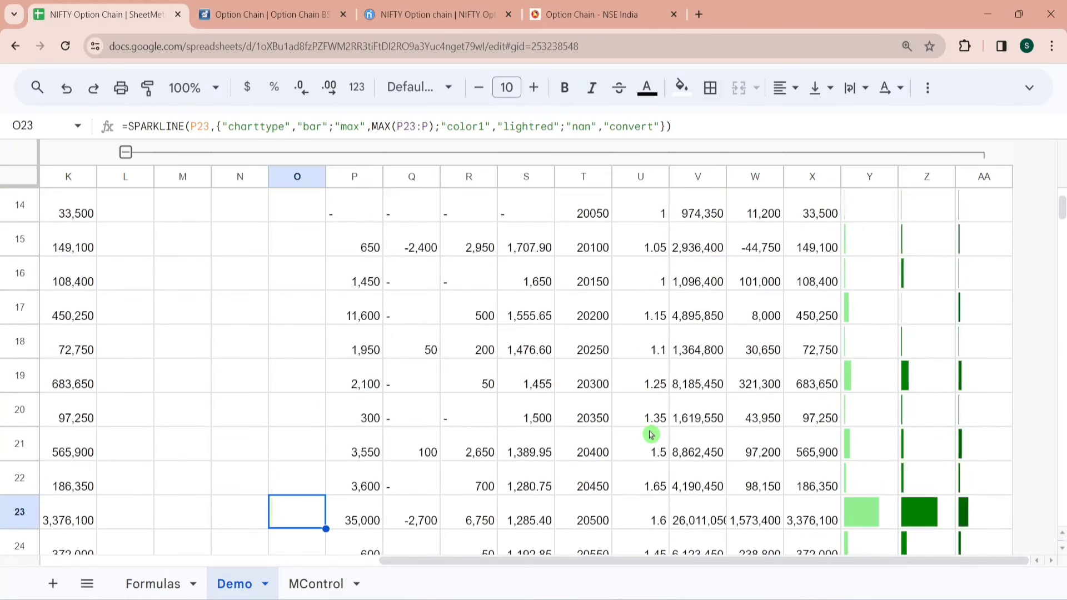
pyautogui.press('Down')
pyautogui.press('Down')
pyautogui.press('Down')
pyautogui.press('Down')
pyautogui.press('Down')
pyautogui.press('Down')
pyautogui.press('Down')
pyautogui.press('Down')
pyautogui.press('Down')
pyautogui.press('Down')
pyautogui.press('Down')
pyautogui.press('Down')
pyautogui.press('Down')
pyautogui.press('Down')
pyautogui.press('Down')
pyautogui.press('Down')
pyautogui.press('Down')
pyautogui.press('Down')
pyautogui.press('Down')
pyautogui.press('Down')
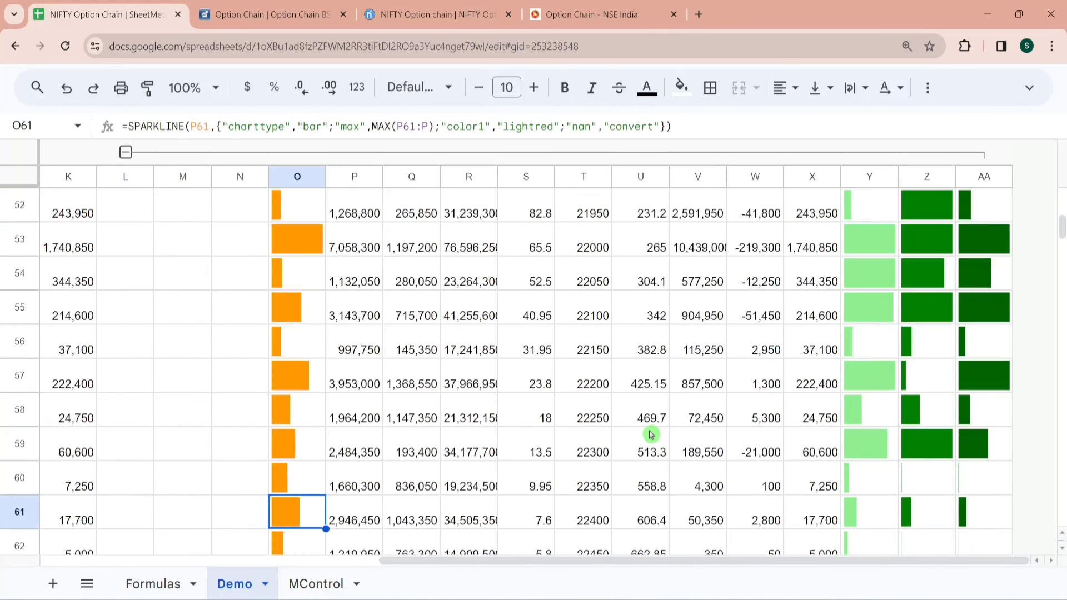
# Return to the top of the sheet and freeze the two header rows.
pyautogui.hotkey('ctrl', 'Up')
pyautogui.press('Up')
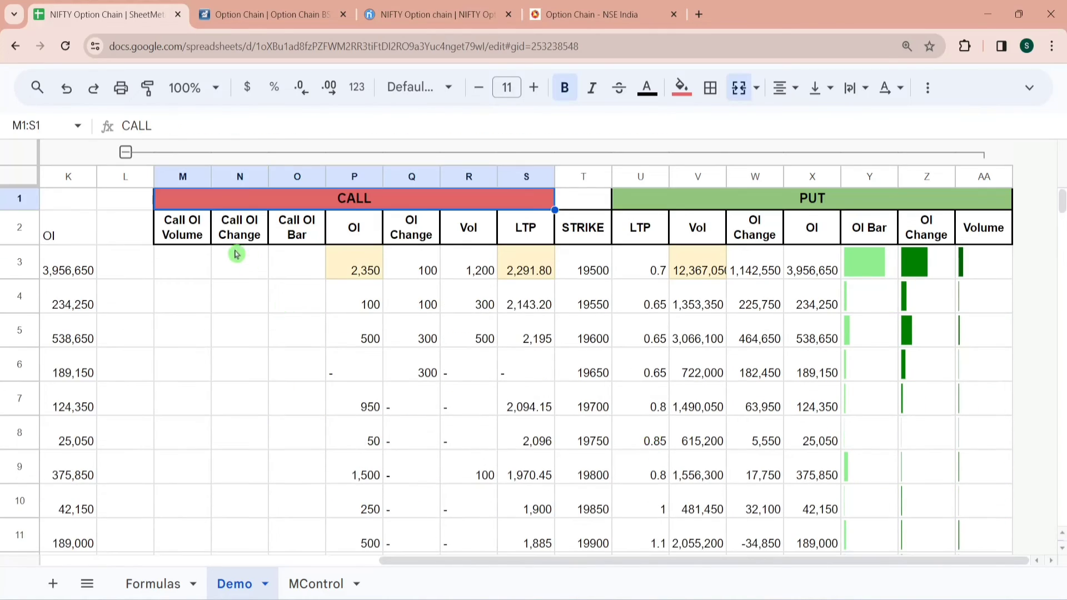
pyautogui.moveTo(25, 187); pyautogui.dragTo(35, 243)
# Copy the sparkline formula text from O3 and leave the cell unchanged.
pyautogui.click(242, 272)
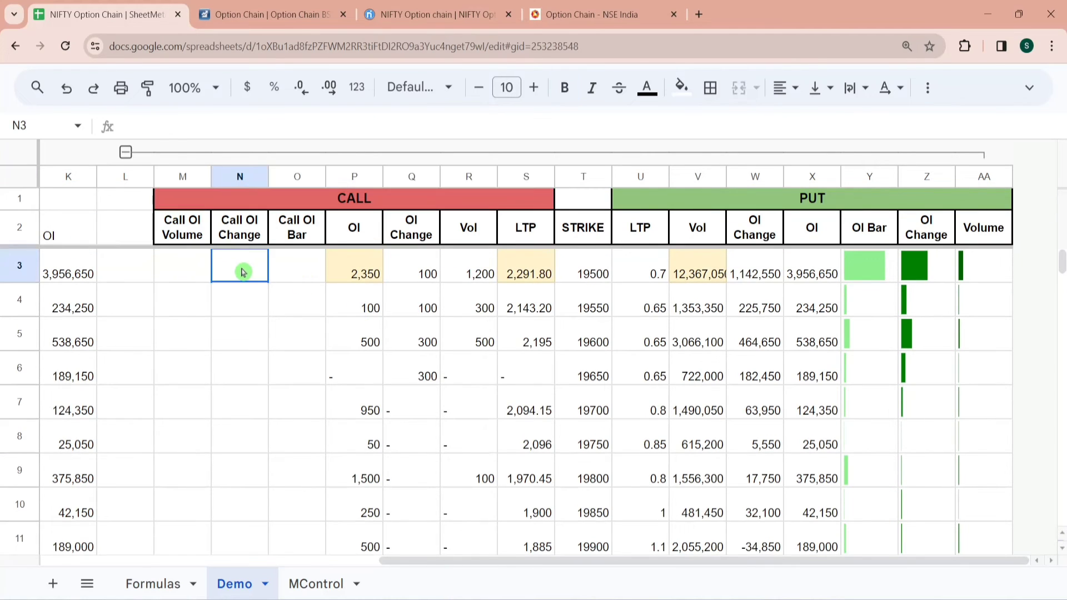
pyautogui.press('Left')
pyautogui.press('Right')
pyautogui.press('Right')
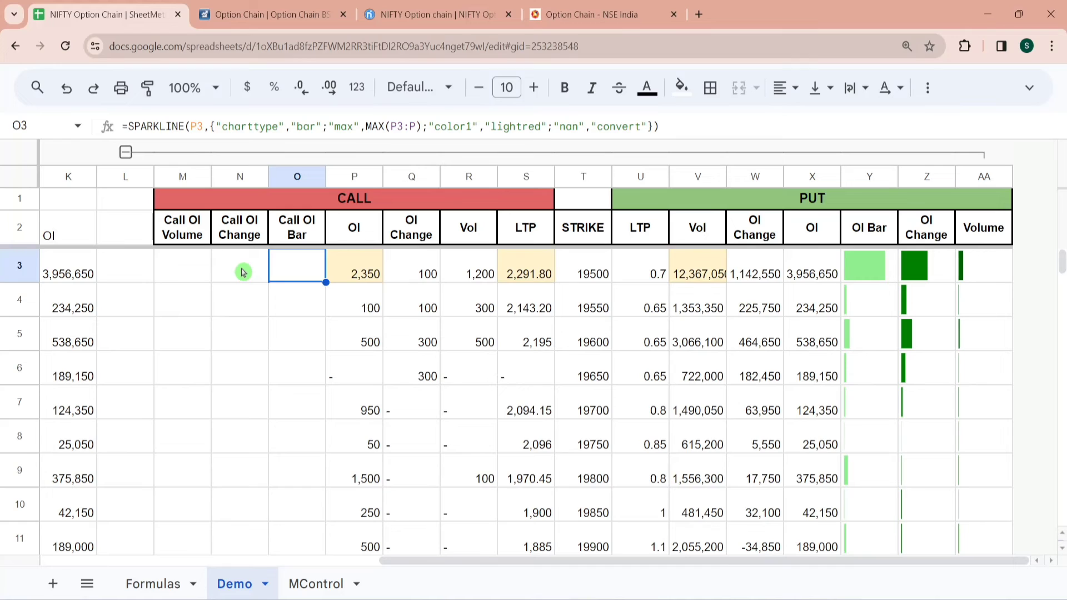
pyautogui.moveTo(667, 127); pyautogui.dragTo(120, 107)
pyautogui.hotkey('ctrl', 'c')
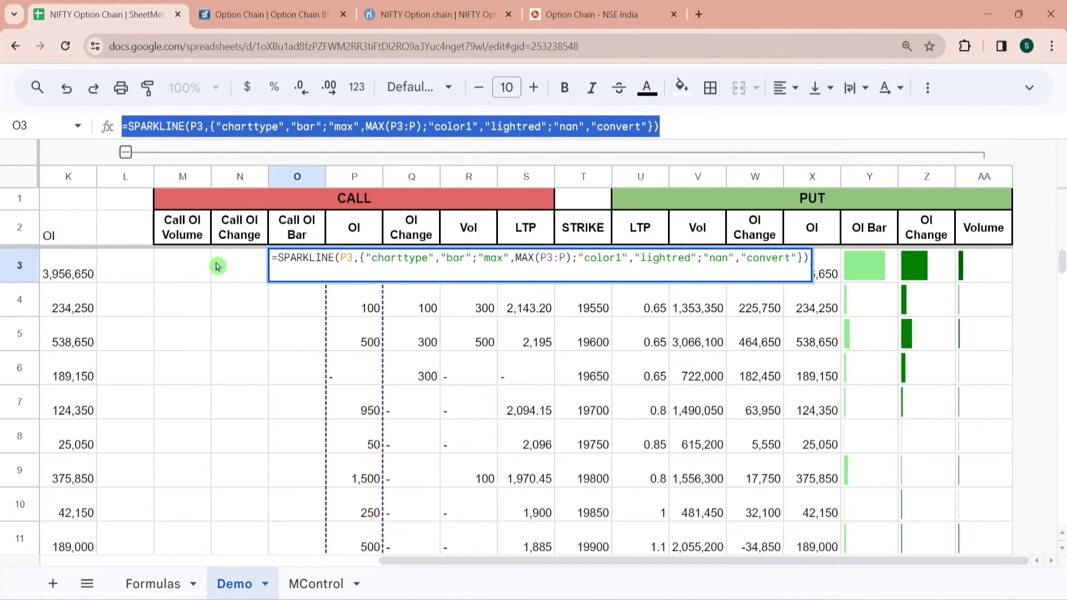
pyautogui.press('Escape')
# Paste the copied sparkline formula into N3 under Call OI Change and change its data reference to Q3.
pyautogui.click(246, 268)
pyautogui.press('Return')
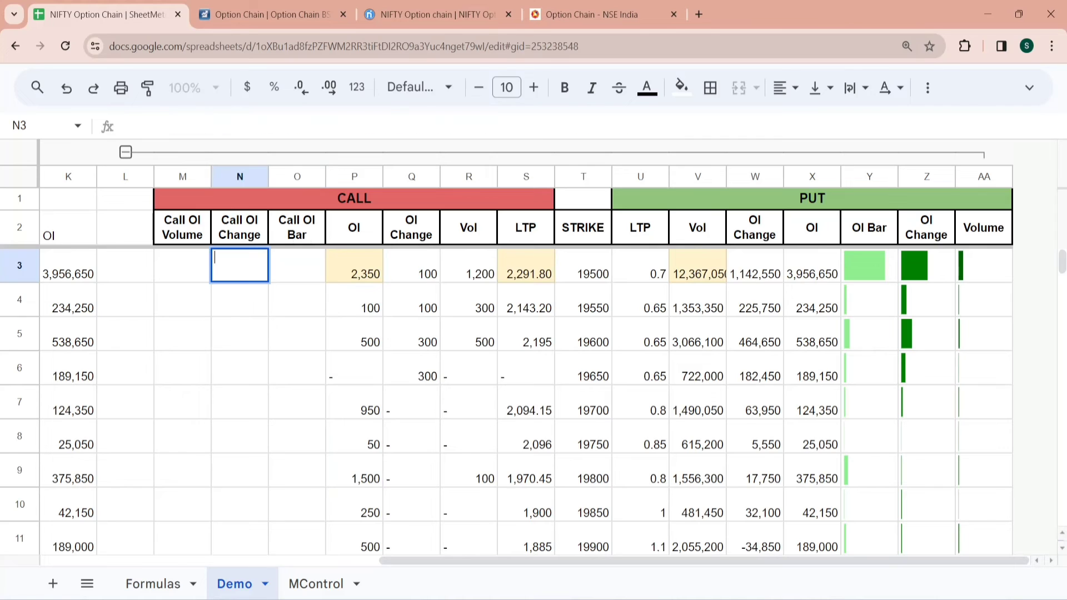
pyautogui.hotkey('ctrl', 'v')
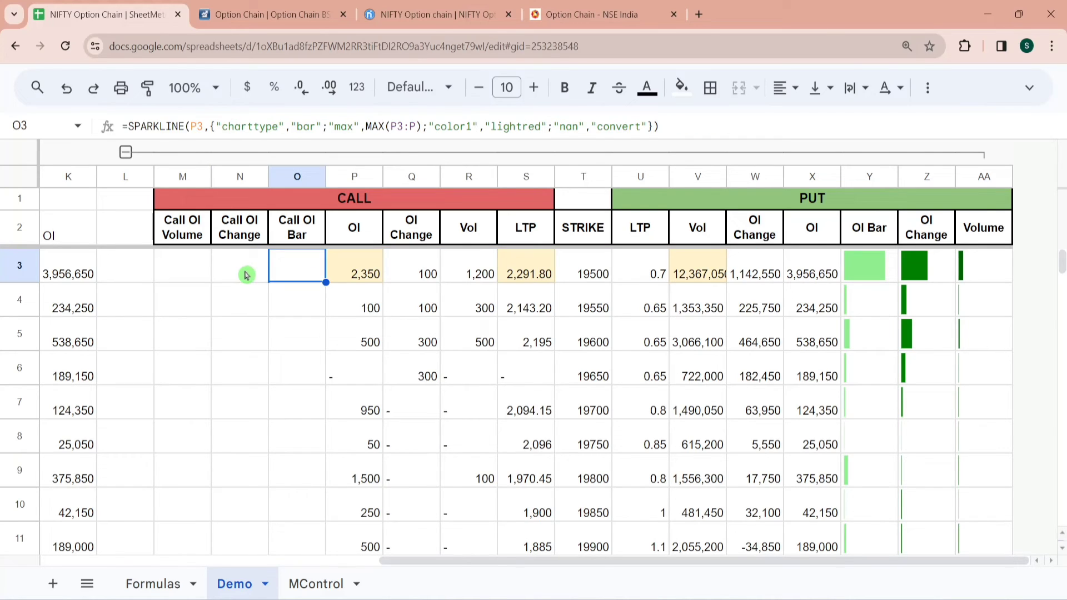
pyautogui.doubleClick(247, 275)
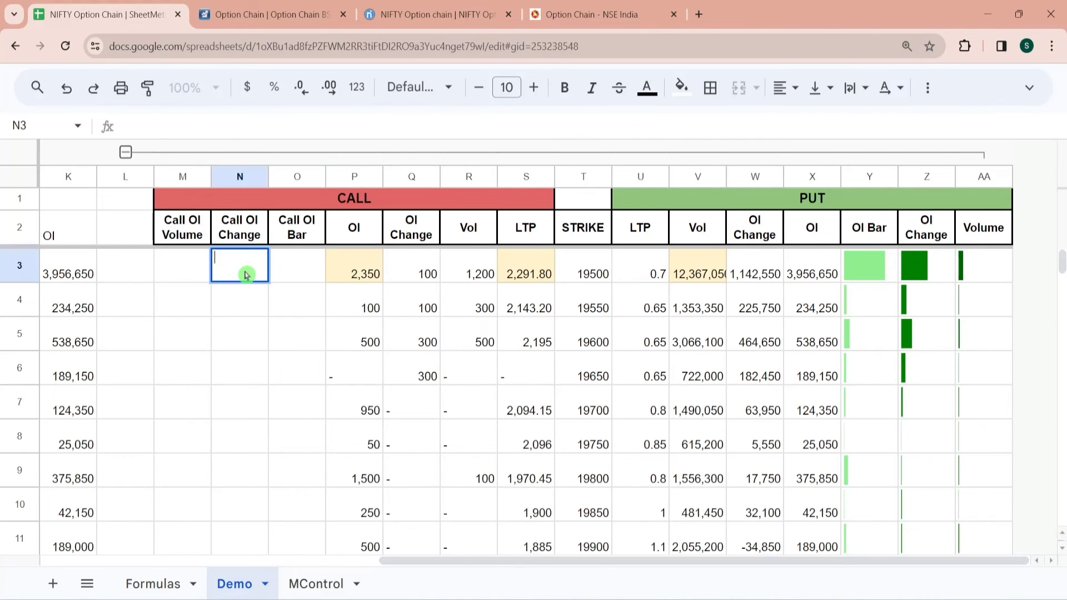
pyautogui.write('=SPARKLINE(3,{"charttype","bar";"max",MAX(P3:P);"color1","lightred";"nan","convert"})')
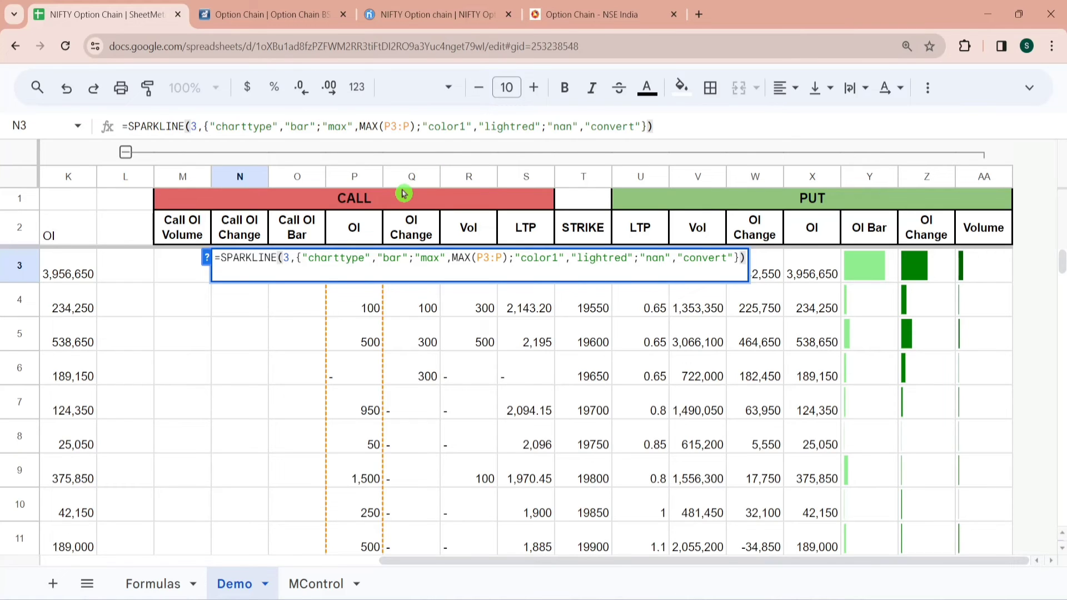
pyautogui.write('Q')
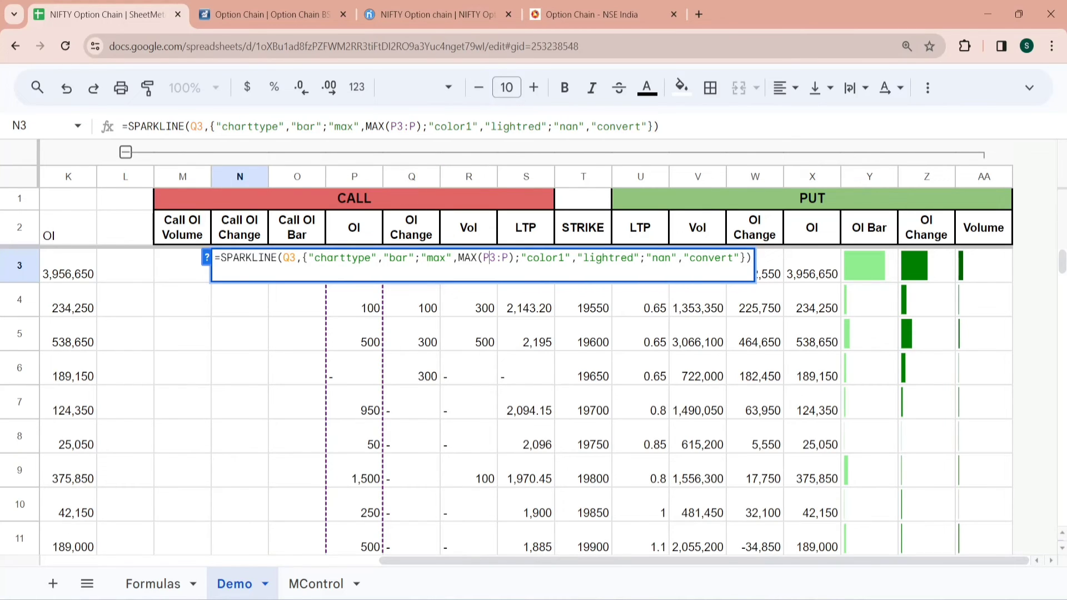
# Change the maximum range in the N3 sparkline formula to MAX(Q3:Q).
pyautogui.press('BackSpace')
pyautogui.write('Q')
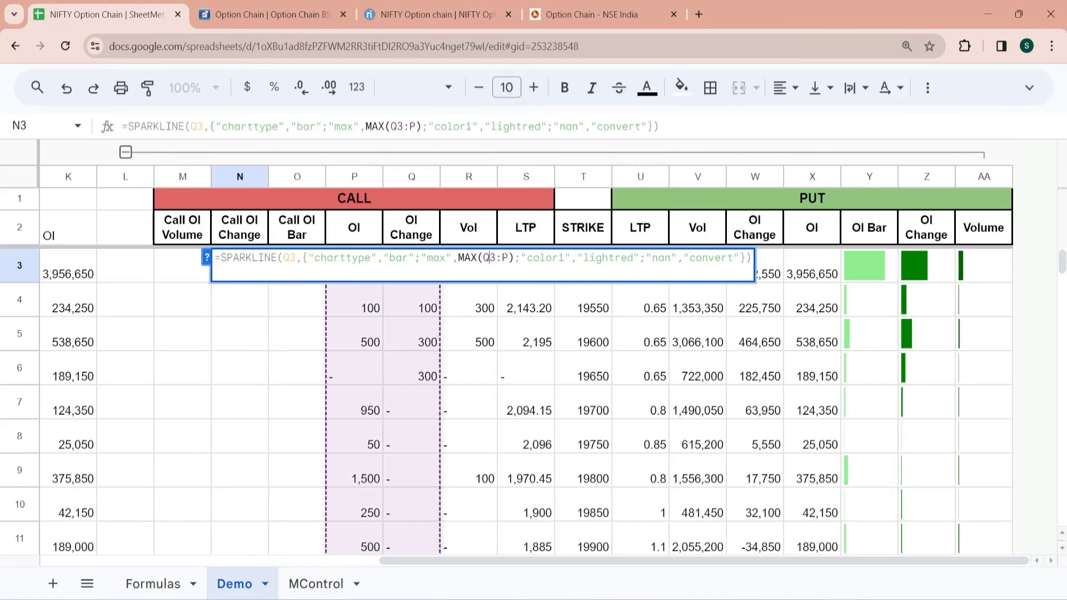
pyautogui.press('Right')
pyautogui.press('Right')
pyautogui.press('Right')
pyautogui.press('BackSpace')
pyautogui.write('Q')
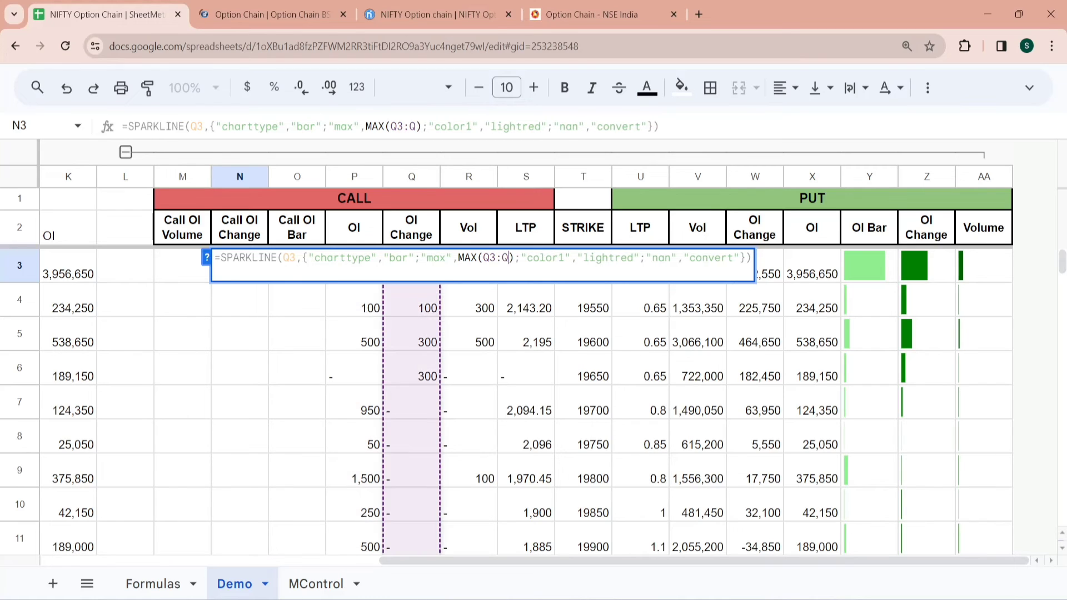
# Set the N3 sparkline's color1 option to "red" and fill the formula down to N90.
pyautogui.click(608, 259)
pyautogui.press('BackSpace')
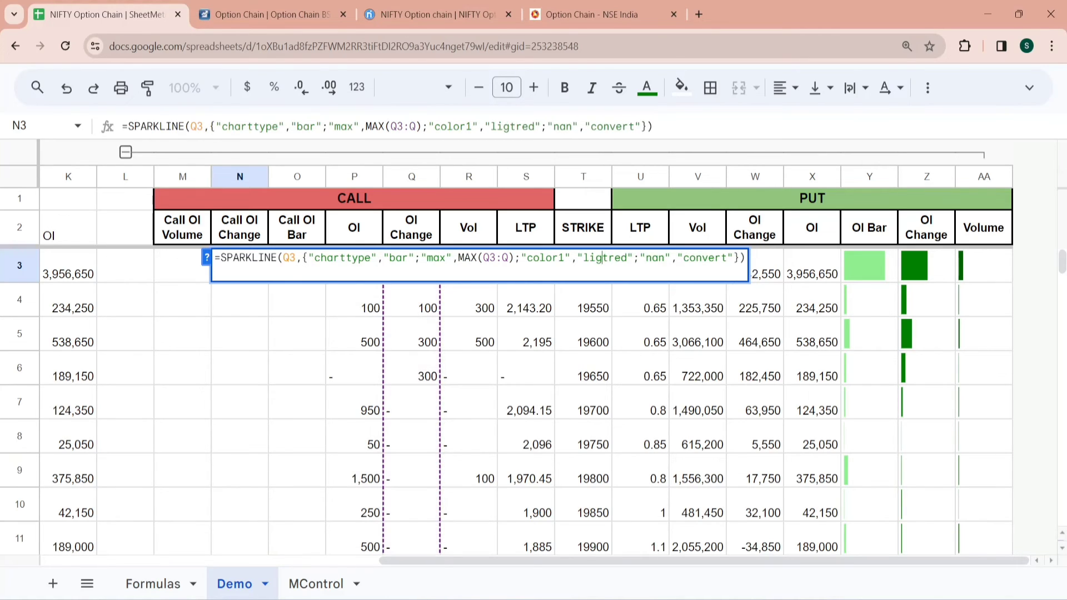
pyautogui.press('BackSpace')
pyautogui.press('BackSpace')
pyautogui.press('BackSpace')
pyautogui.press('Delete')
pyautogui.hotkey('ctrl', 'Return')
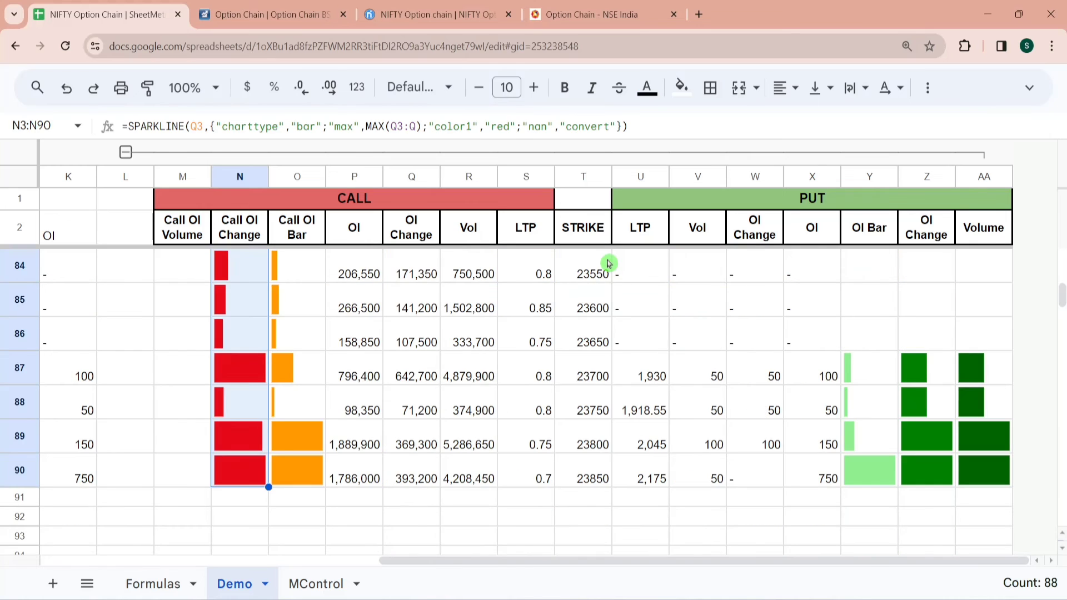
# Copy the N3 sparkline formula into M3 under Call OI Volume and change its data reference to R3.
pyautogui.hotkey('ctrl', 'z')
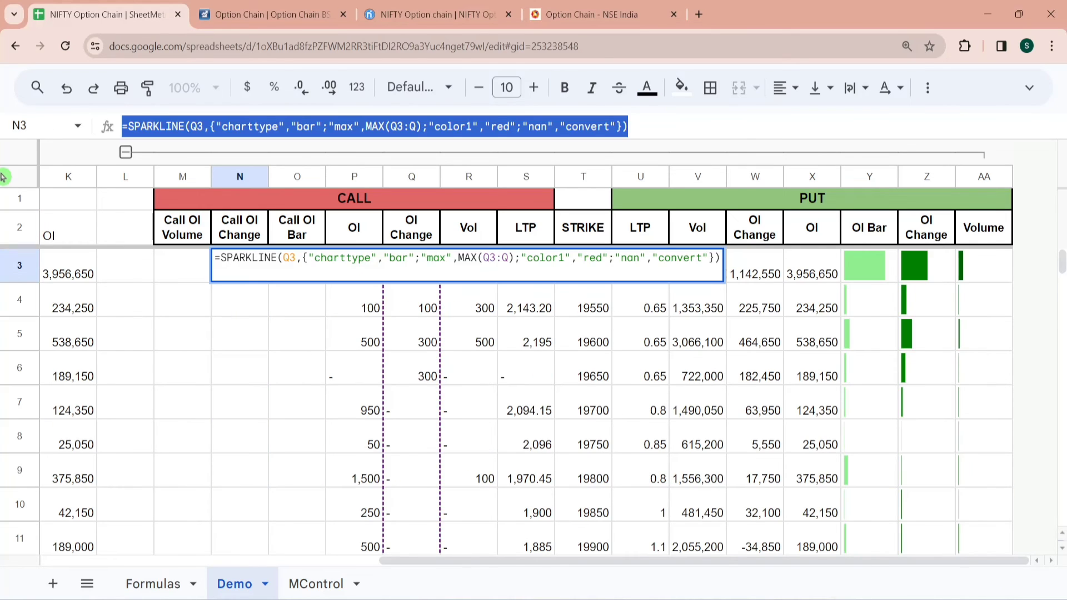
pyautogui.click(191, 267)
pyautogui.write('=SPARKLINE(Q3,{"charttype","bar";"max",MAX(Q3:Q);"color1","red";"nan","convert"})')
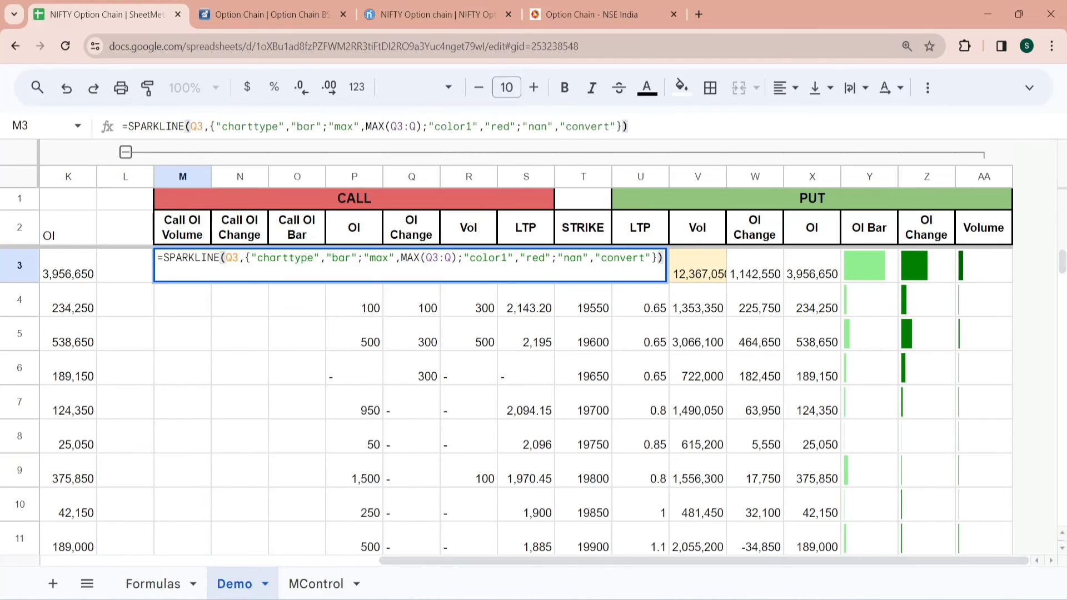
pyautogui.click(232, 258)
pyautogui.press('BackSpace')
pyautogui.write('R')
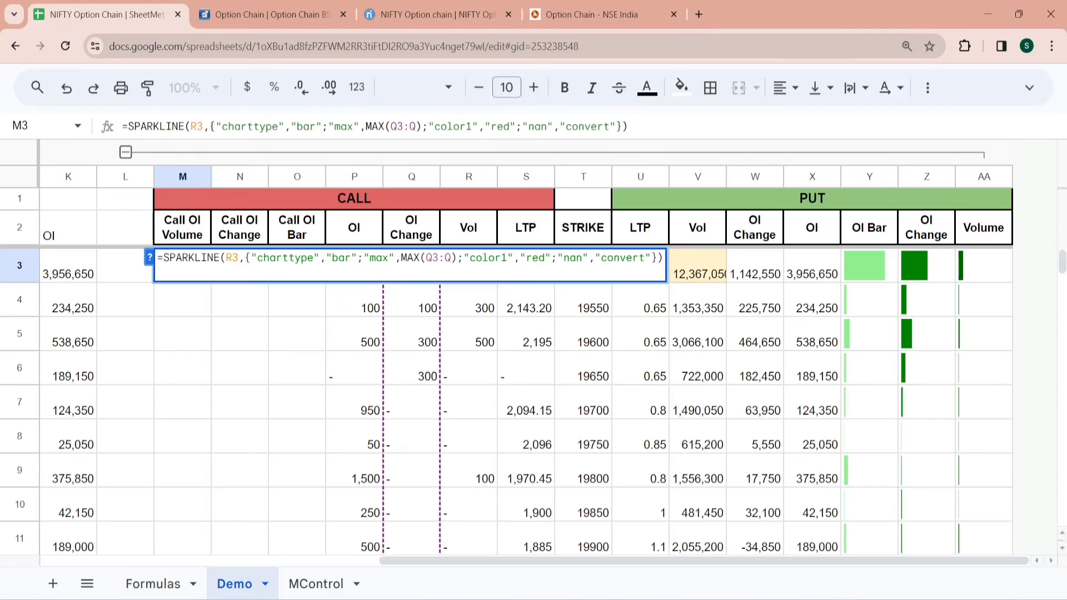
# Change the maximum range in the M3 sparkline formula to MAX(R3:R).
pyautogui.click(432, 258)
pyautogui.press('BackSpace')
pyautogui.write('R')
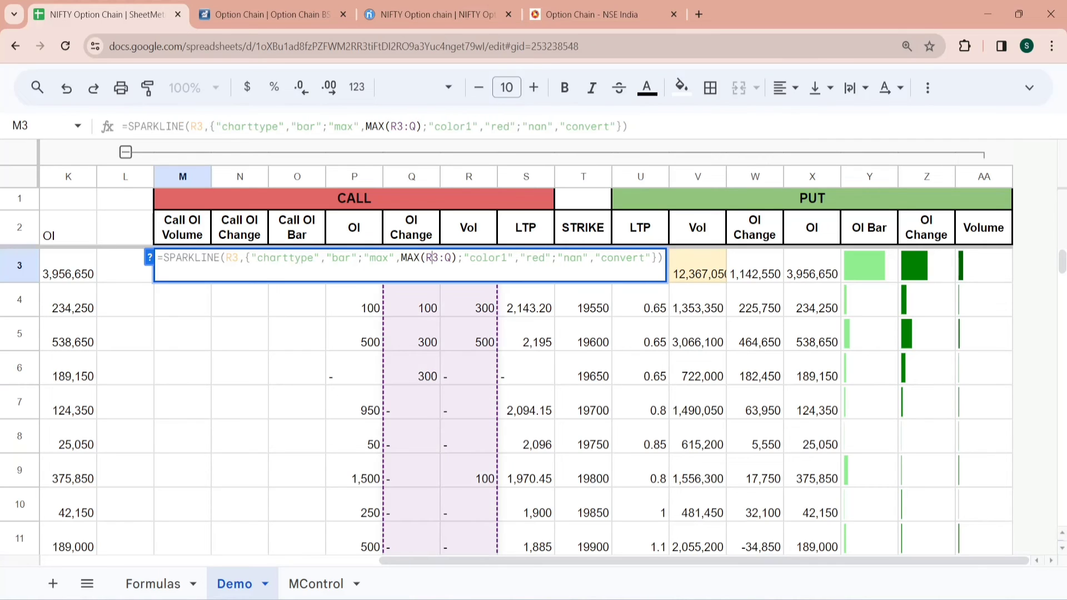
pyautogui.press('Right')
pyautogui.press('Right')
pyautogui.press('Right')
pyautogui.press('BackSpace')
pyautogui.write('R')
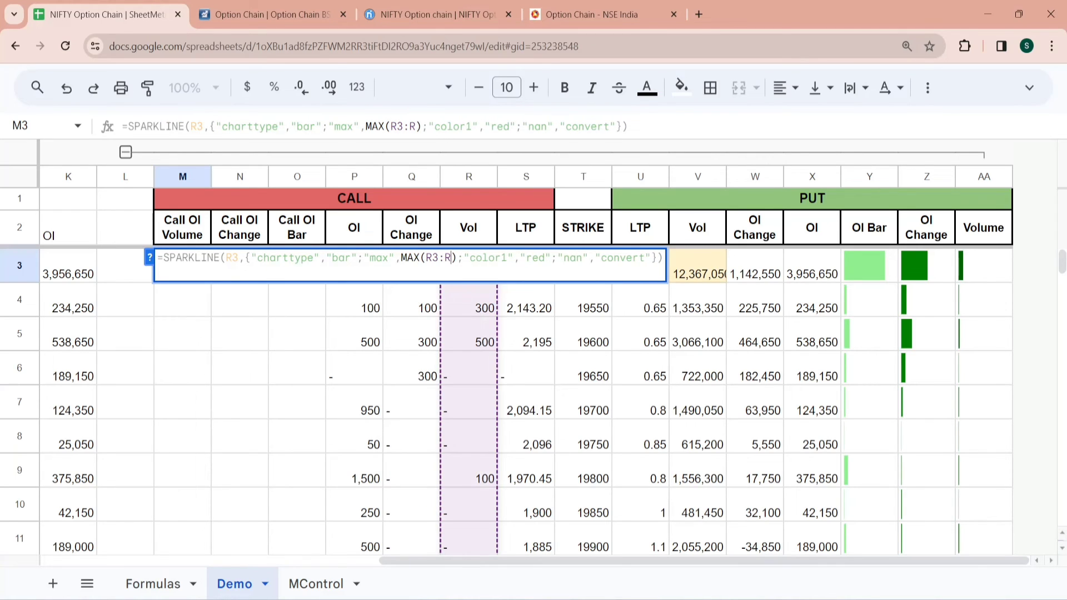
# Set the M3 sparkline's color1 option to "darkred" and fill the formula down to M90.
pyautogui.click(490, 258)
pyautogui.write('dark')
pyautogui.press('Return')
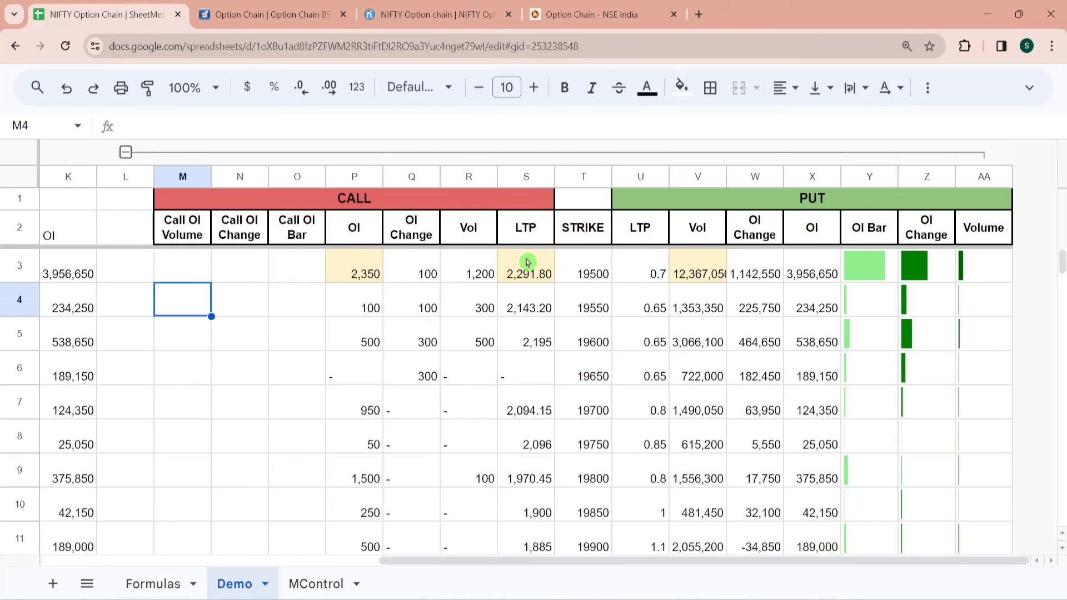
pyautogui.press('Up')
pyautogui.hotkey('shift', 'pagedown')
pyautogui.hotkey('shift', 'pagedown')
pyautogui.hotkey('shift', 'pagedown')
pyautogui.hotkey('shift', 'pagedown')
pyautogui.hotkey('shift', 'pagedown')
pyautogui.hotkey('shift', 'pagedown')
pyautogui.hotkey('shift', 'pagedown')
pyautogui.hotkey('shift', 'pagedown')
pyautogui.hotkey('shift', 'pagedown')
pyautogui.hotkey('shift', 'pagedown')
pyautogui.hotkey('shift', 'pagedown')
pyautogui.hotkey('shift', 'pagedown')
pyautogui.hotkey('shift', 'Up')
pyautogui.hotkey('shift', 'Up')
pyautogui.hotkey('shift', 'Up')
pyautogui.hotkey('shift', 'Up')
pyautogui.hotkey('shift', 'Up')
pyautogui.hotkey('shift', 'Up')
pyautogui.hotkey('shift', 'Up')
pyautogui.hotkey('shift', 'Up')
pyautogui.hotkey('shift', 'Up')
pyautogui.hotkey('shift', 'Up')
pyautogui.hotkey('shift', 'Up')
pyautogui.hotkey('shift', 'Up')
pyautogui.hotkey('shift', 'Up')
pyautogui.hotkey('shift', 'Up')
pyautogui.hotkey('shift', 'Up')
pyautogui.hotkey('shift', 'Up')
pyautogui.hotkey('shift', 'Up')
pyautogui.hotkey('shift', 'Up')
pyautogui.hotkey('ctrl', 'd')
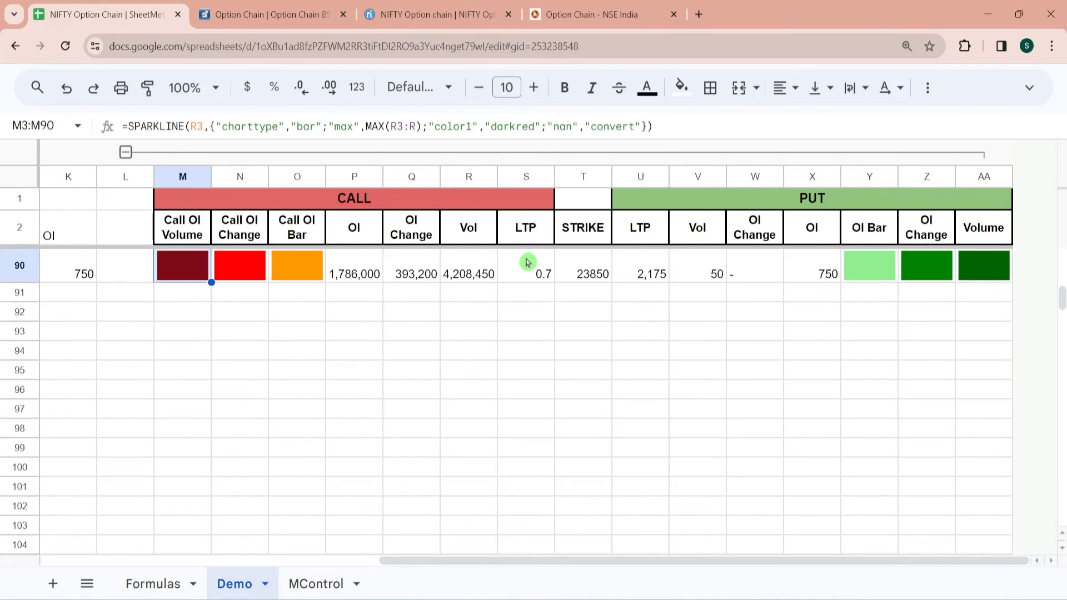
# Review the CALL volume, OI change and OI bars down the strike rows and return to the header.
pyautogui.press('Up')
pyautogui.press('Down')
pyautogui.press('Down')
pyautogui.press('Down')
pyautogui.press('Down')
pyautogui.press('Down')
pyautogui.press('Down')
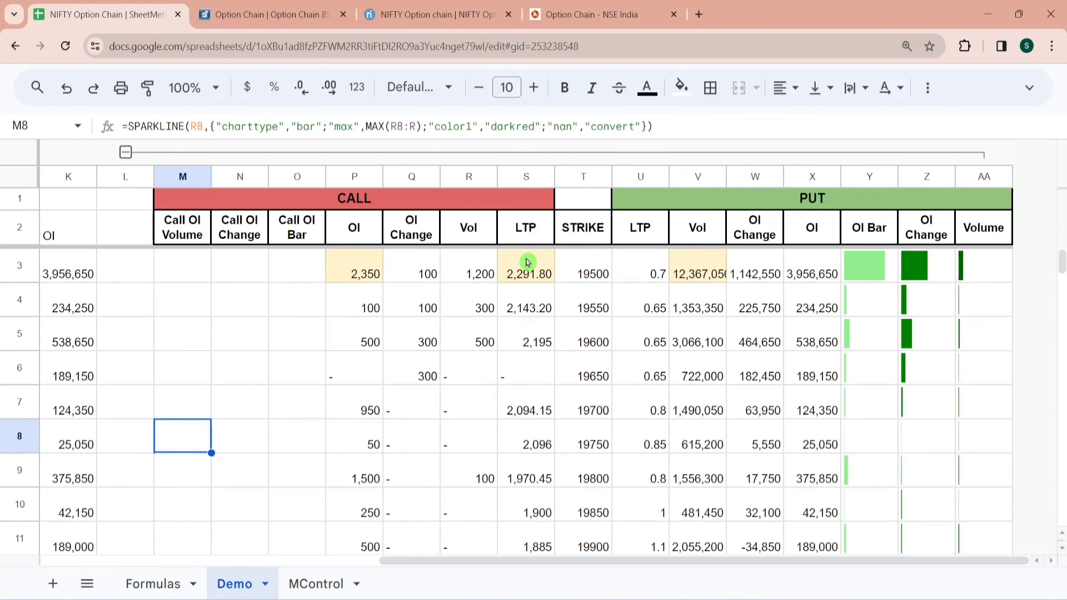
pyautogui.press('Down')
pyautogui.press('Down')
pyautogui.press('Down')
pyautogui.press('Down')
pyautogui.press('Down')
pyautogui.press('Down')
pyautogui.press('Down')
pyautogui.press('Down')
pyautogui.press('Down')
pyautogui.press('Down')
pyautogui.press('Down')
pyautogui.press('Down')
pyautogui.press('Down')
pyautogui.press('Down')
pyautogui.press('Down')
pyautogui.press('Down')
pyautogui.press('Down')
pyautogui.press('Down')
pyautogui.press('Down')
pyautogui.press('Down')
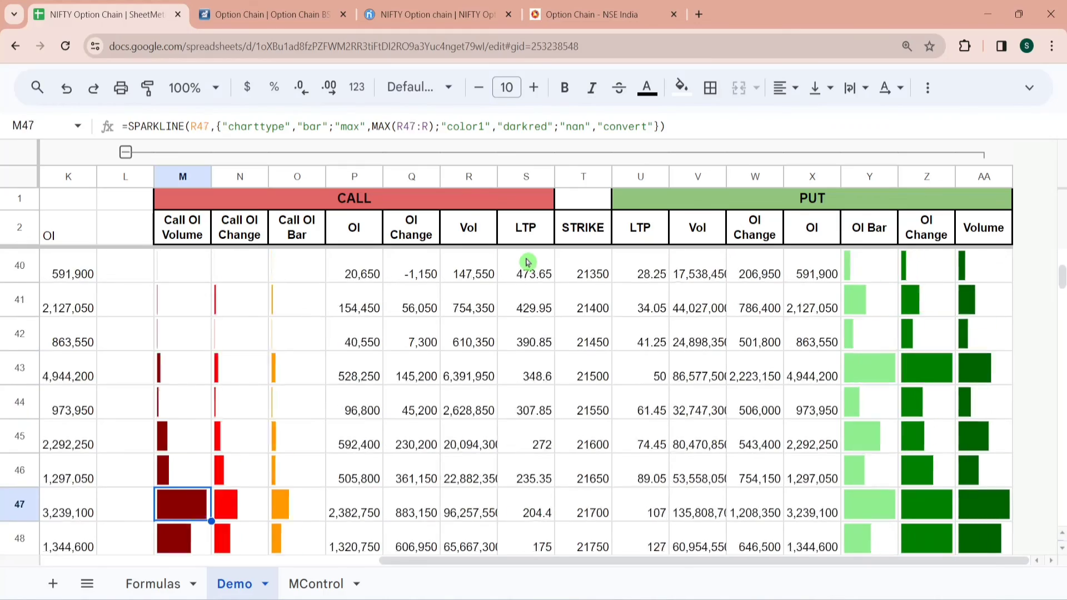
pyautogui.press('Down')
pyautogui.press('Down')
pyautogui.press('Down')
pyautogui.press('Down')
pyautogui.press('Down')
pyautogui.press('Down')
pyautogui.press('Down')
pyautogui.press('Down')
pyautogui.press('Down')
pyautogui.press('Up')
pyautogui.press('Up')
pyautogui.press('Up')
pyautogui.press('Up')
pyautogui.press('Up')
pyautogui.press('Up')
pyautogui.press('Up')
pyautogui.press('Up')
pyautogui.press('Up')
pyautogui.press('Up')
pyautogui.press('Up')
pyautogui.press('Up')
pyautogui.press('Up')
pyautogui.press('Up')
pyautogui.press('Up')
pyautogui.press('Up')
pyautogui.press('Up')
pyautogui.press('Up')
pyautogui.press('Up')
pyautogui.press('Up')
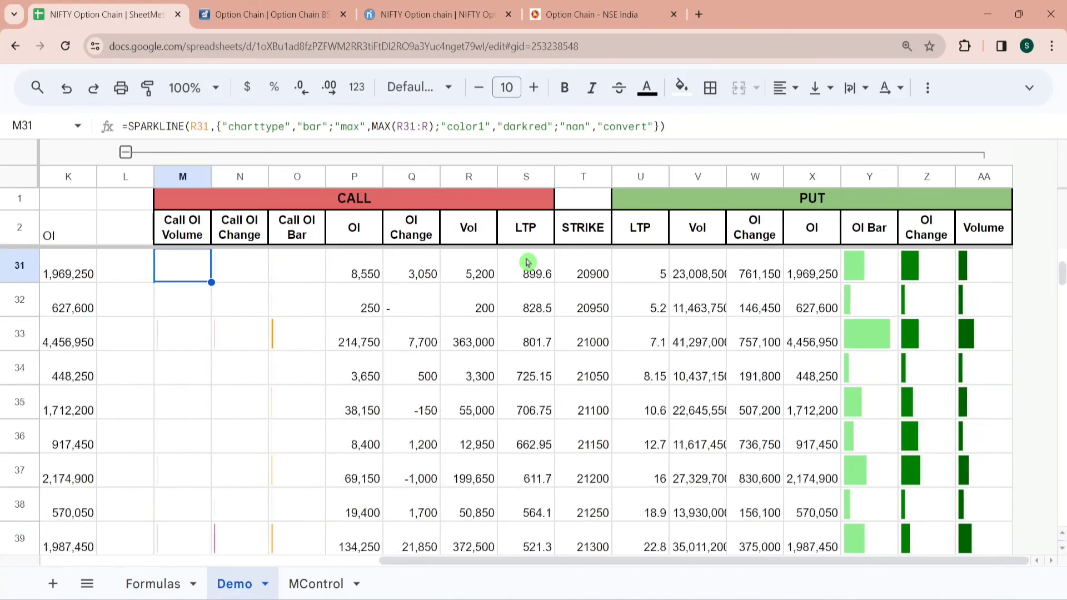
pyautogui.press('Up')
pyautogui.press('Up')
pyautogui.press('Up')
pyautogui.press('Up')
pyautogui.press('Up')
pyautogui.press('Up')
pyautogui.press('Up')
pyautogui.press('Up')
pyautogui.press('Up')
pyautogui.press('Up')
pyautogui.press('Up')
pyautogui.press('Up')
pyautogui.press('Up')
pyautogui.press('Up')
pyautogui.press('Up')
pyautogui.press('Up')
pyautogui.press('Up')
pyautogui.press('Up')
pyautogui.press('Up')
pyautogui.press('Up')
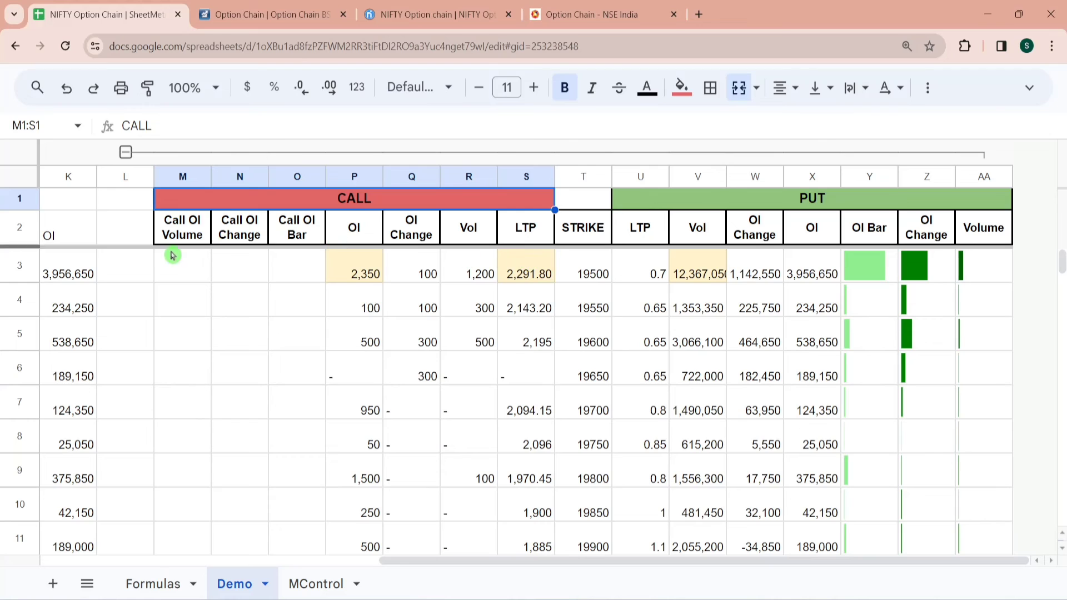
# Resize rows 3 to 90 to a specified row height of 21 pixels.
pyautogui.click(173, 255)
pyautogui.click(17, 264)
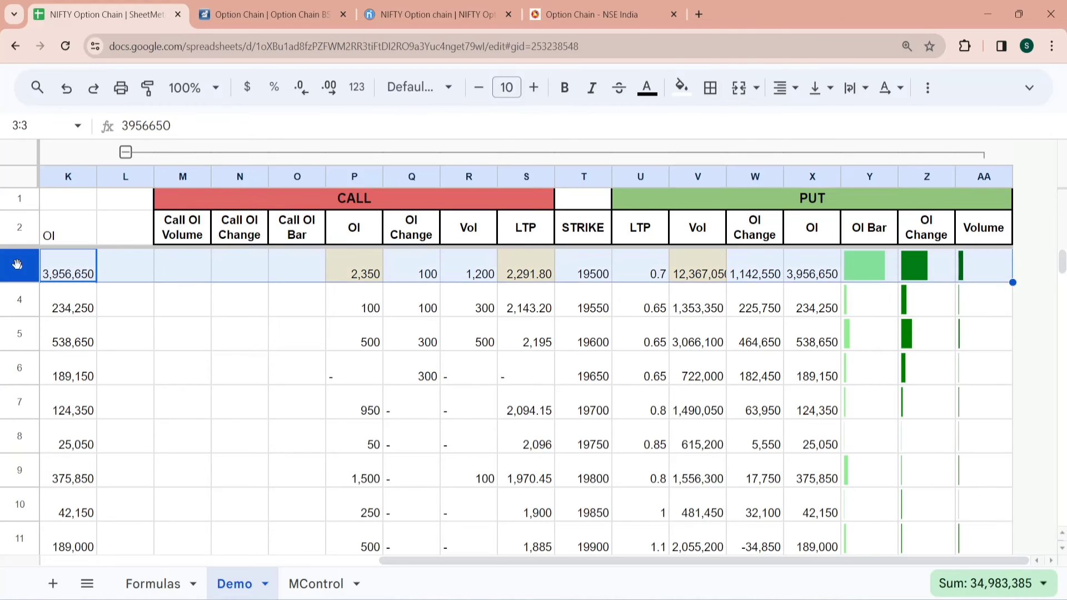
pyautogui.hotkey('ctrl', 'shift', 'Down')
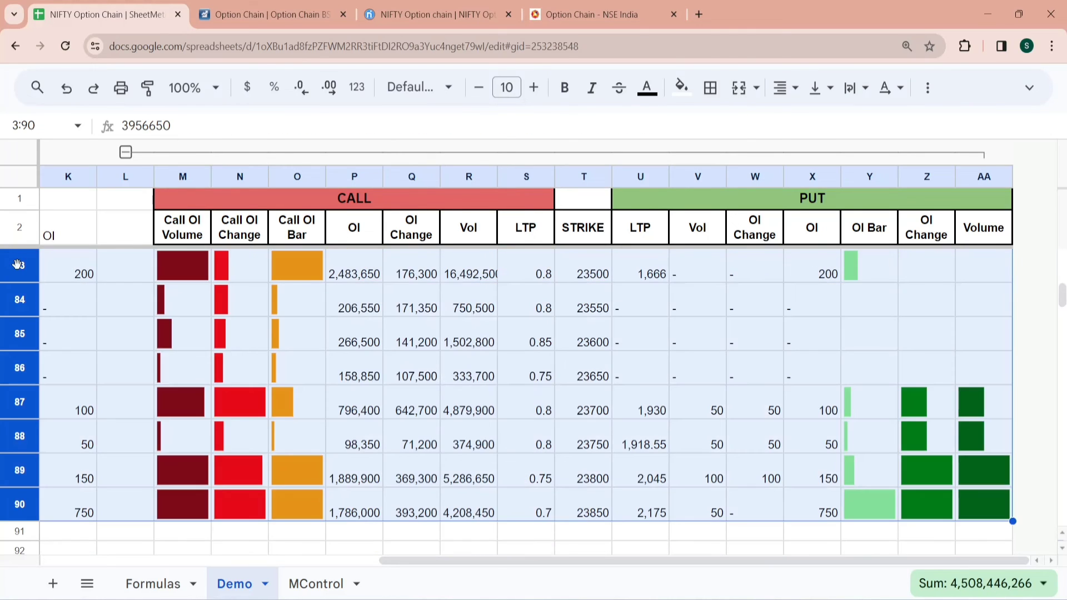
pyautogui.rightClick(17, 264)
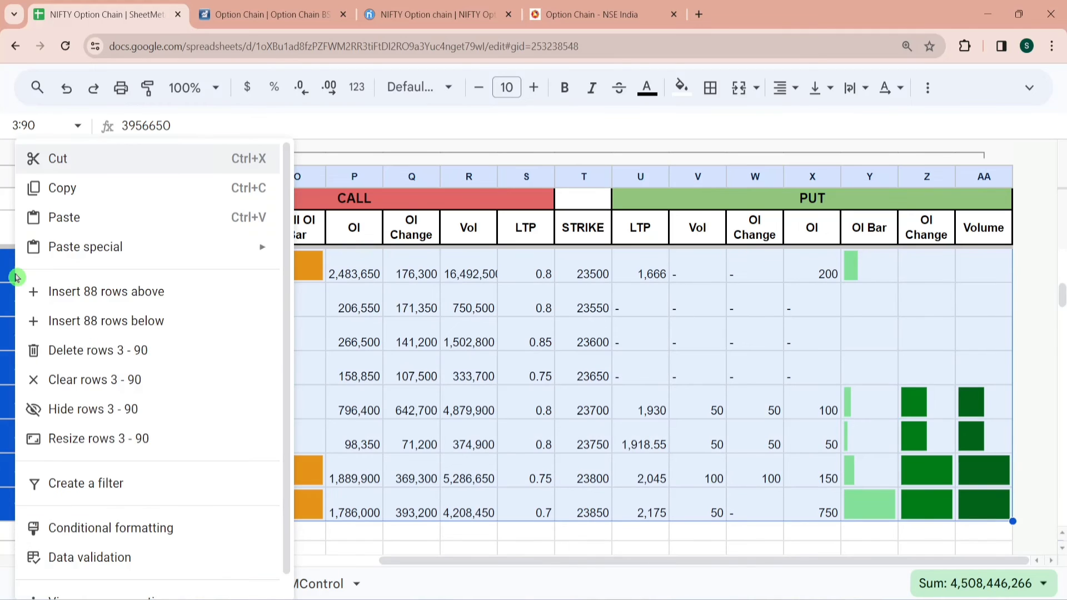
pyautogui.scroll(-1, 189, 423)
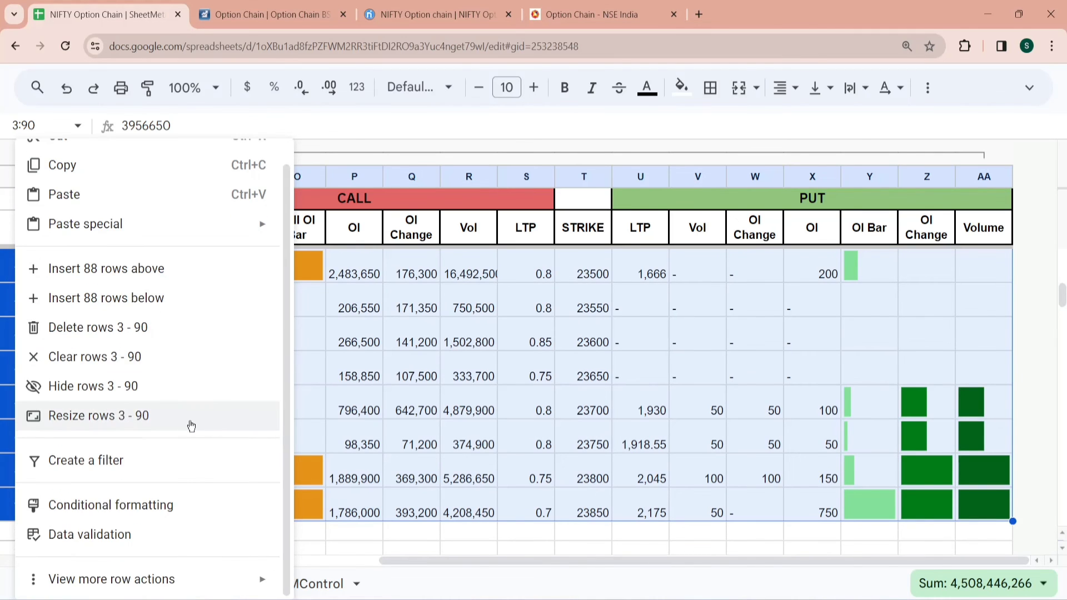
pyautogui.click(177, 423)
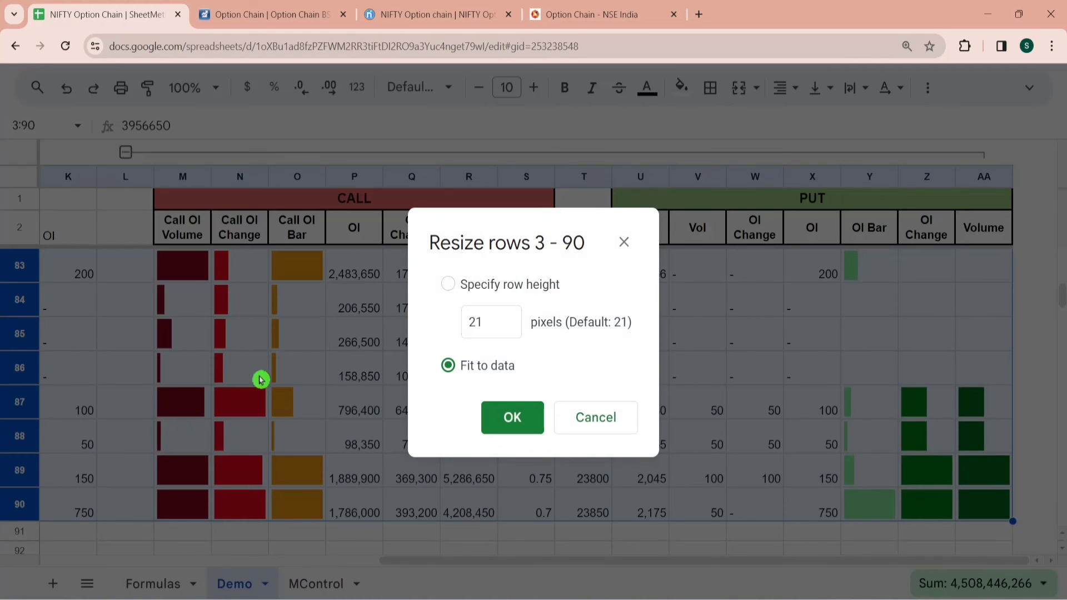
pyautogui.click(454, 285)
pyautogui.click(512, 418)
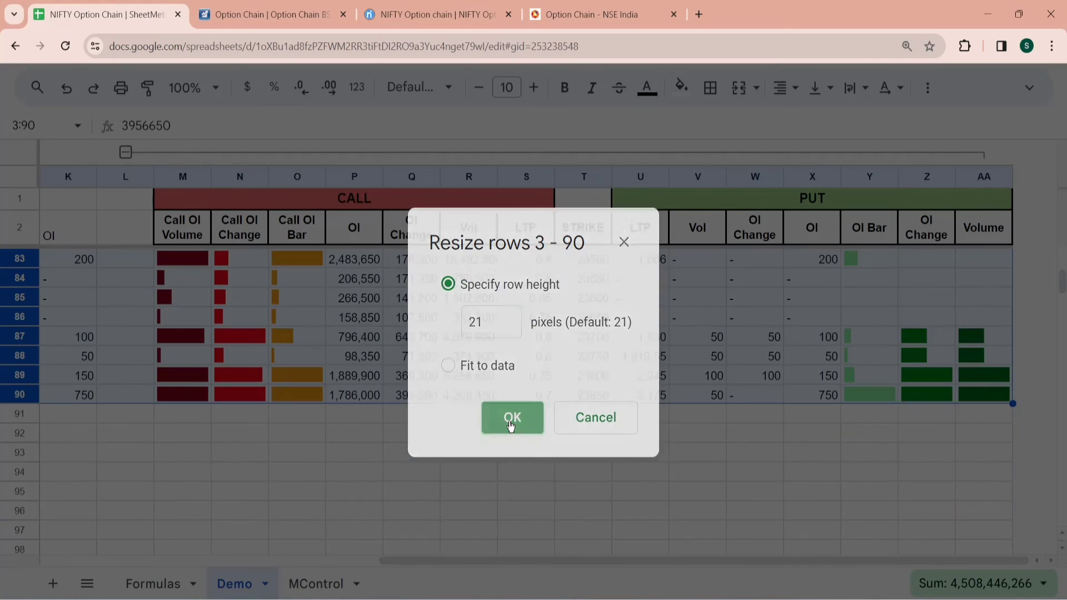
# Examine the resized rows and the CALL and PUT bars from the PUT header down to the 22250 strike.
pyautogui.click(633, 364)
pyautogui.hotkey('ctrl', 'Up')
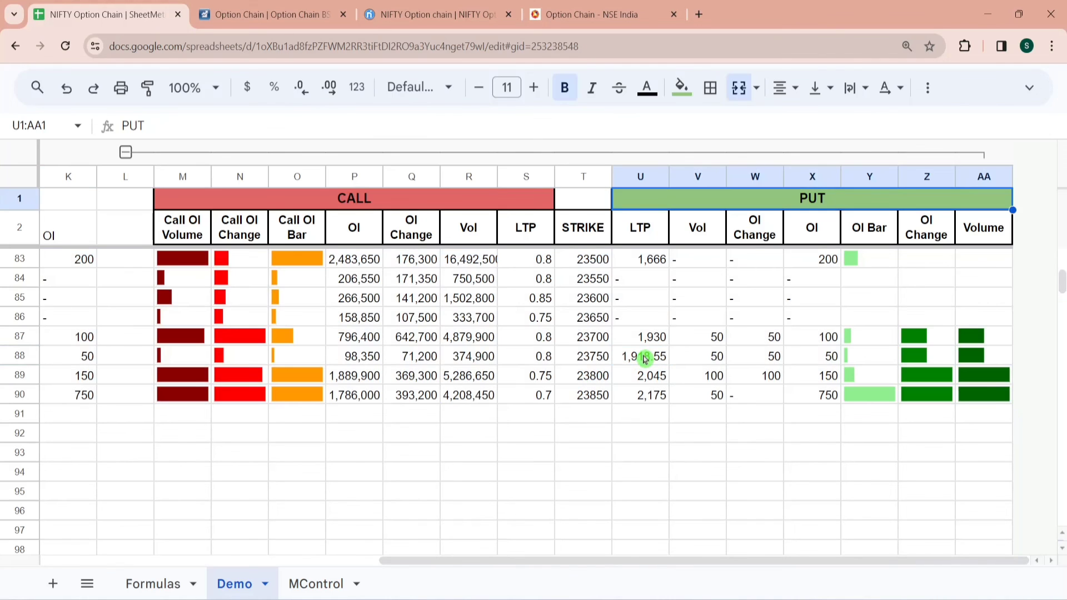
pyautogui.press('Down')
pyautogui.press('Down')
pyautogui.press('Down')
pyautogui.press('Down')
pyautogui.press('Down')
pyautogui.press('Down')
pyautogui.press('Down')
pyautogui.press('Down')
pyautogui.press('Down')
pyautogui.press('Down')
pyautogui.press('Down')
pyautogui.press('Down')
pyautogui.press('Down')
pyautogui.press('Down')
pyautogui.press('Down')
pyautogui.press('Down')
pyautogui.press('Down')
pyautogui.press('Down')
pyautogui.press('Down')
pyautogui.press('Down')
pyautogui.press('Down')
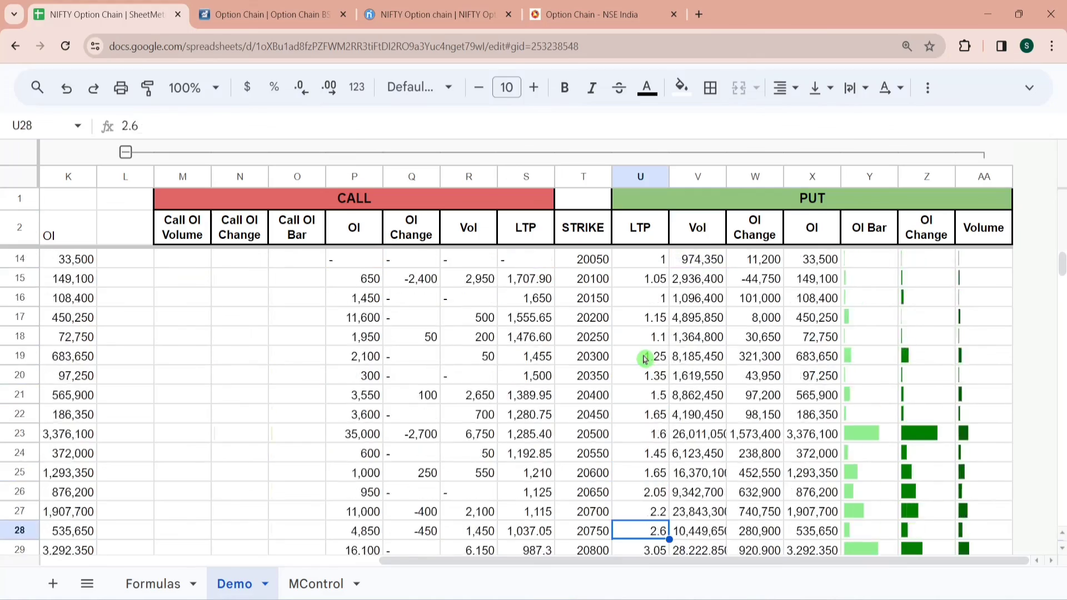
pyautogui.press('Down')
pyautogui.press('Down')
pyautogui.press('Down')
pyautogui.press('Down')
pyautogui.press('Down')
pyautogui.press('Down')
pyautogui.press('Down')
pyautogui.press('Down')
pyautogui.press('Down')
pyautogui.press('Down')
pyautogui.press('Down')
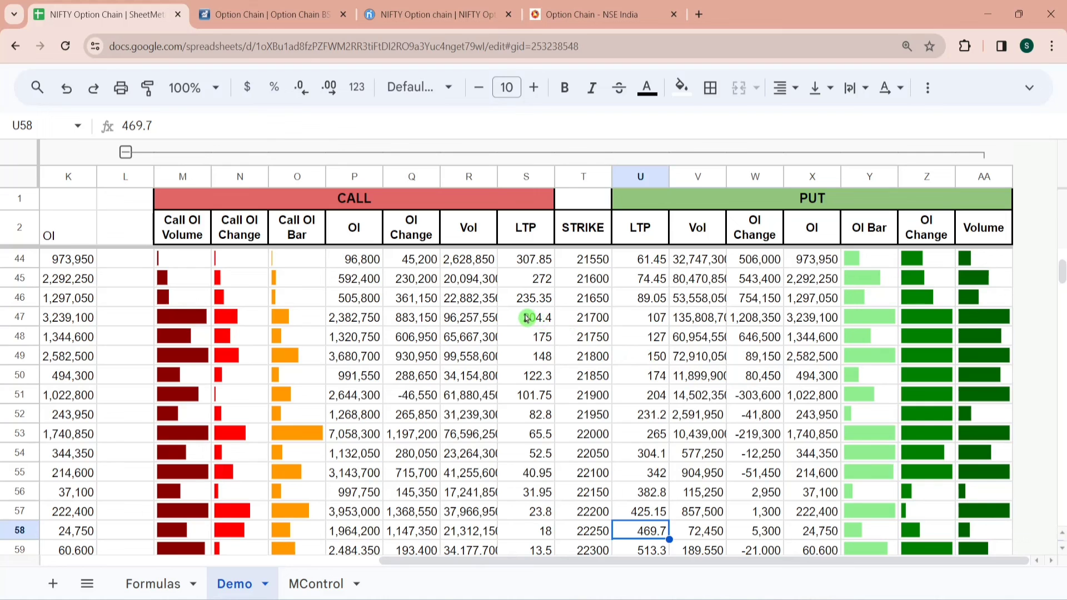
# Check the NIFTY option chain page on Moneycontrol and return to the Call OI Volume header in the Google Sheets Demo sheet.
pyautogui.click(314, 5)
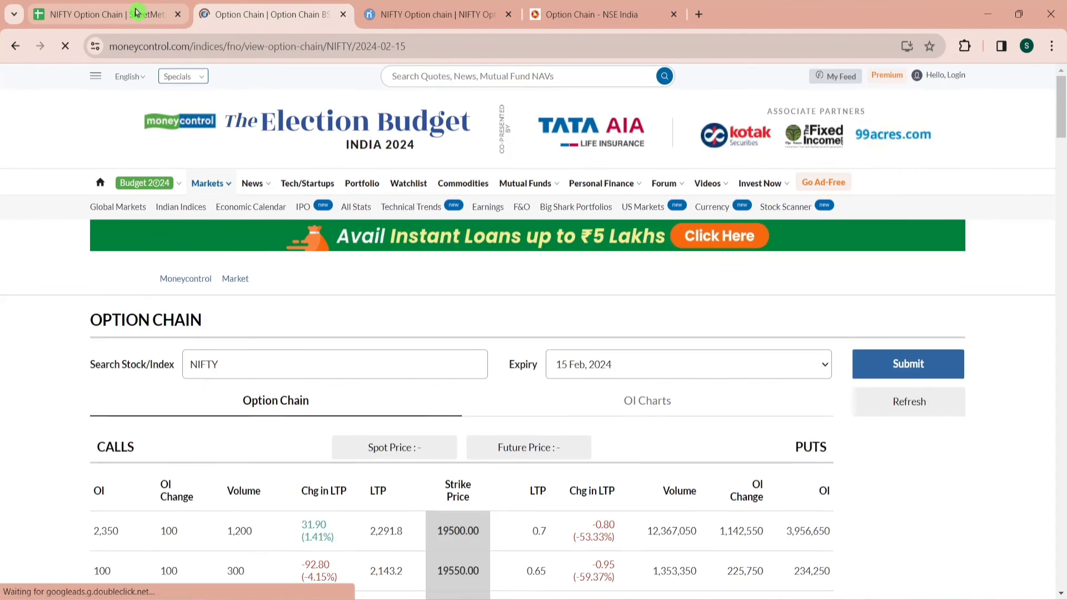
pyautogui.click(136, 12)
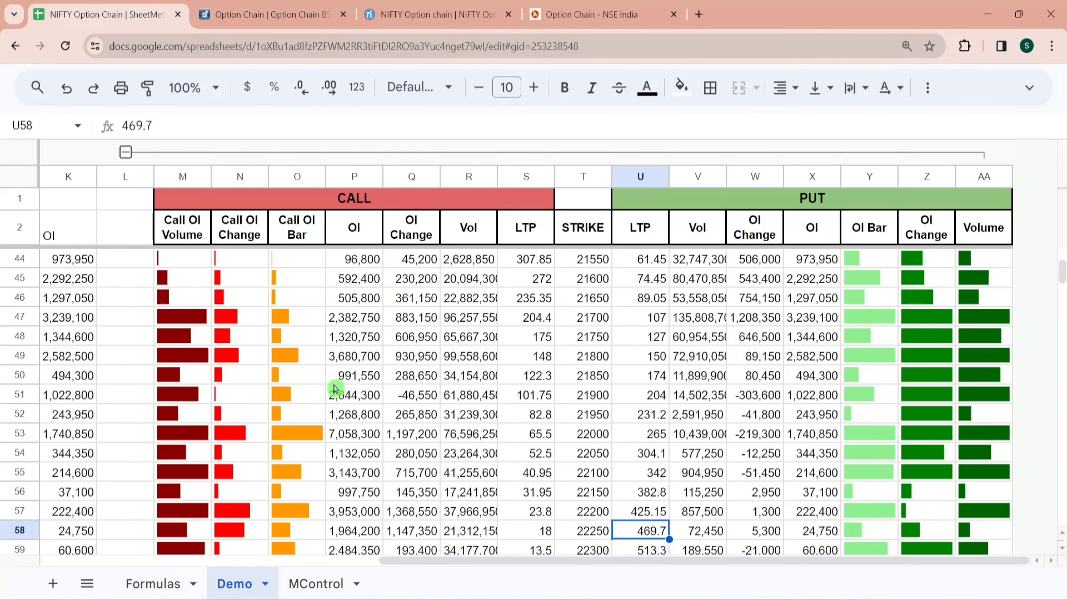
pyautogui.click(181, 226)
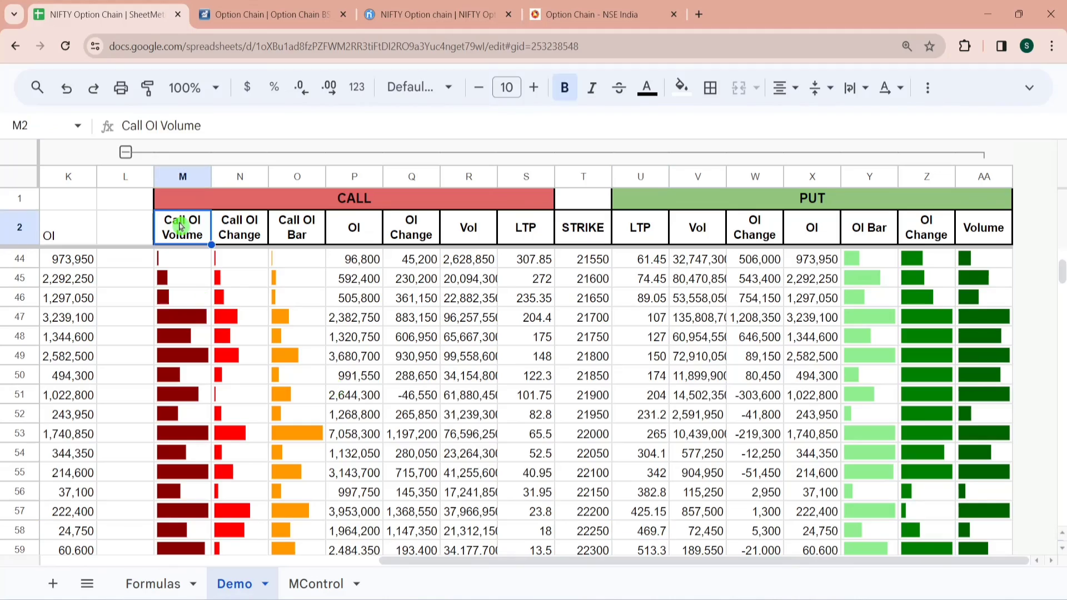
# Examine the Call OI Volume bars alongside the other bar columns from the first strike down to the 22800 strike.
pyautogui.press('Down')
pyautogui.press('Down')
pyautogui.press('Down')
pyautogui.press('Down')
pyautogui.press('Down')
pyautogui.press('Down')
pyautogui.press('Down')
pyautogui.press('Down')
pyautogui.press('Down')
pyautogui.press('Down')
pyautogui.press('Down')
pyautogui.press('Down')
pyautogui.press('Down')
pyautogui.press('Down')
pyautogui.press('Down')
pyautogui.press('Down')
pyautogui.press('Down')
pyautogui.press('Down')
pyautogui.press('Down')
pyautogui.press('Down')
pyautogui.press('Down')
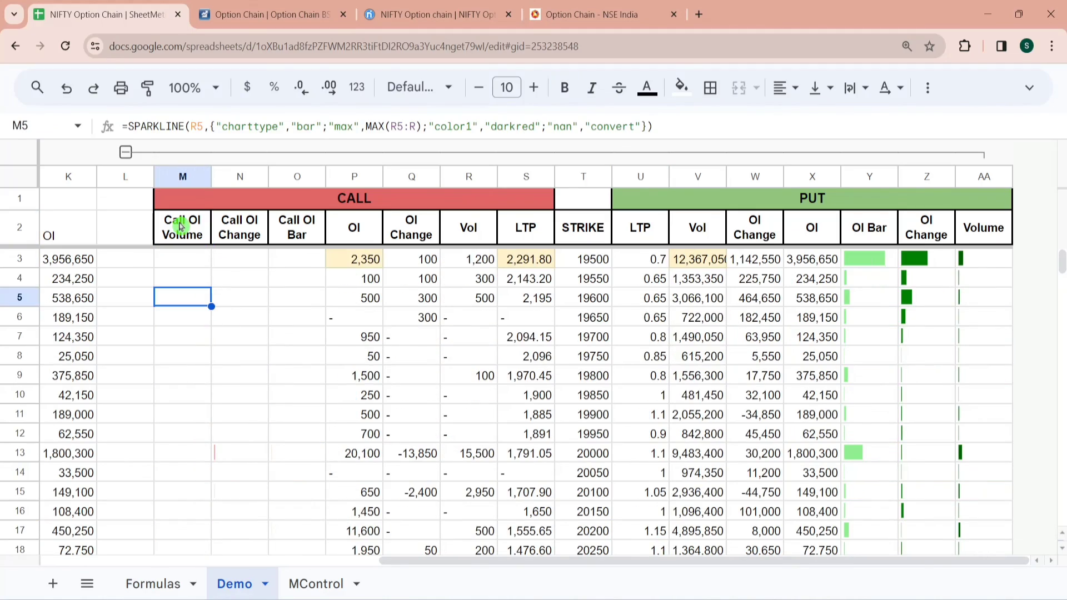
pyautogui.press('Down')
pyautogui.press('Down')
pyautogui.press('Down')
pyautogui.press('Down')
pyautogui.press('Down')
pyautogui.press('Down')
pyautogui.press('Down')
pyautogui.press('Down')
pyautogui.press('Down')
pyautogui.press('Down')
pyautogui.press('Down')
pyautogui.press('Down')
pyautogui.press('Down')
pyautogui.press('Down')
pyautogui.press('Down')
pyautogui.press('Down')
pyautogui.press('Down')
pyautogui.press('Down')
pyautogui.press('Down')
pyautogui.press('Down')
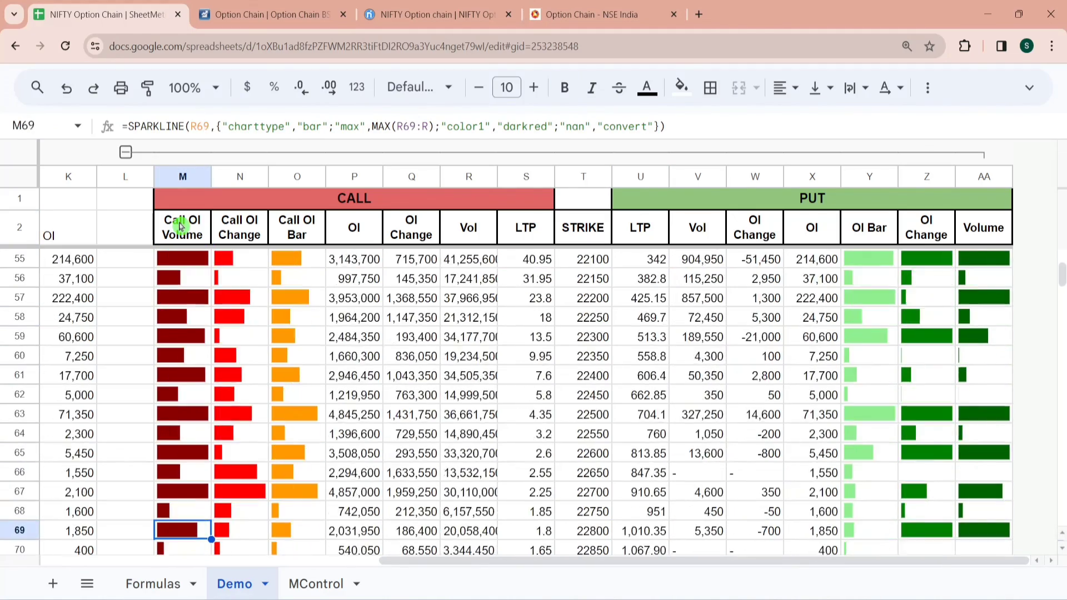